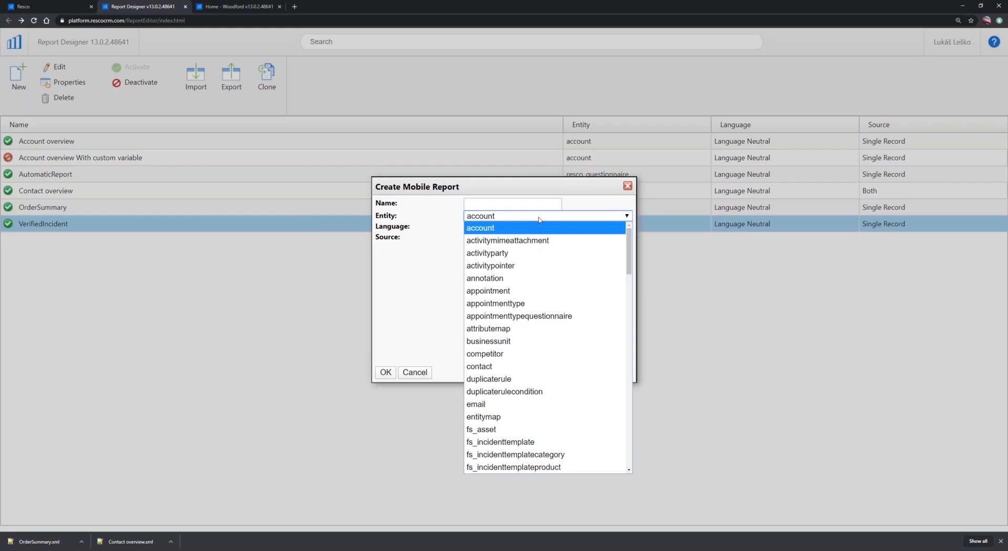
left_click(539, 219)
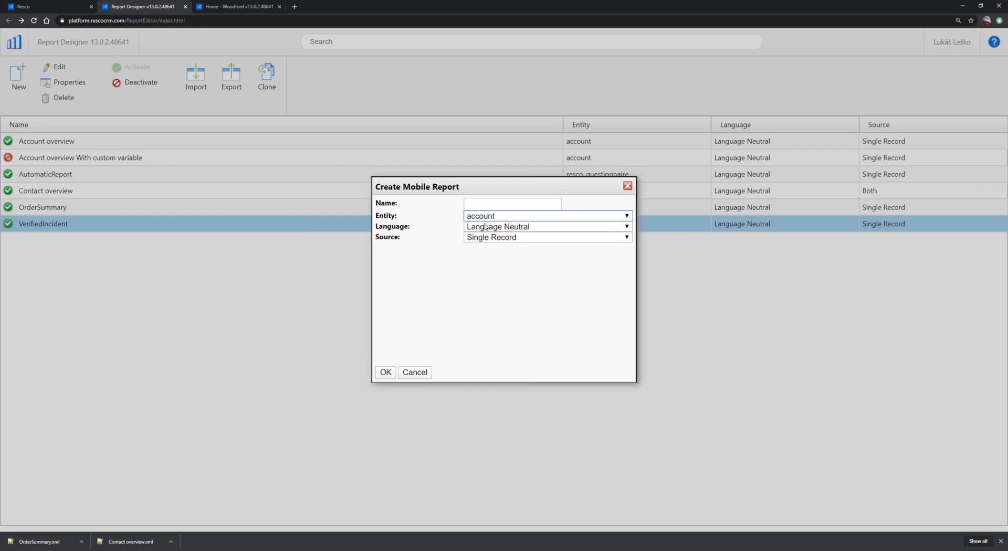
left_click(542, 230)
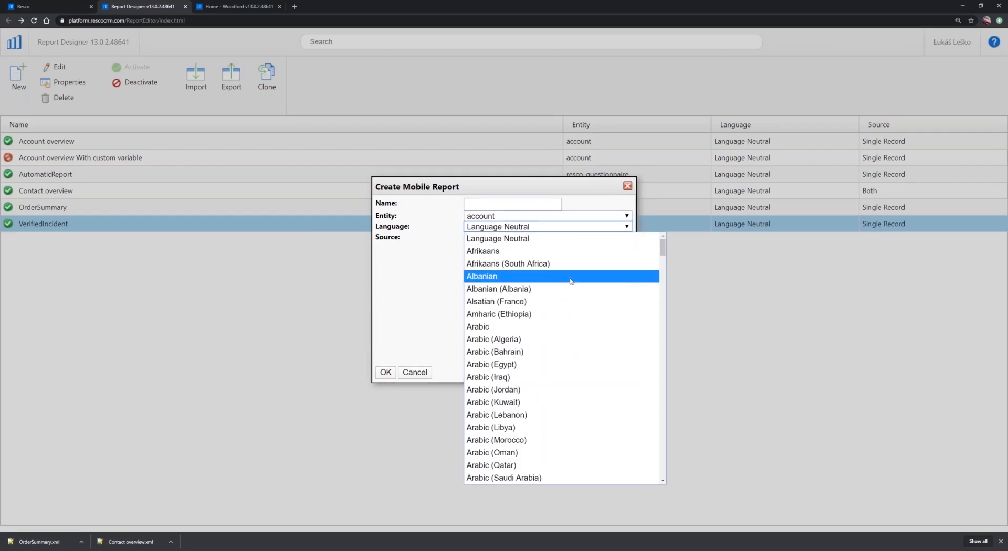
left_click(569, 230)
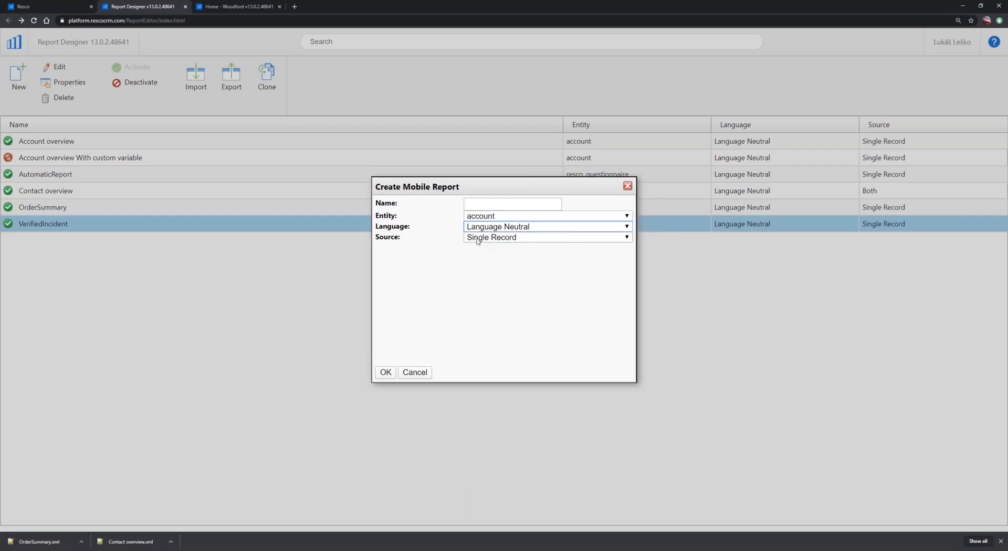
left_click(527, 239)
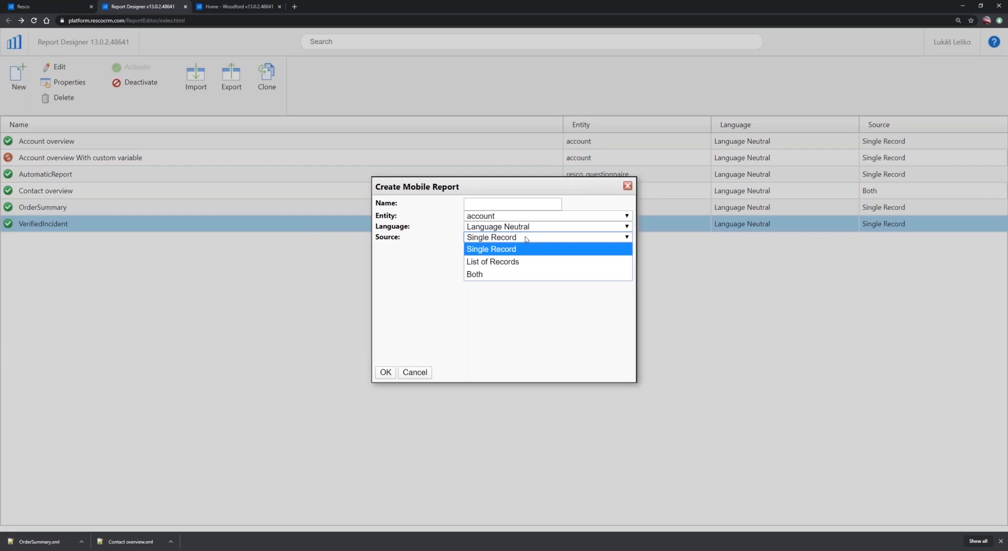
left_click(527, 239)
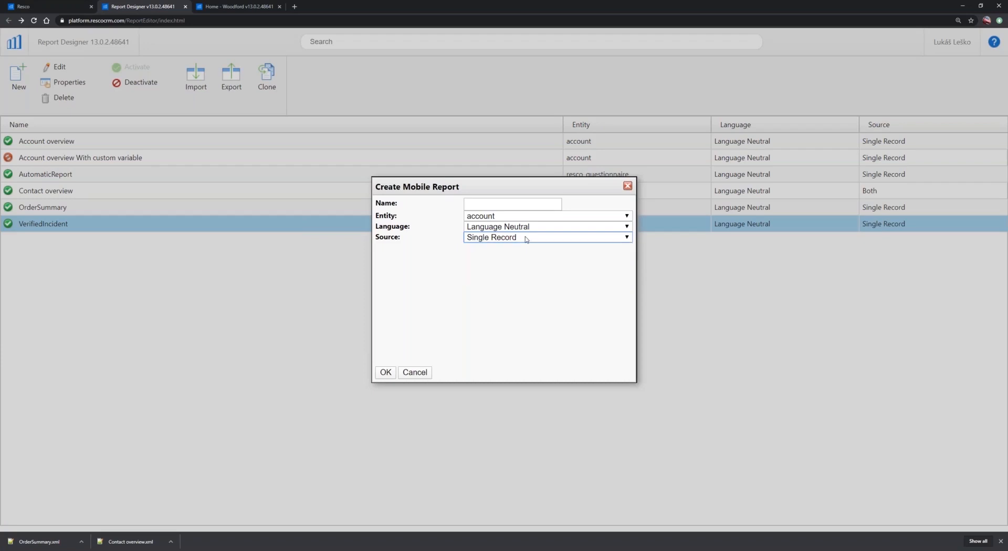
Create a mobile report named NewIncident for the incident entity
left_click(504, 218)
scroll(576, 374, "down", 10)
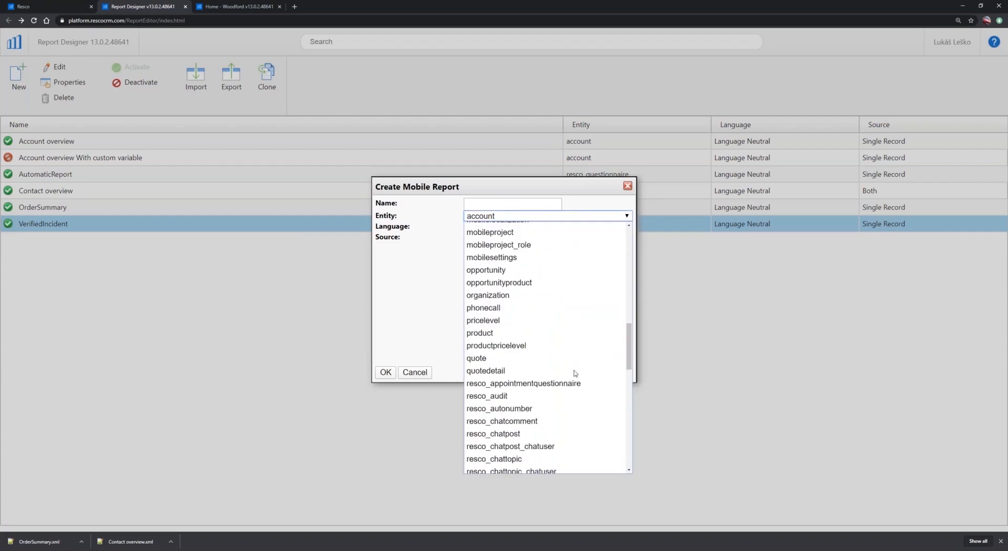
scroll(547, 337, "down", 8)
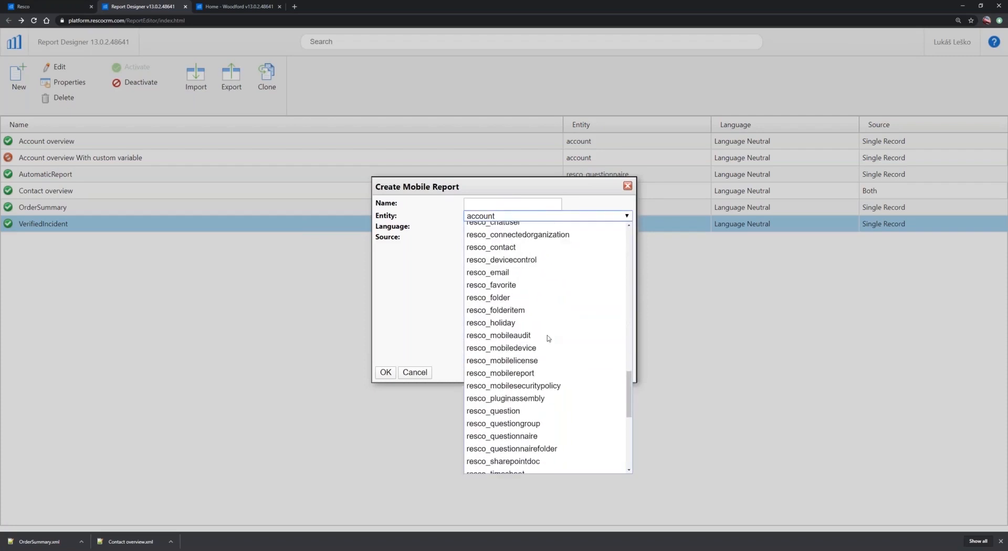
scroll(587, 357, "up", 8)
scroll(609, 371, "up", 6)
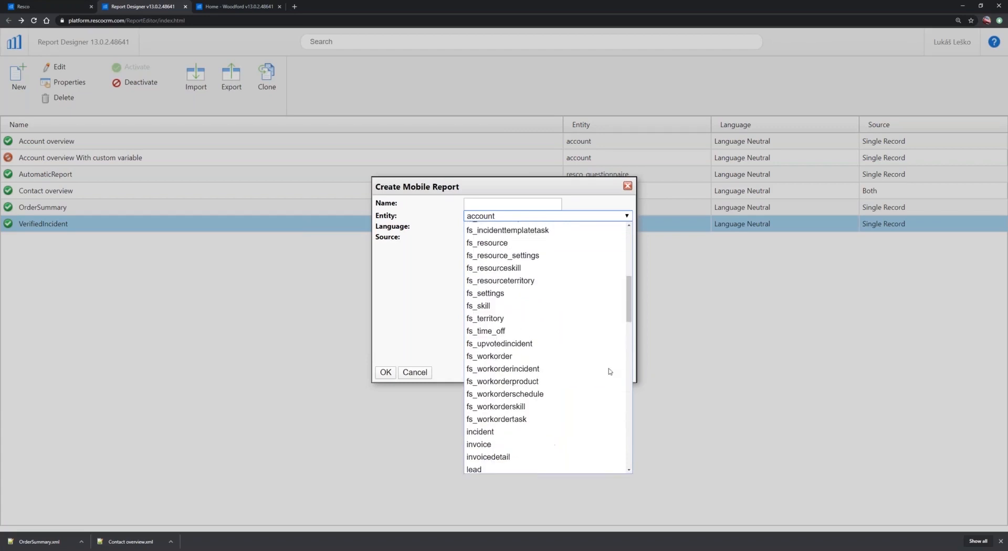
left_click(492, 434)
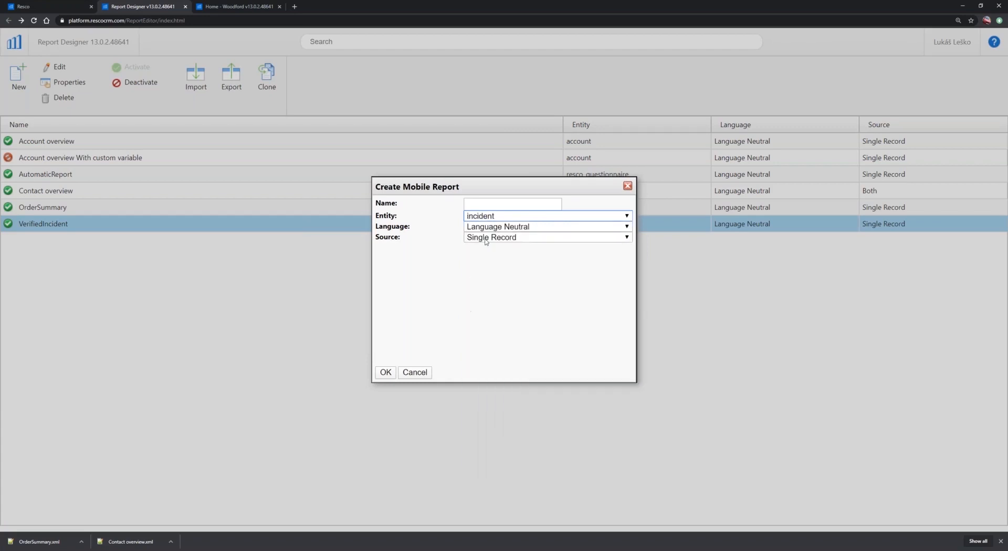
left_click(491, 204)
type("NewIncident")
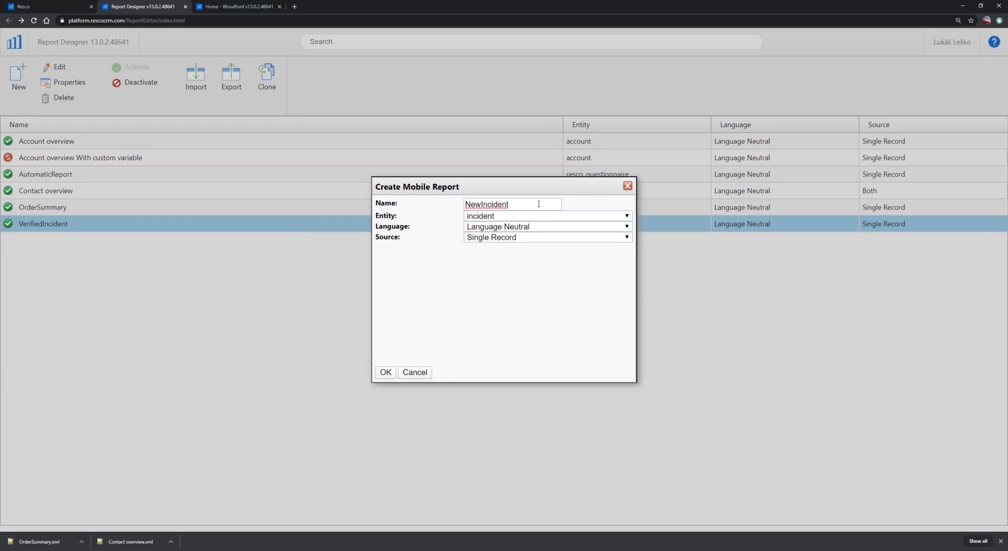
left_click(386, 373)
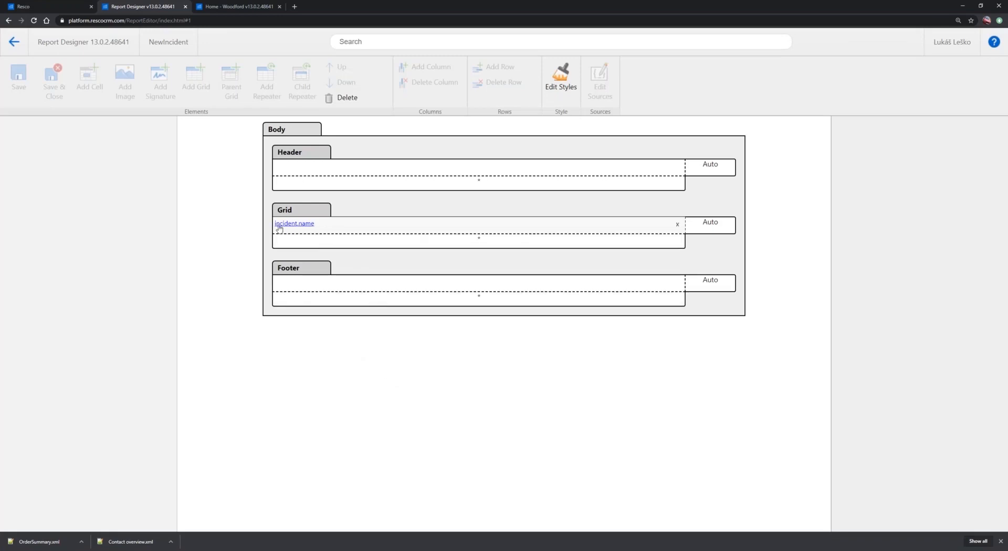
Add one column and one row to the body grid that holds incident.name
left_click(309, 211)
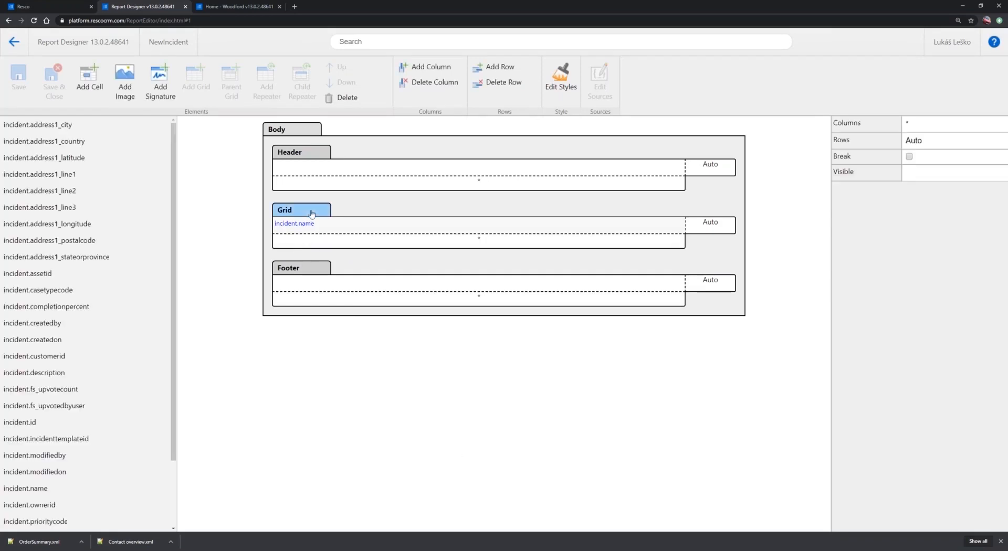
left_click(432, 71)
left_click(494, 69)
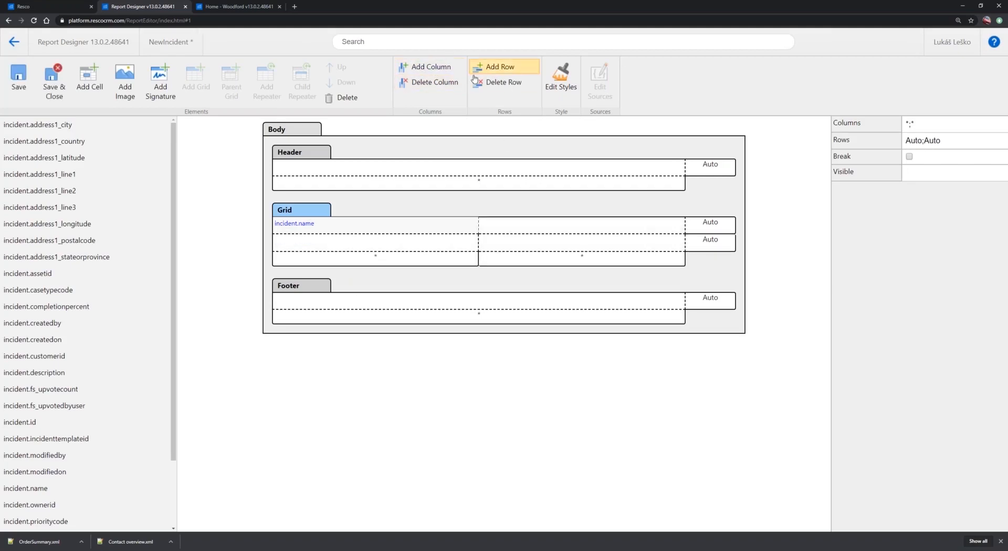
Try out a third row and a third column in the incident grid and remove both again
mouse_move(718, 226)
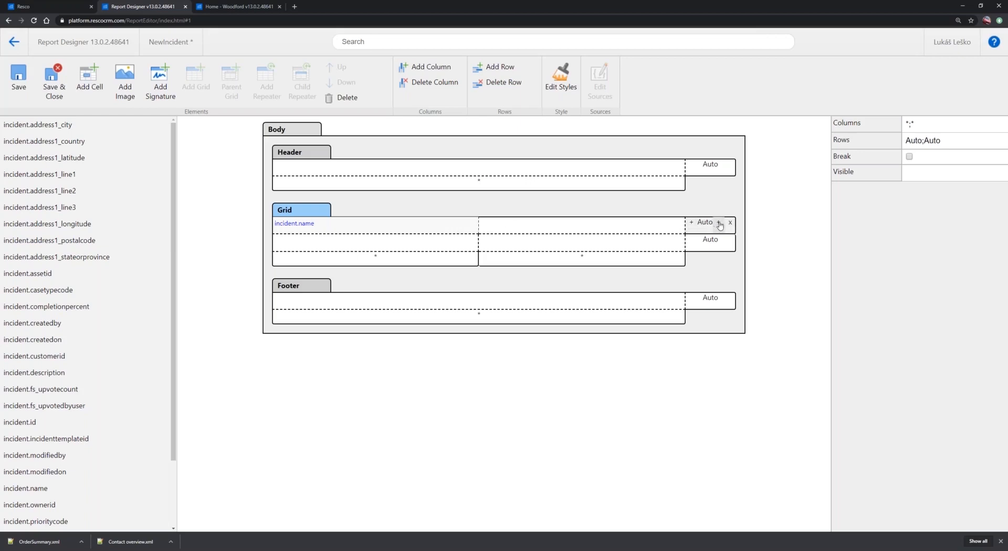
left_click(719, 224)
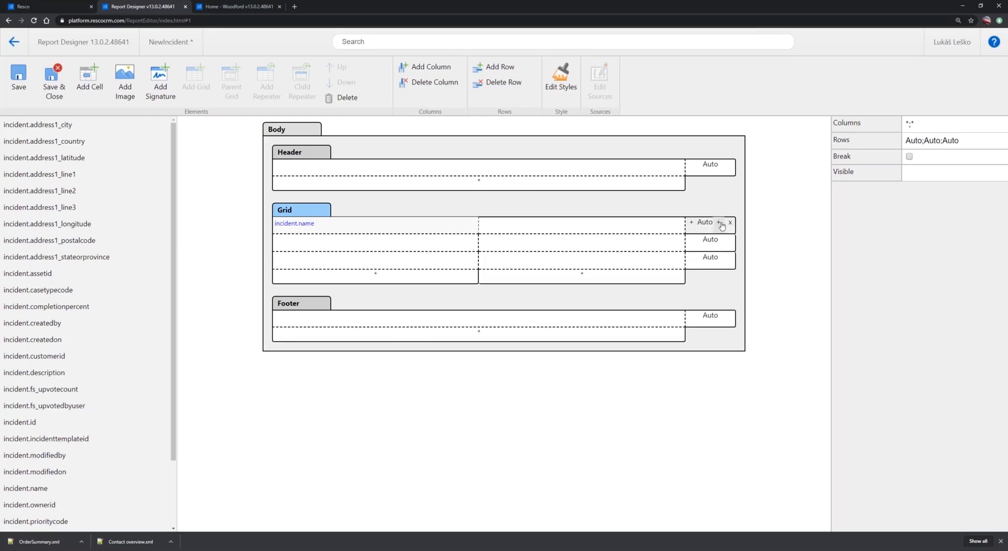
mouse_move(619, 280)
left_click(666, 277)
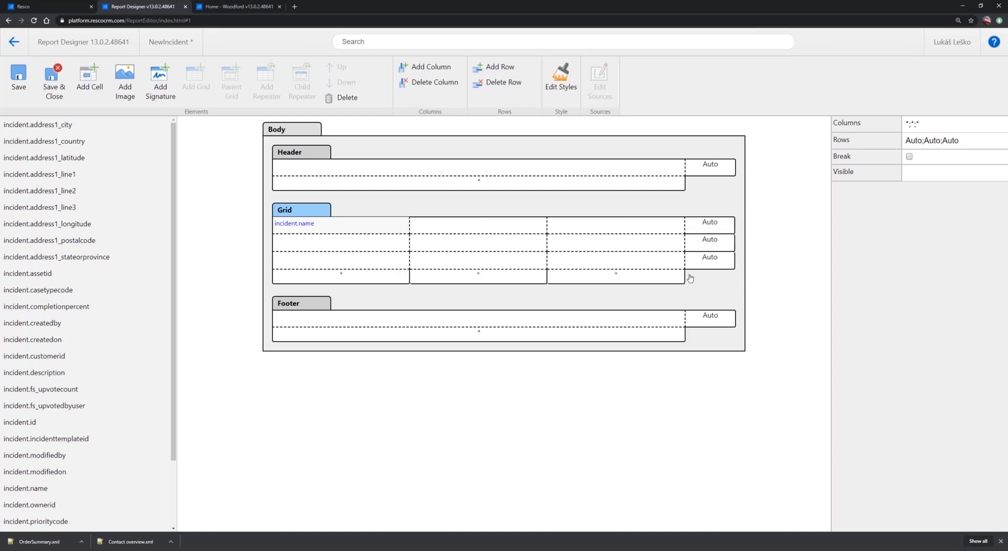
left_click(678, 276)
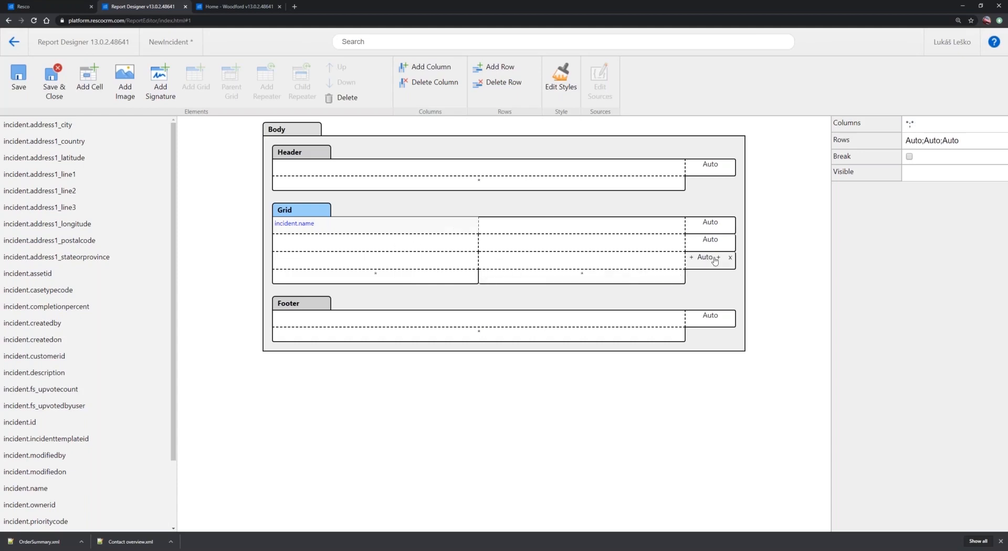
left_click(730, 261)
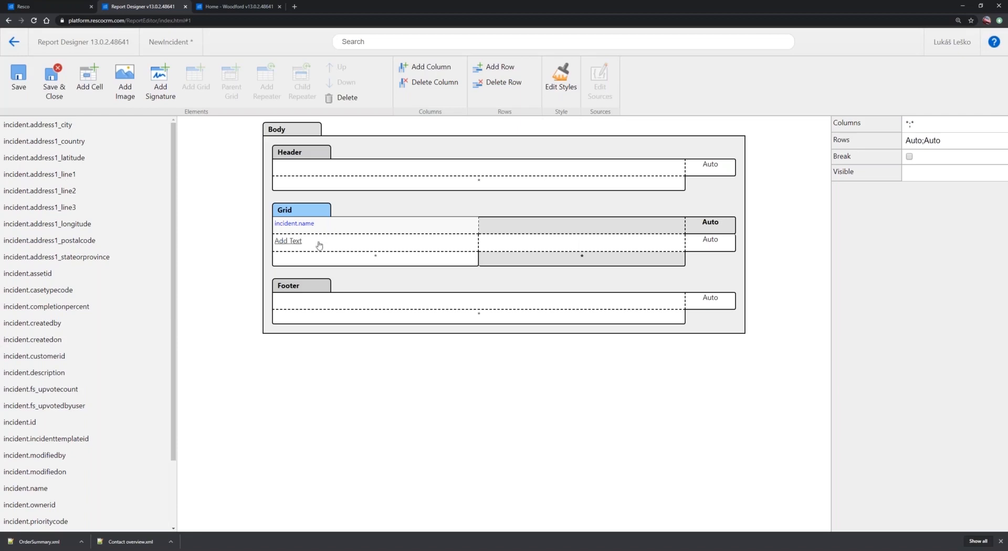
Place incident.address1_city and incident.address1_line1 side by side in the second row of the grid
left_click(381, 250)
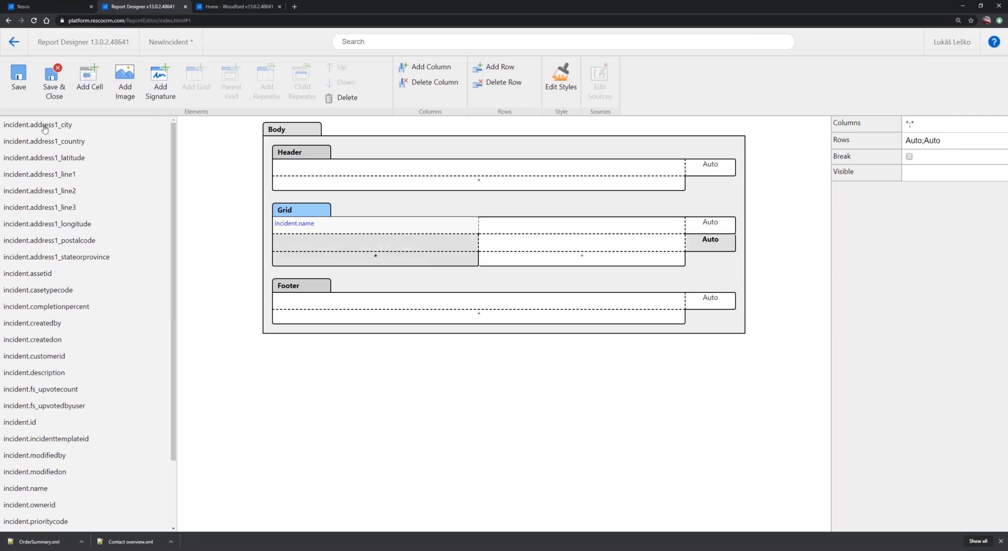
left_click_drag(45, 128, 366, 246)
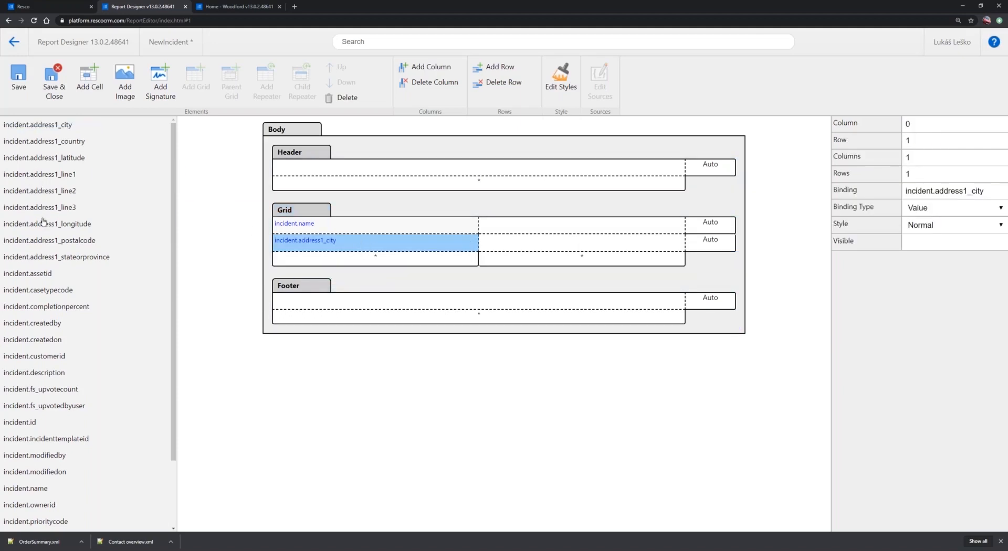
left_click_drag(44, 175, 542, 247)
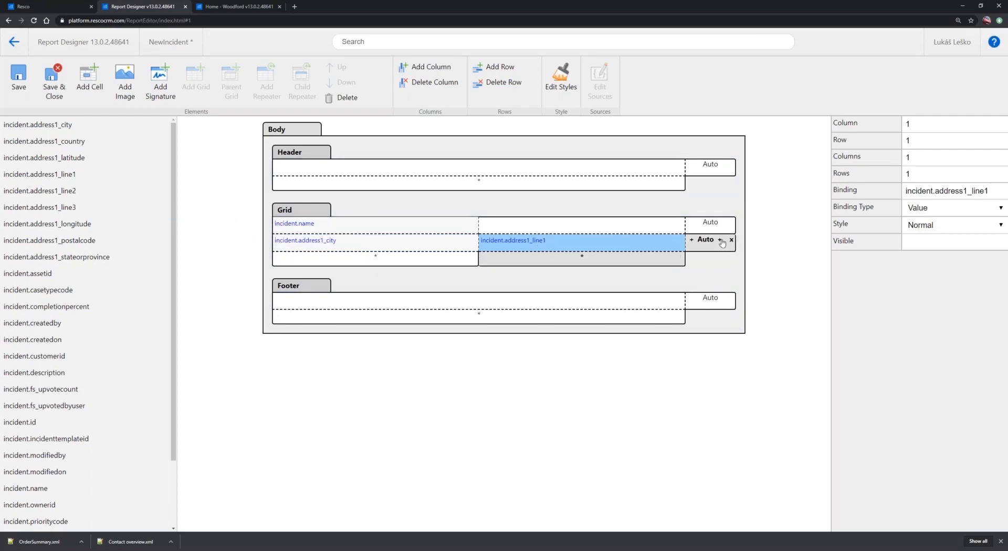
Add a third row to the grid and place incident.address1_longitude in its first cell
left_click(721, 240)
left_click(434, 264)
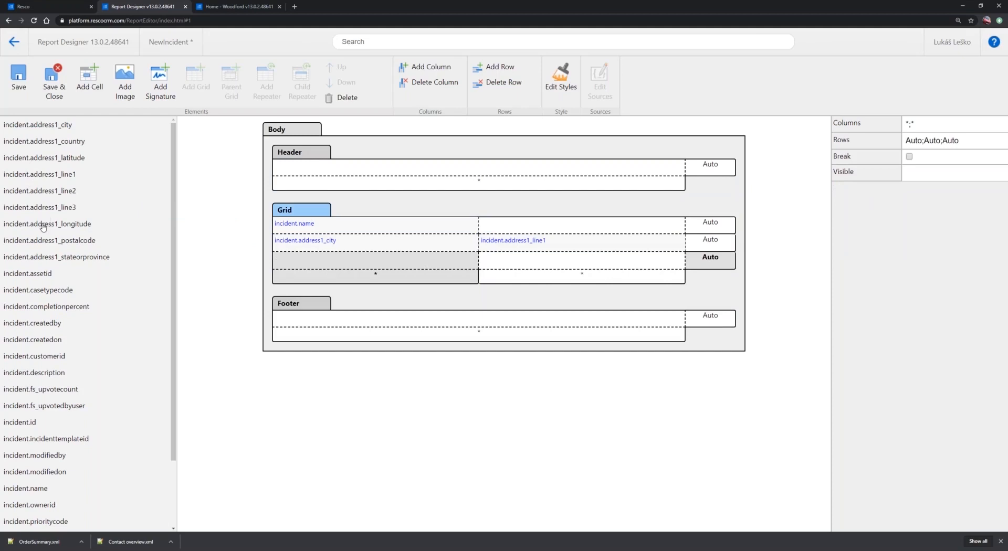
left_click_drag(43, 227, 388, 271)
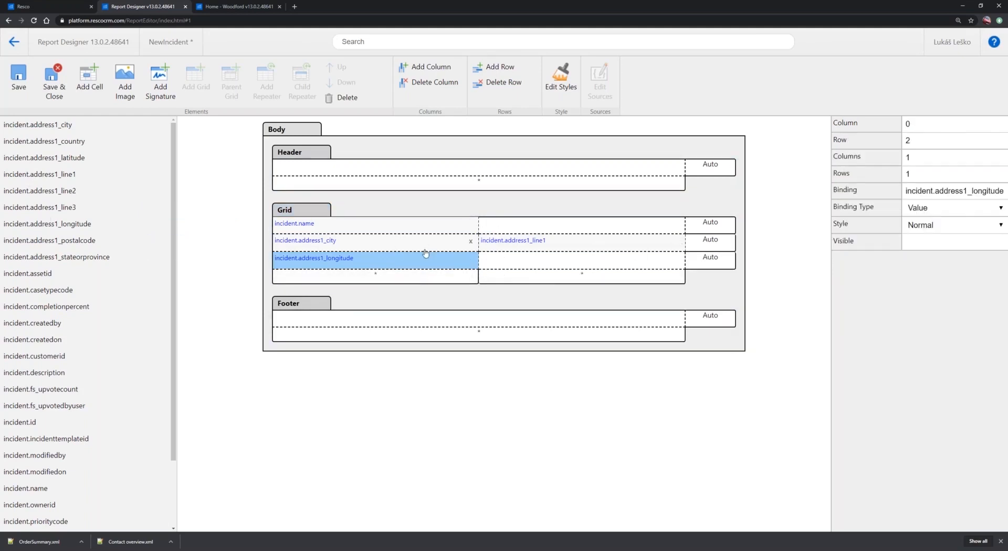
Insert the constant text "Name" in the cell beside incident.address1_longitude
left_click(498, 261)
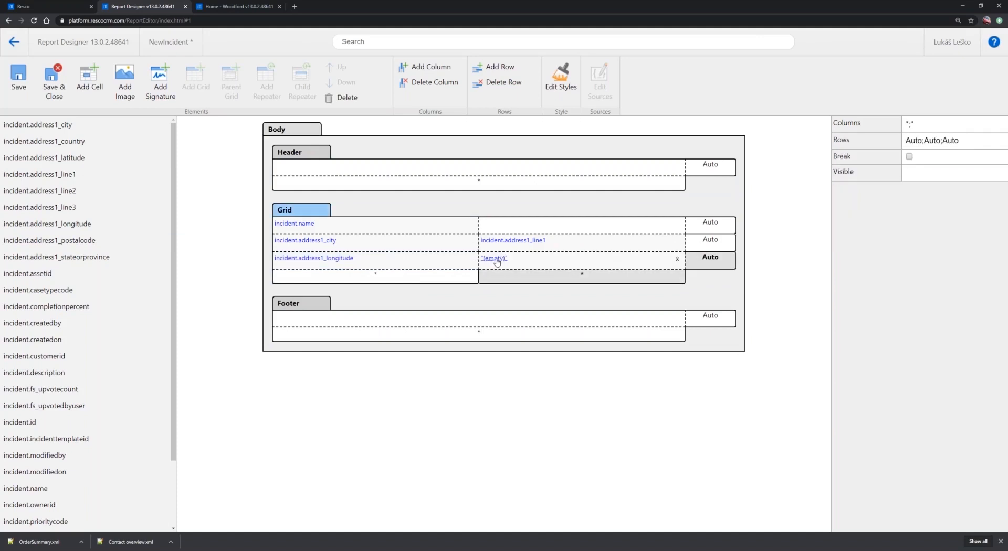
left_click(498, 261)
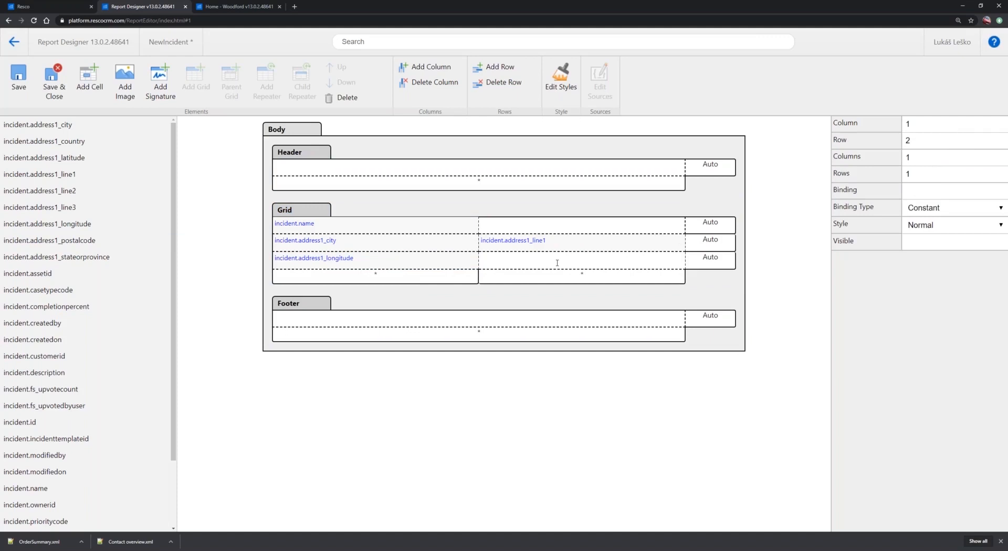
type("Name")
key("Return")
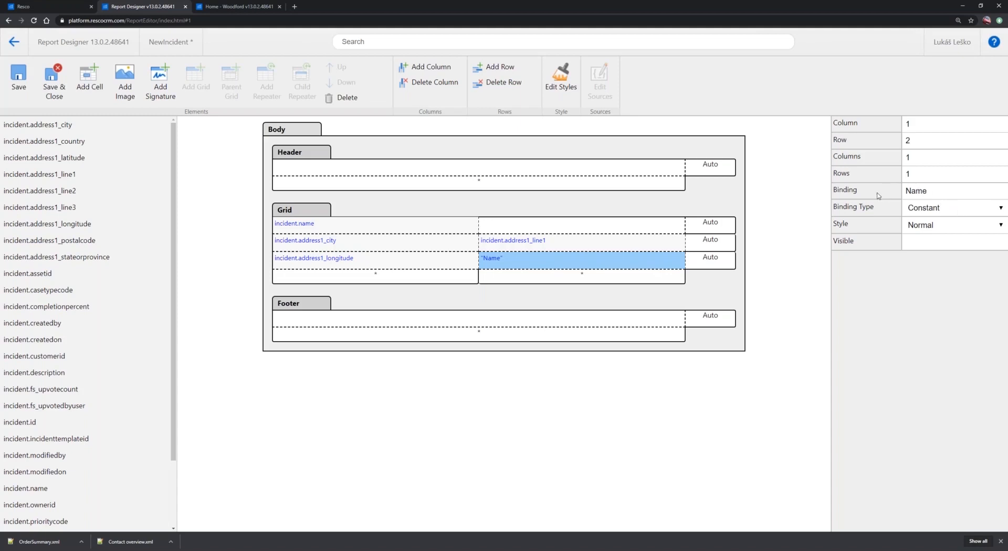
double_click(901, 192)
Add a parent grid to the report body using the incident.customerid->account relationship
left_click(284, 130)
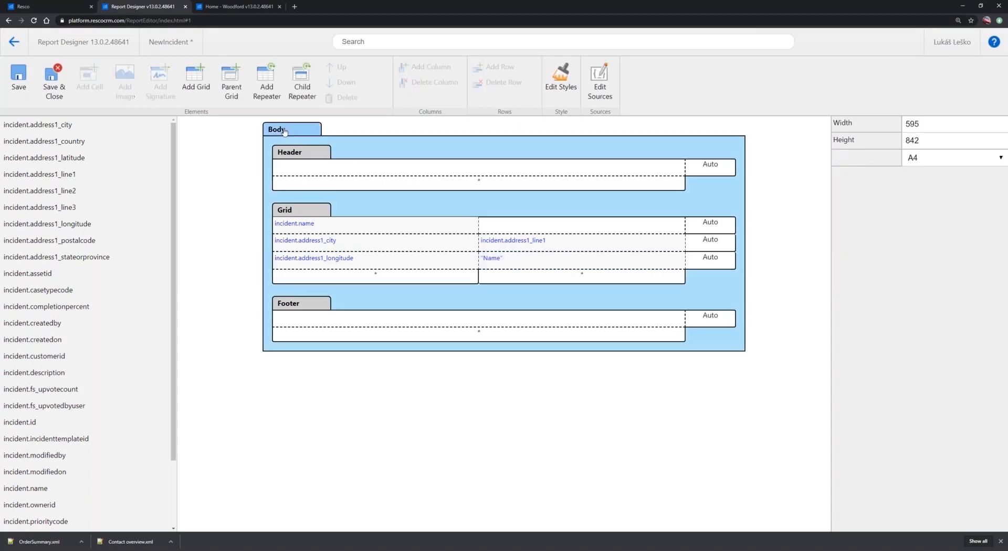
left_click(233, 77)
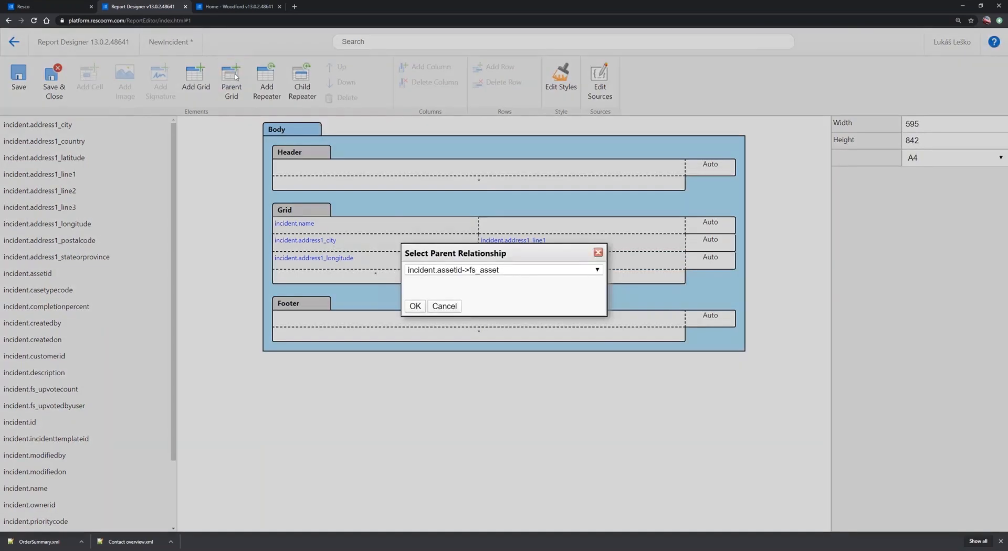
left_click(527, 273)
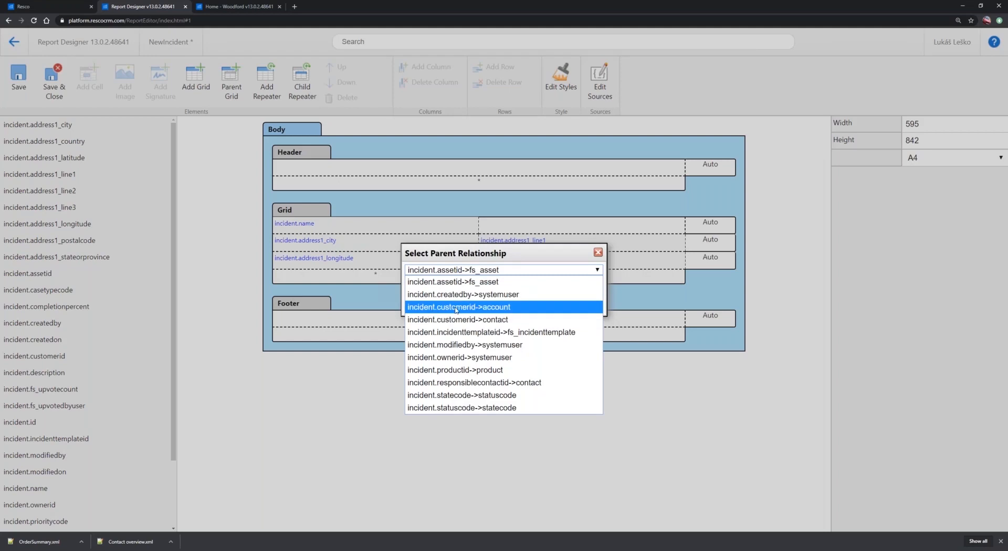
left_click(501, 309)
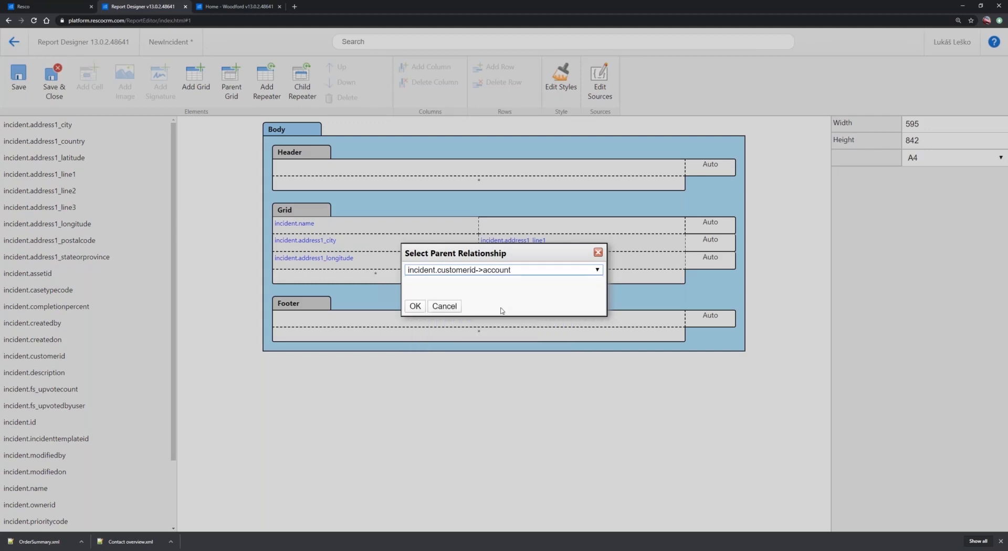
left_click(416, 307)
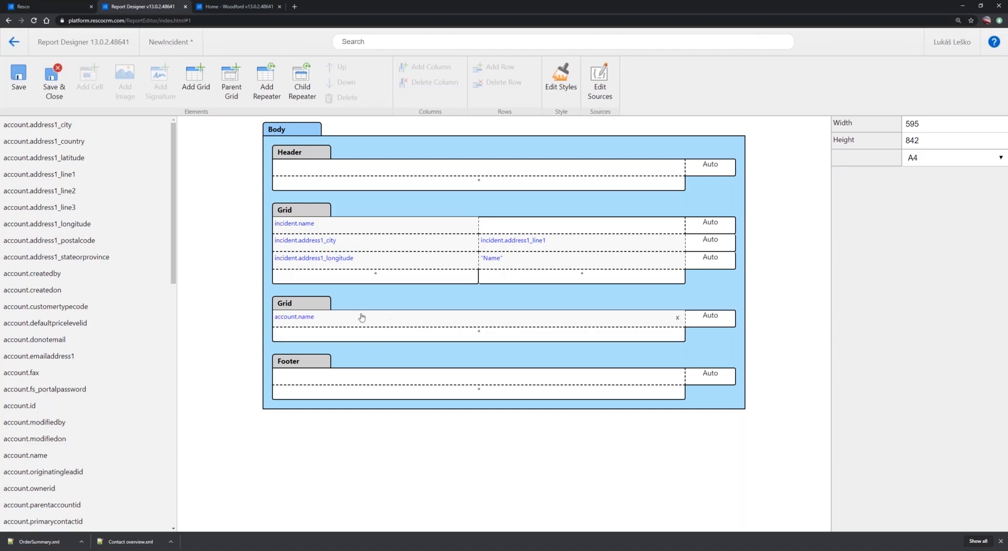
Delete the grid containing account.name from the report body
left_click(299, 305)
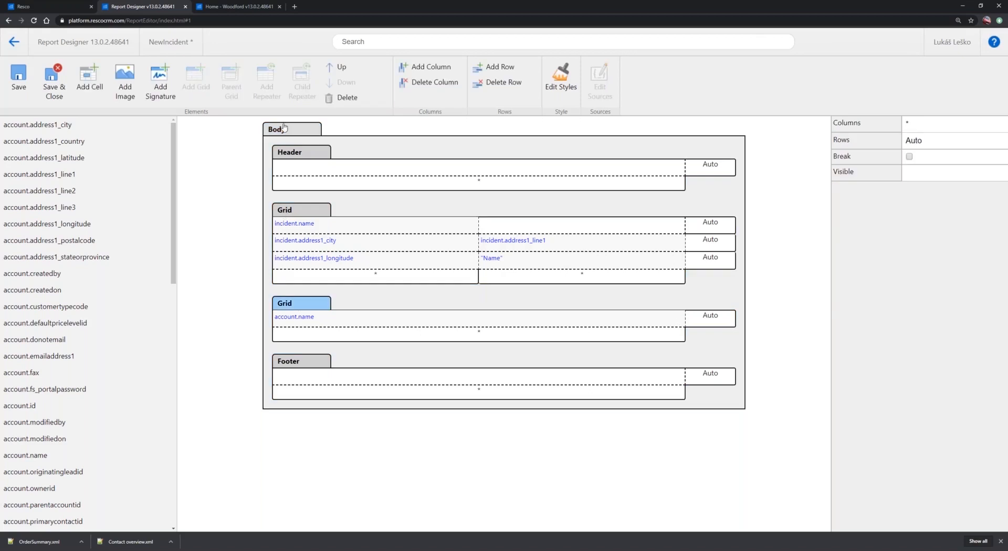
left_click(347, 98)
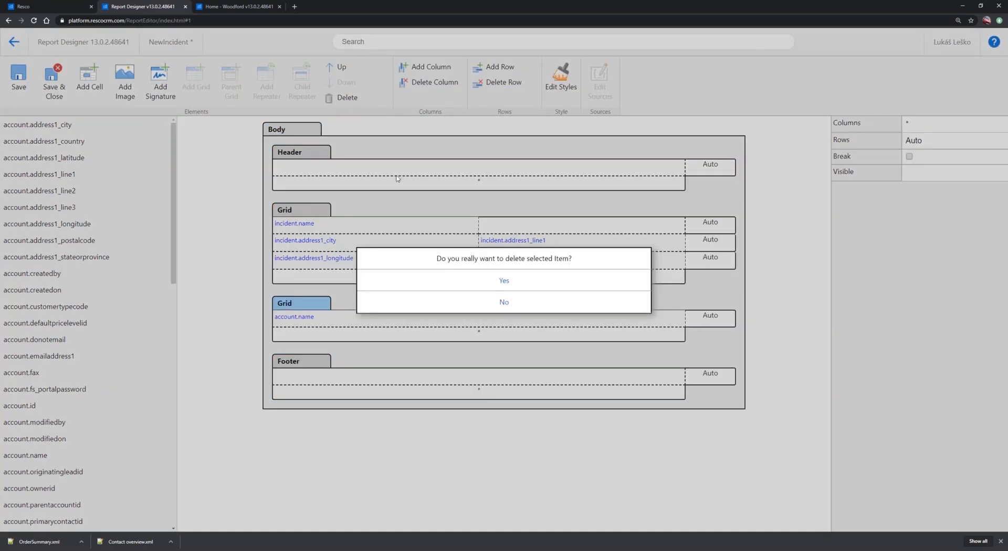
left_click(506, 282)
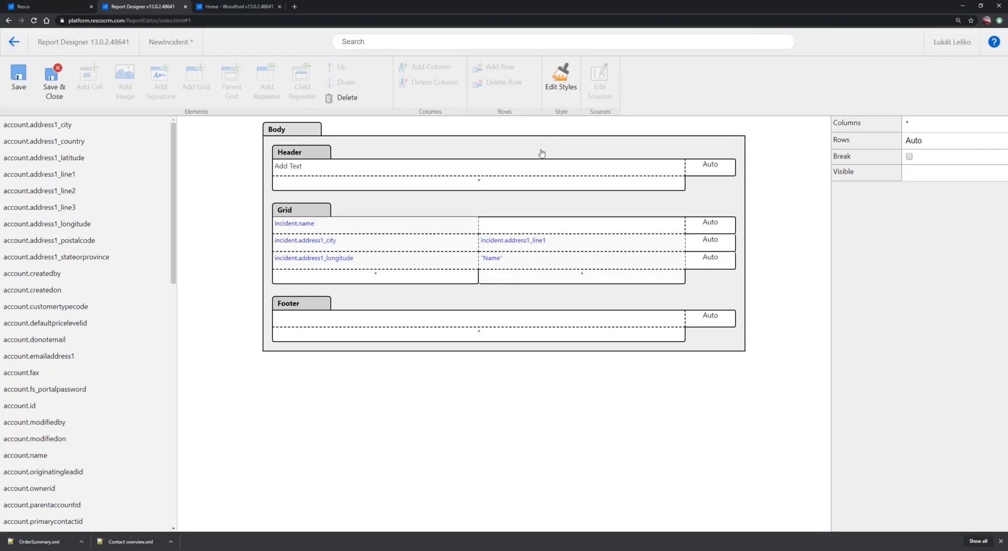
Examine the filter of the account source among the report's data sources, leaving it unchanged
left_click(286, 132)
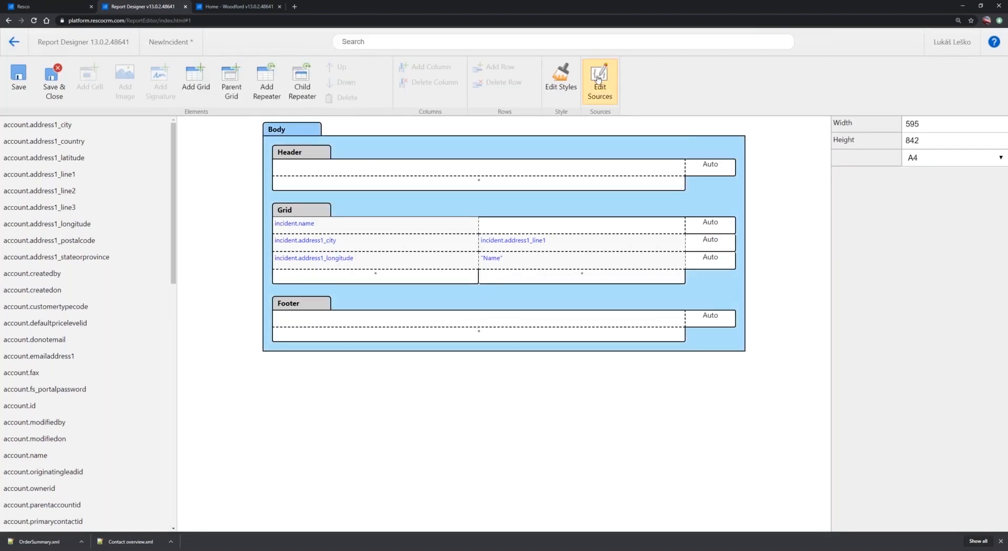
left_click(608, 77)
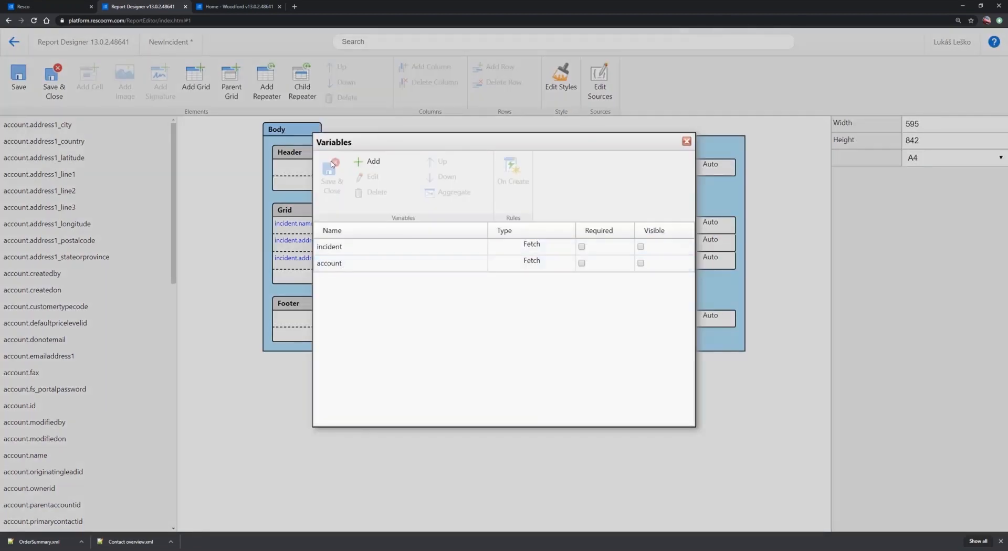
double_click(360, 264)
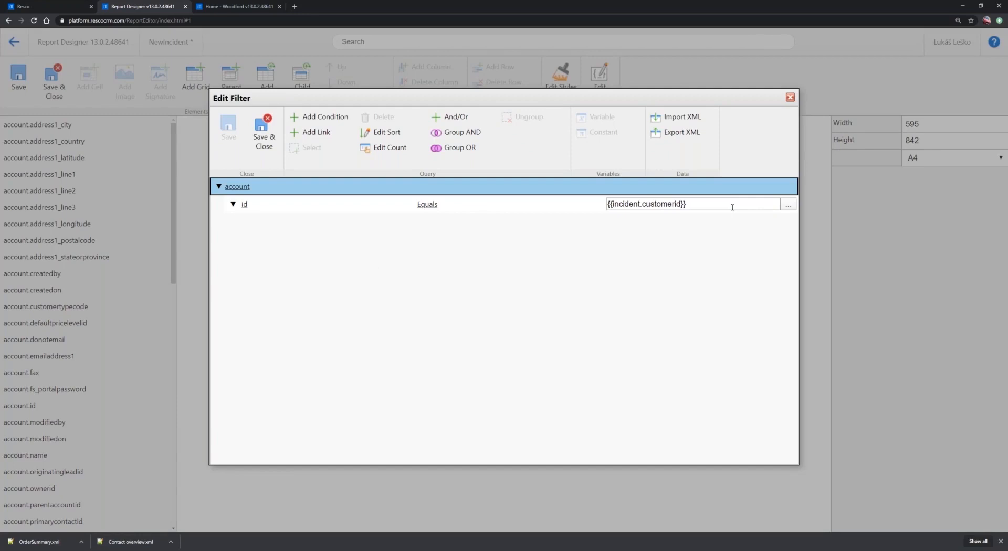
left_click(790, 98)
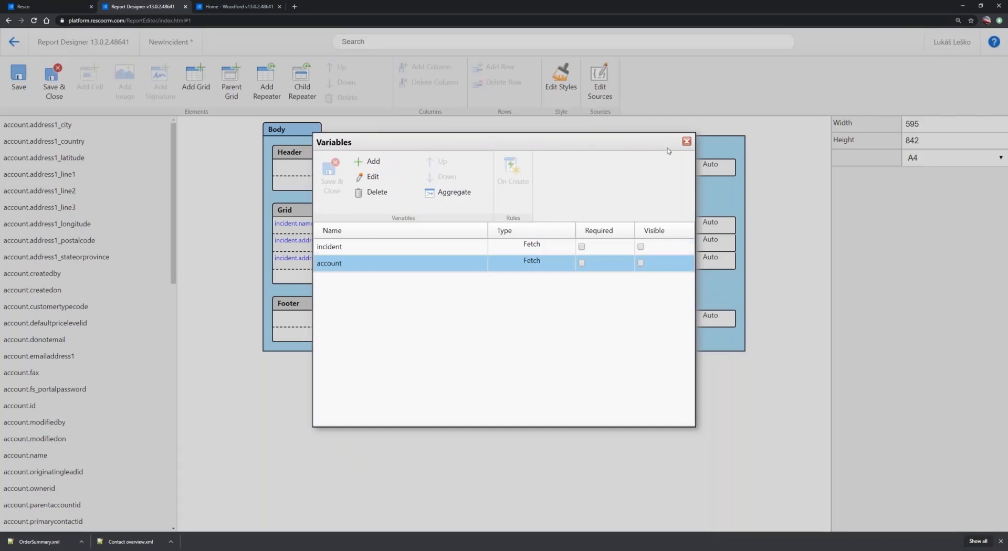
left_click(685, 142)
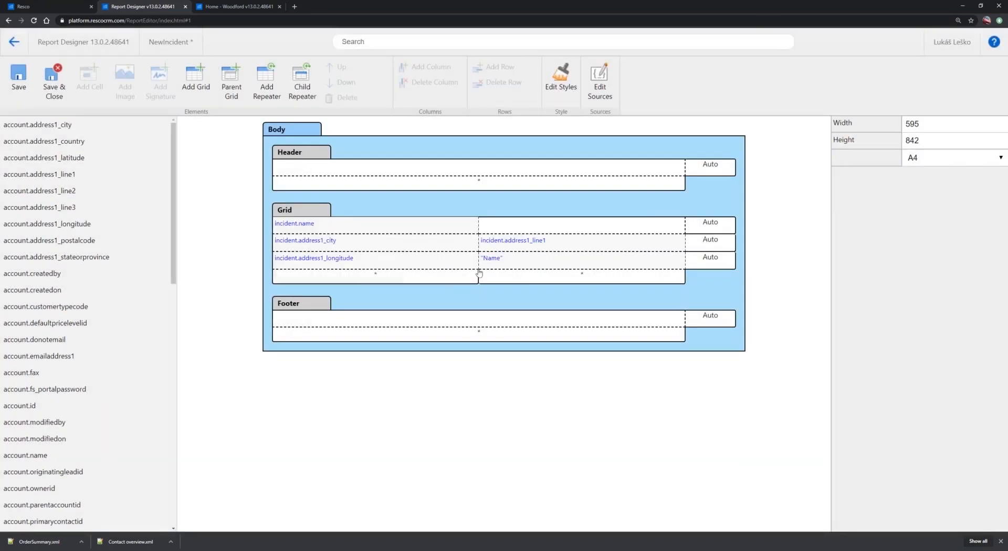
Add two rows below incident.name in the grid and place account.ownerid in the second cell of the first new row
left_click(719, 231)
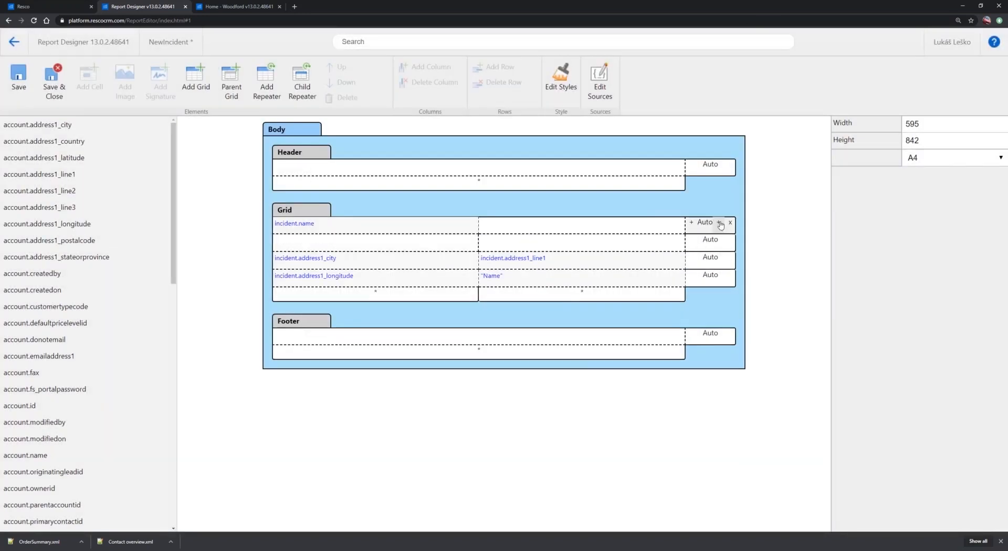
left_click(719, 231)
left_click(418, 247)
scroll(69, 340, "down", 5)
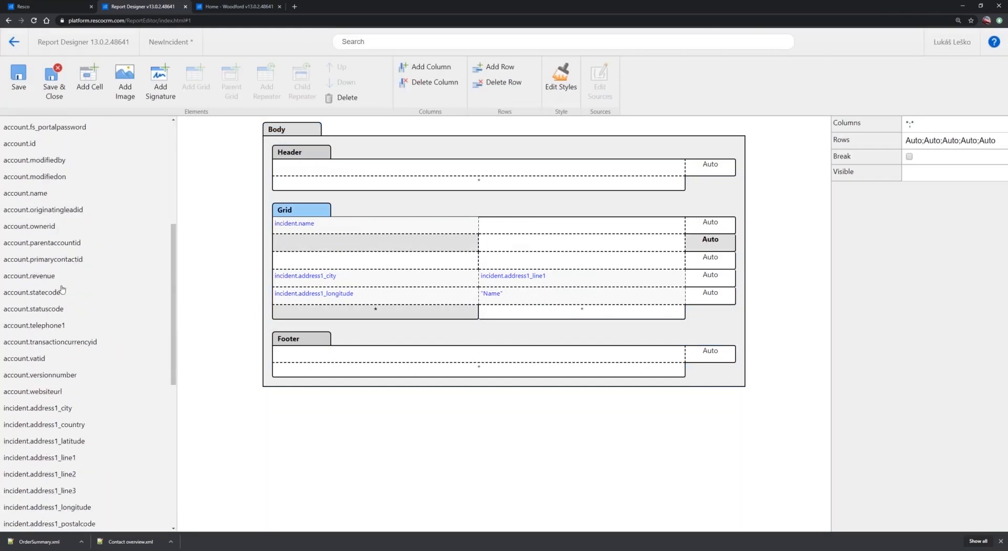
left_click_drag(40, 227, 549, 245)
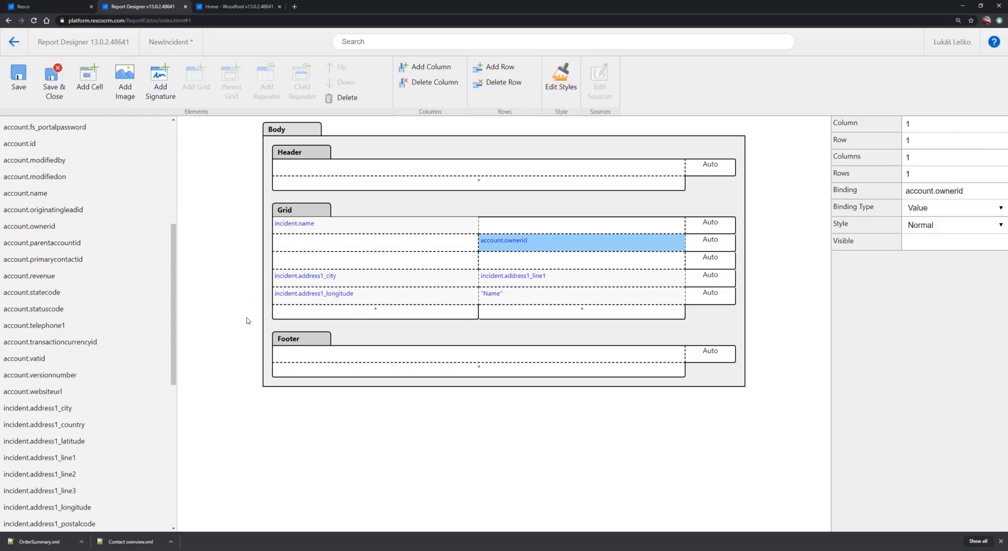
Add a child repeater to the report body using the appointment.regardingobjectid->incident relationship
left_click(279, 130)
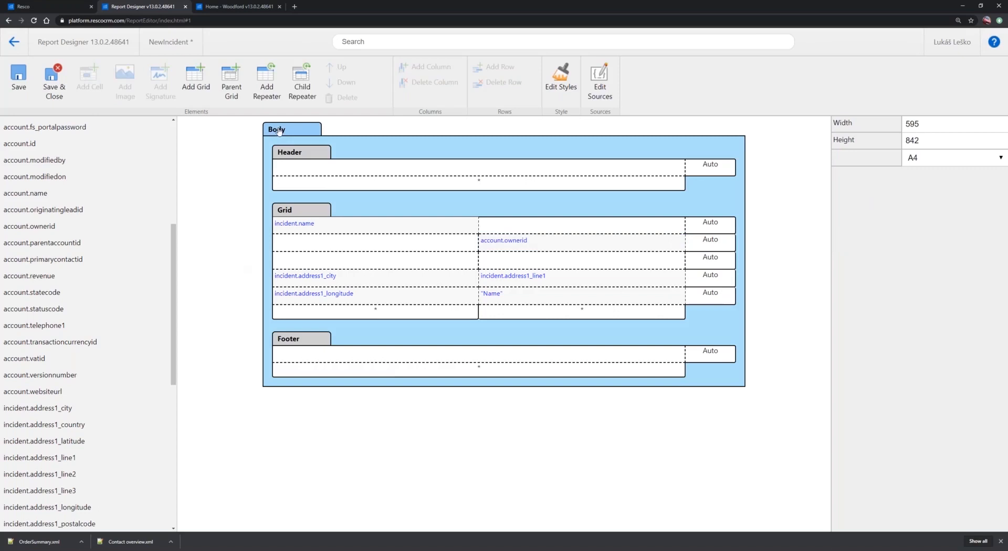
left_click(303, 84)
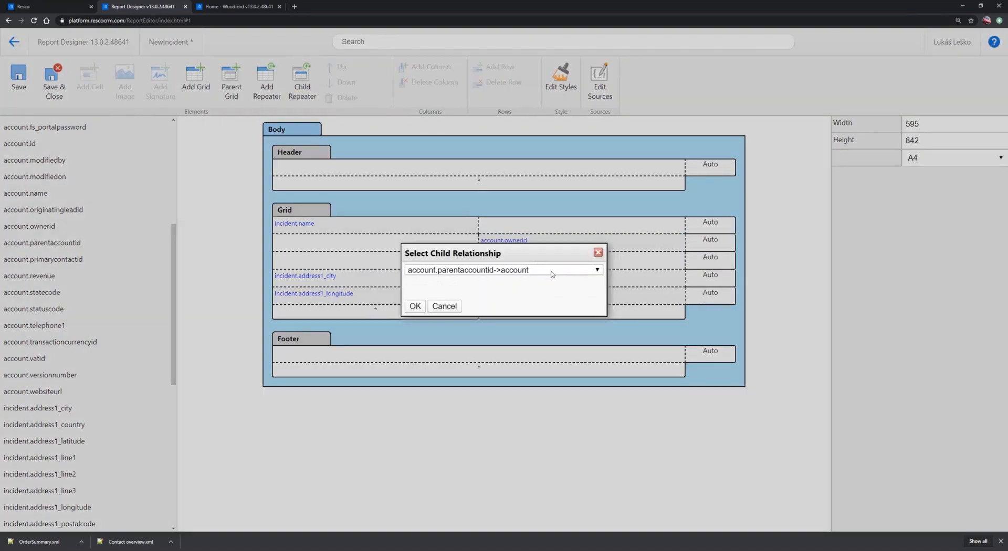
left_click(552, 274)
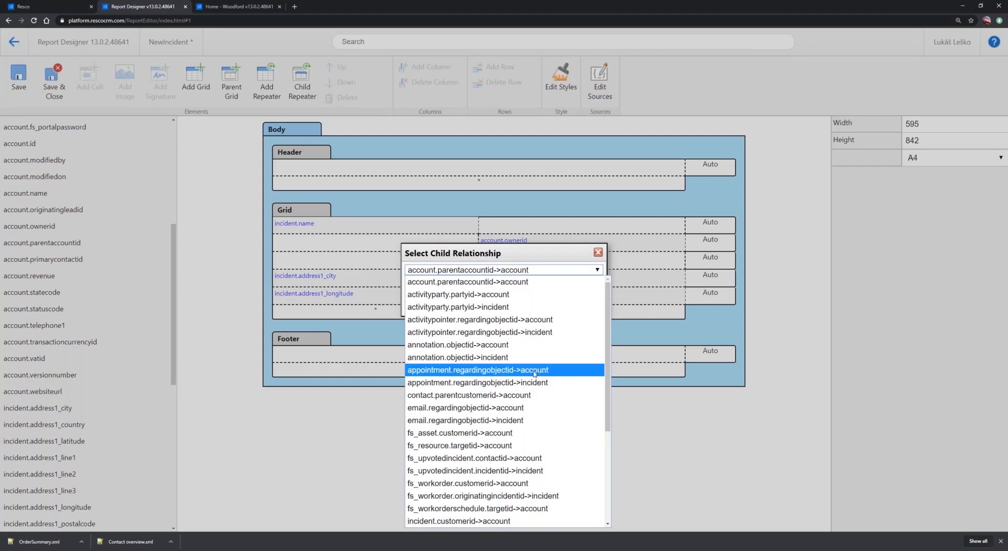
left_click(465, 383)
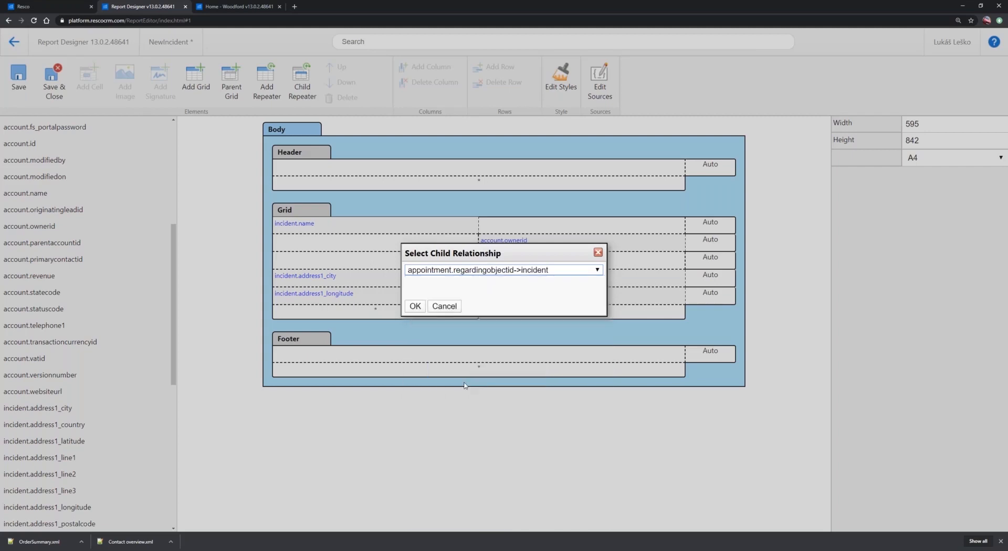
left_click(414, 307)
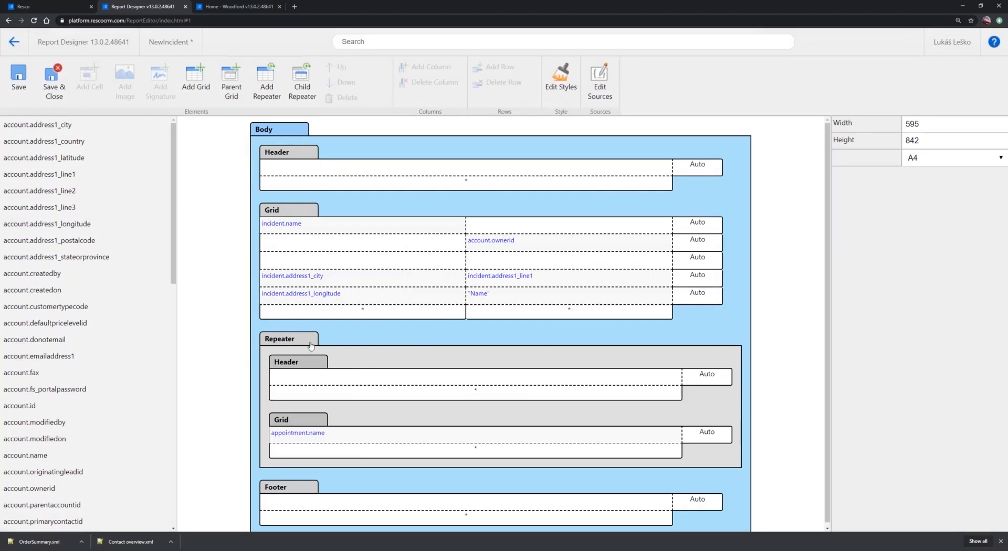
Add two rows to the repeater's grid and place appointment.scheduledstart and appointment.scheduledend below appointment.name
left_click(340, 373)
scroll(423, 377, "down", 1)
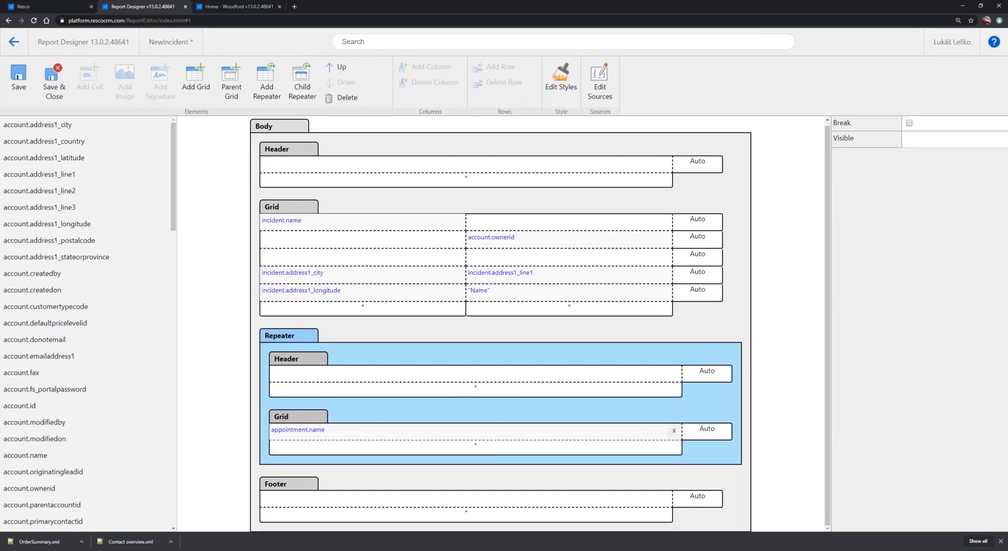
left_click(715, 430)
left_click(714, 429)
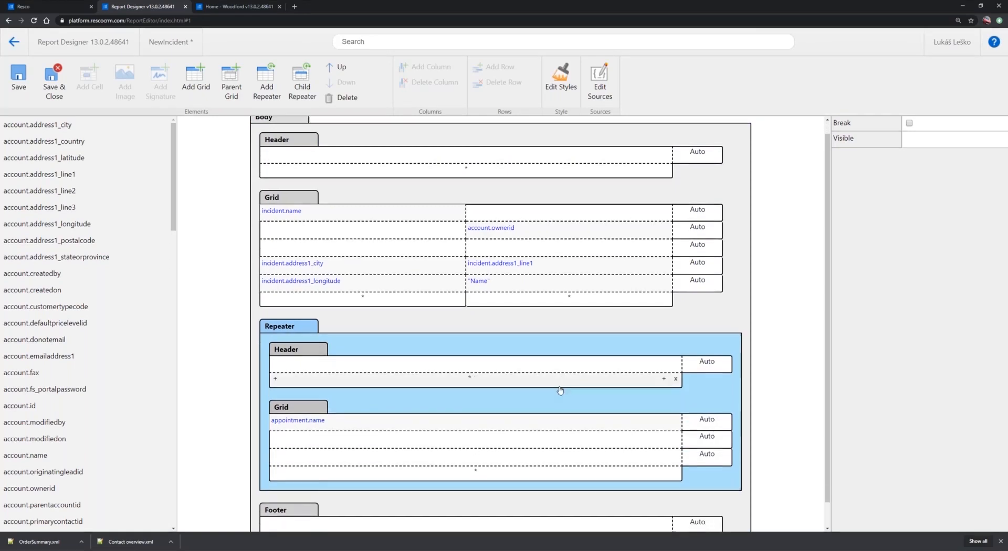
scroll(47, 368, "down", 15)
left_click_drag(48, 314, 520, 429)
left_click_drag(44, 317, 387, 423)
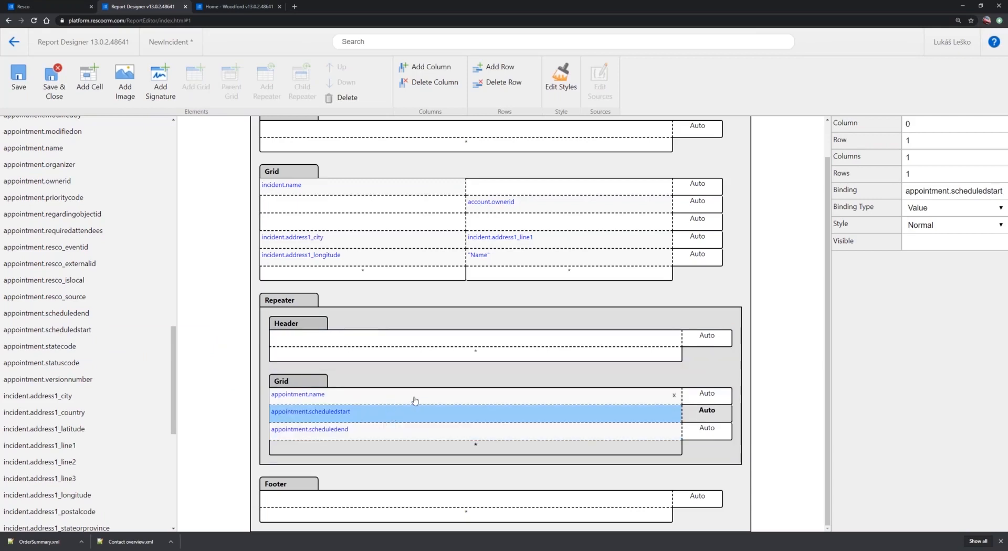
Insert the constant text "Incident's Appointments" in the repeater's header
left_click(321, 341)
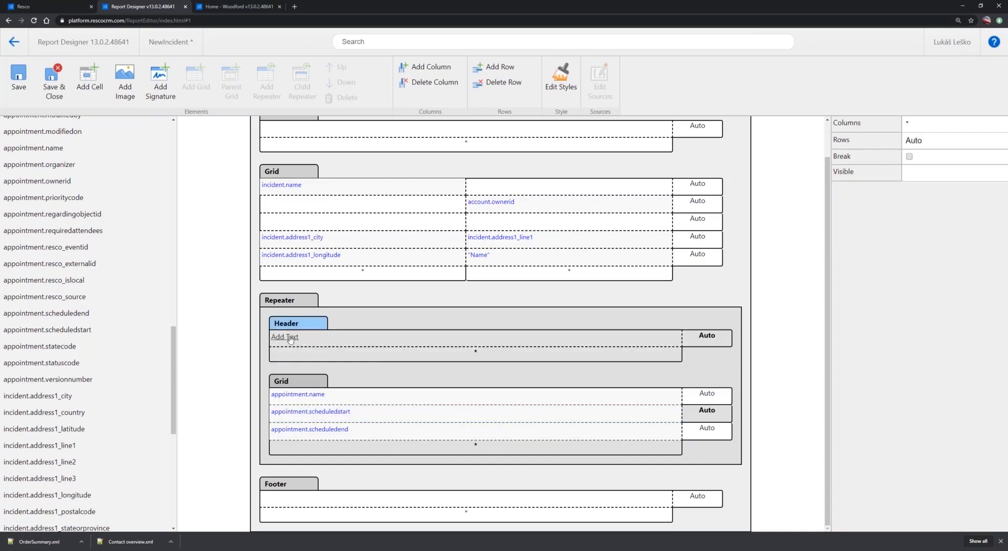
left_click(290, 339)
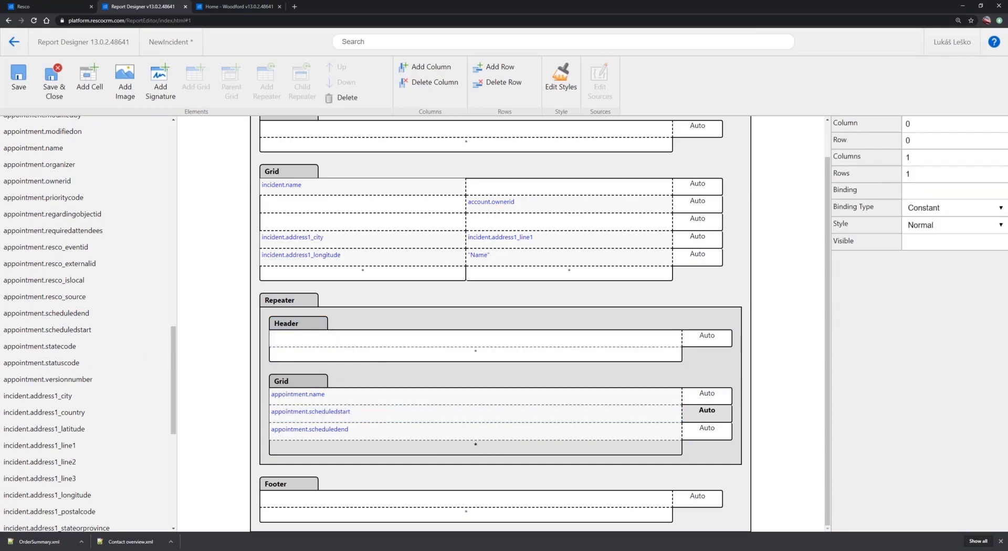
type("Incident's Appointments")
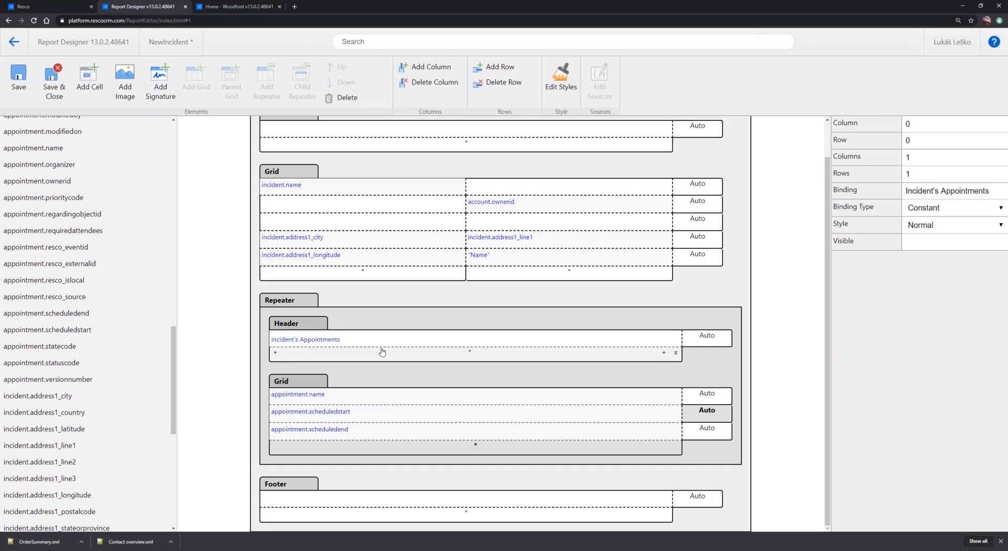
left_click(221, 308)
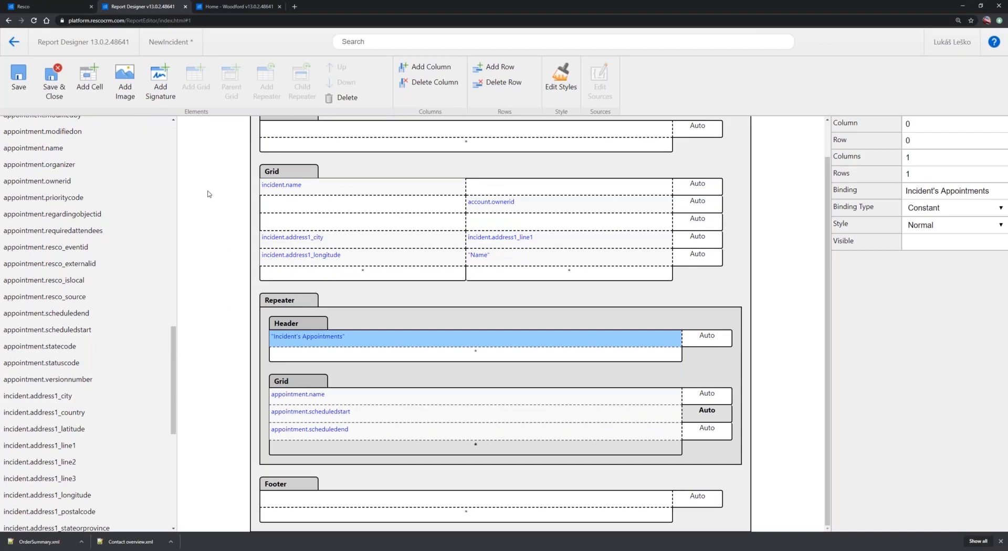
Close the NewIncident report and discard its unsaved changes
scroll(216, 202, "up", 1)
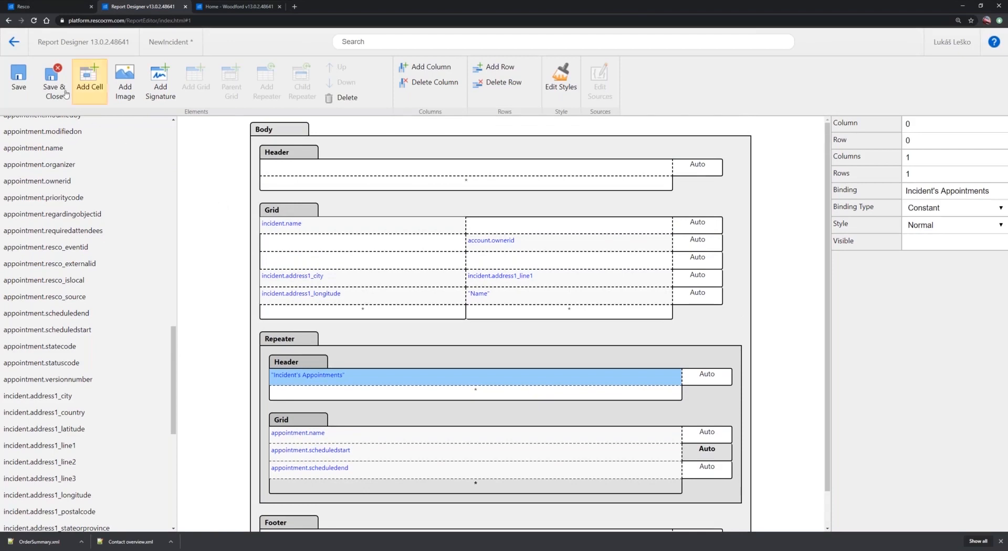
left_click(13, 44)
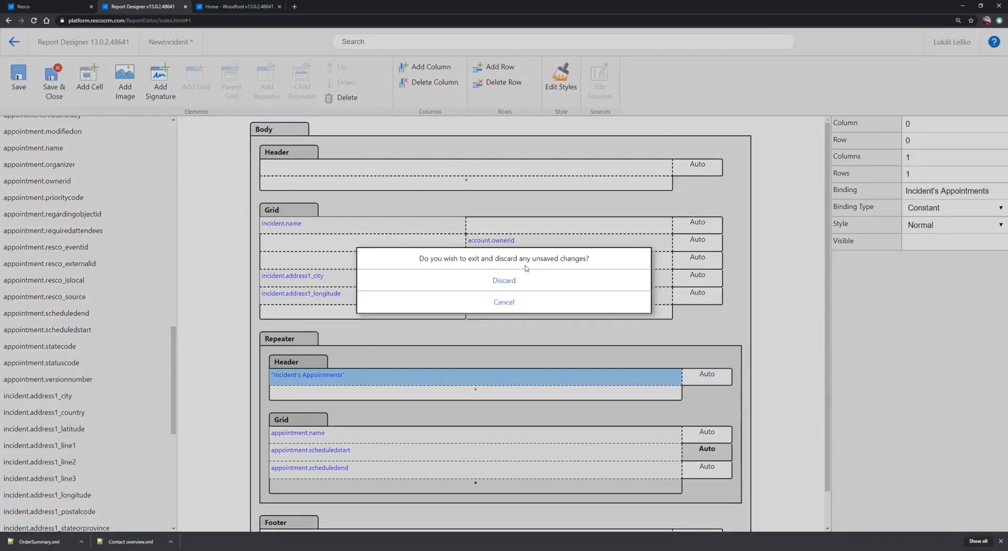
left_click(508, 282)
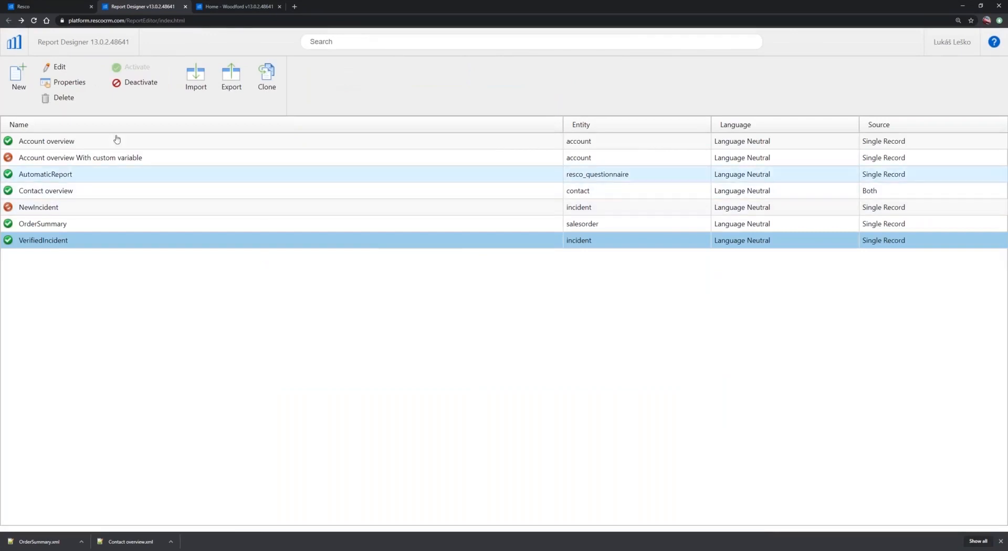
Start a new mobile report with the source Both and the entity incident
left_click(18, 83)
left_click(535, 239)
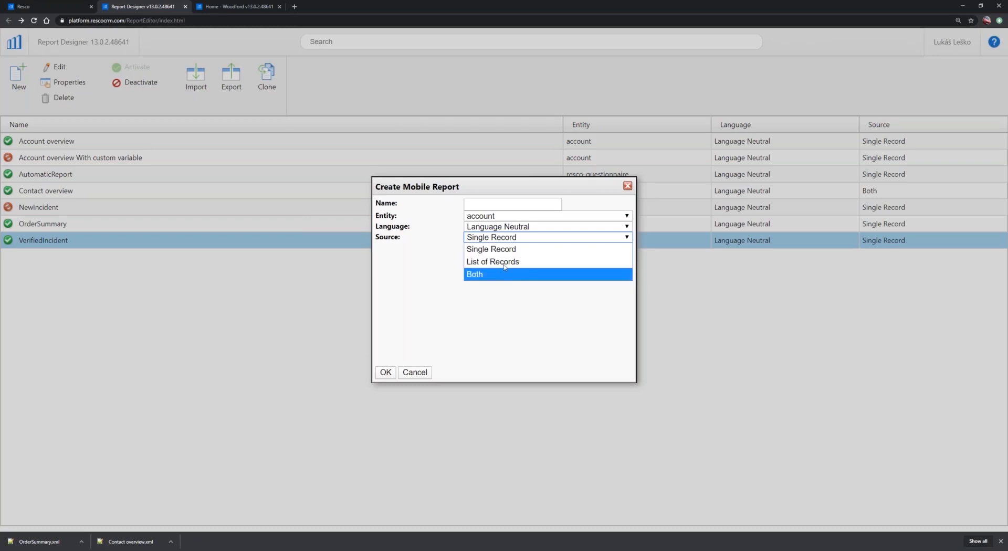
left_click(491, 274)
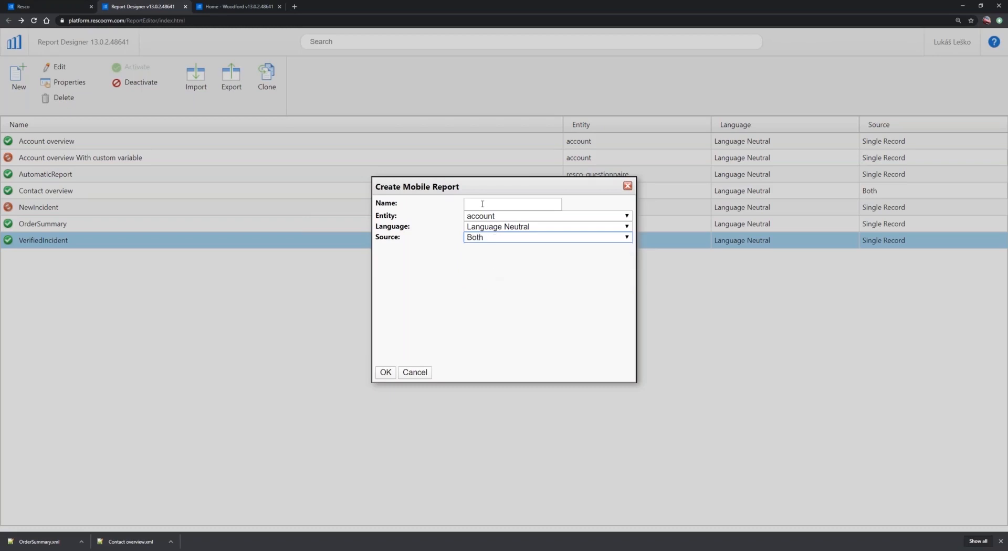
left_click(492, 216)
scroll(530, 370, "down", 10)
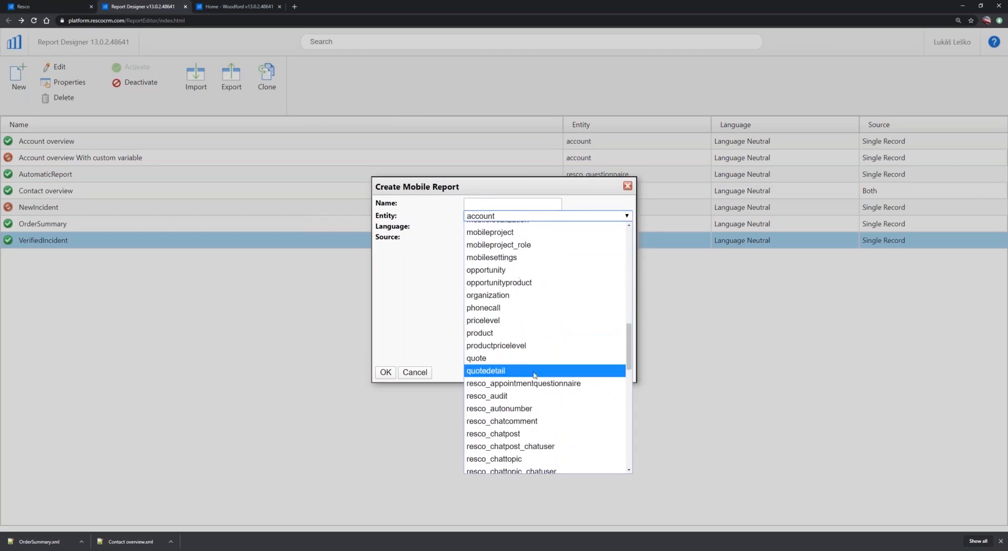
scroll(529, 358, "down", 13)
scroll(528, 357, "up", 6)
scroll(529, 357, "up", 6)
scroll(628, 329, "up", 2)
scroll(629, 329, "up", 1)
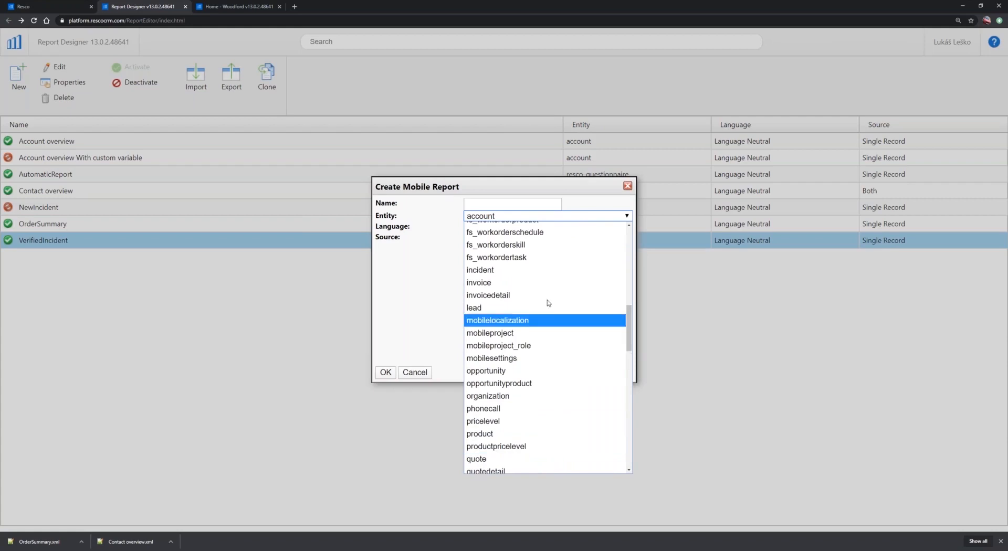
left_click(487, 270)
Name the new report "List of incidents" and create it
left_click(485, 203)
type("List of incidents")
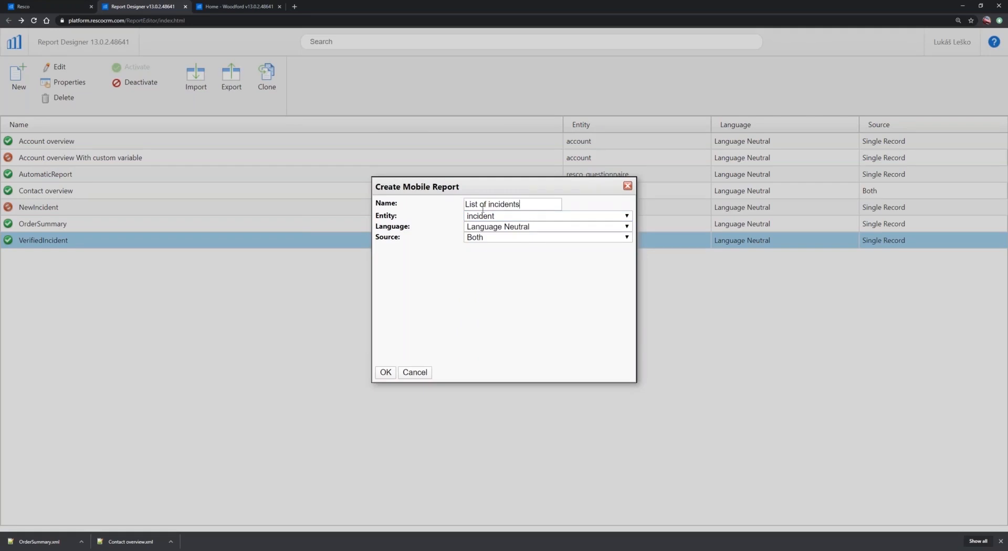
left_click(385, 372)
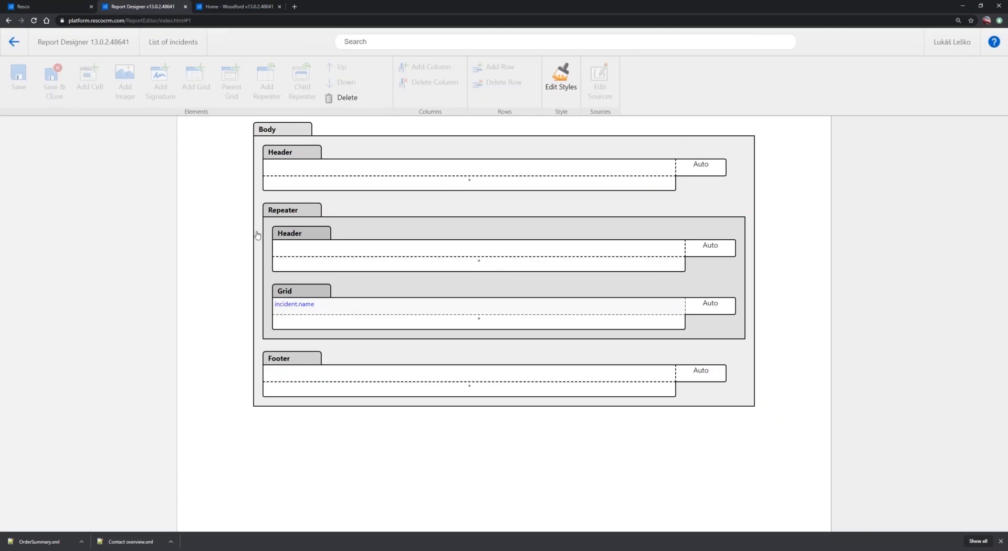
Insert the constant text "List of incidents" in the report body's header
left_click(284, 211)
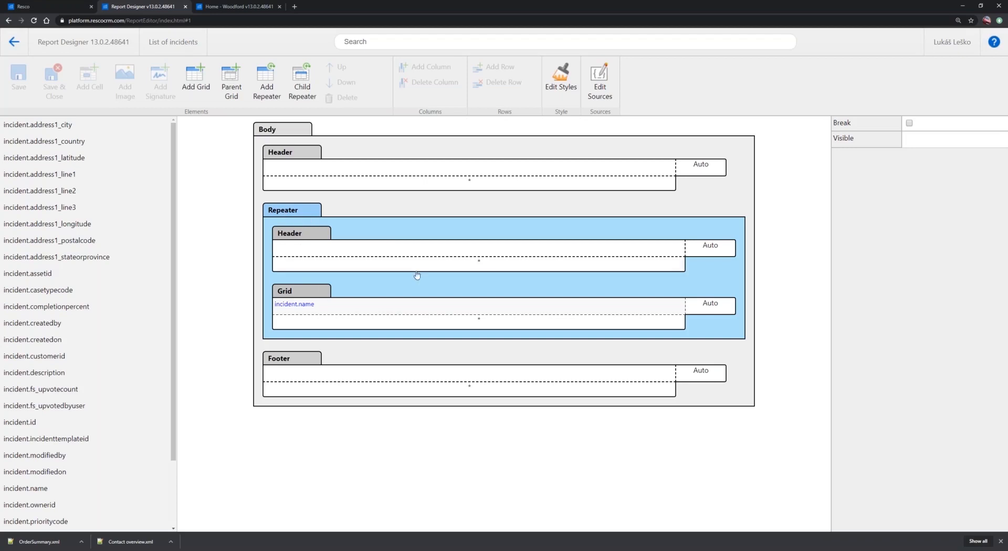
left_click(371, 250)
left_click(286, 169)
left_click(285, 167)
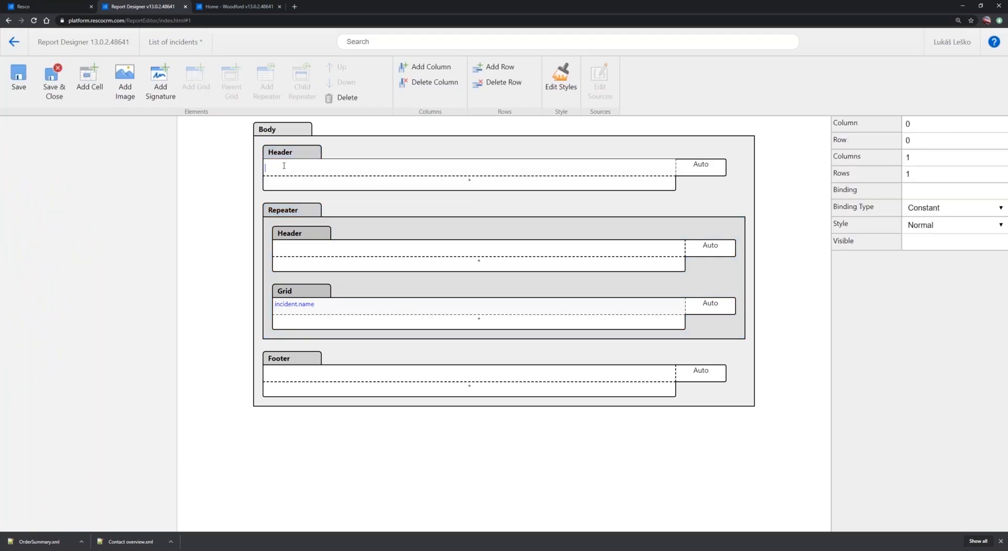
type("List of incidents")
Add a second column to the repeater's header, keeping it at a single row
left_click(320, 234)
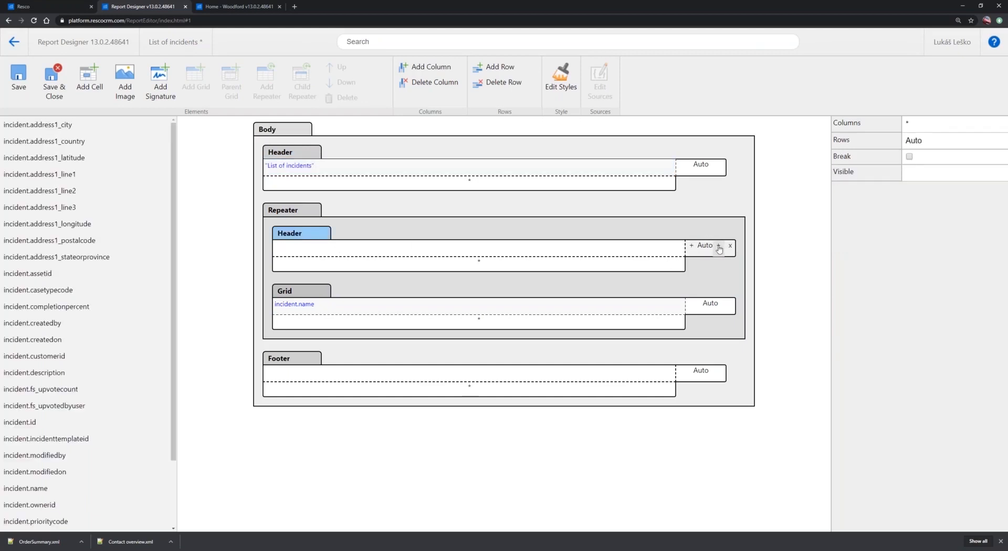
left_click(719, 246)
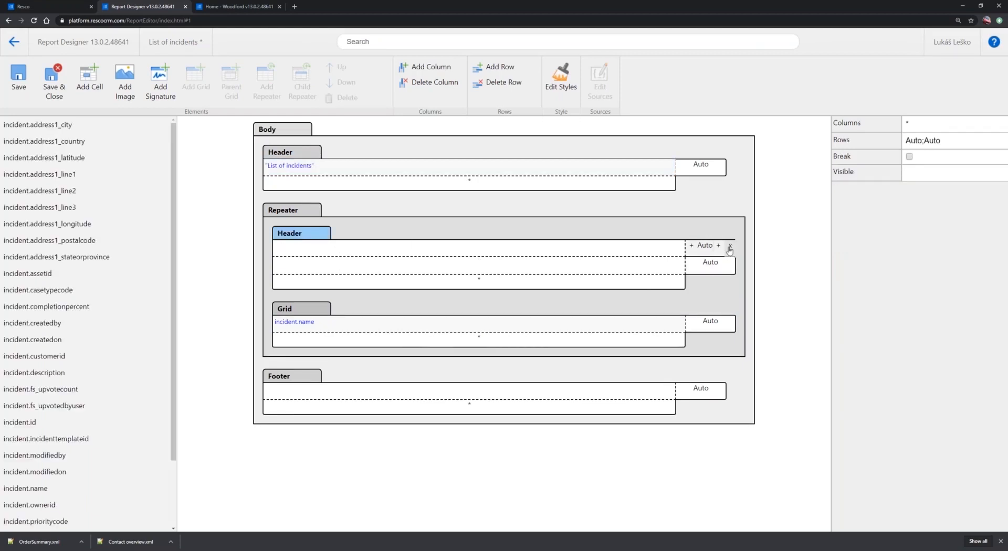
left_click(730, 247)
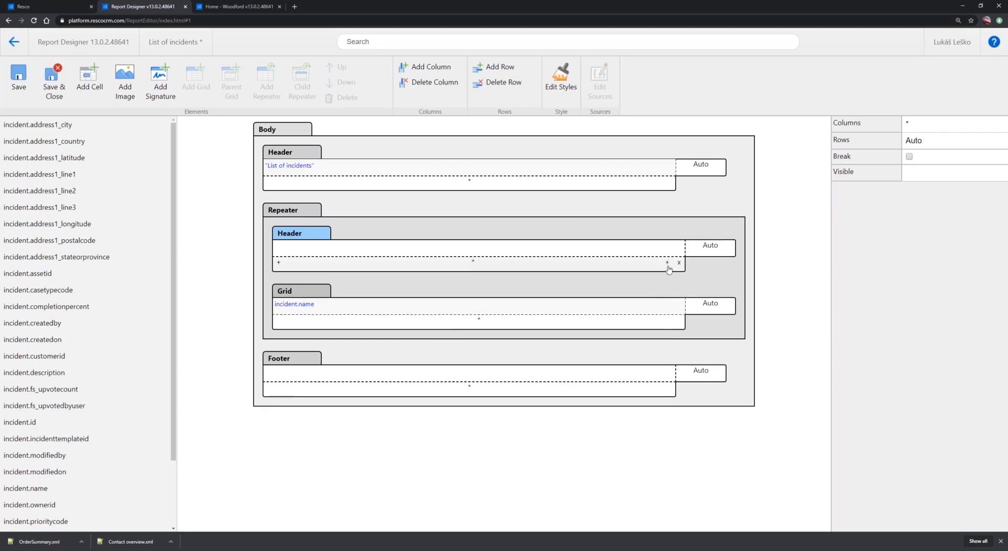
left_click(671, 267)
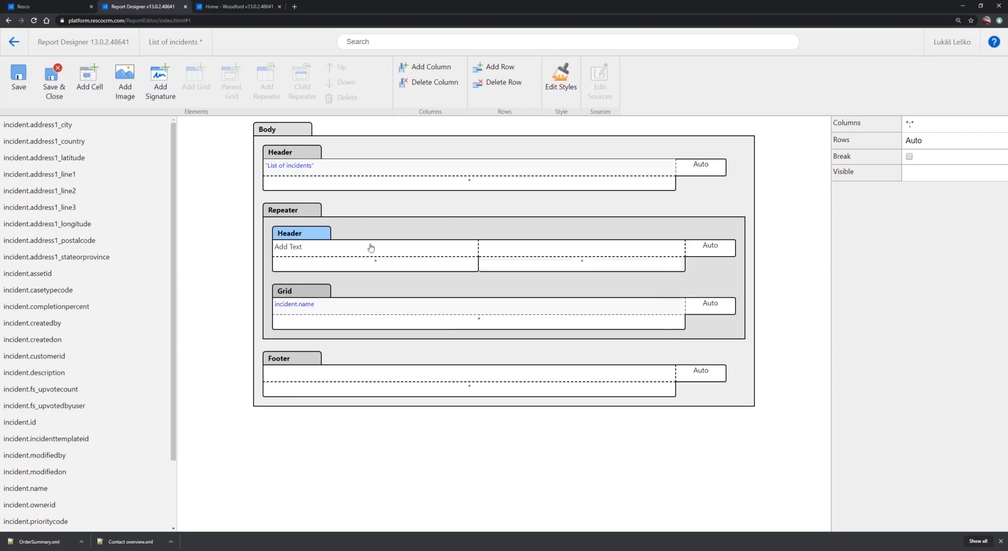
Insert the constant text "Name" in the first column of the repeater's header
left_click(294, 250)
left_click(294, 250)
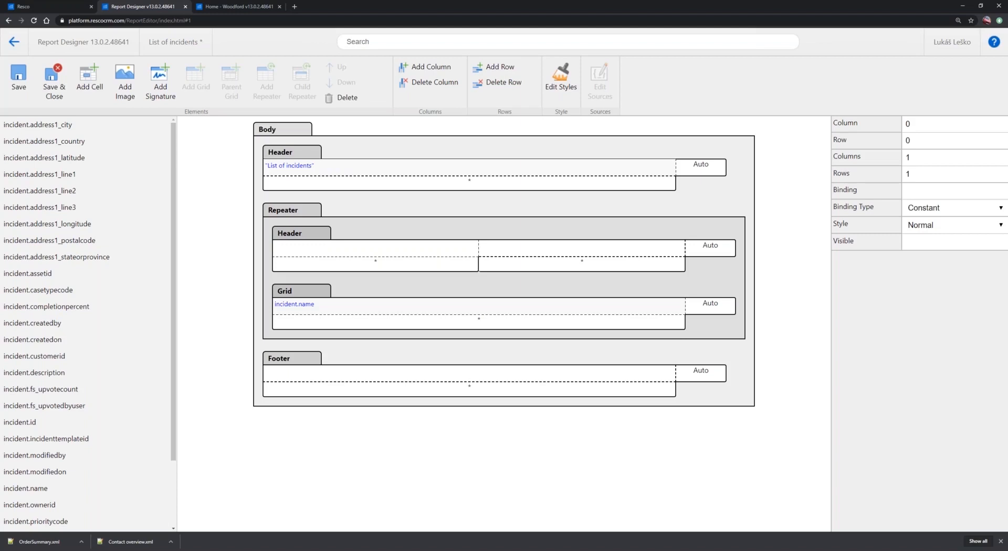
type("Name")
Add a second column to the repeater's grid and fill its cell with the incident.customerid field
scroll(102, 383, "down", 2)
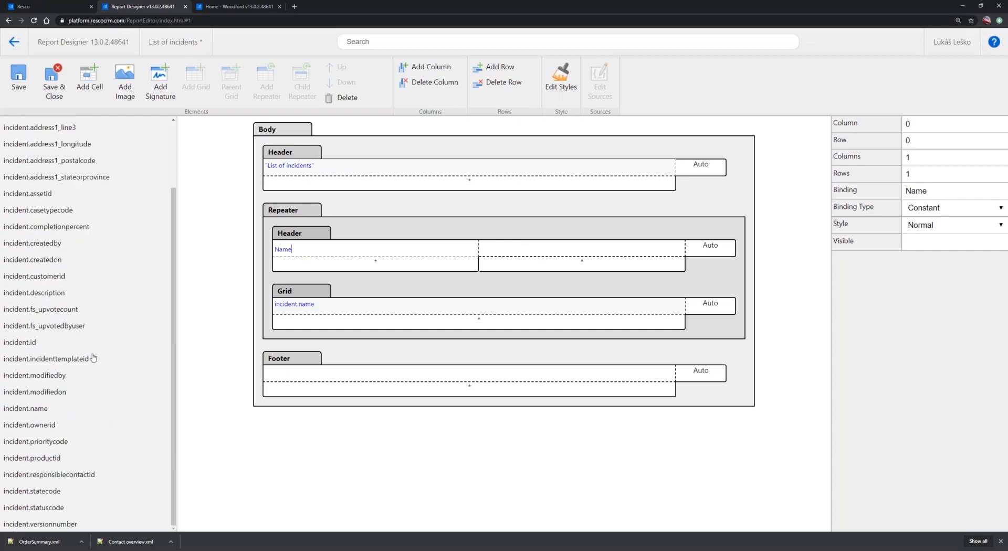
left_click_drag(52, 280, 478, 308)
left_click(668, 320)
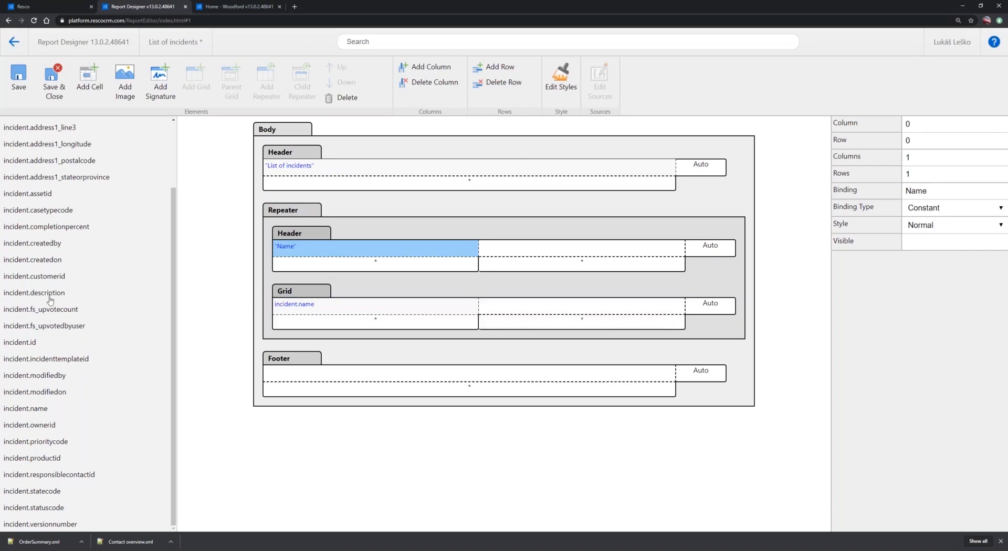
left_click_drag(48, 280, 577, 310)
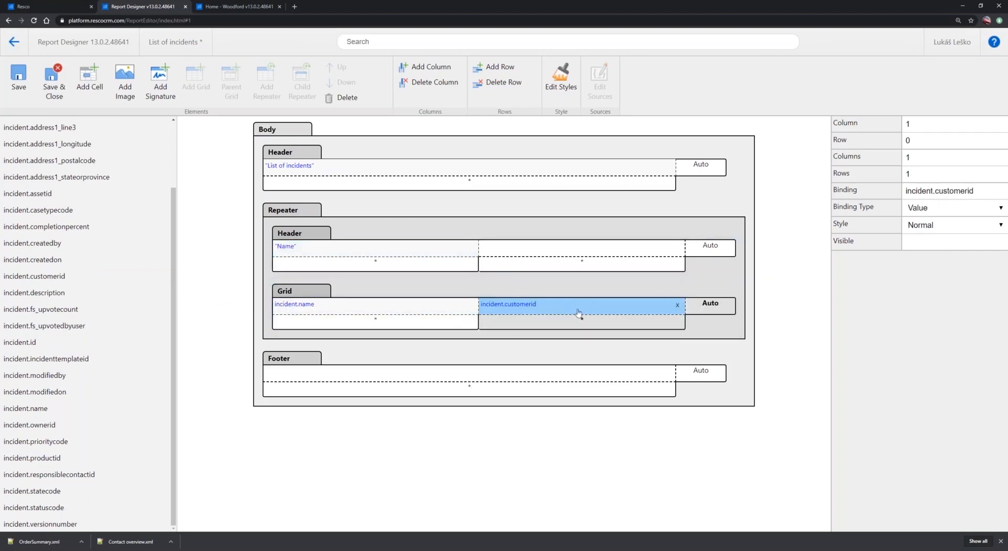
Insert the constant text "Customer" in the second column of the repeater's header and save the report
left_click(500, 249)
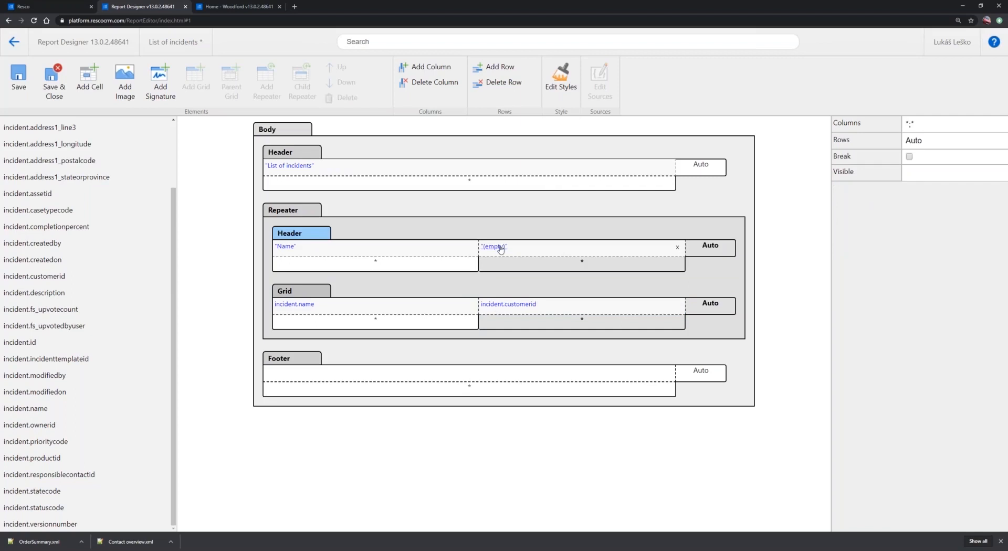
left_click(501, 248)
type("Customer")
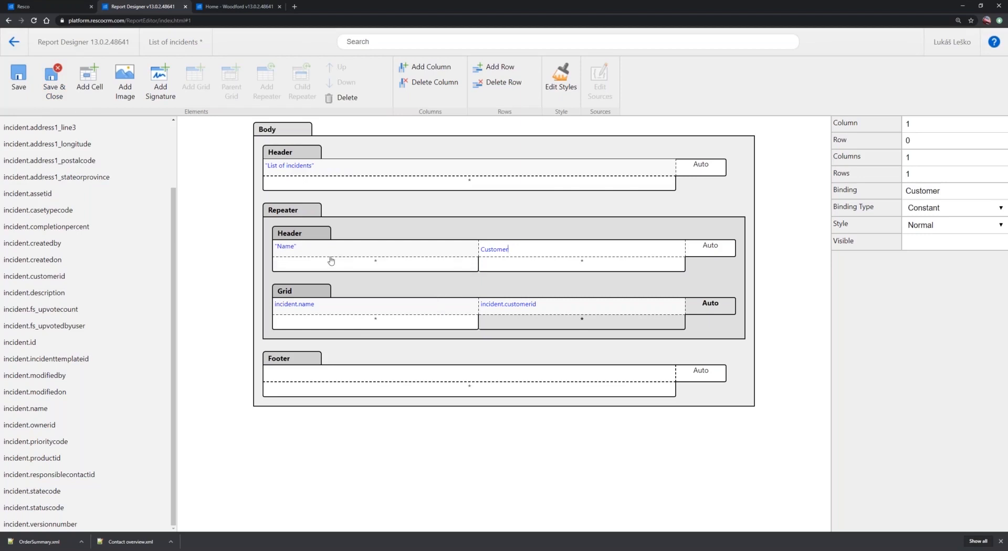
left_click(19, 84)
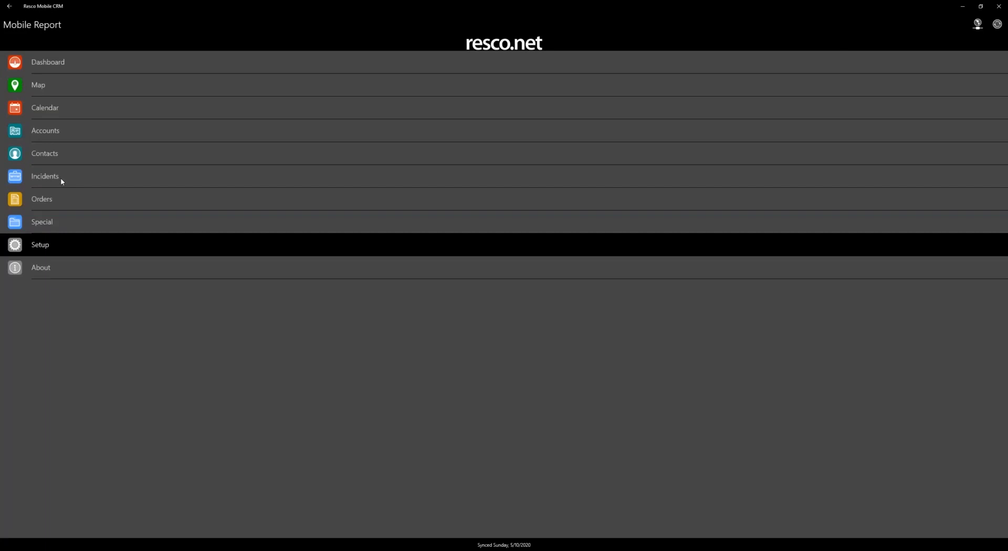
Switch to Resco Mobile CRM, run the "List of incidents" report for the incident "Broken Door on 1st floor", and close it discarding changes
left_click(61, 177)
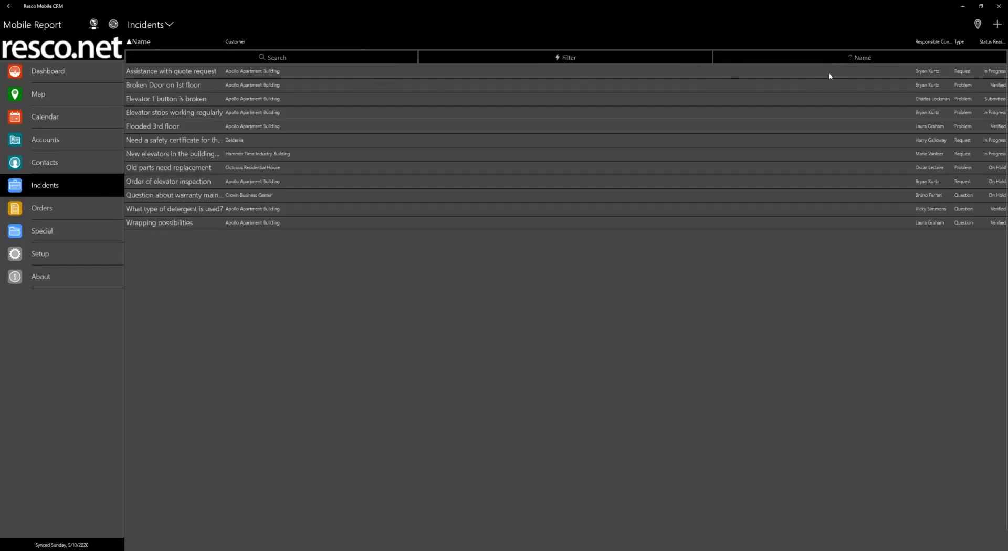
left_click(650, 91)
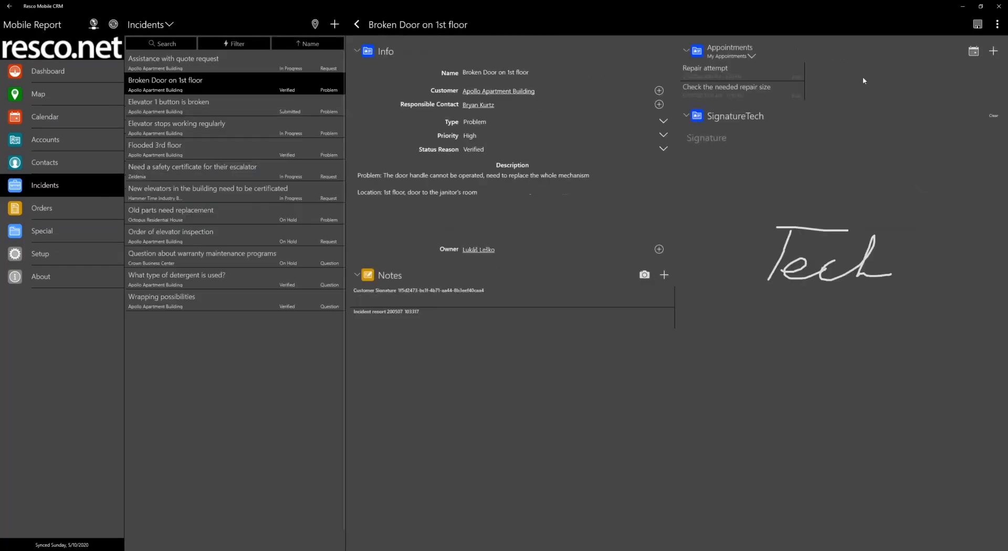
left_click(997, 25)
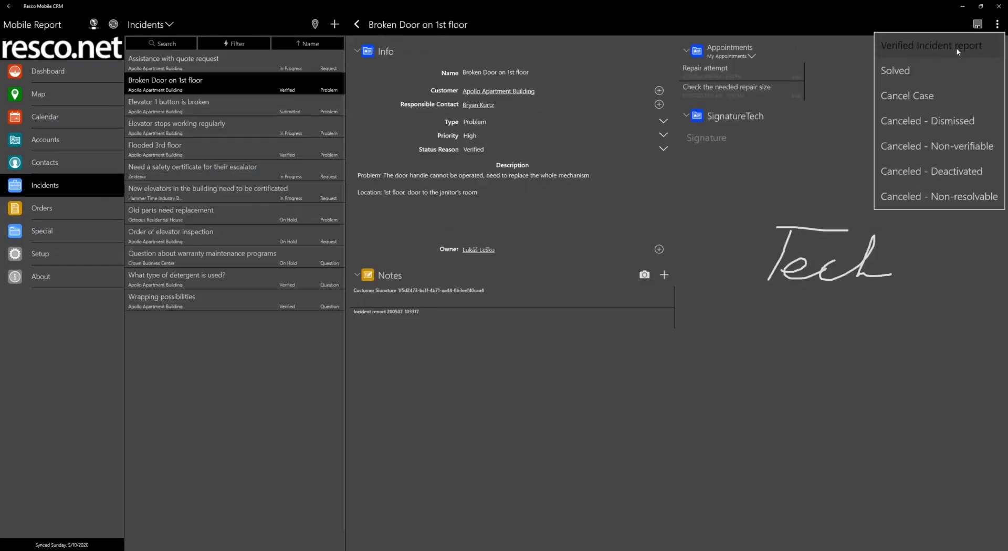
left_click(940, 48)
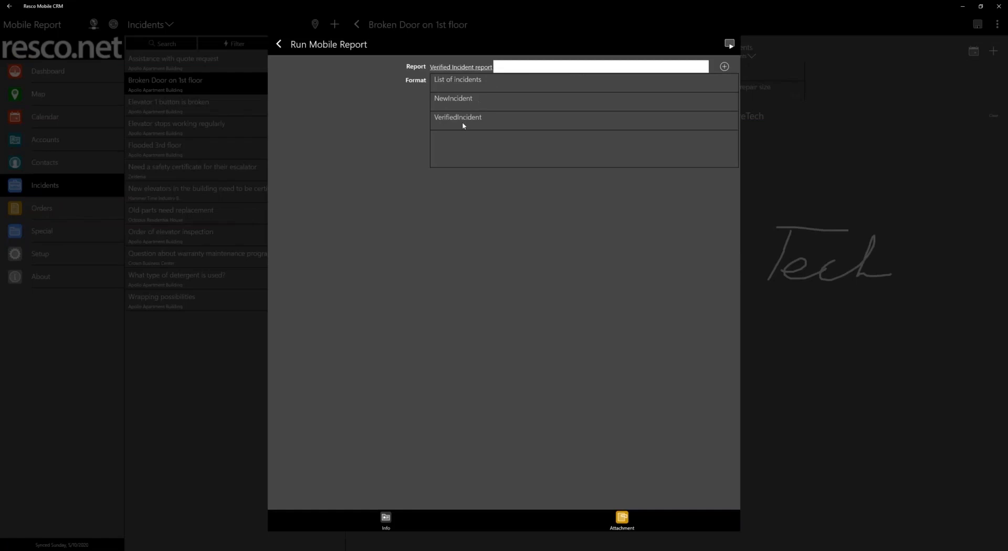
left_click(477, 83)
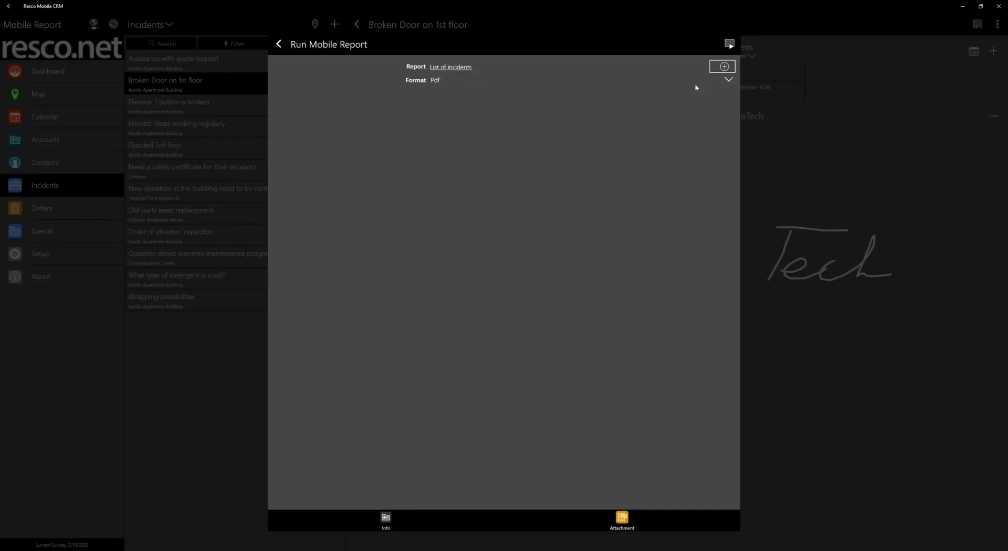
left_click(730, 44)
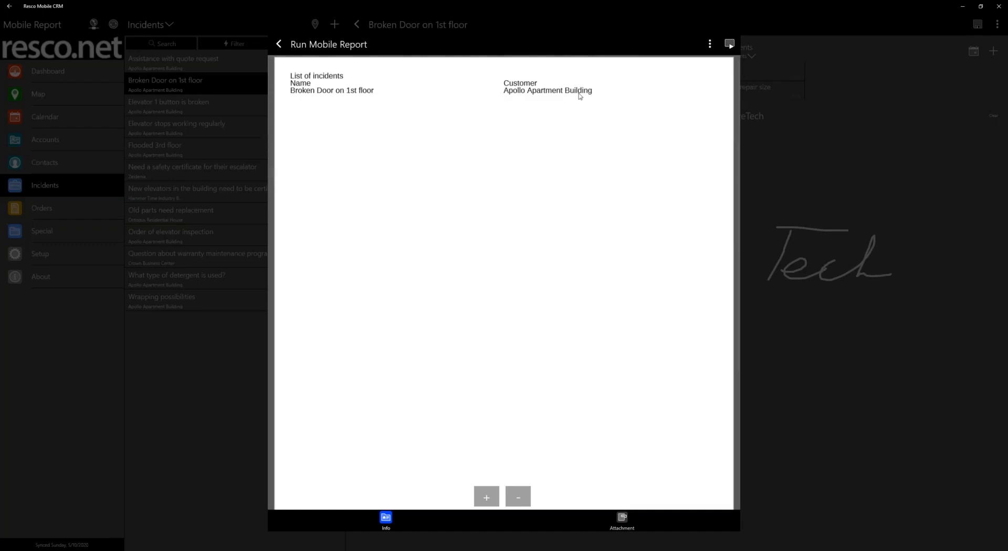
left_click(278, 44)
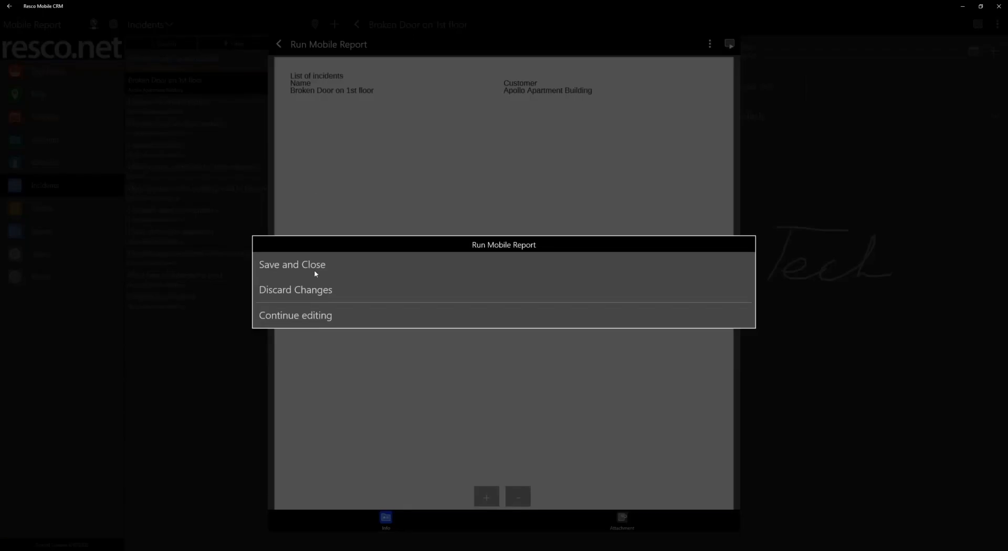
left_click(294, 290)
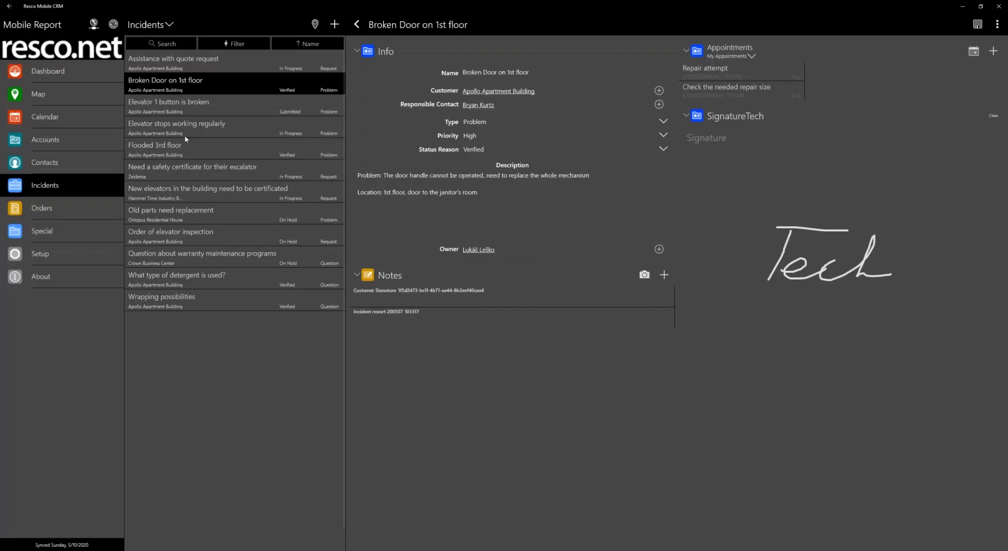
Turn on multi-selection in the Incidents list and mark the first four incidents
right_click(153, 84)
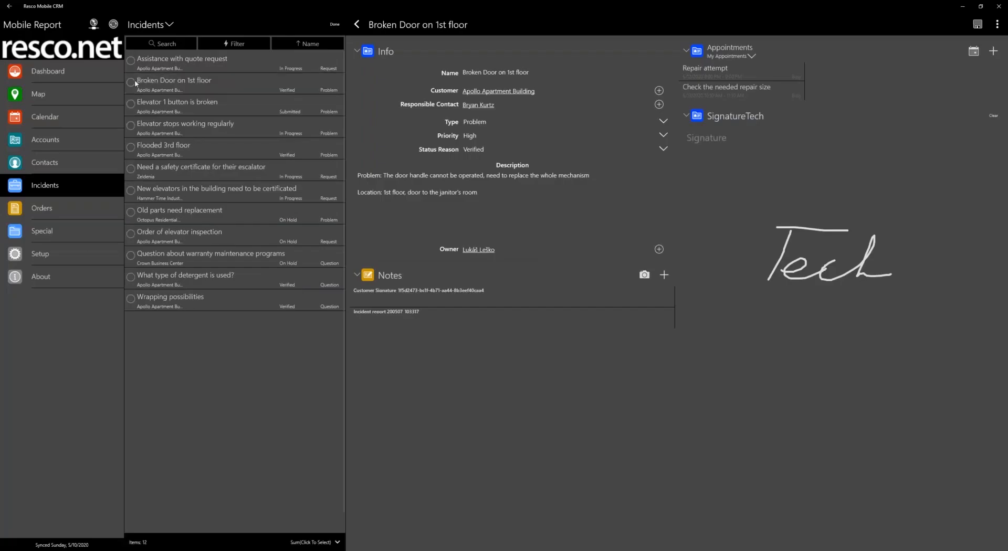
left_click(131, 83)
left_click(131, 62)
left_click(131, 105)
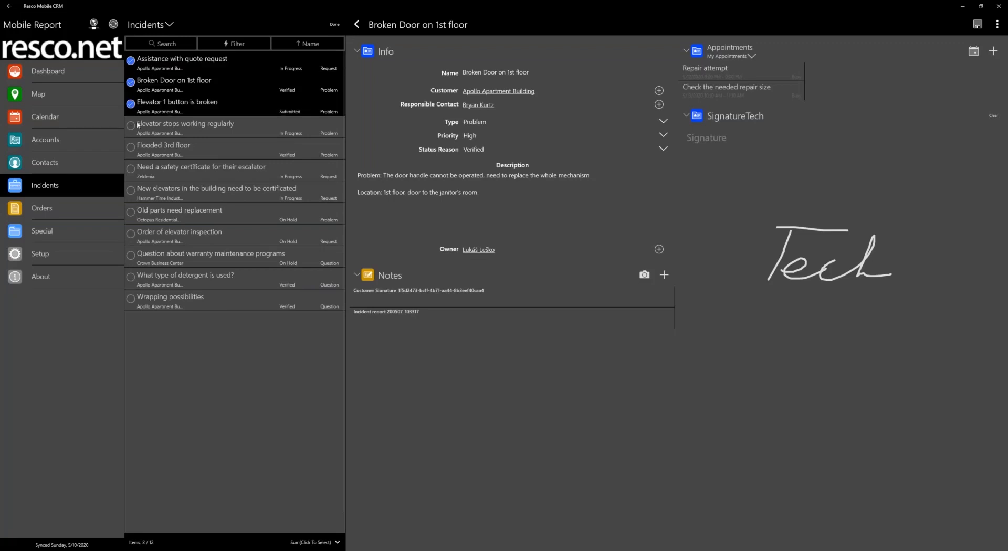
left_click(130, 126)
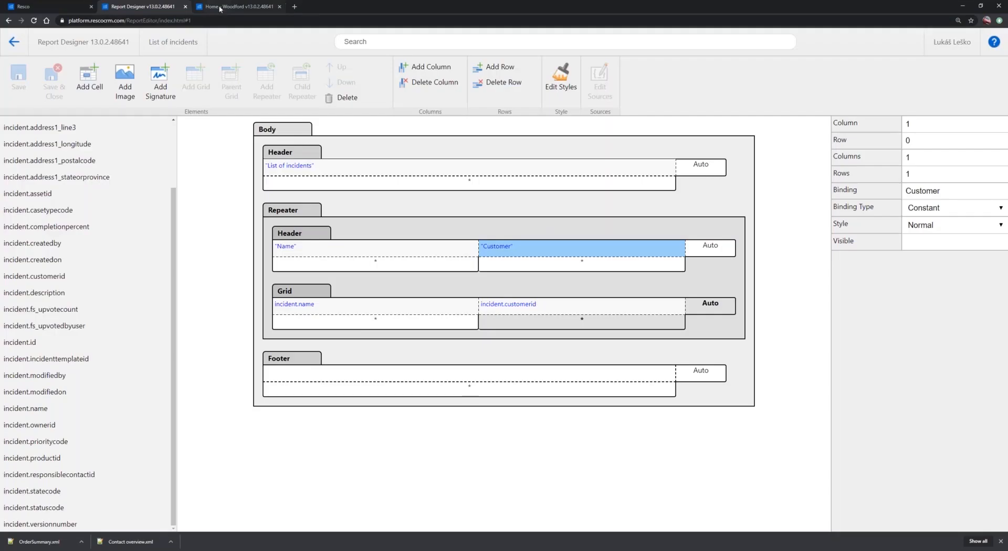
Switch to Woodford and open the Incident entity's Default view for editing
left_click(199, 11)
scroll(75, 345, "down", 2)
scroll(75, 345, "down", 8)
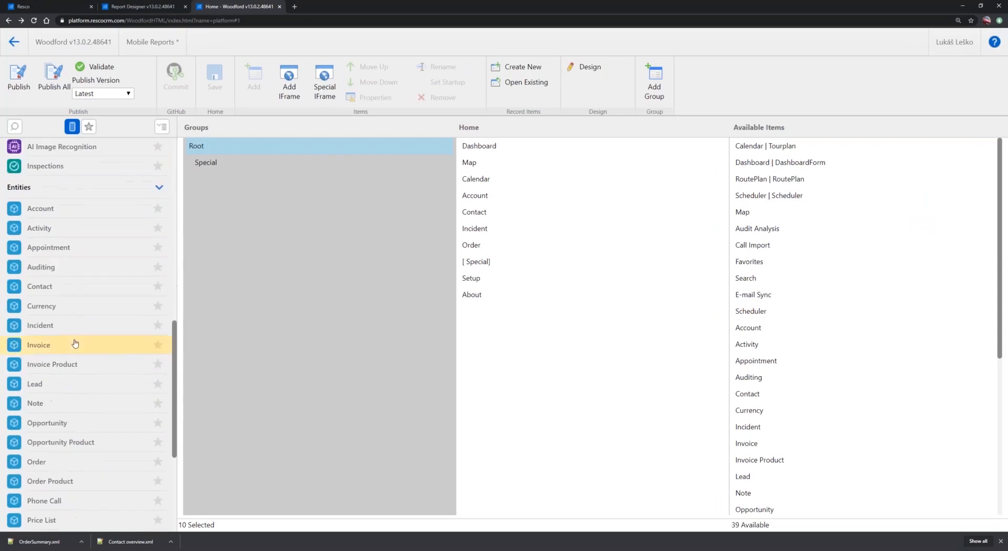
double_click(43, 327)
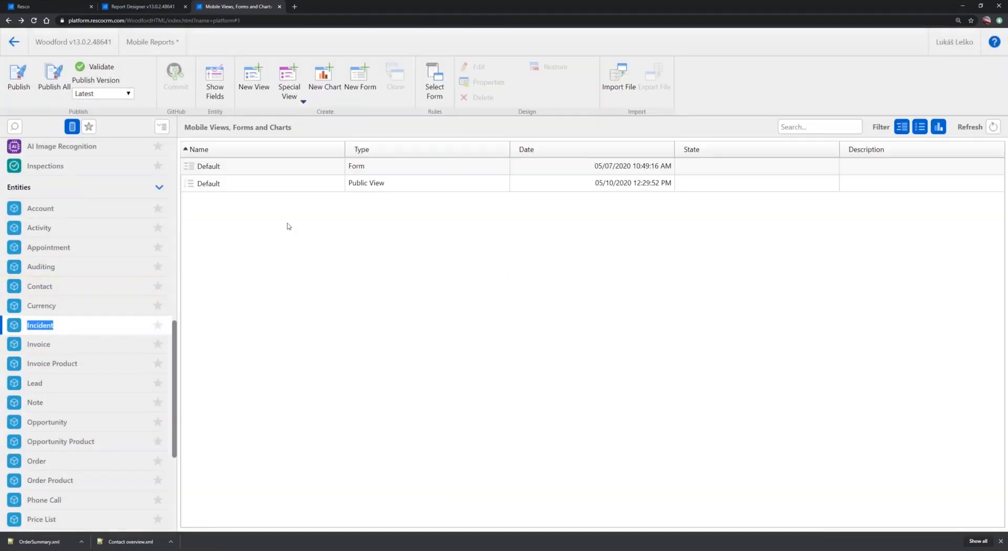
left_click(376, 188)
double_click(286, 189)
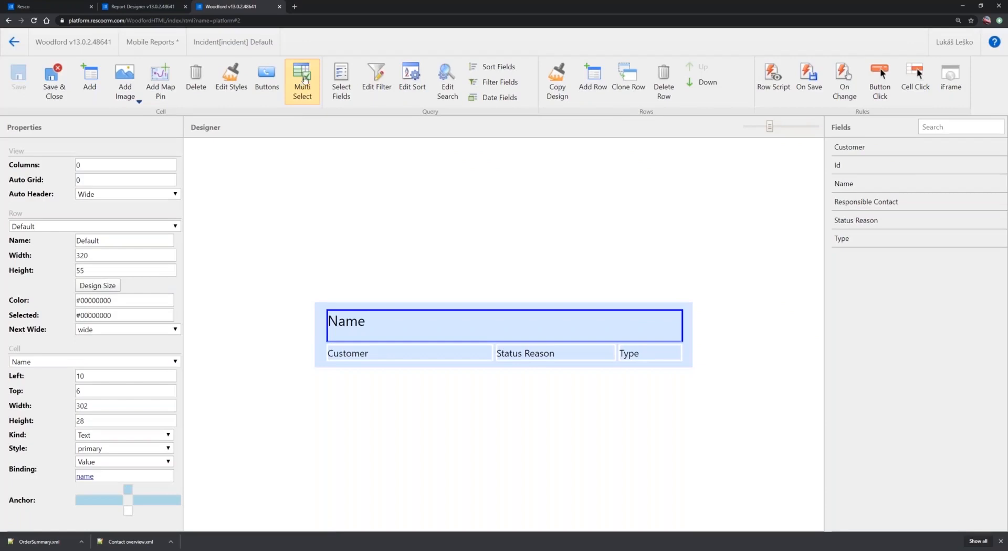
Add the RunMobileReport command to the view's multi-selection commands, then save and close the view
left_click(305, 77)
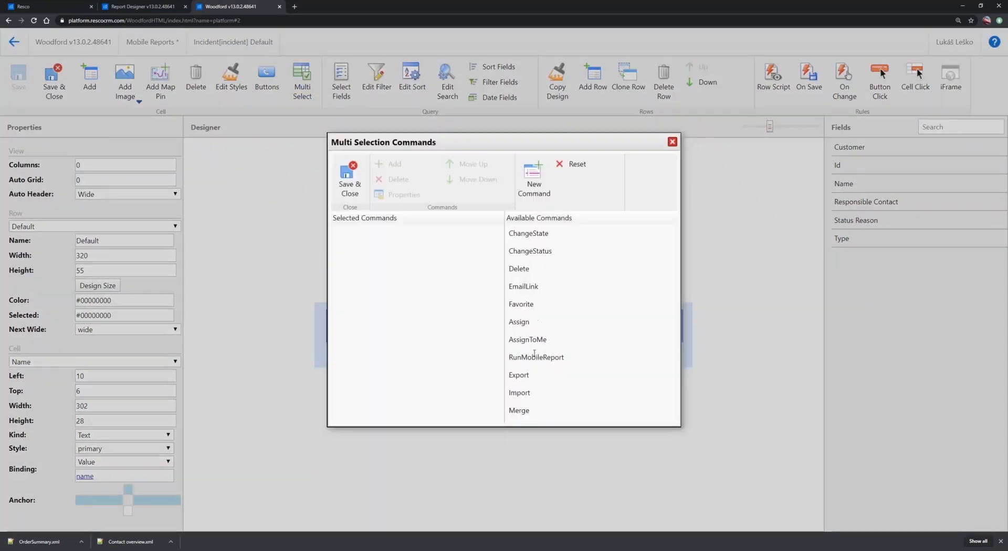
double_click(541, 357)
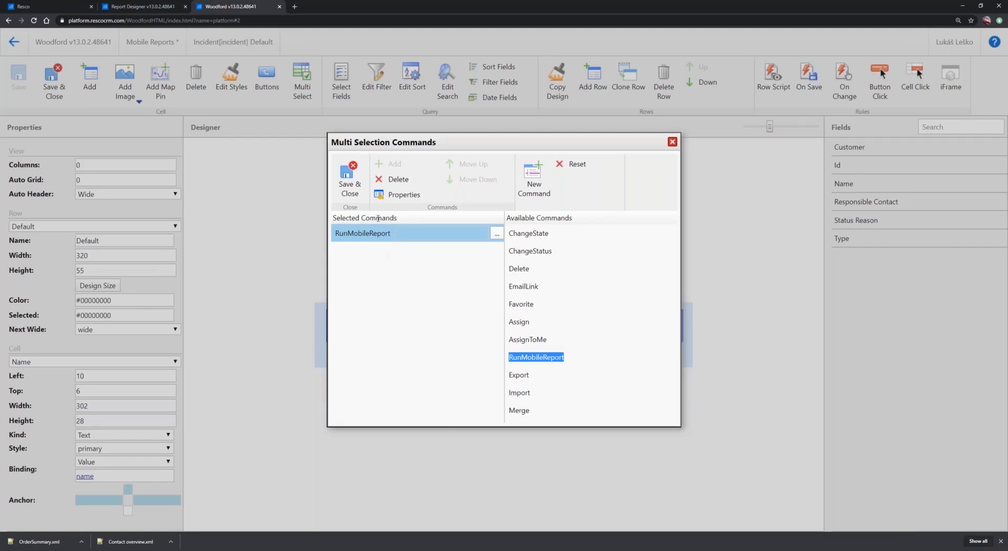
left_click(350, 183)
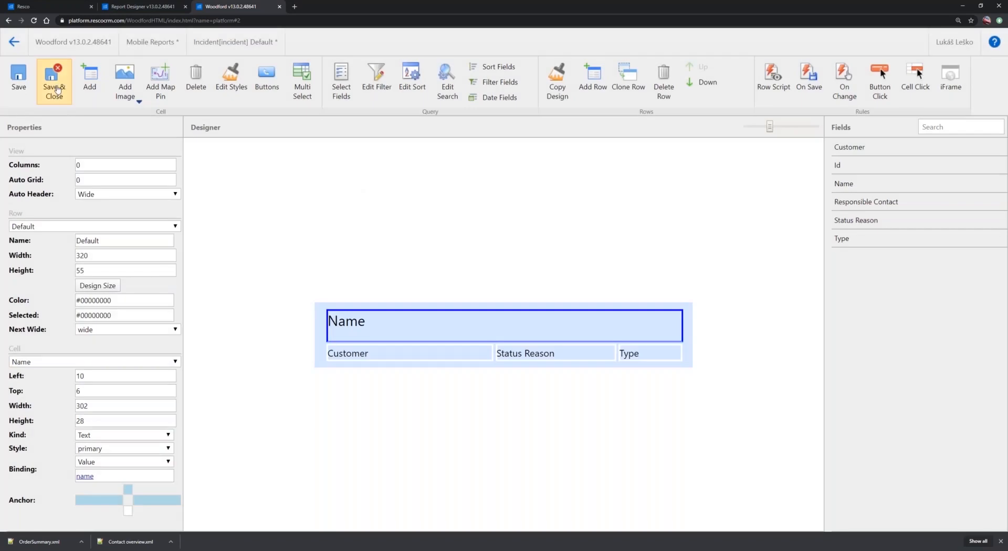
left_click(56, 88)
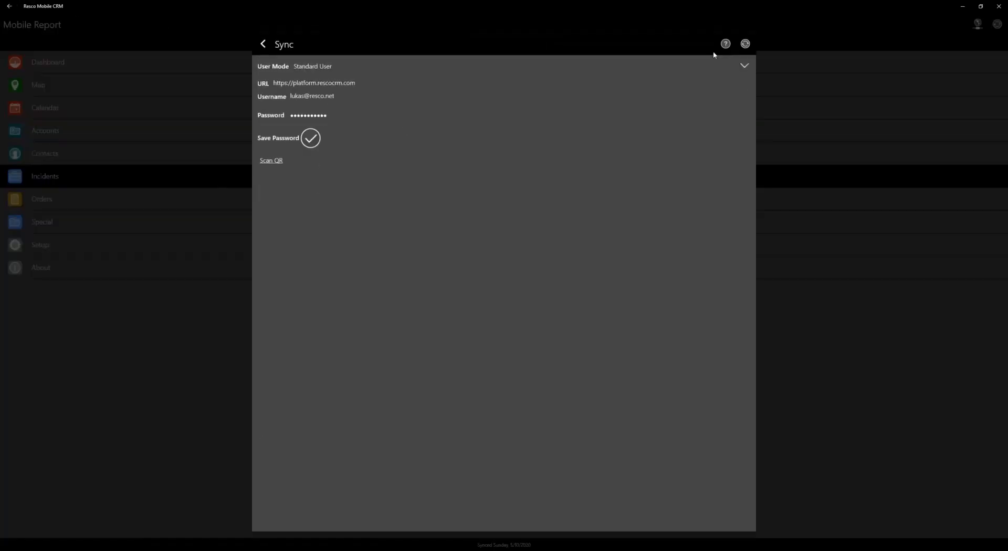
Synchronize Resco Mobile CRM and multi-select the first four incidents, from "Assistance with quote request" to "Elevator stops working regularly"
left_click(744, 43)
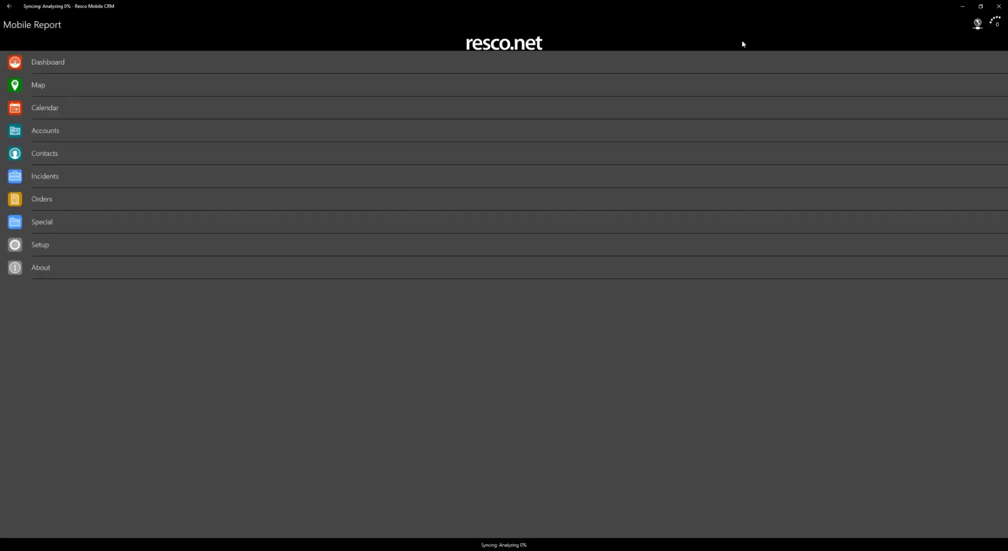
left_click(64, 178)
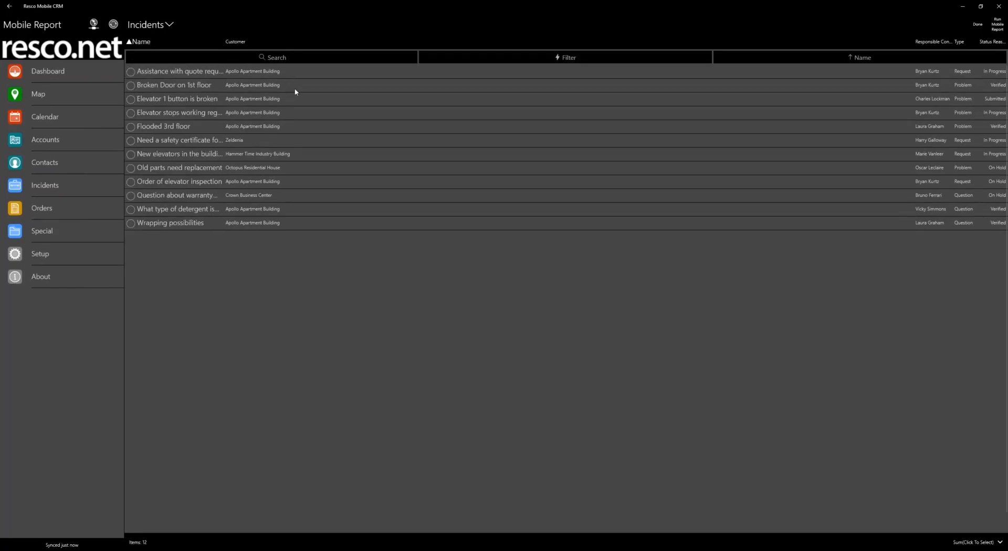
left_click(130, 86)
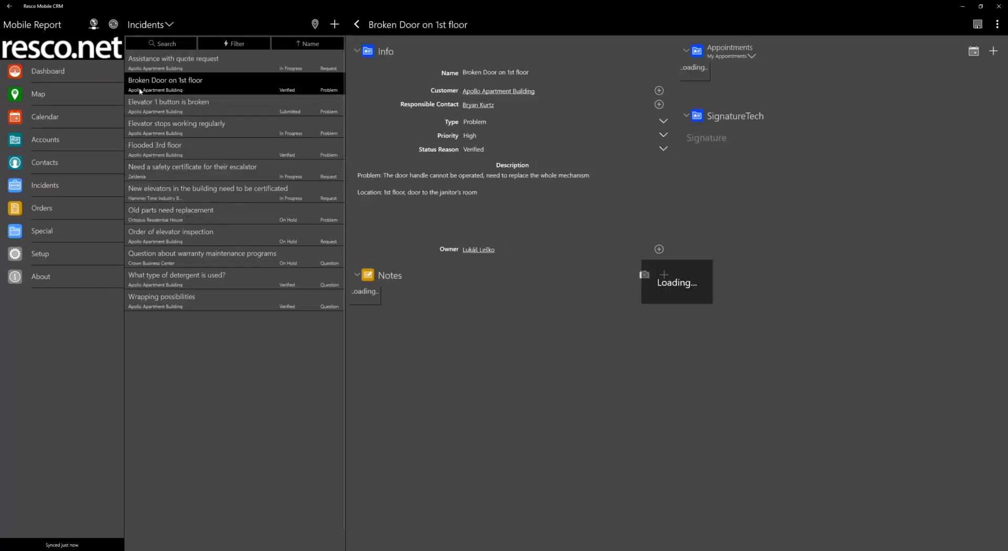
left_click(131, 83)
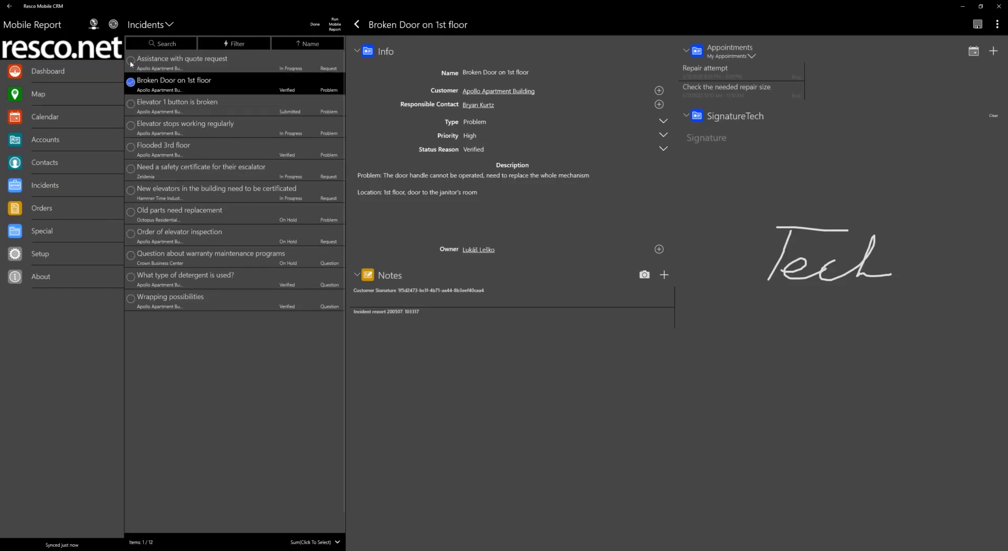
left_click(131, 61)
left_click(131, 127)
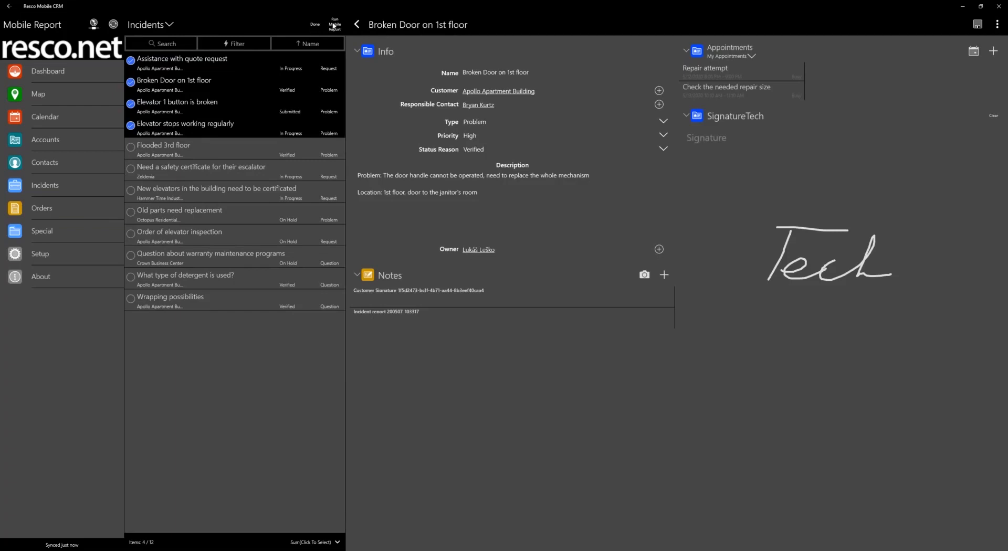
Run the "List of incidents" mobile report with the source Selected for the marked incidents, and close the generated report
left_click(334, 26)
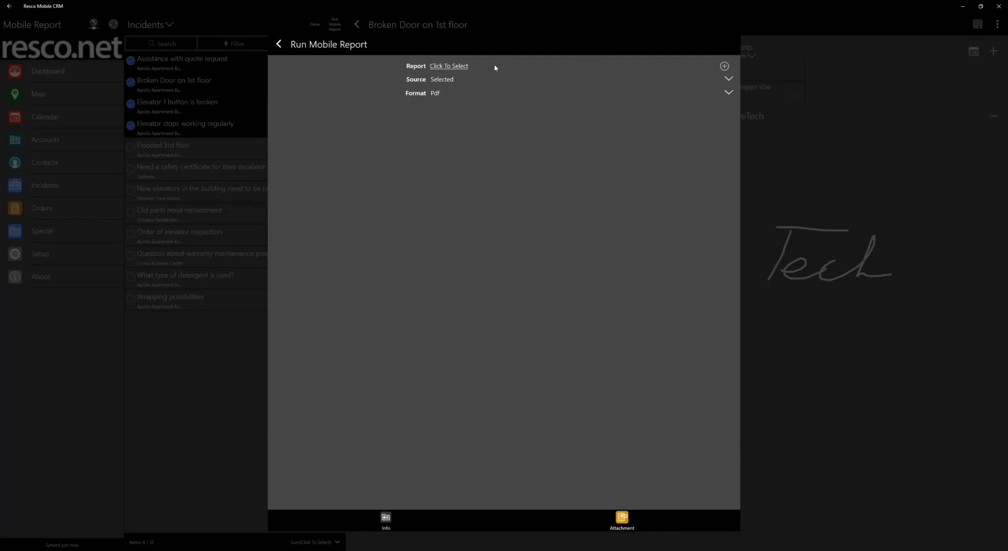
left_click(494, 67)
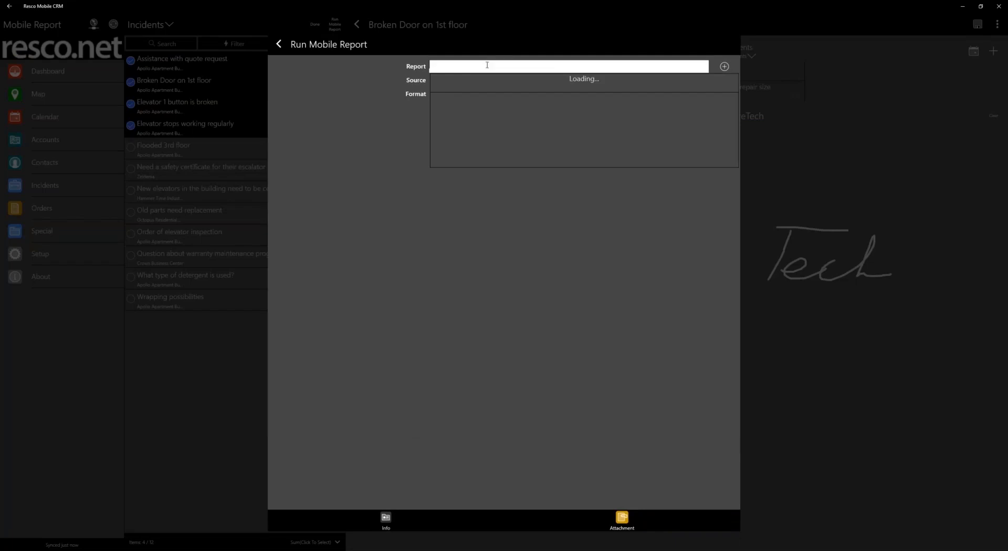
left_click(457, 80)
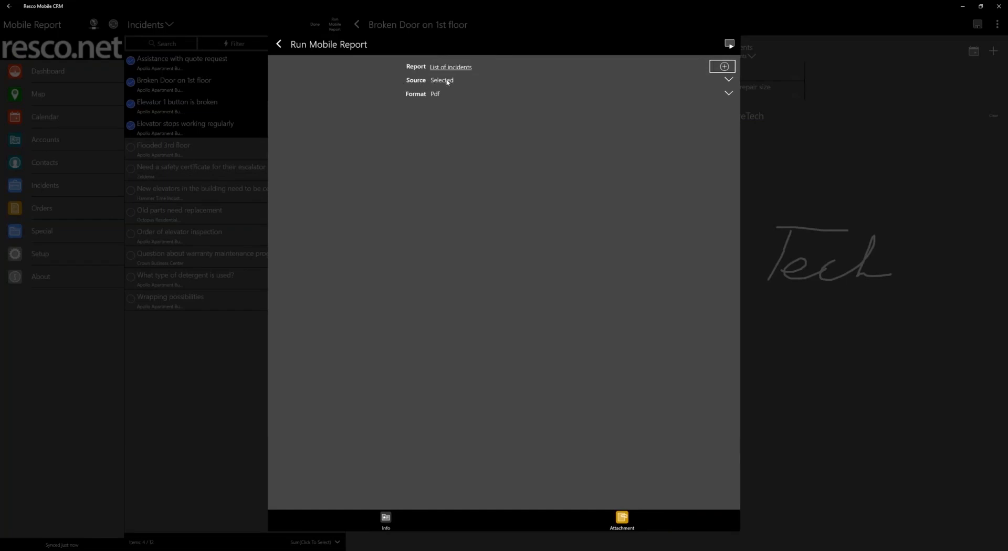
left_click(466, 82)
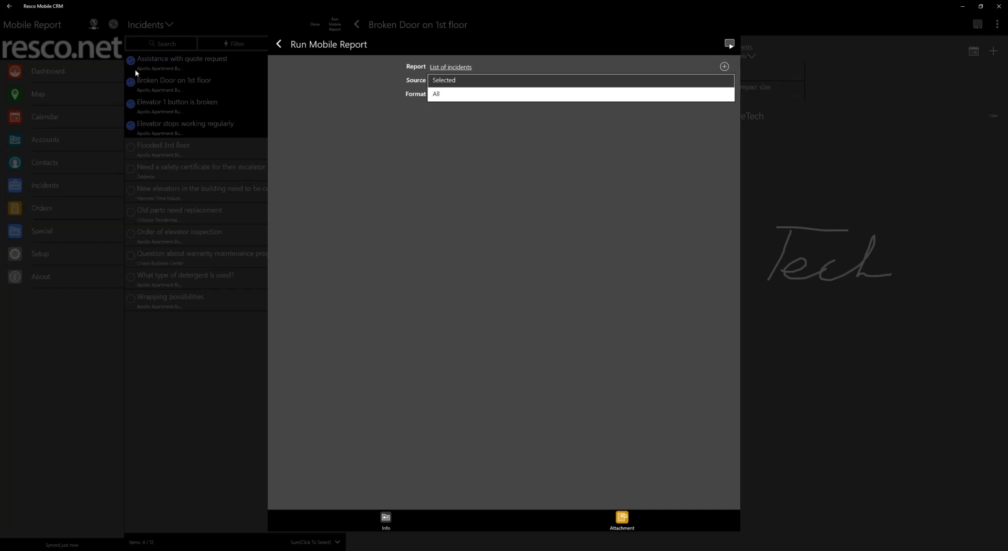
left_click(486, 79)
left_click(729, 44)
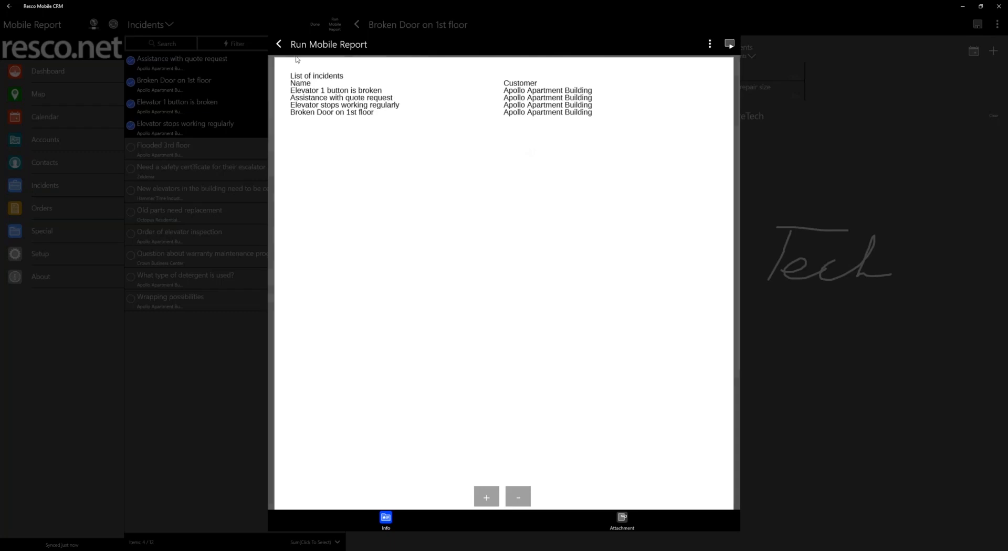
left_click(279, 44)
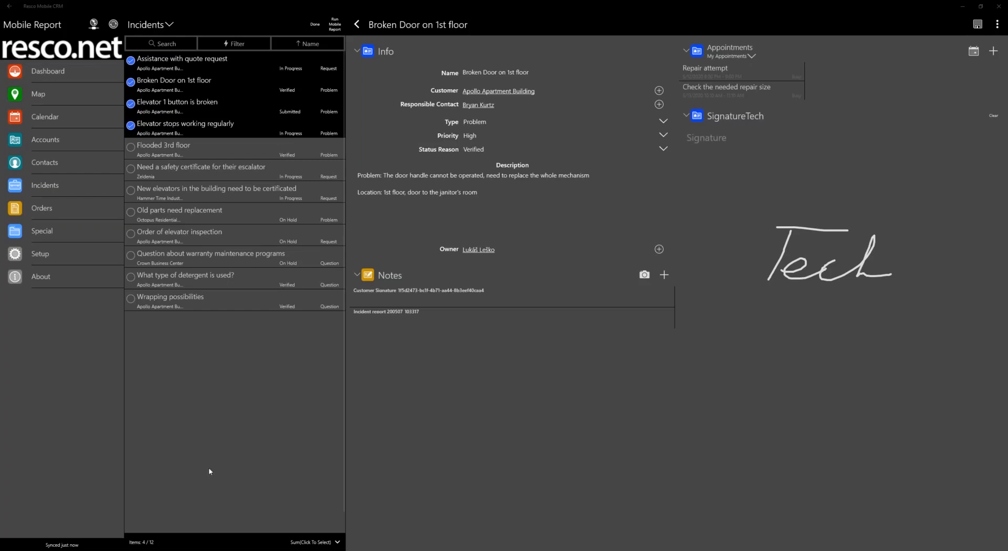
Switch to Woodford, add the RunMobileReport command to the row buttons of the Incident entity's Default view, and save and close the view
key("alt+Tab")
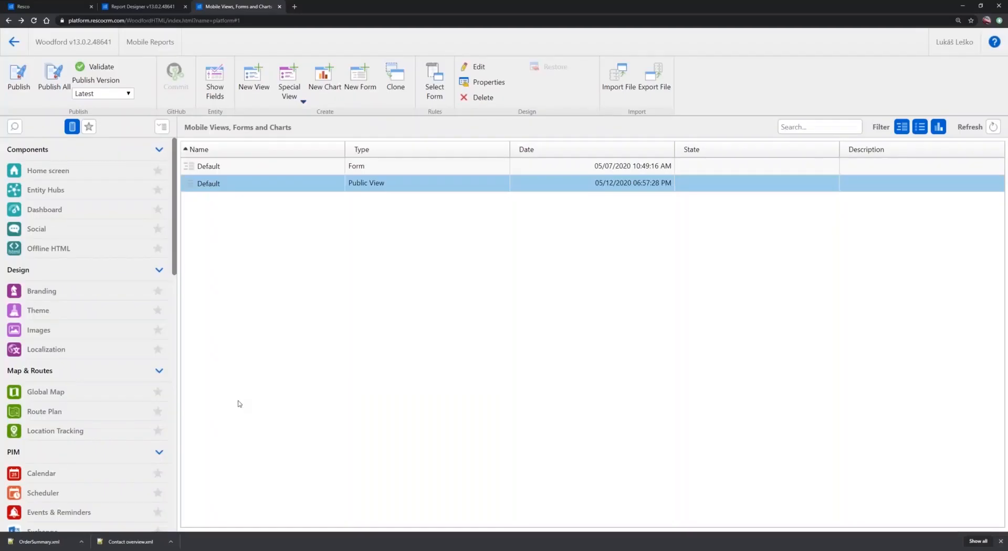
double_click(245, 186)
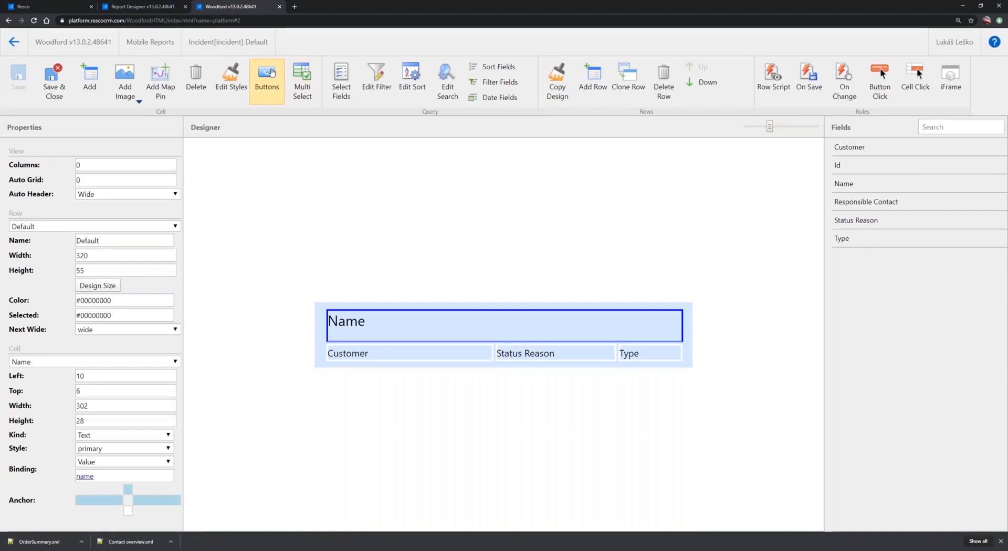
left_click(270, 82)
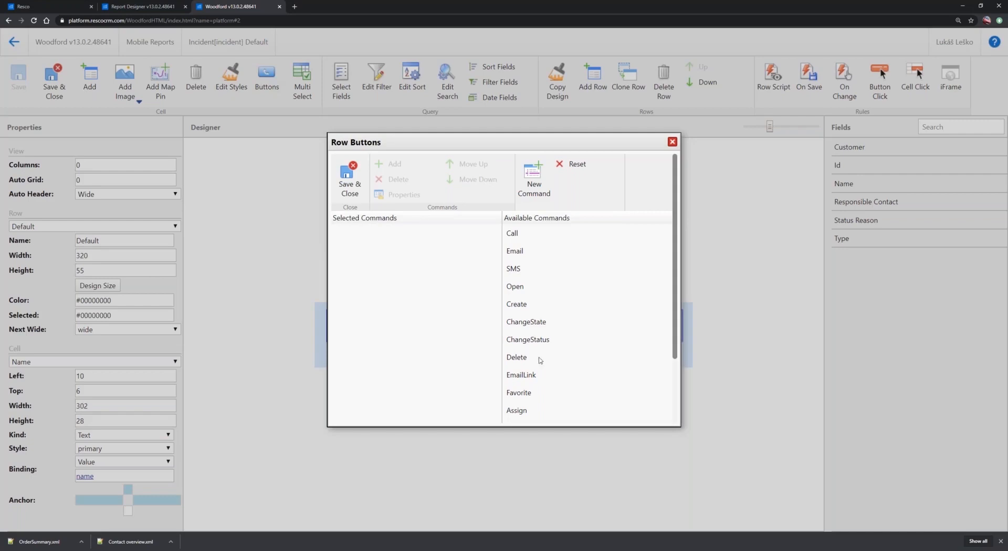
scroll(555, 342, "down", 2)
left_click(548, 361)
left_click_drag(549, 362, 447, 300)
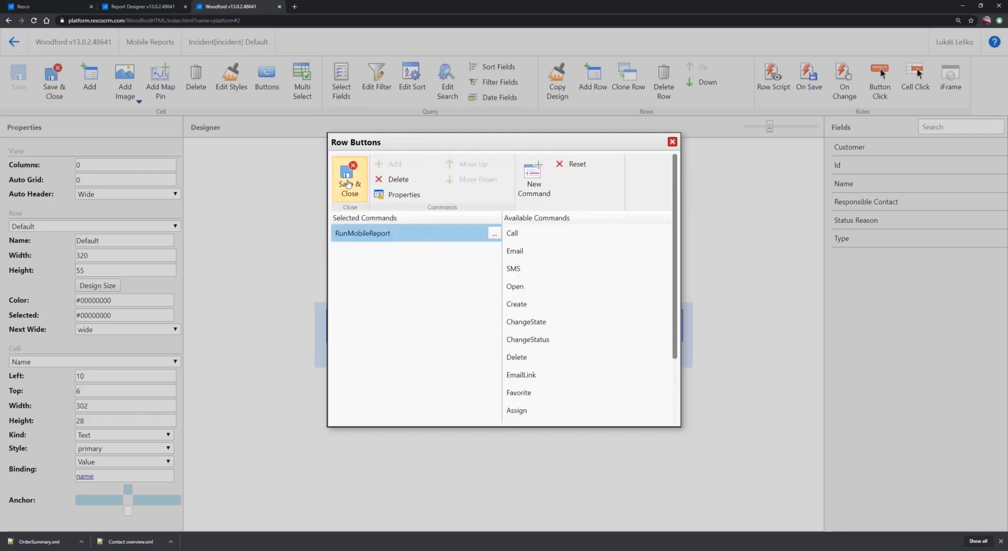
left_click(348, 184)
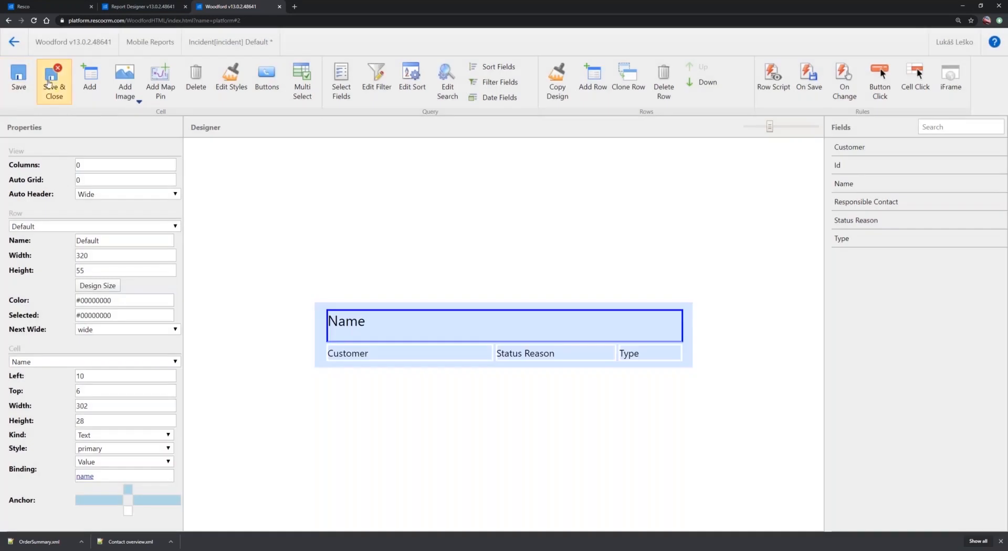
left_click(53, 84)
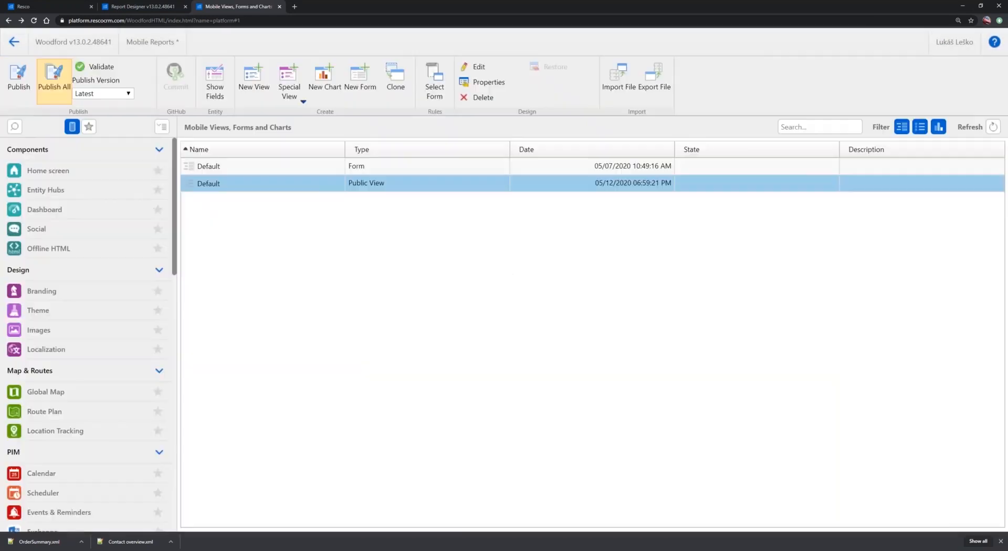
Open the Incident entity's Default form and add a second RunMobileReport command with no report preassigned
double_click(263, 168)
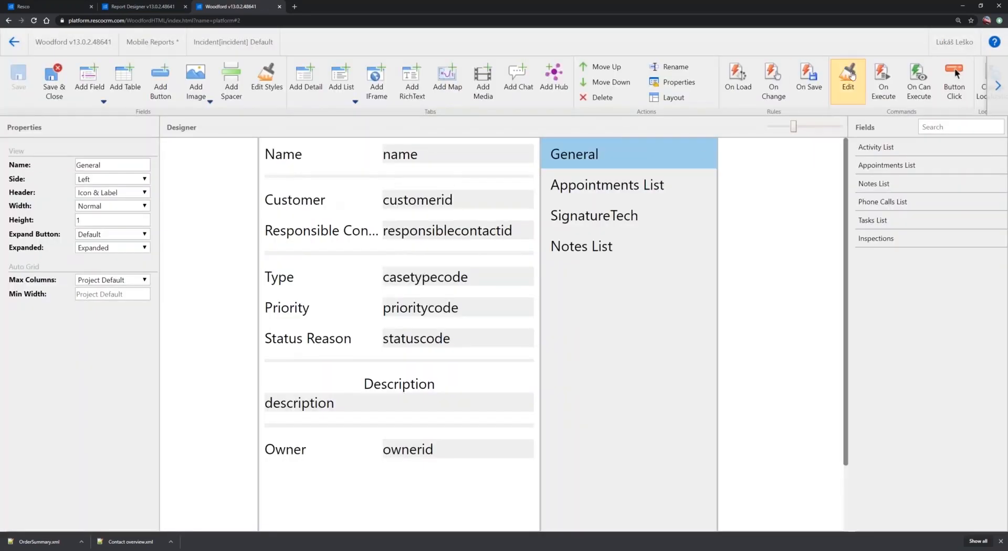
left_click(841, 78)
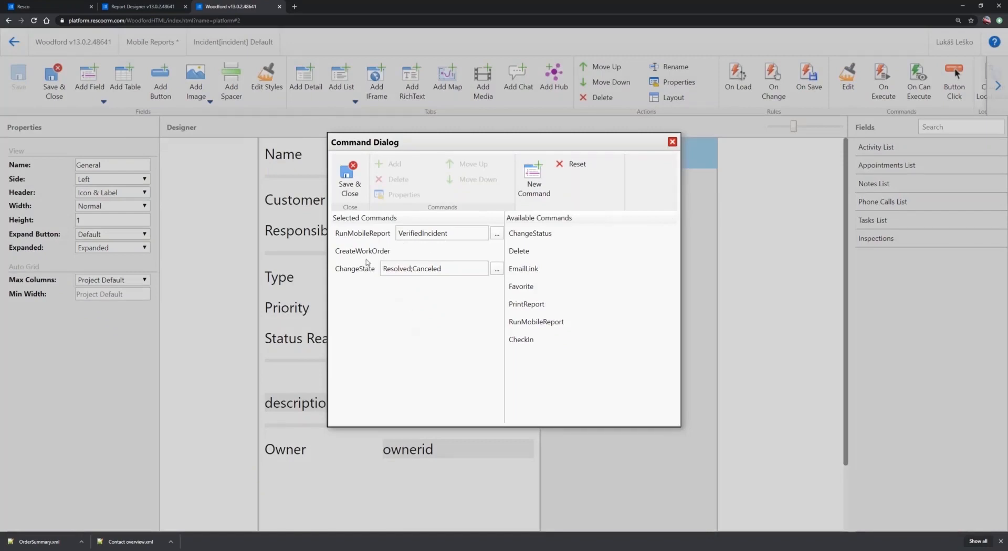
left_click(342, 233)
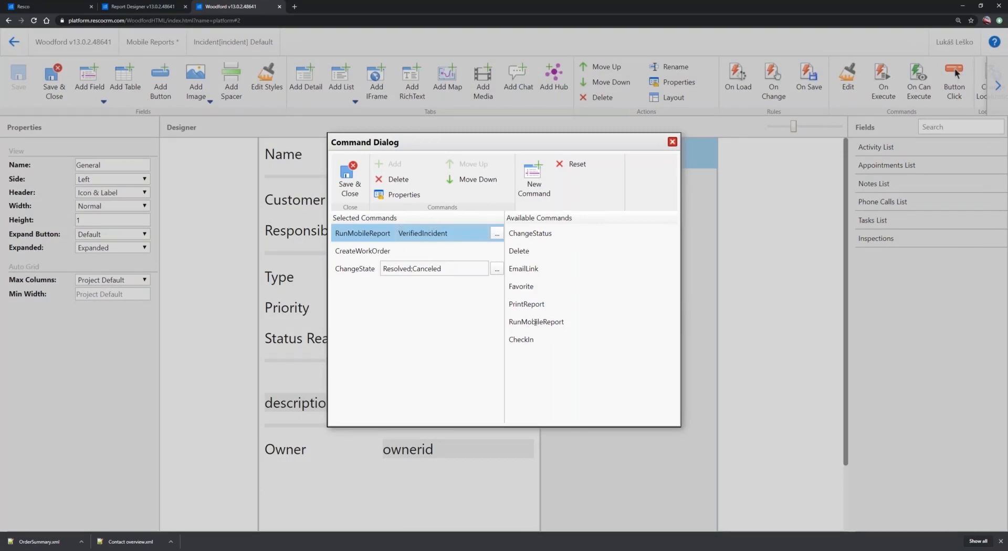
double_click(535, 322)
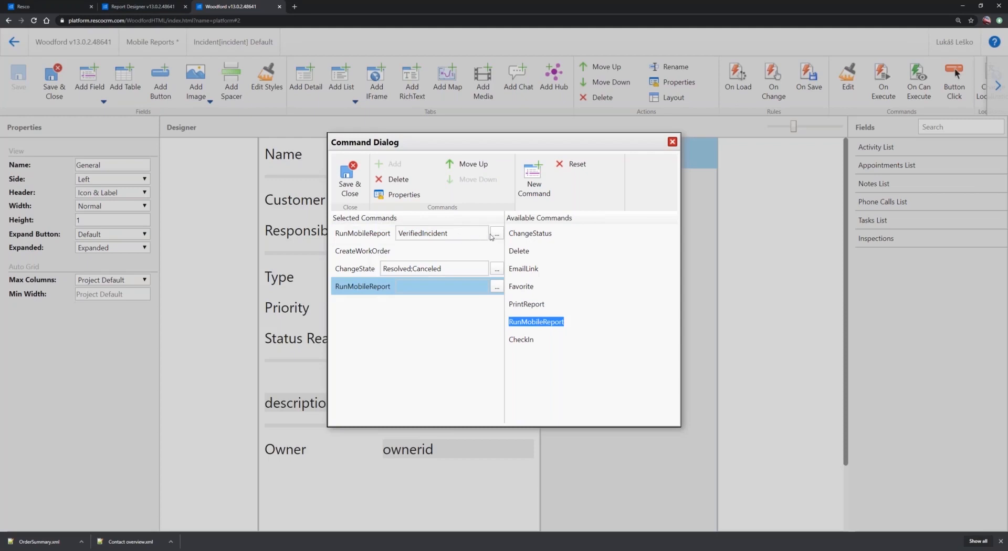
left_click(497, 234)
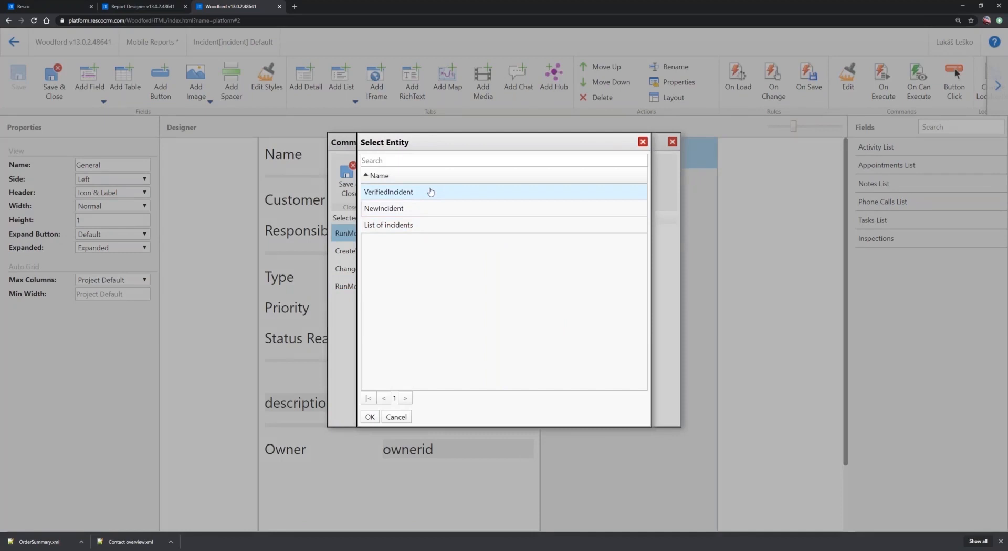
left_click(643, 143)
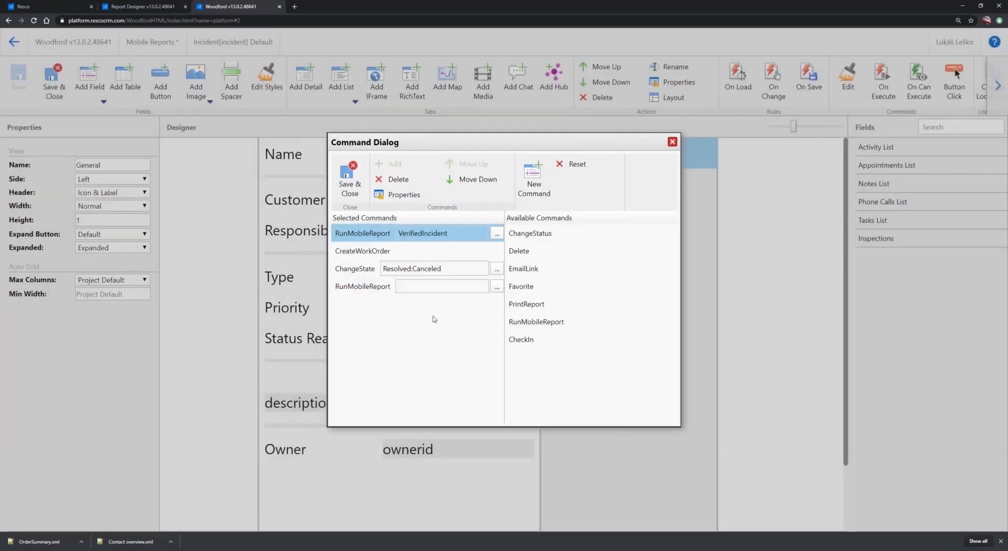
Save and close the form's command list and the form, and publish the Mobile Reports project
left_click(349, 178)
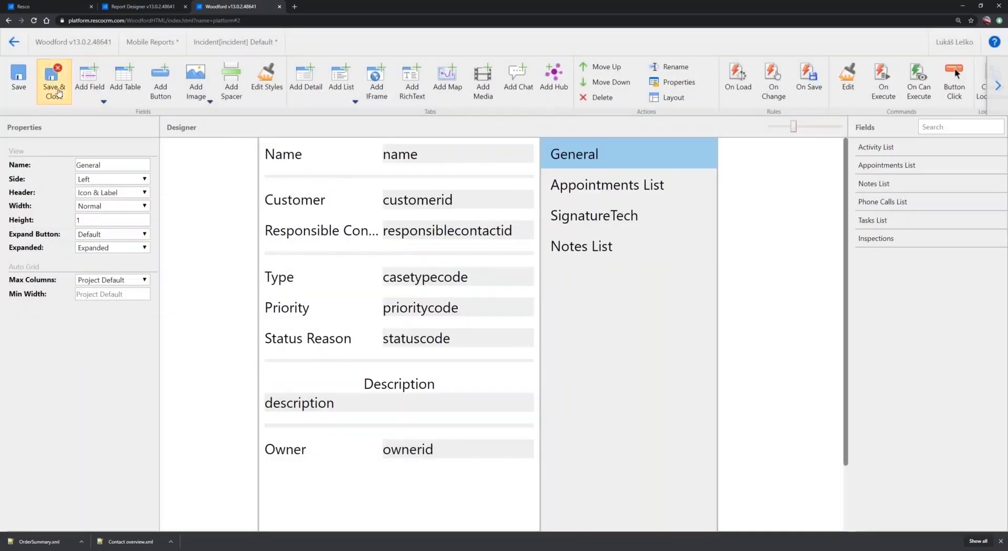
left_click(55, 87)
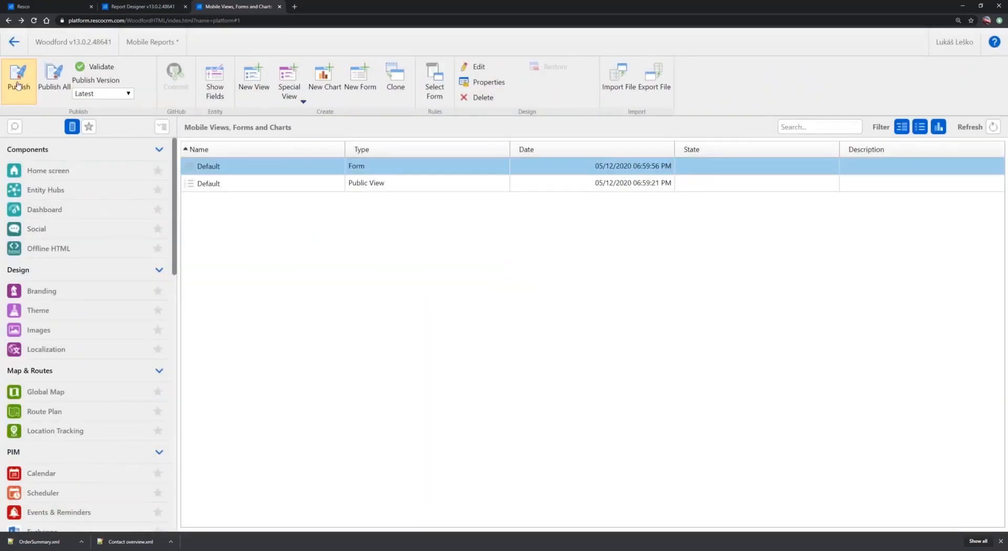
left_click(18, 84)
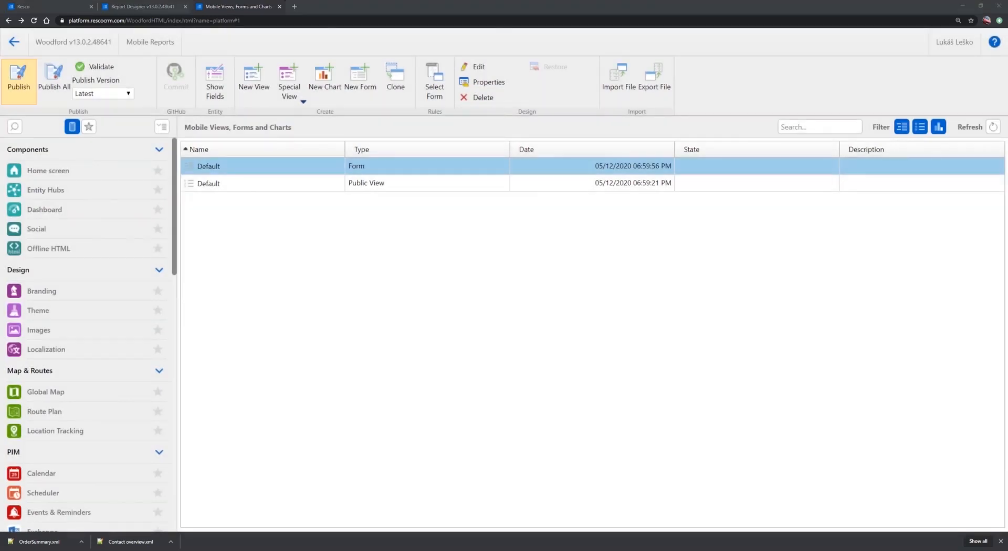
Switch to Resco Mobile CRM, synchronize it with the saved login, and open the Incidents list
key("alt+Tab")
left_click(113, 25)
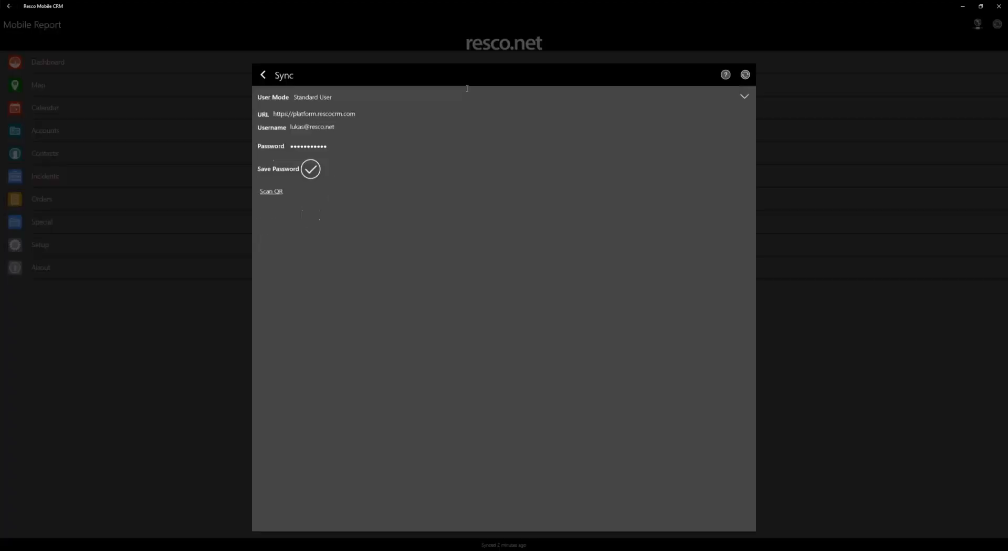
left_click(748, 45)
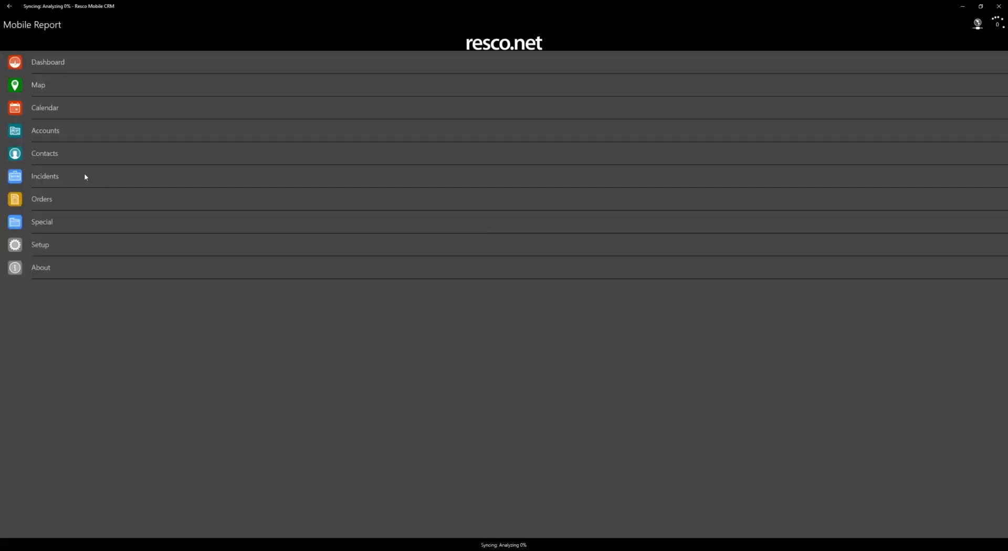
left_click(85, 177)
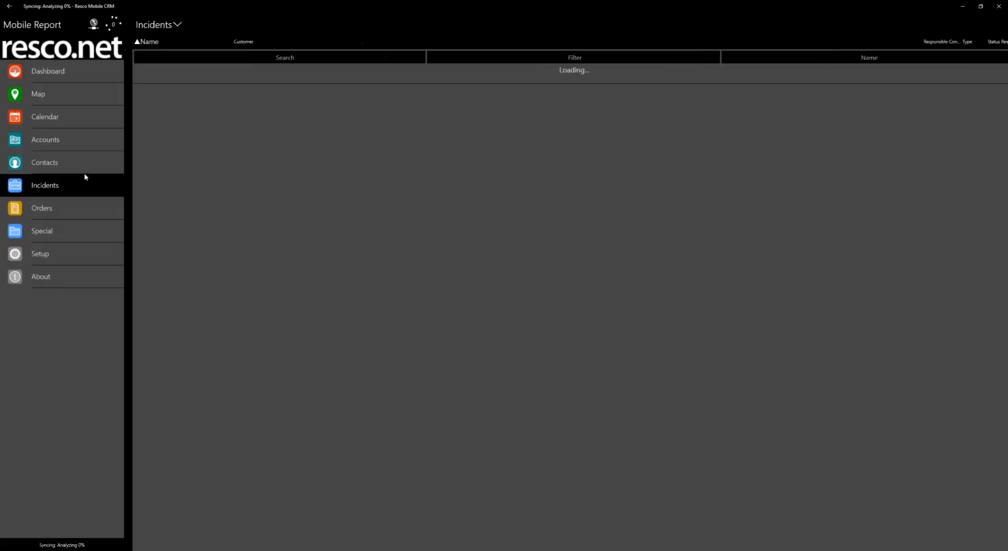
Run the VerifiedIncident report from the row button of the "Assistance with quote request" incident, and discard the generated report
left_click(212, 73)
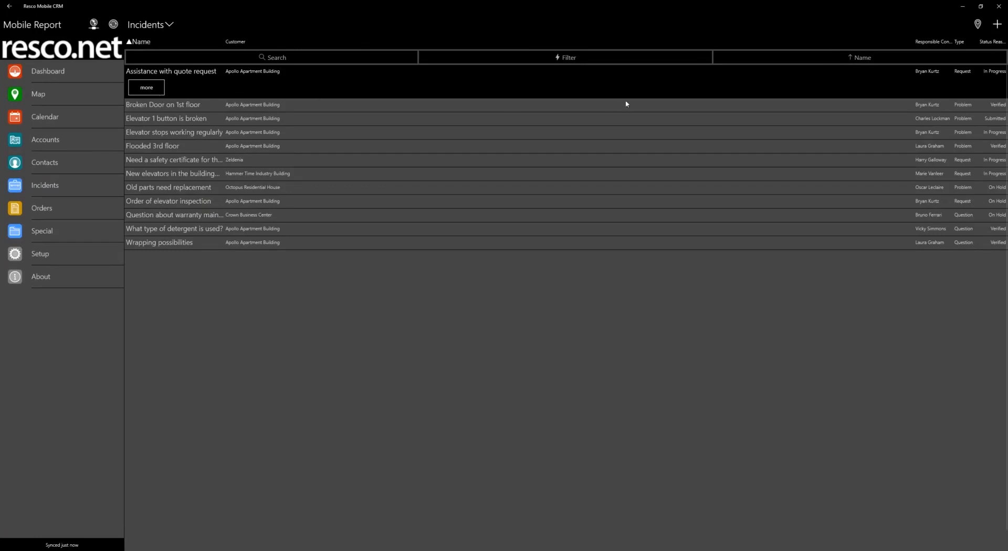
left_click(481, 86)
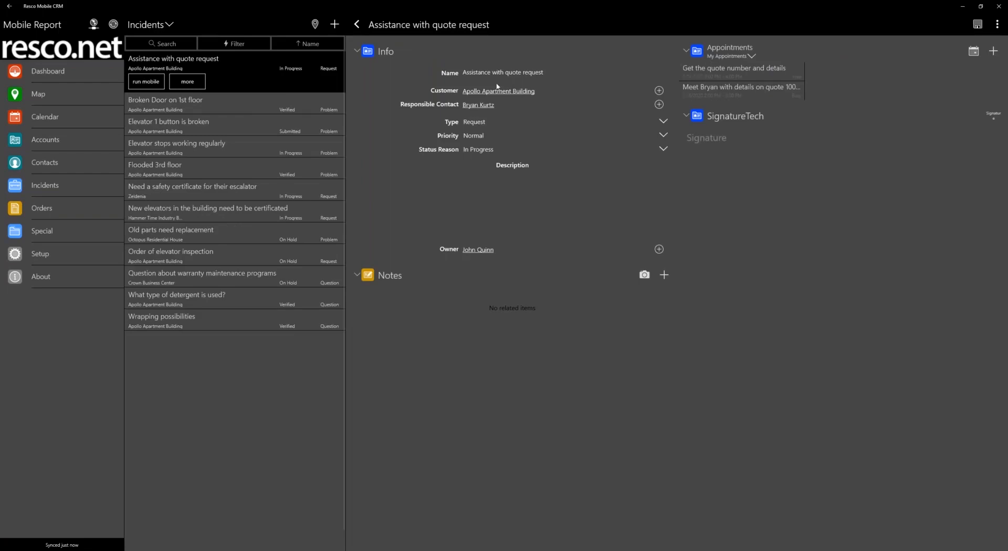
left_click(146, 82)
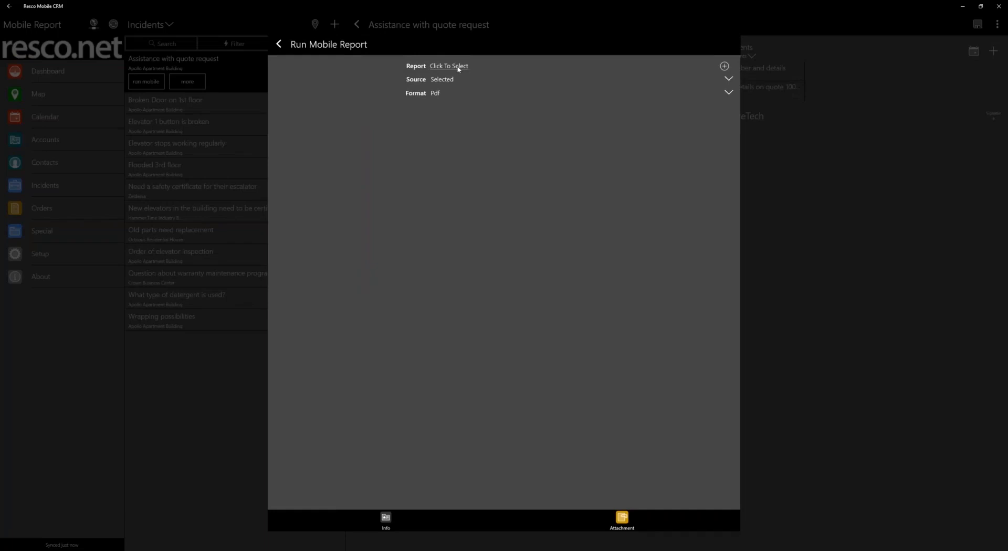
left_click(458, 67)
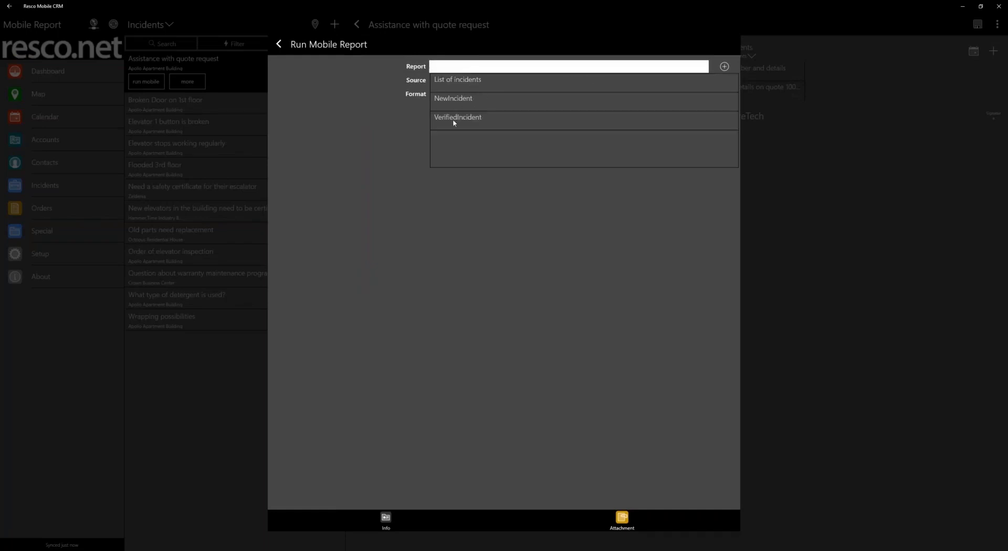
left_click(455, 120)
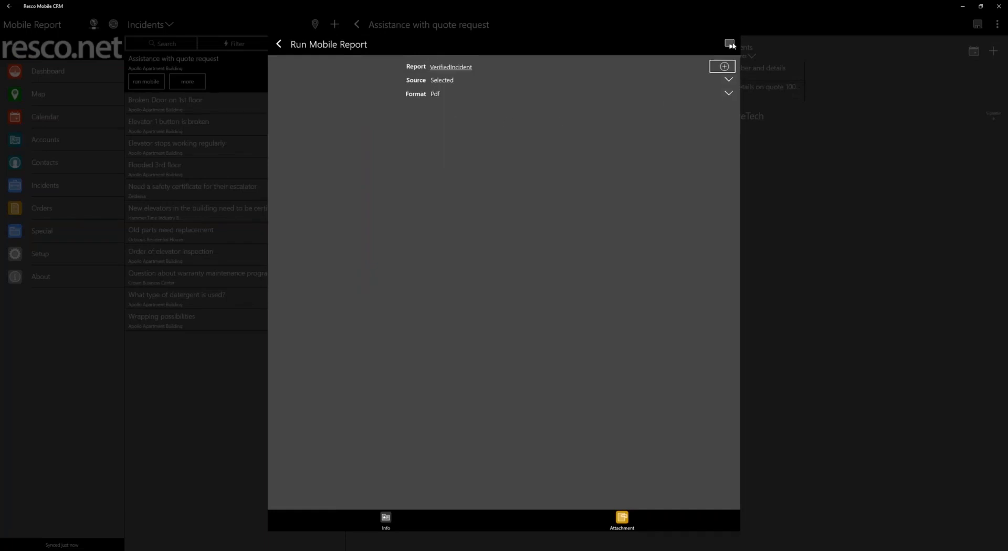
left_click(730, 45)
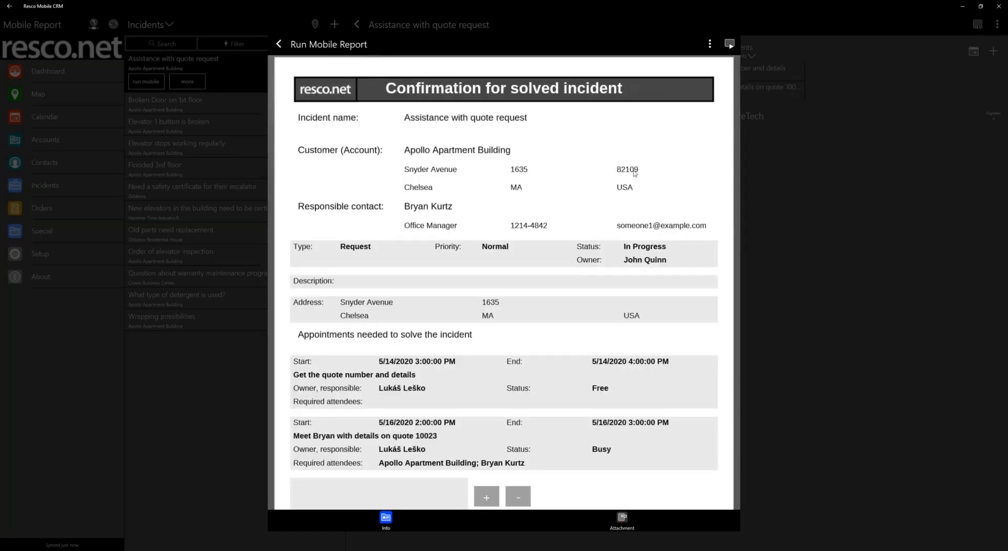
left_click(279, 44)
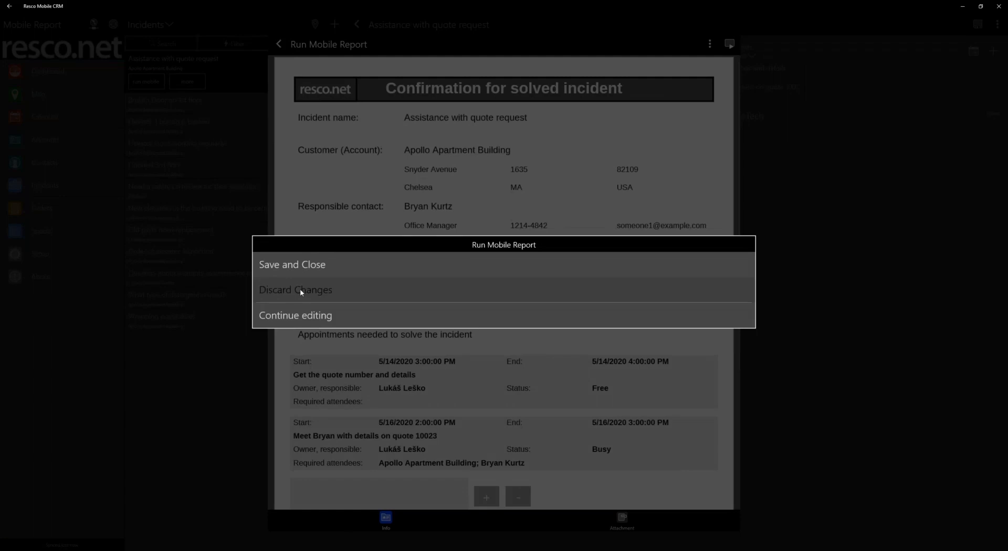
left_click(301, 289)
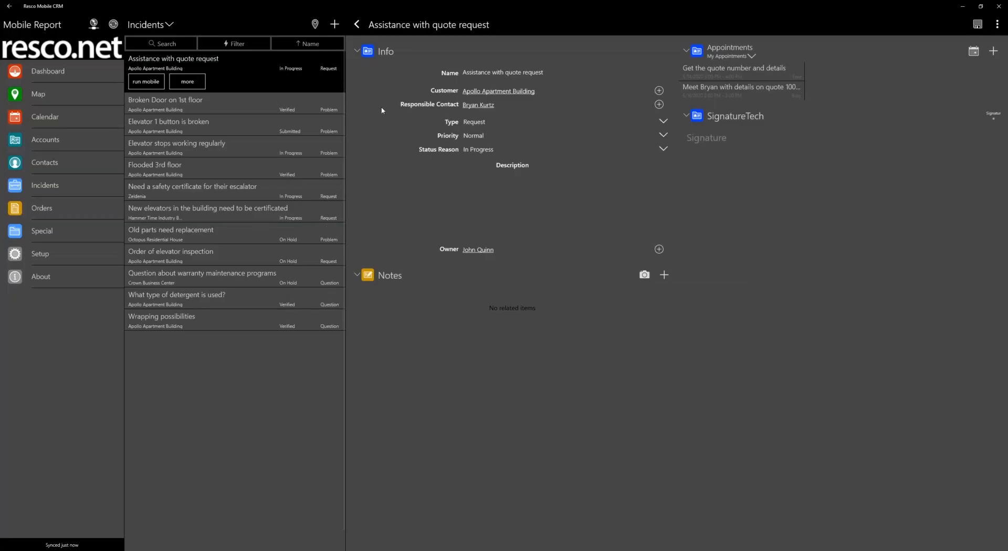
Switch to Woodford and open the command list of the Incident entity's Default form
key("alt+Tab")
double_click(268, 169)
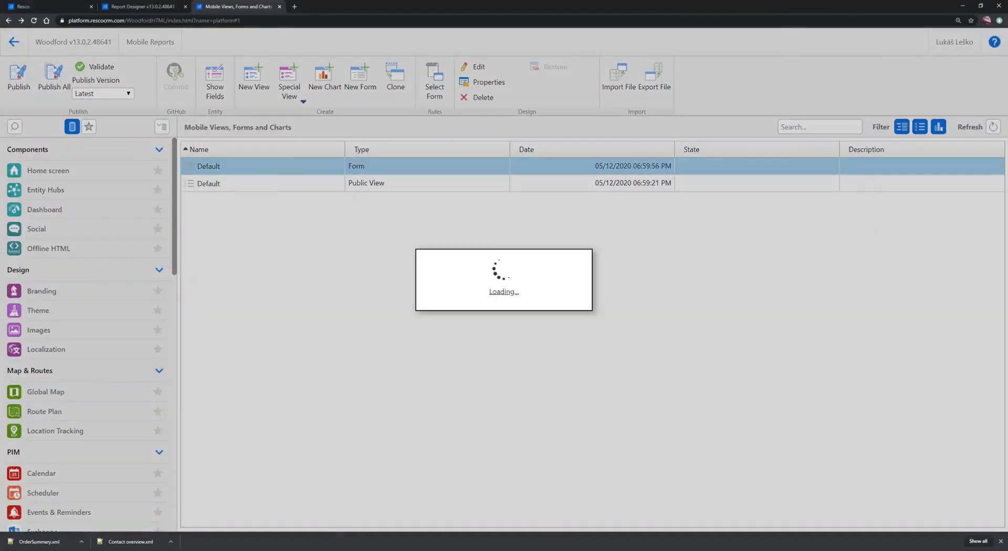
left_click(847, 79)
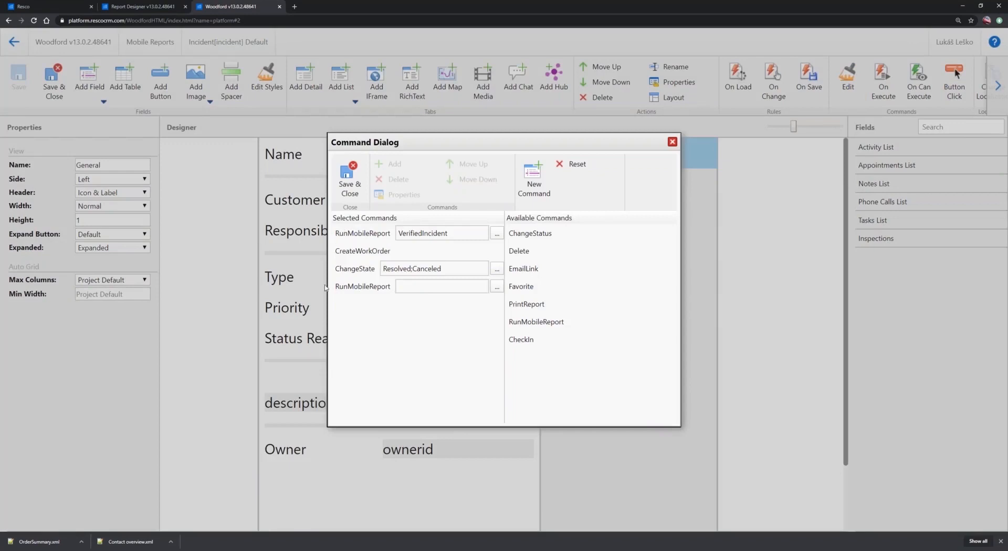
Check the Run Mobile Report command on the "Assistance with quote request" form in Resco Mobile CRM, and close the form's command list in Woodford
key("alt+Tab")
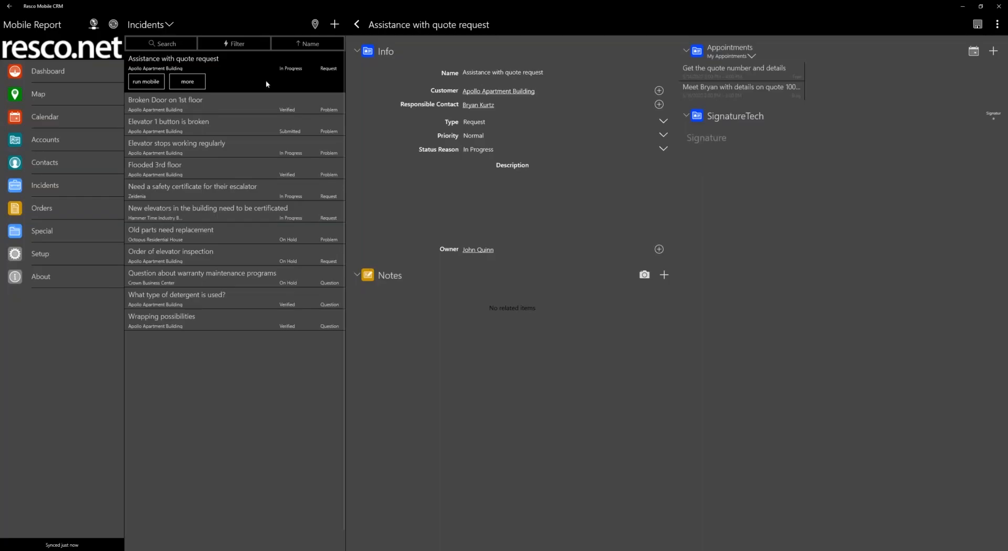
left_click(996, 24)
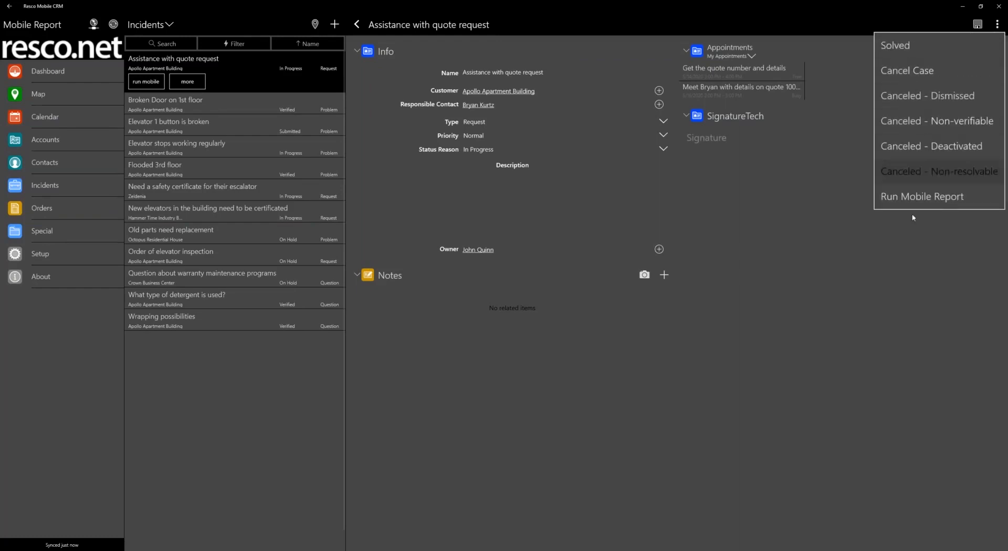
left_click(930, 197)
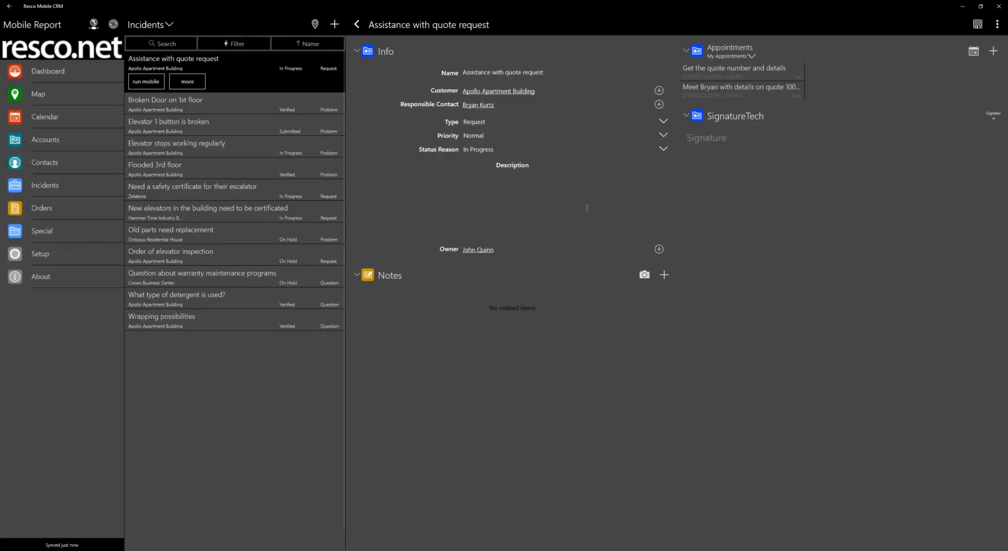
left_click(995, 27)
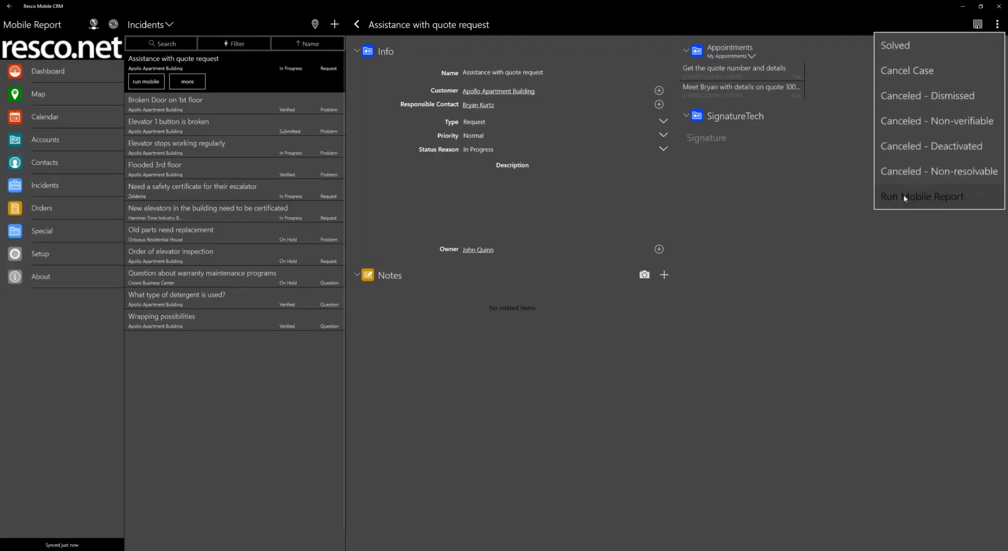
left_click(897, 286)
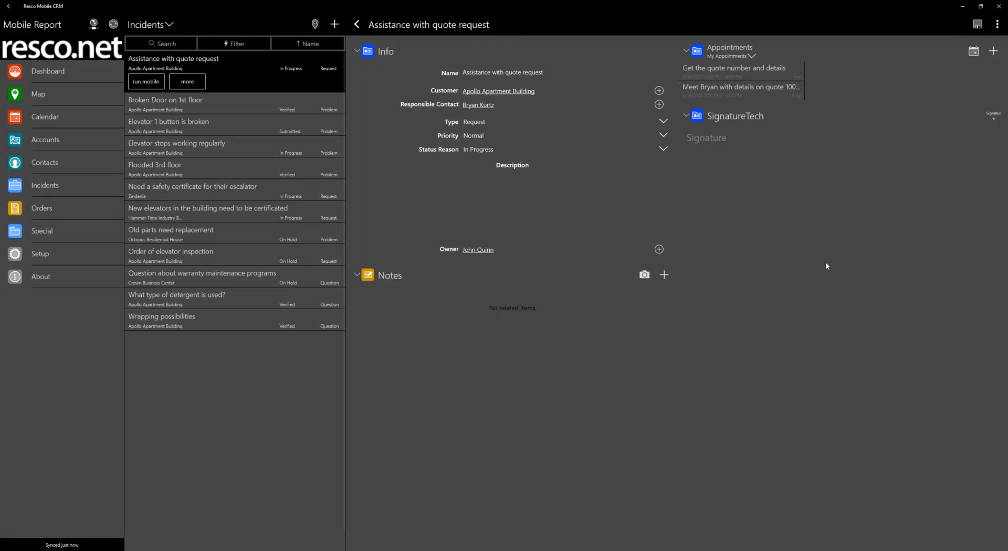
key("alt+Tab")
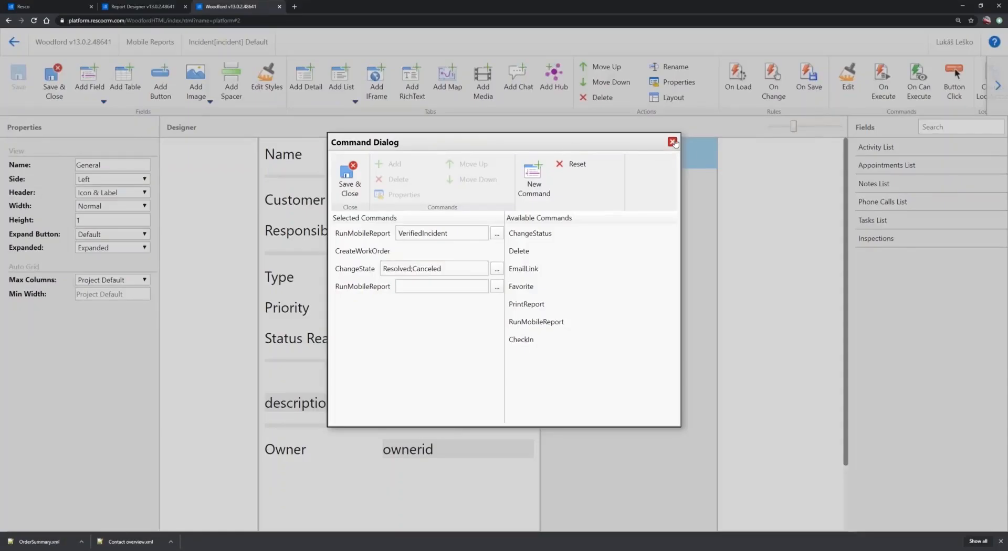
left_click(673, 143)
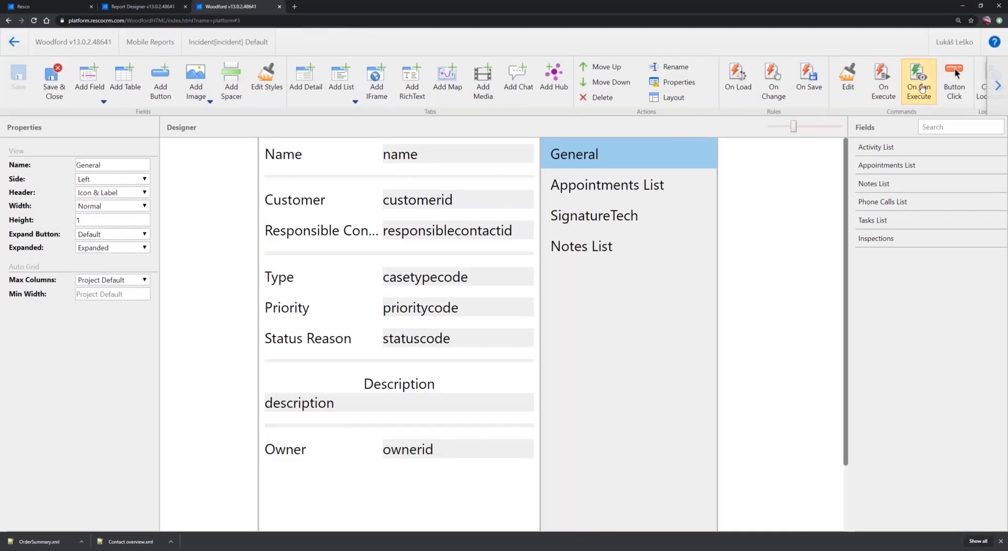
Open the Incident Default form's On Can Execute rule and examine the report ID in the Command.ParamString condition
left_click(922, 88)
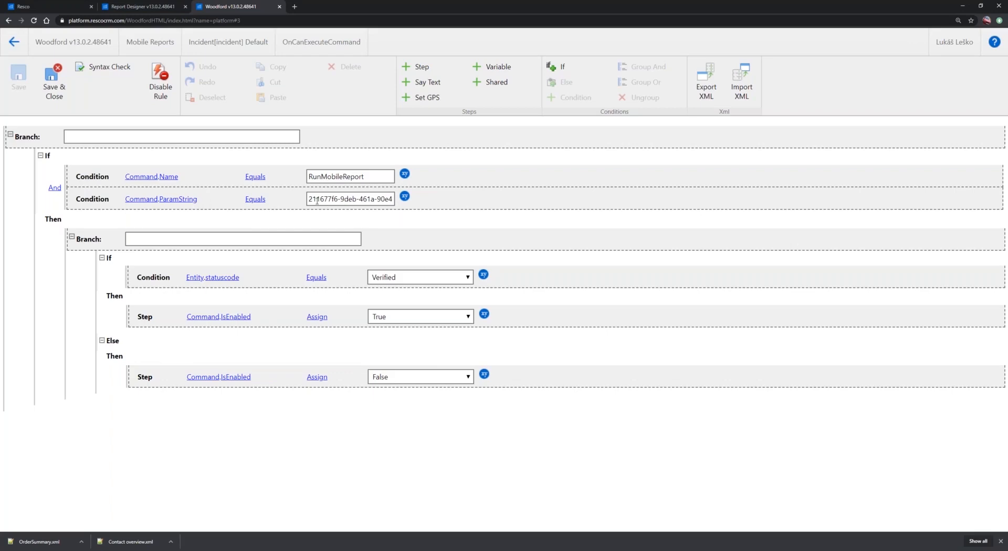
left_click_drag(309, 199, 281, 209)
left_click(280, 209)
double_click(322, 199)
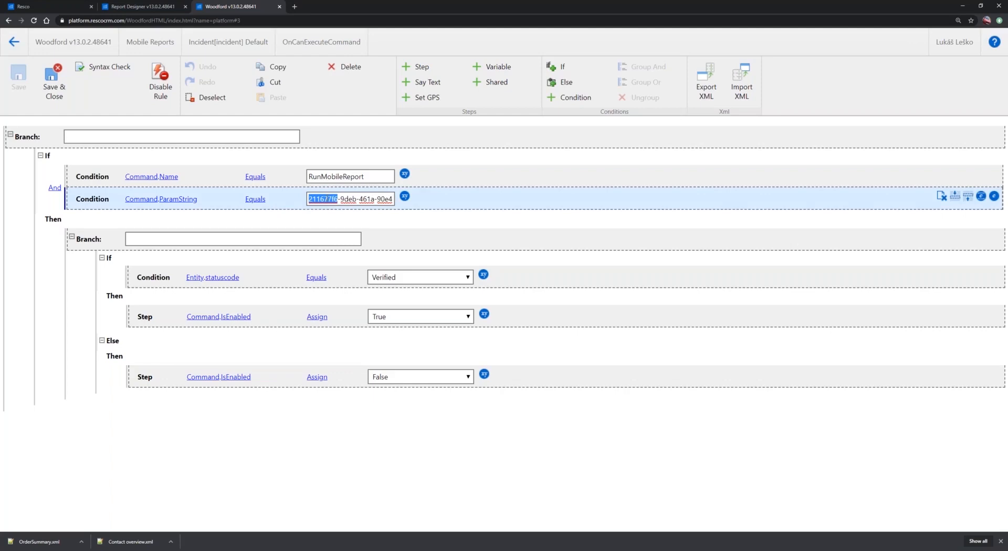
left_click(324, 199)
Look up the mobile report IDs by reloading the Mobile Report records with system fields shown, and return to Woodford
left_click(35, 8)
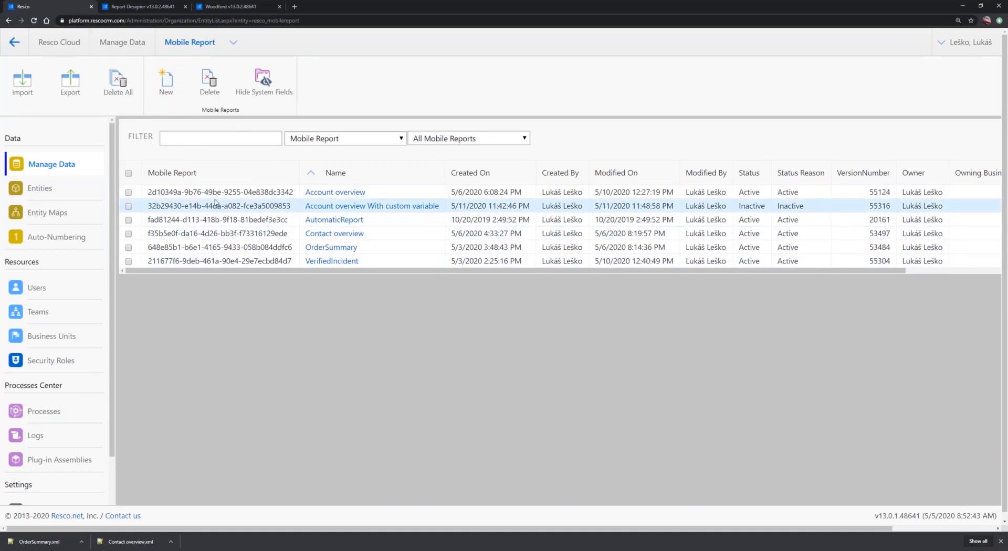
left_click(265, 83)
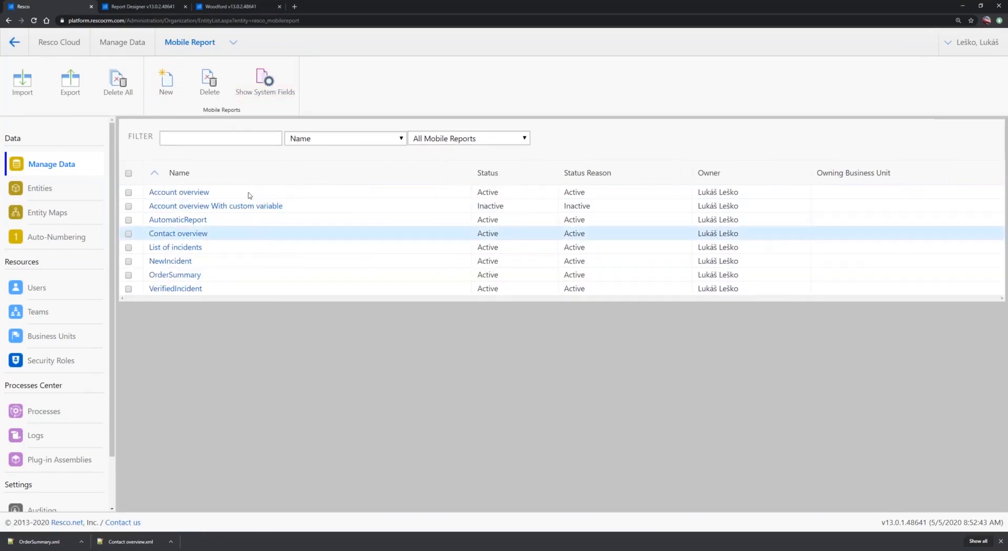
left_click(262, 81)
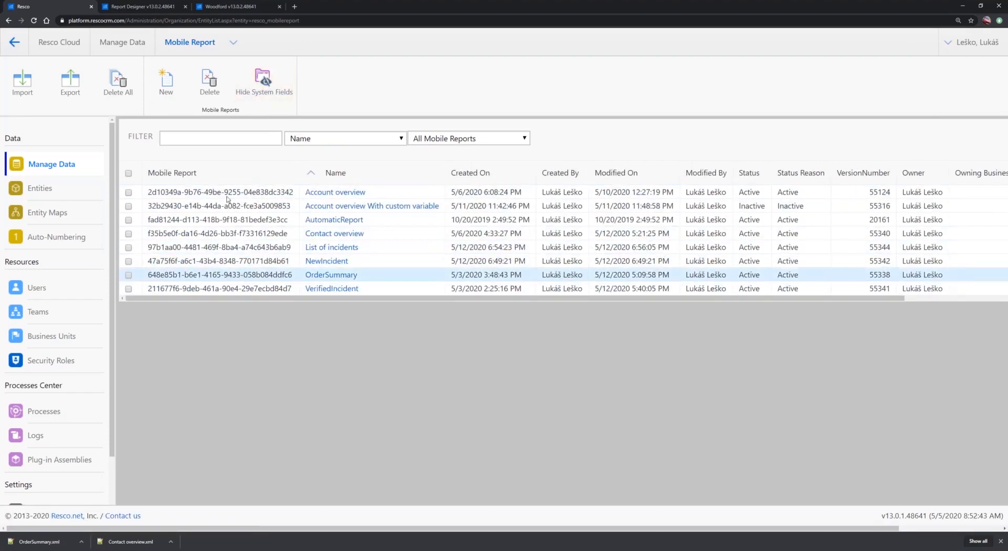
left_click(226, 6)
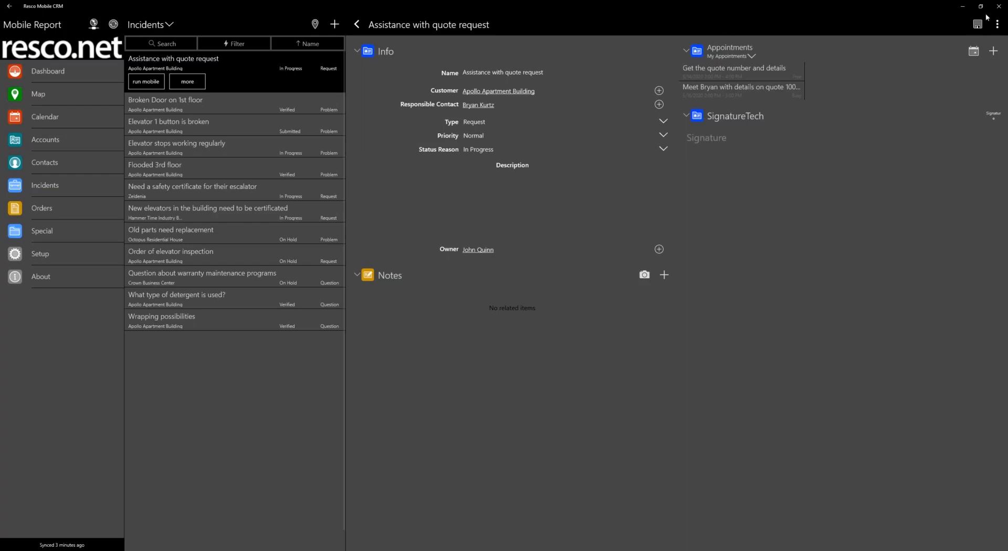
In Resco Mobile CRM, compare the form commands of the "Assistance with quote request" and "Broken Door on 1st floor" incidents
left_click(998, 25)
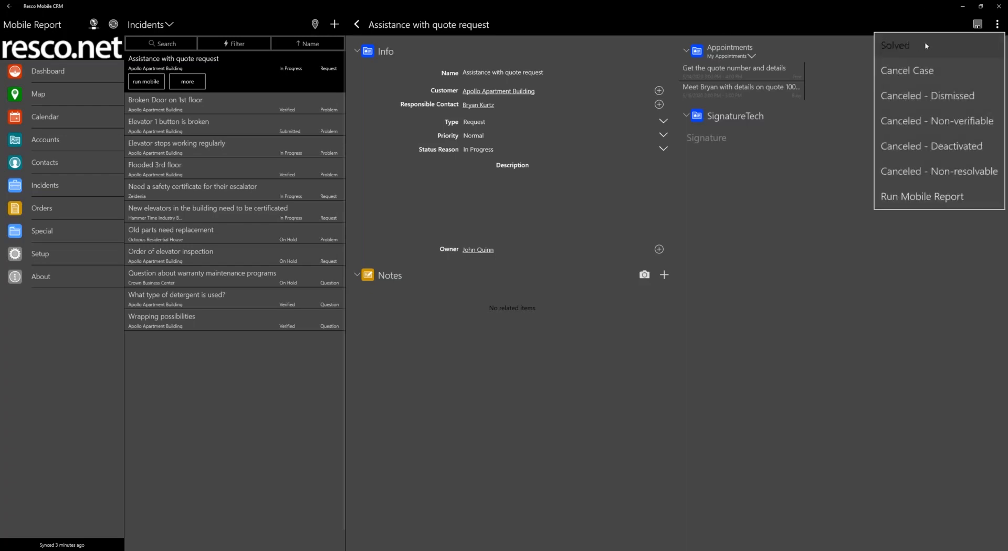
left_click(218, 102)
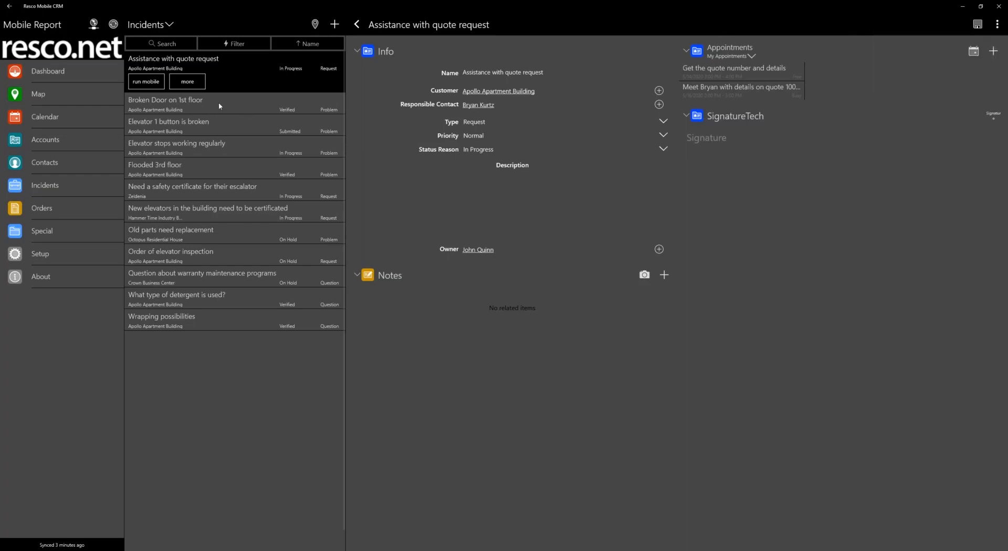
left_click(214, 102)
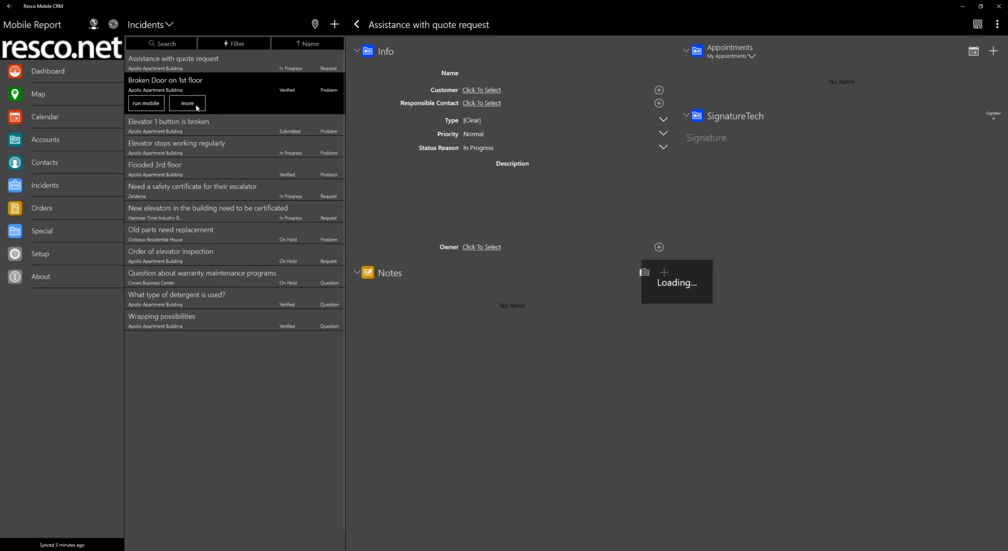
left_click(998, 25)
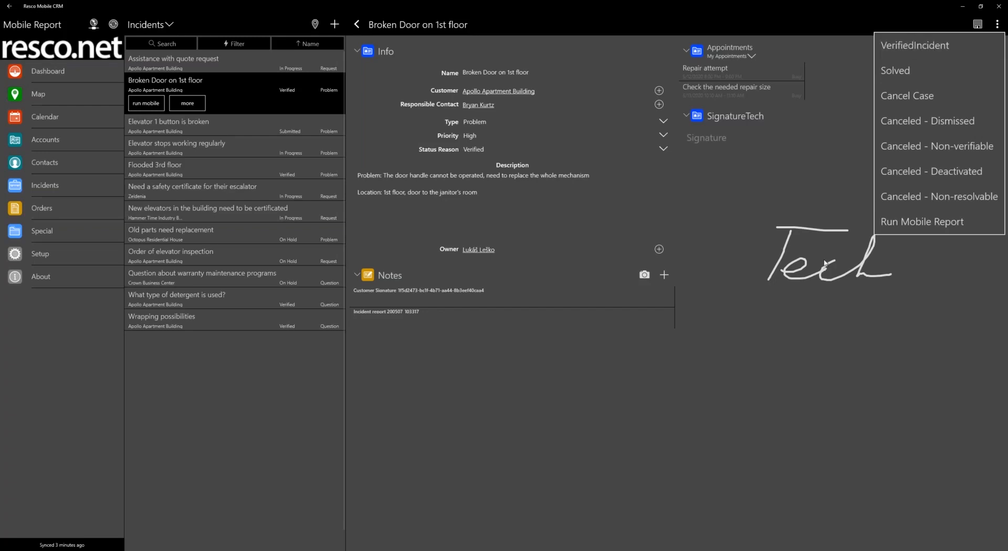
left_click(958, 51)
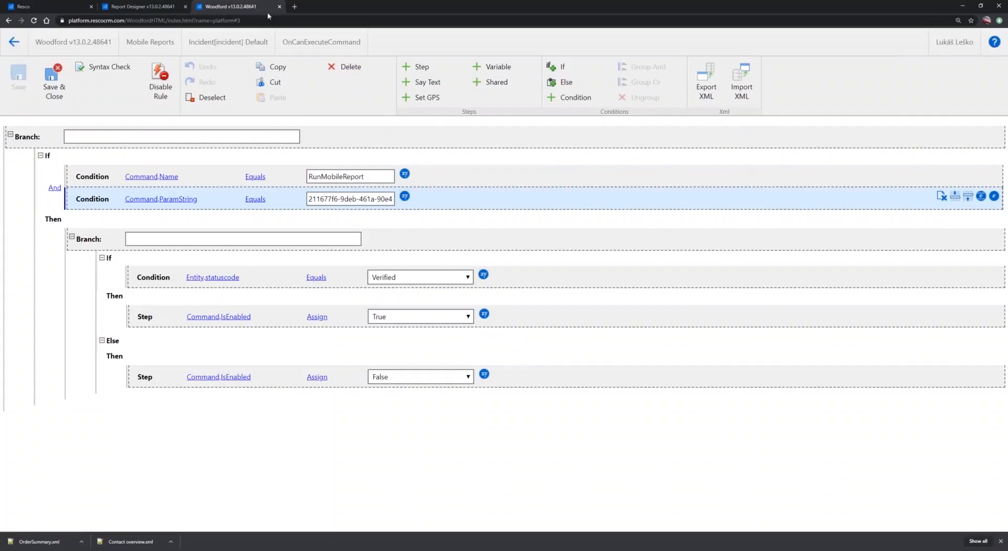
Leave the rule editor in Woodford and open the project's English (United States) localization
left_click(16, 45)
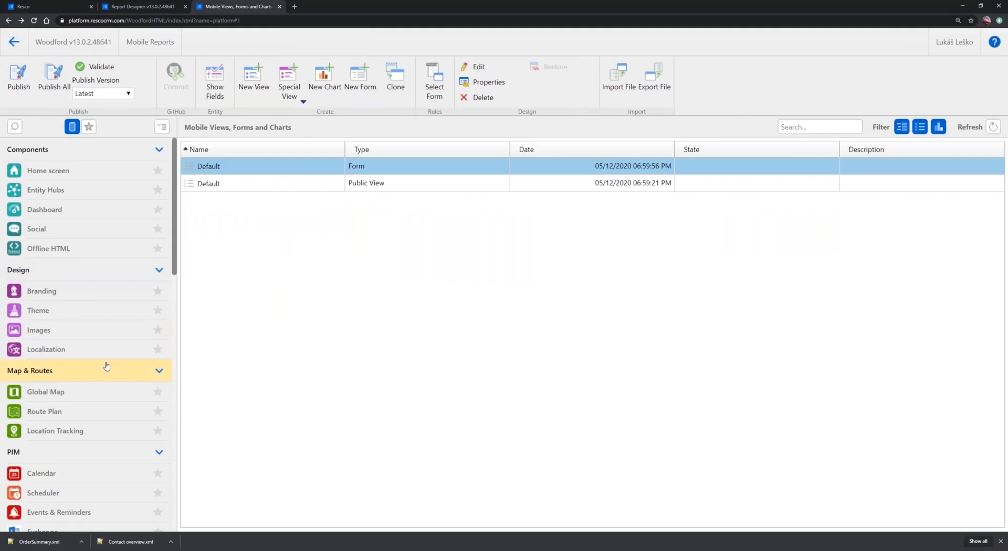
left_click(45, 350)
double_click(231, 167)
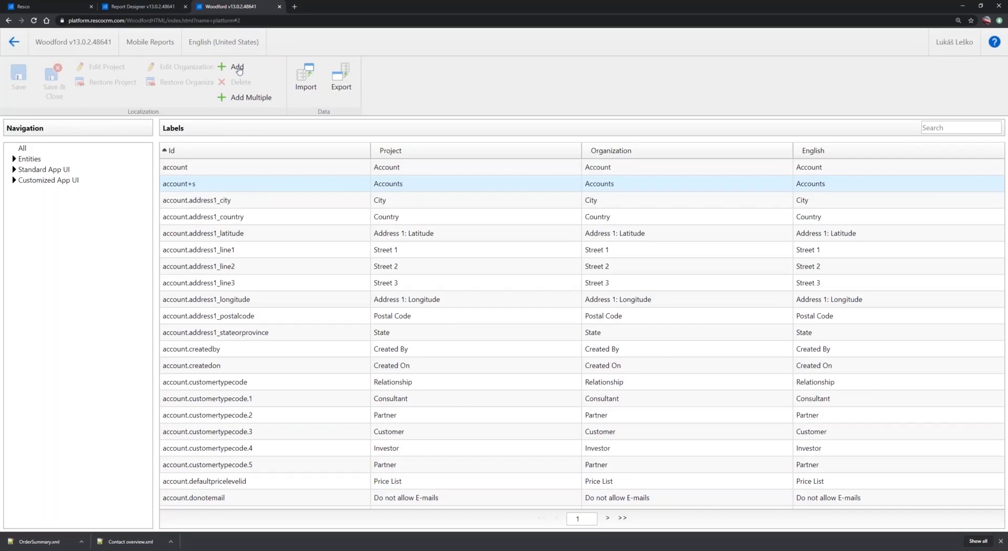
Add a localization string with the ID Verifiedincident and the label "Report for verified incident"
left_click(238, 68)
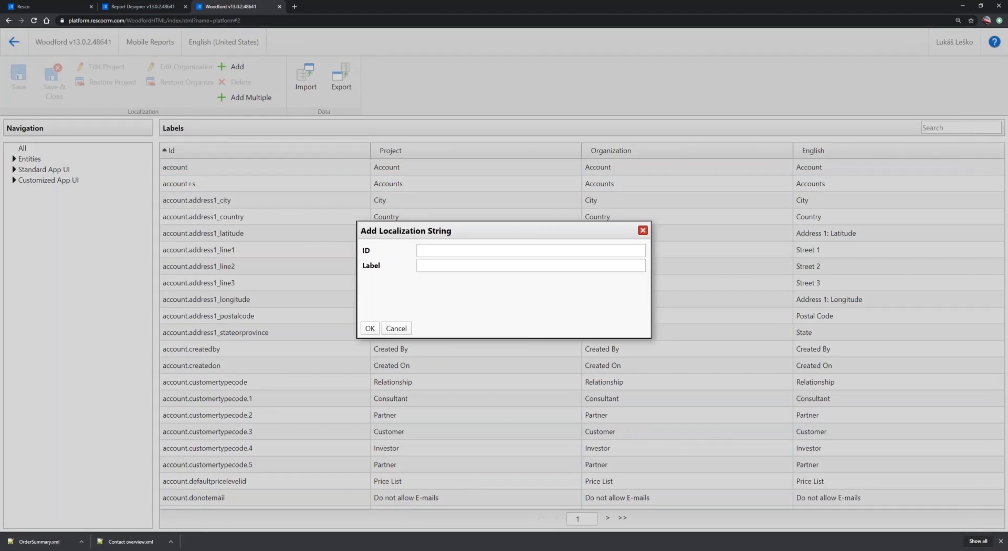
left_click(439, 250)
type("Verifiedincident")
left_click(440, 268)
type("Report for verified incident")
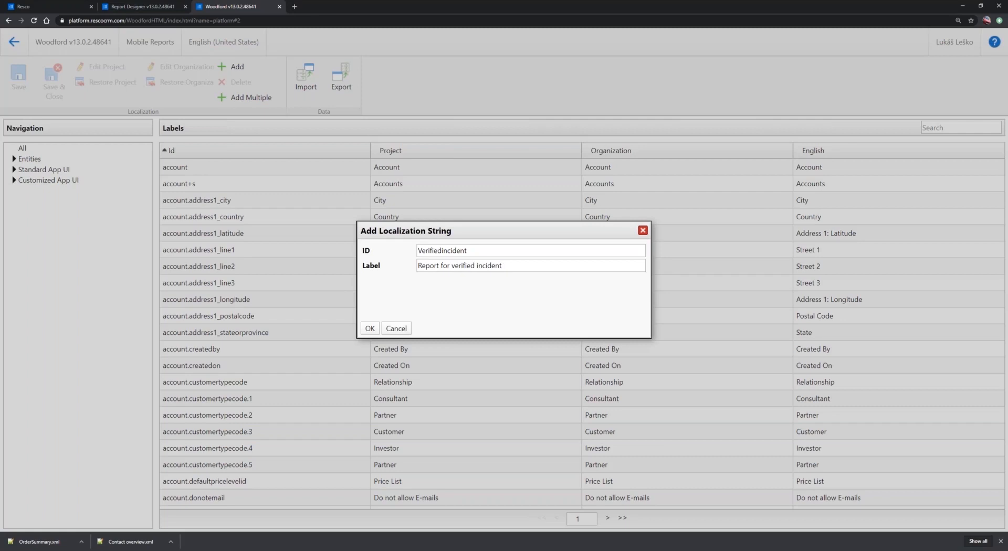
left_click(370, 328)
Filter the labels by "verified" to check the added string, save the localization, and publish the project
left_click(940, 130)
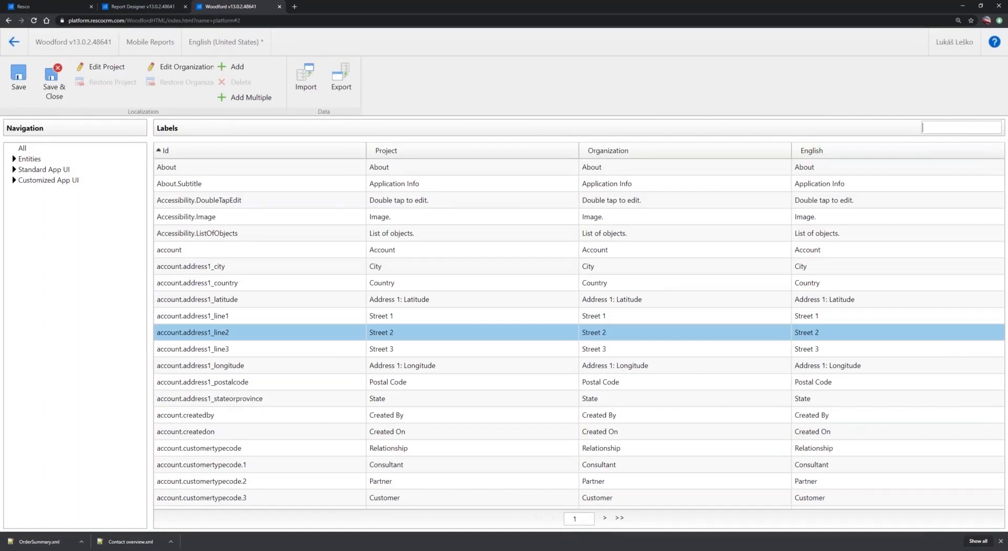
type("verified")
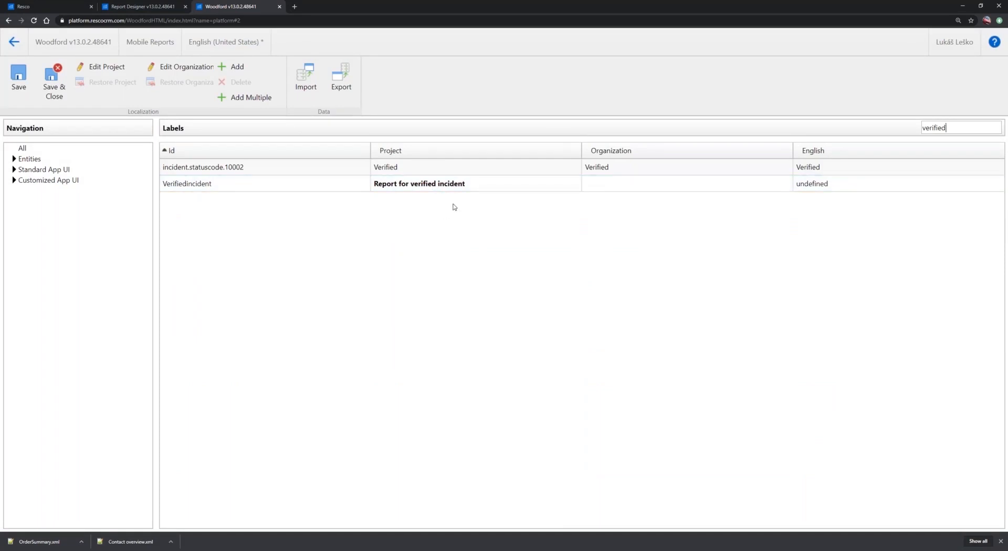
left_click(53, 83)
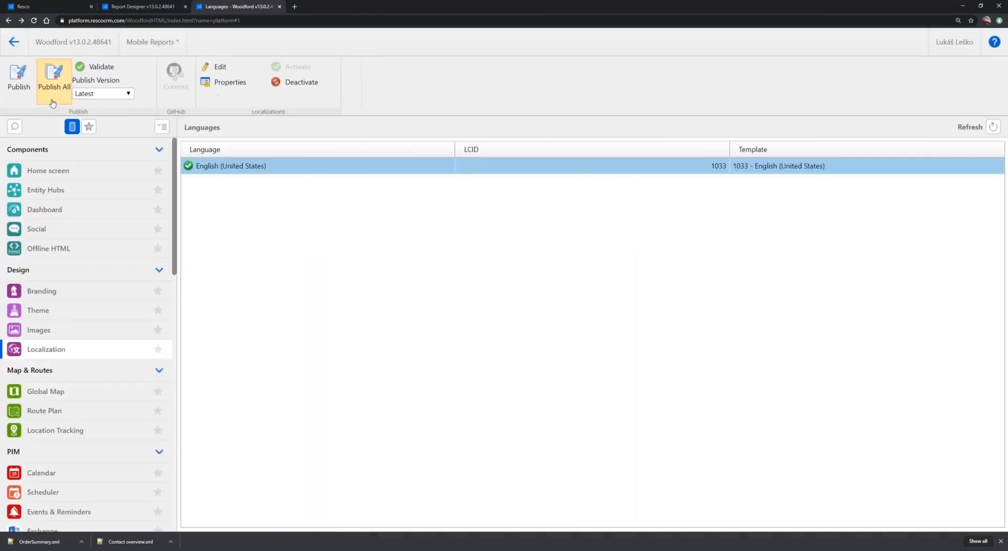
left_click(20, 82)
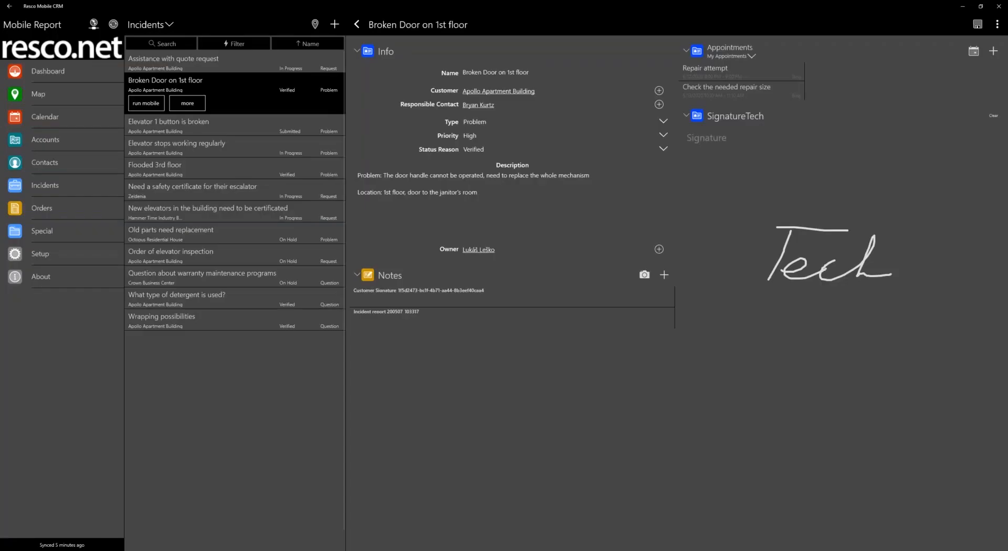
Synchronize Resco Mobile CRM with the saved login and open the Incidents list
left_click(113, 24)
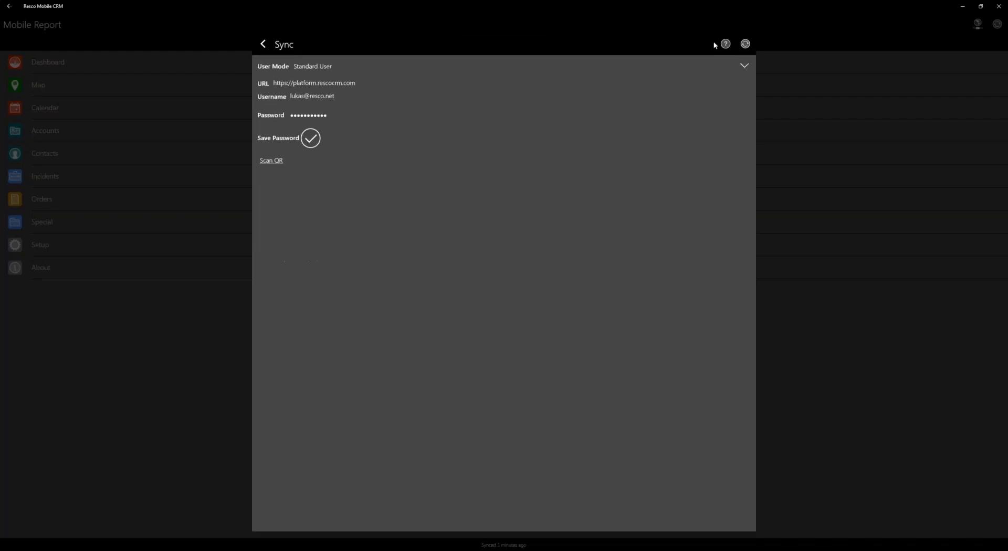
left_click(746, 45)
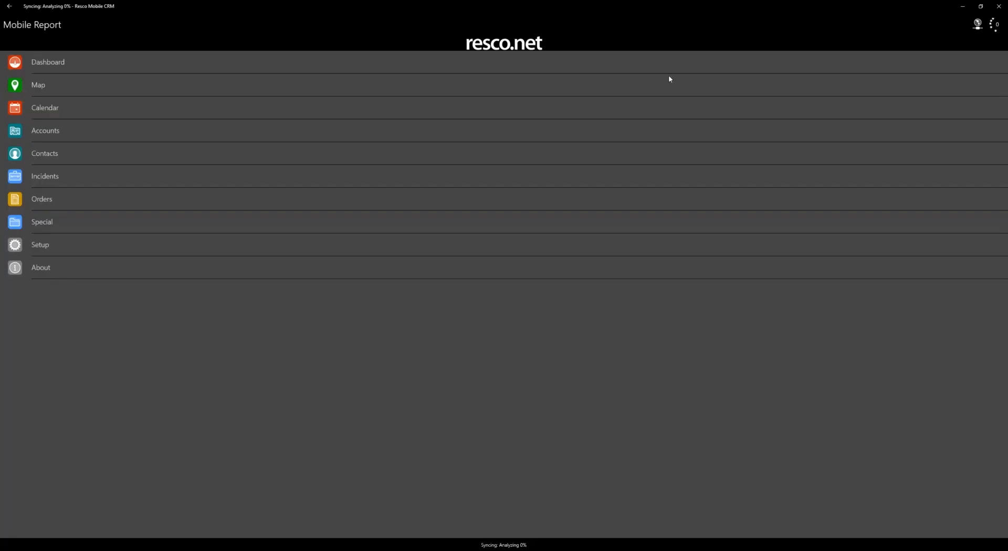
left_click(82, 175)
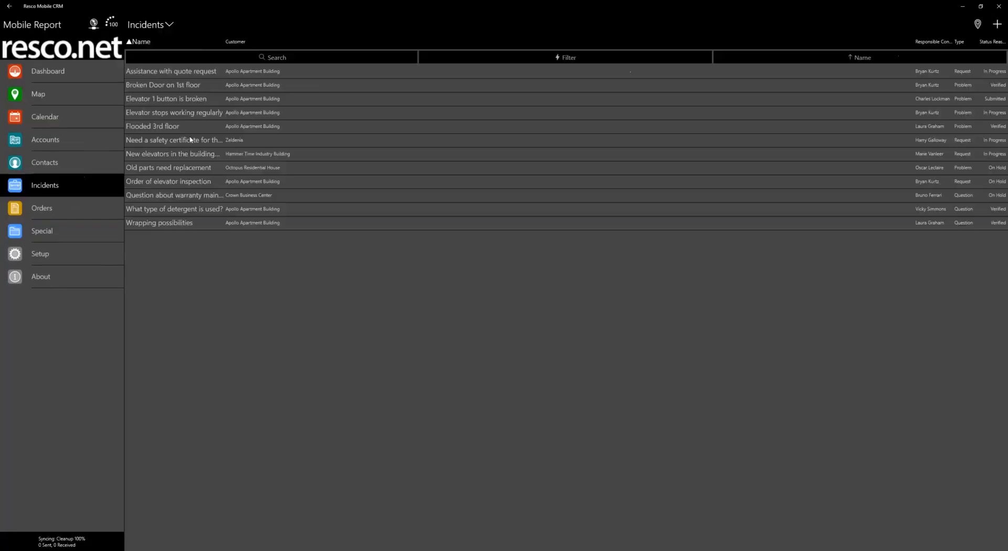
Check the report command's label in the form commands of the "Broken Door on 1st floor" incident, reopening the record once
left_click(368, 92)
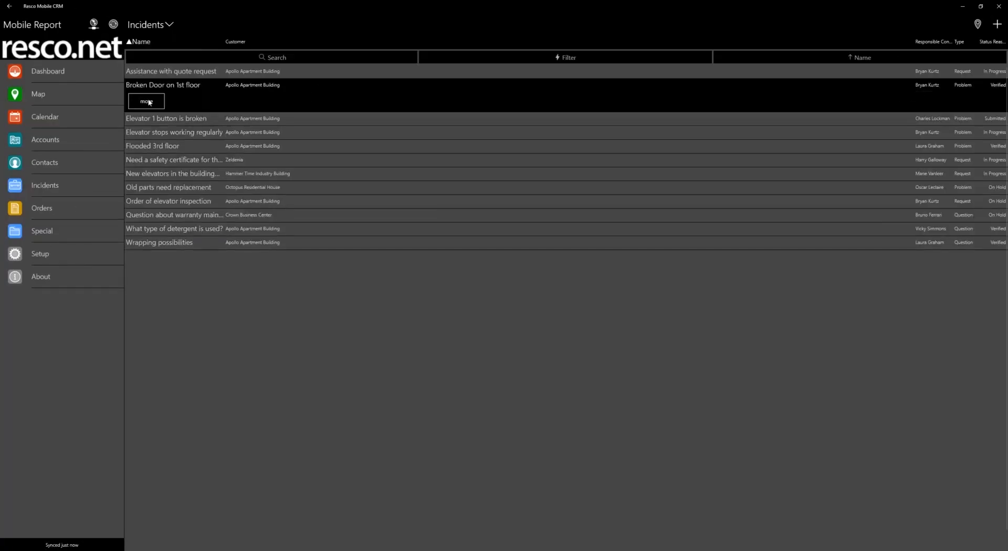
left_click(997, 26)
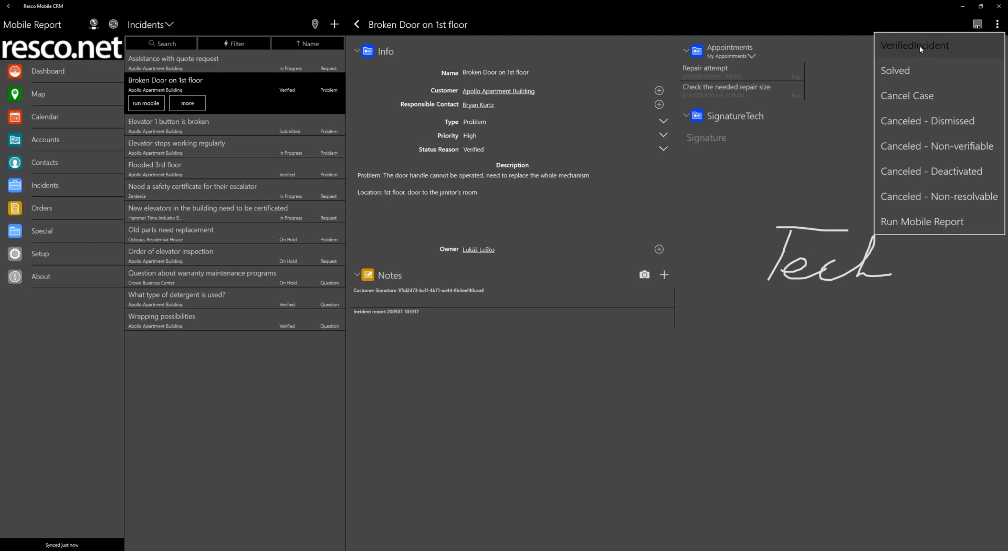
left_click(848, 25)
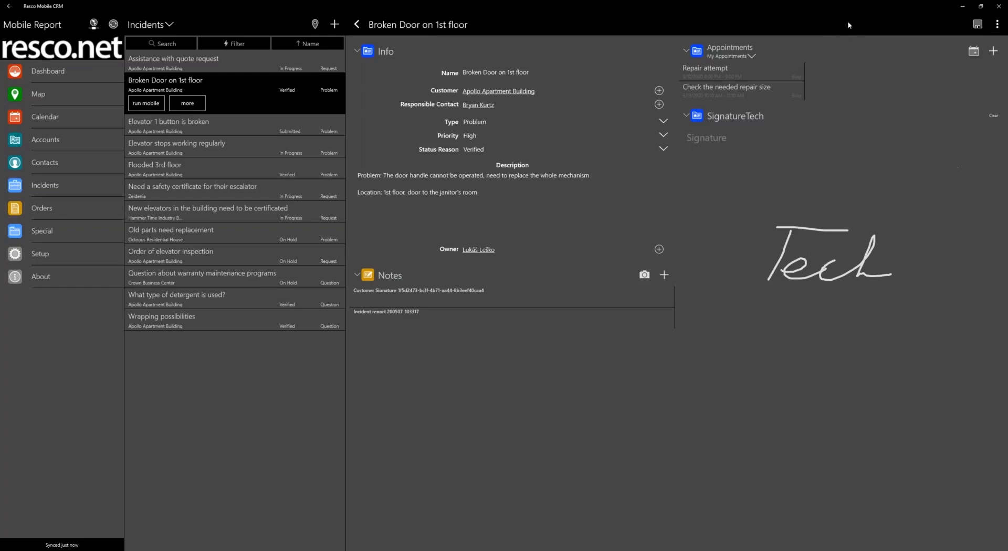
left_click(357, 25)
left_click(208, 117)
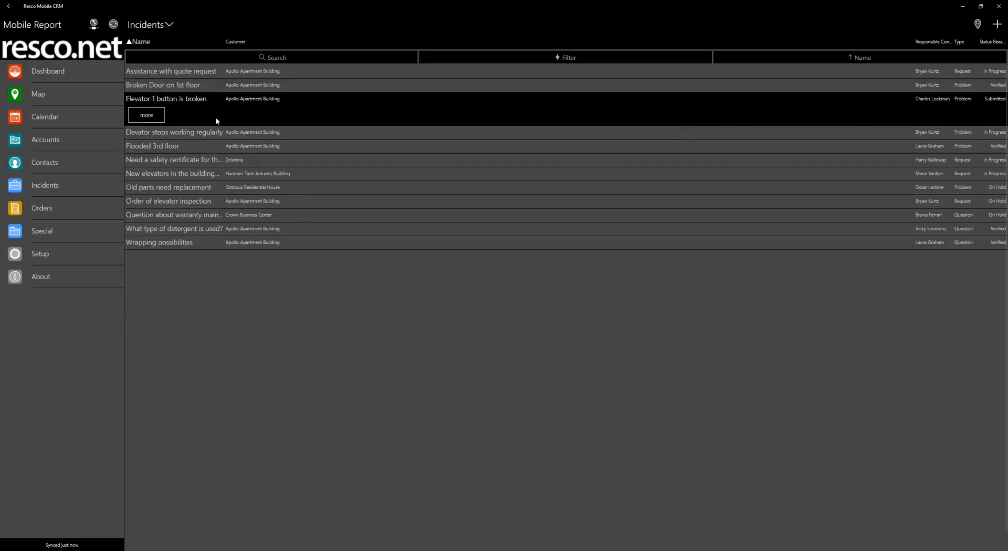
left_click(217, 85)
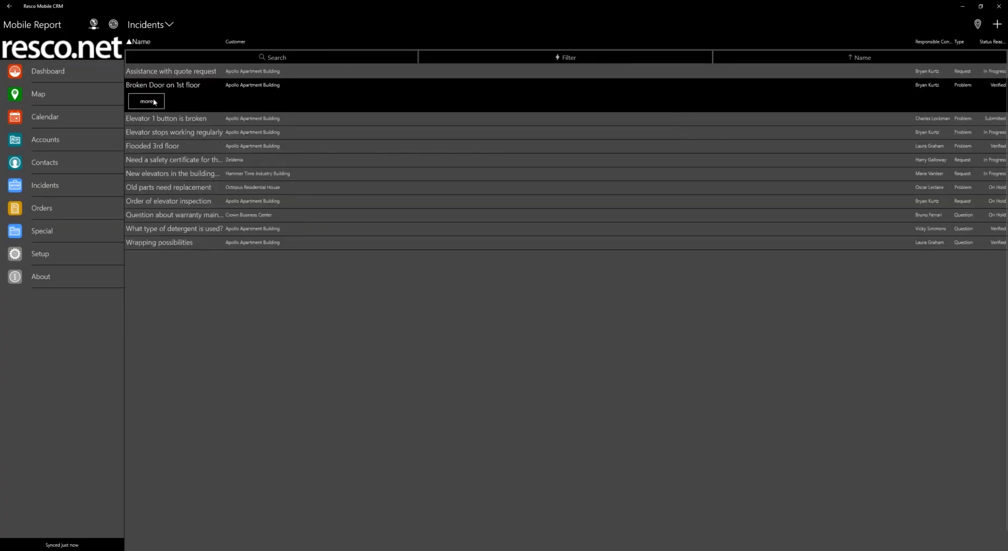
left_click(435, 80)
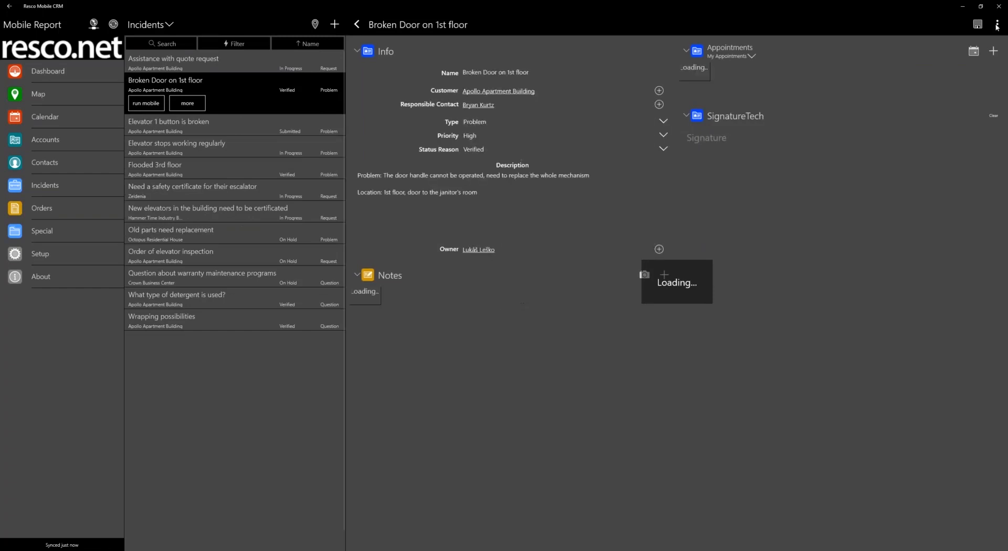
left_click(997, 25)
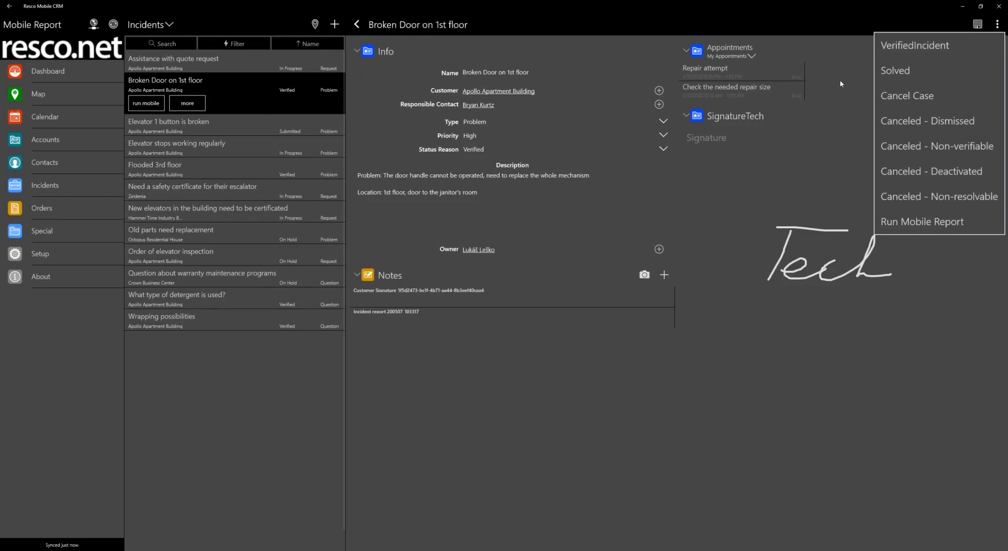
Switch to Woodford, reopen the English (United States) localization, find the Verifiedincident string by searching "verified", and delete it
key("alt+Tab")
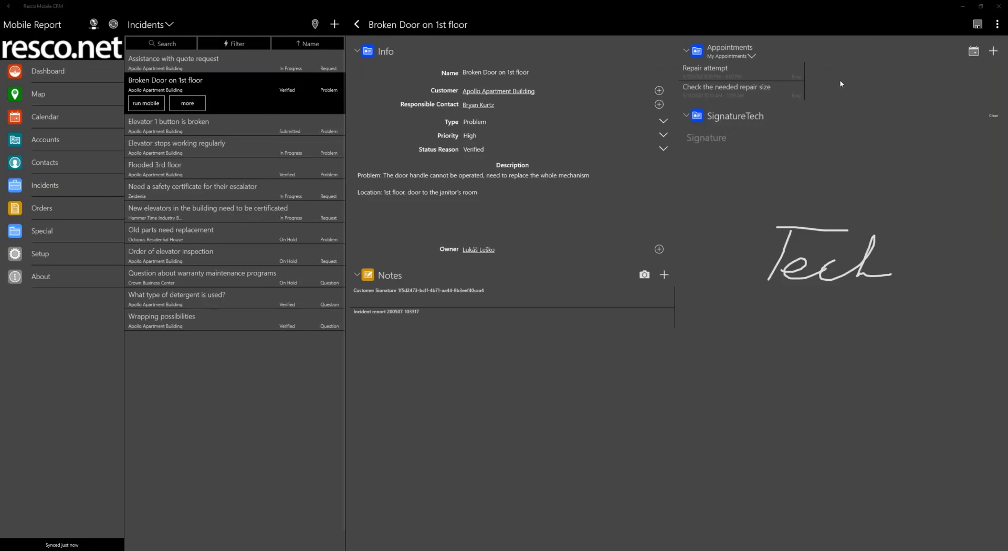
double_click(303, 166)
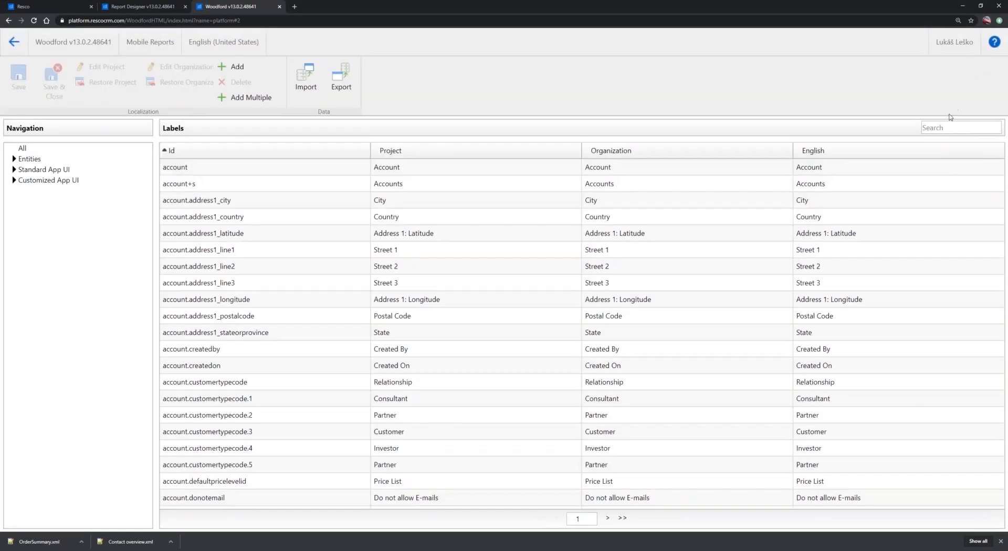
left_click(949, 127)
type("verified")
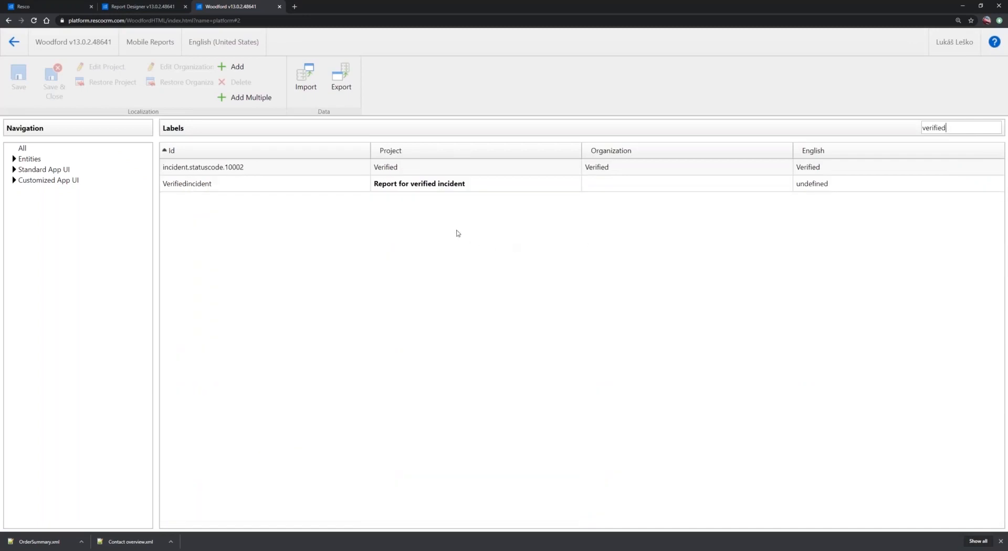
left_click(197, 185)
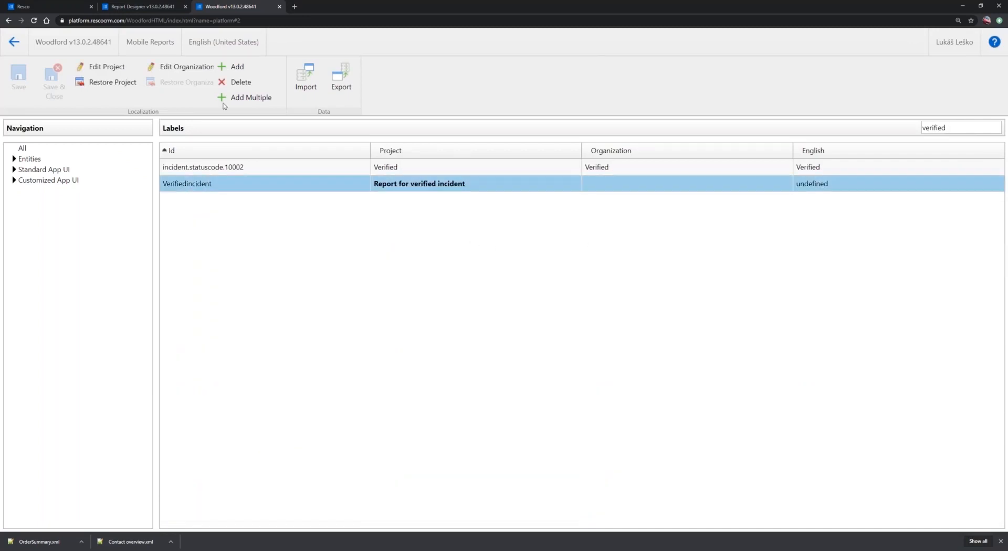
left_click(234, 82)
left_click(544, 80)
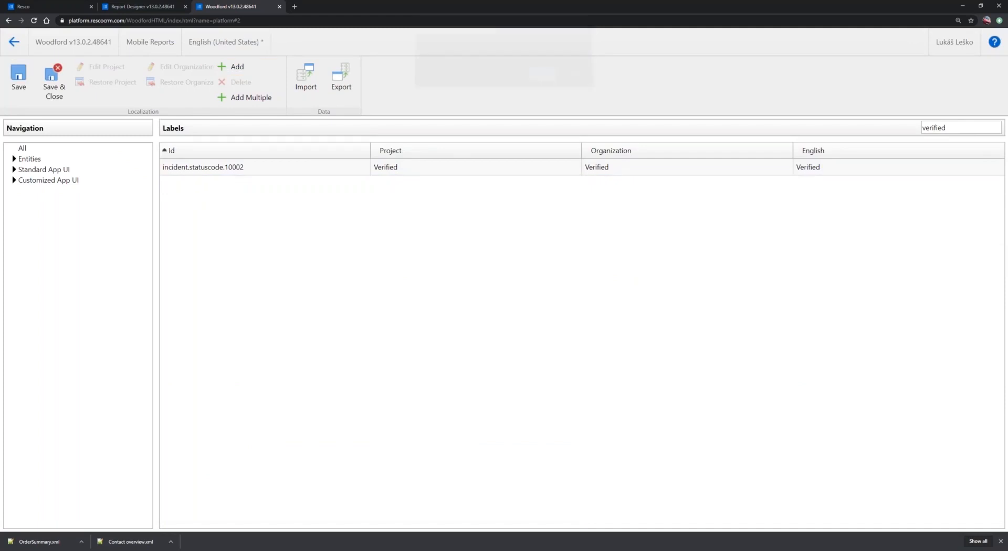
Add a localization string with the ID VerifiedIncident and the label "Report for verified incident"
left_click(233, 66)
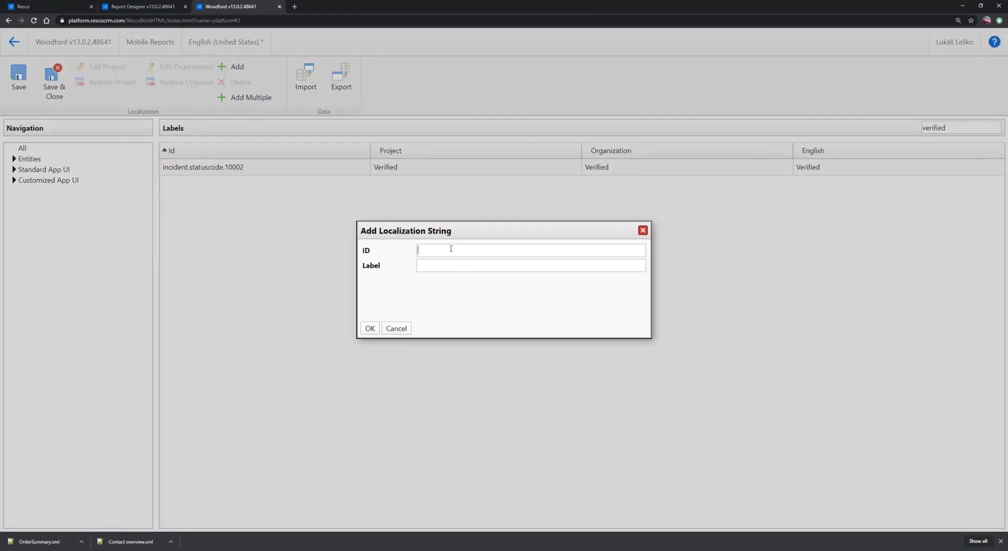
type("Verified")
type("Incident")
type("R")
type("eport for ve")
type("rified ")
type("incident")
left_click(370, 329)
Save and close the English (United States) localization and publish the Mobile Reports project
left_click(49, 88)
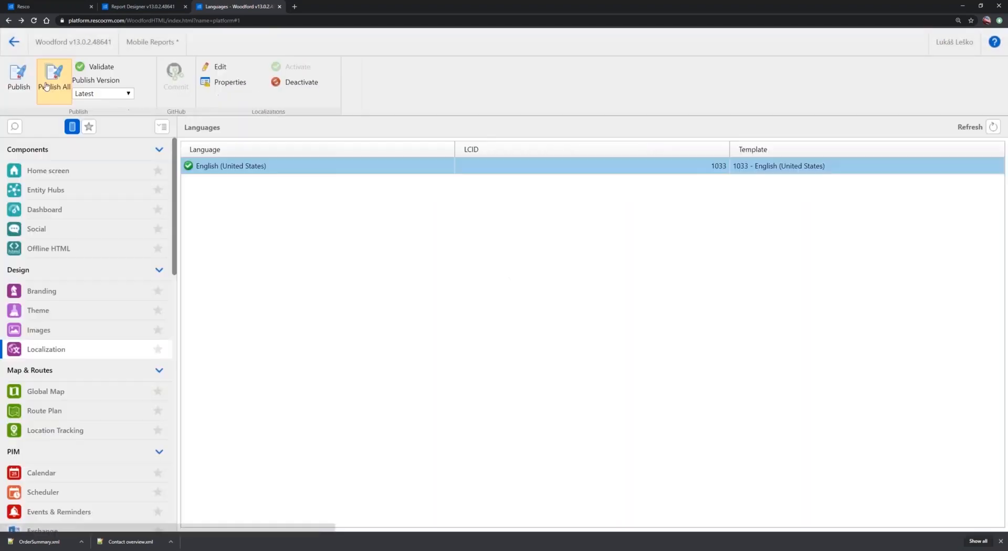
left_click(18, 79)
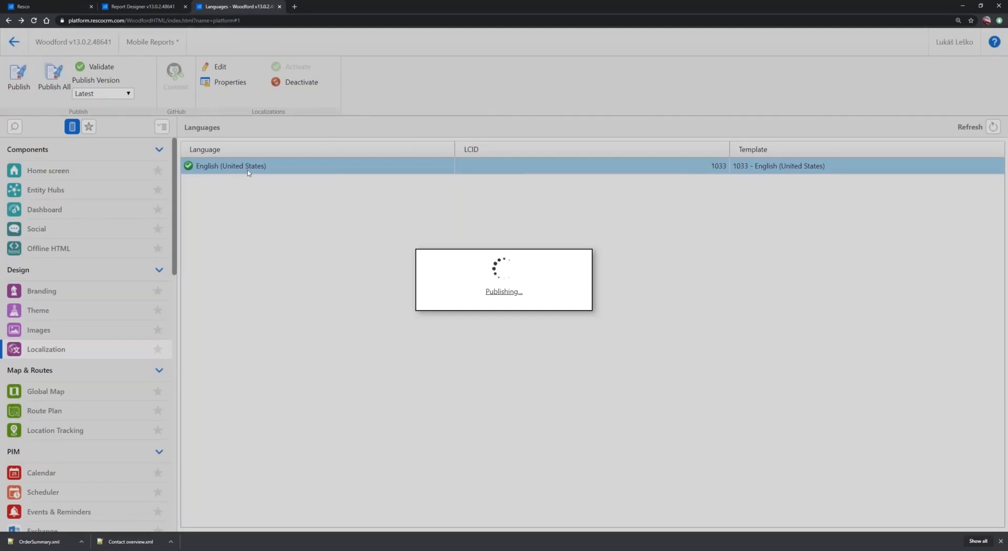
Switch to Resco Mobile CRM, synchronize it, and open the Incidents list
key("alt+Tab")
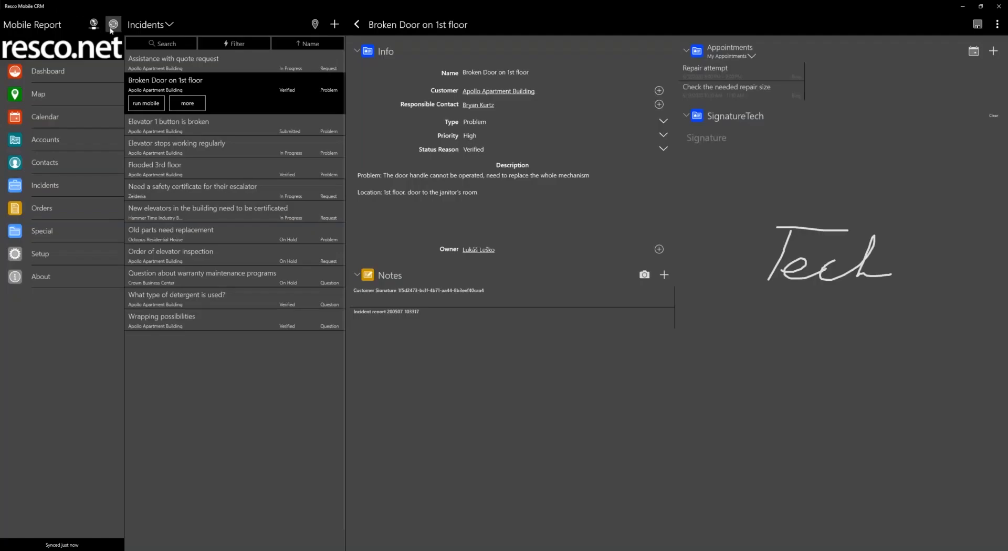
left_click(112, 26)
left_click(745, 43)
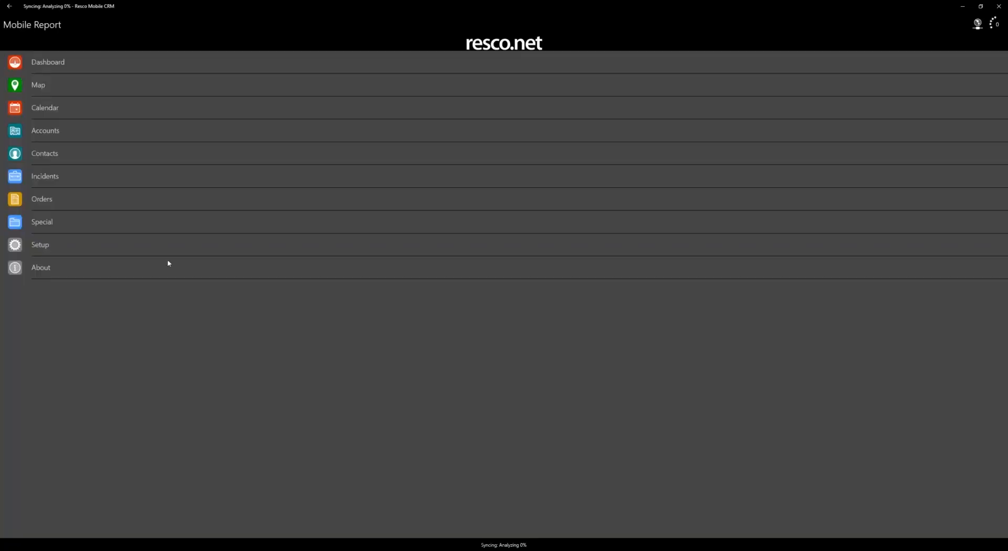
left_click(64, 181)
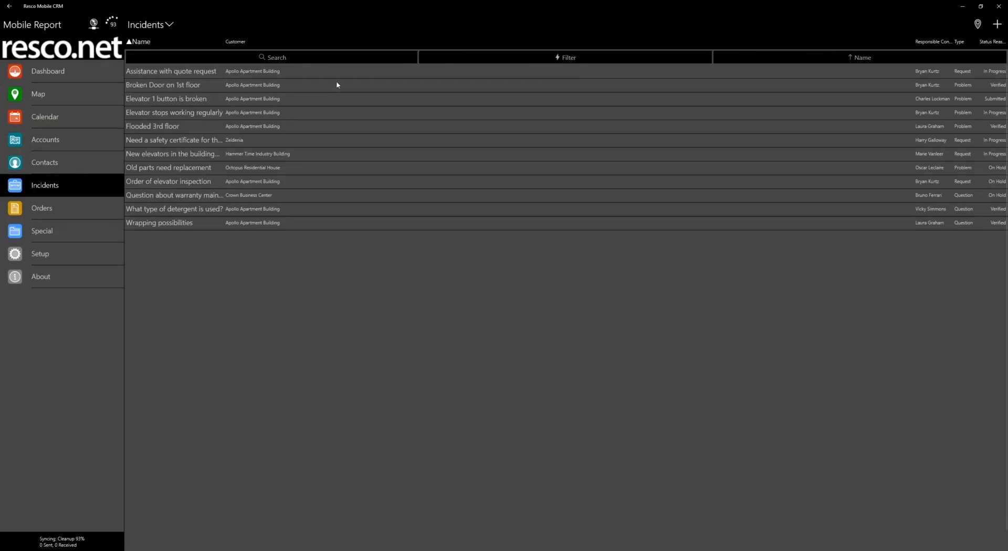
Open the "Broken Door on 1st floor" incident, launch its "Report for verified incident" command to check the label, and close the report dialog
left_click(336, 82)
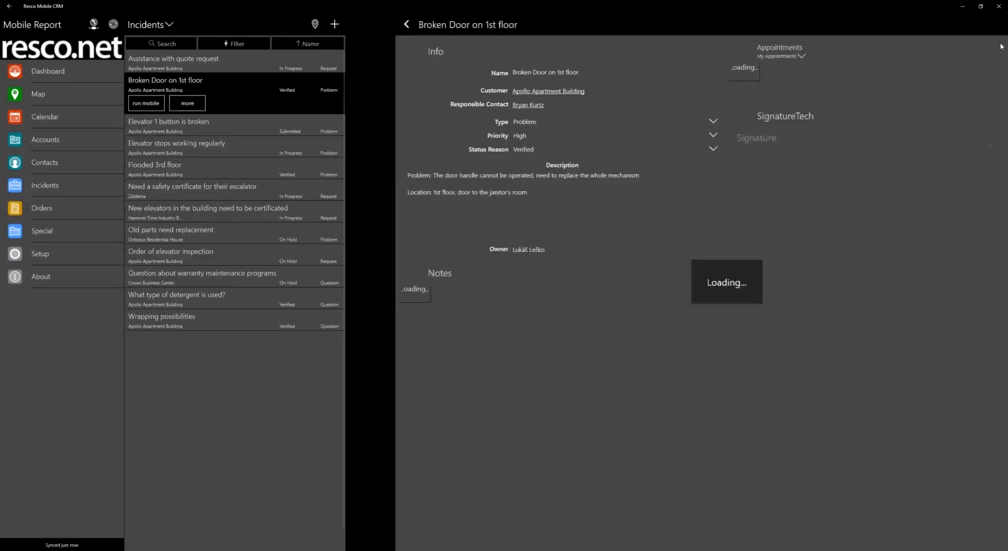
left_click(997, 24)
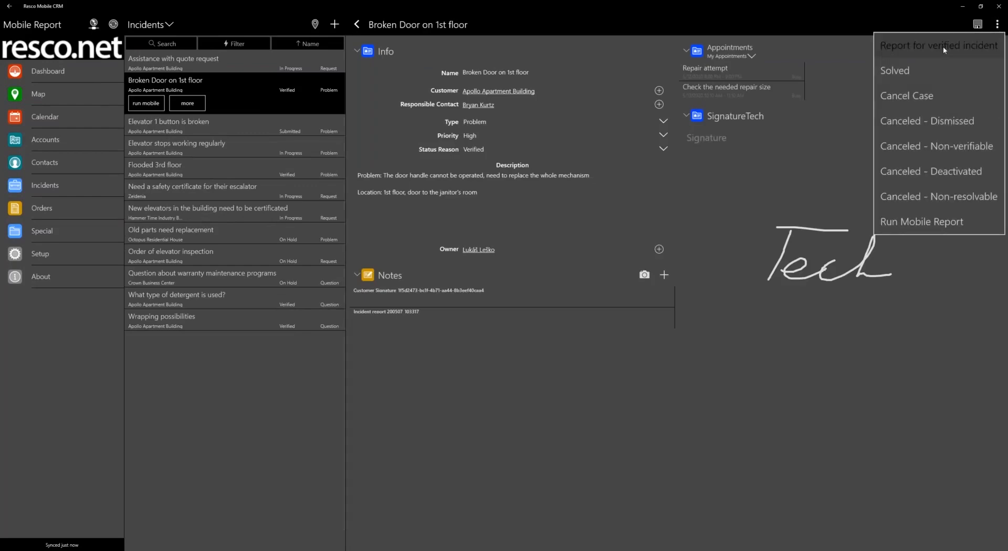
left_click(915, 54)
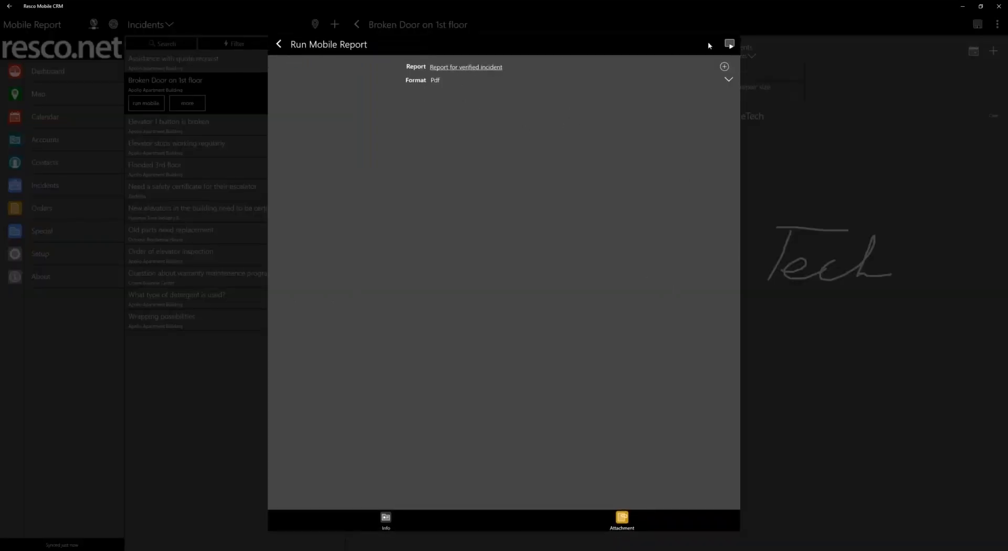
left_click(279, 44)
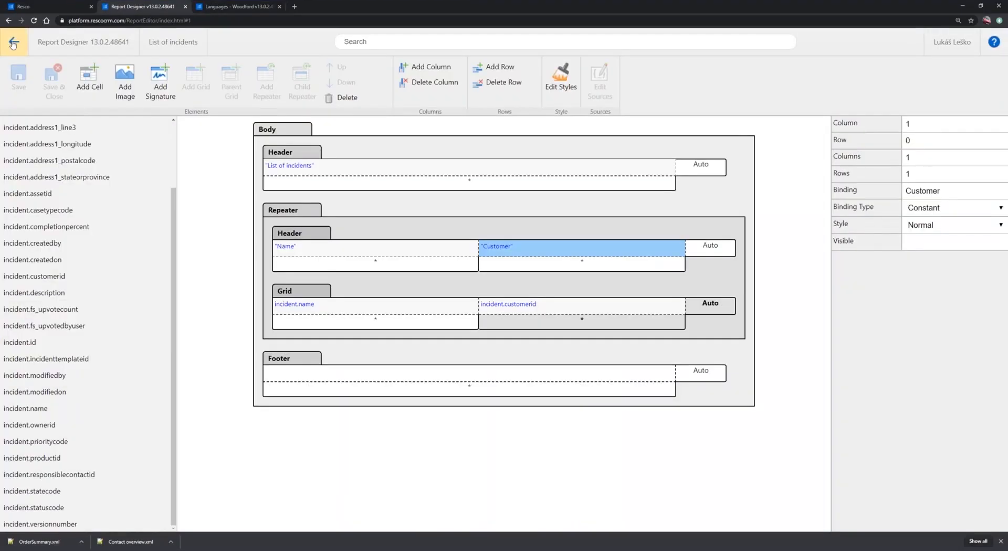
Switch to Report Designer, open the OrderSummary report from the report list, and inspect its shipping and billing address grids
left_click(13, 45)
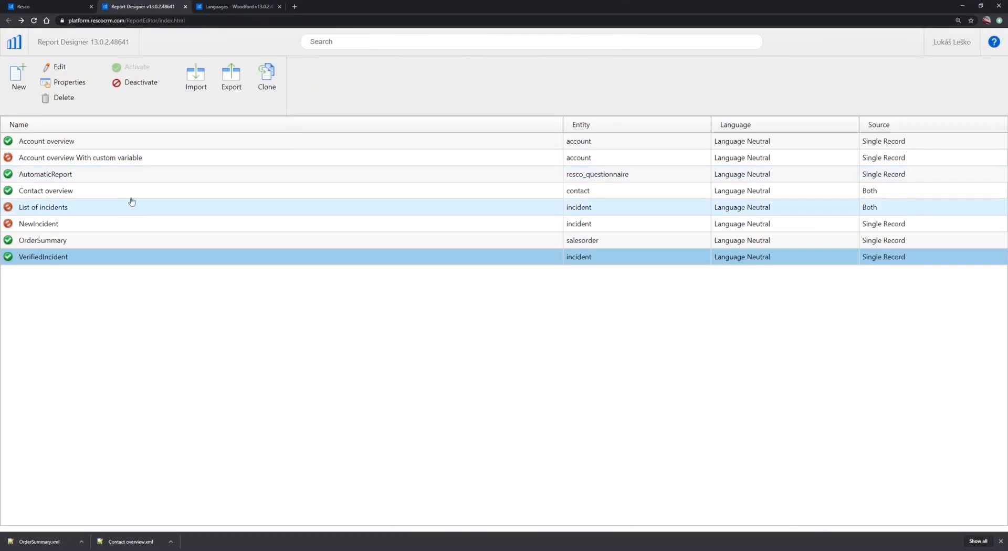
left_click(86, 242)
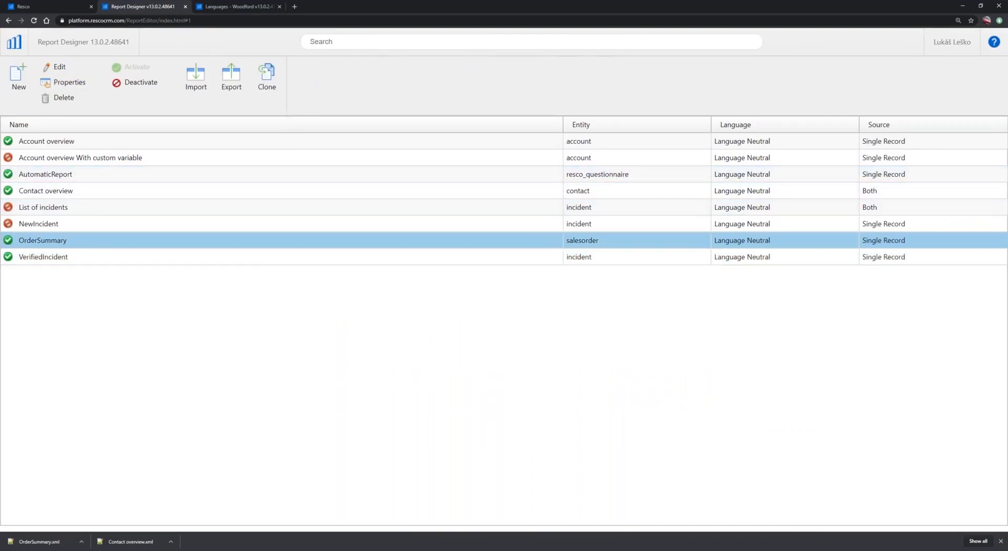
double_click(86, 242)
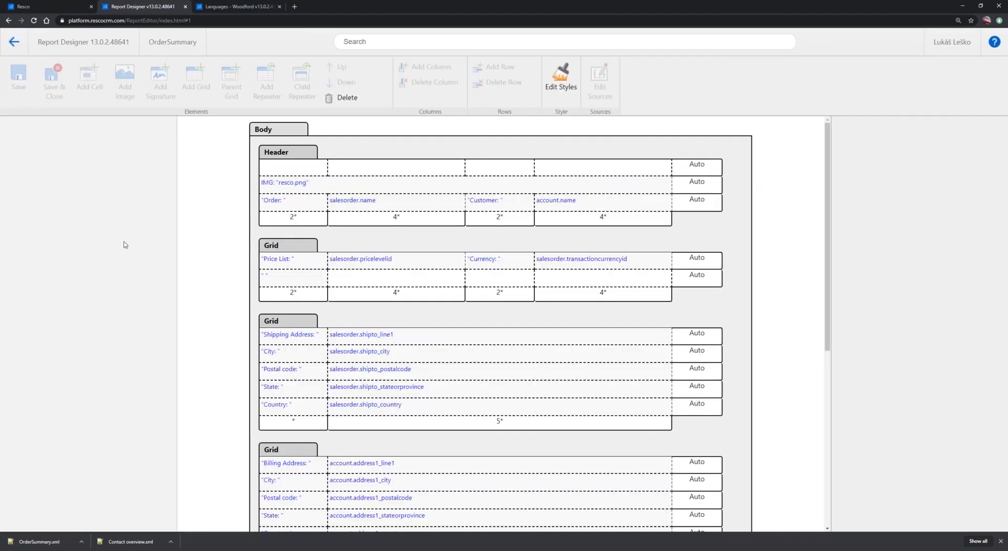
scroll(225, 286, "down", 3)
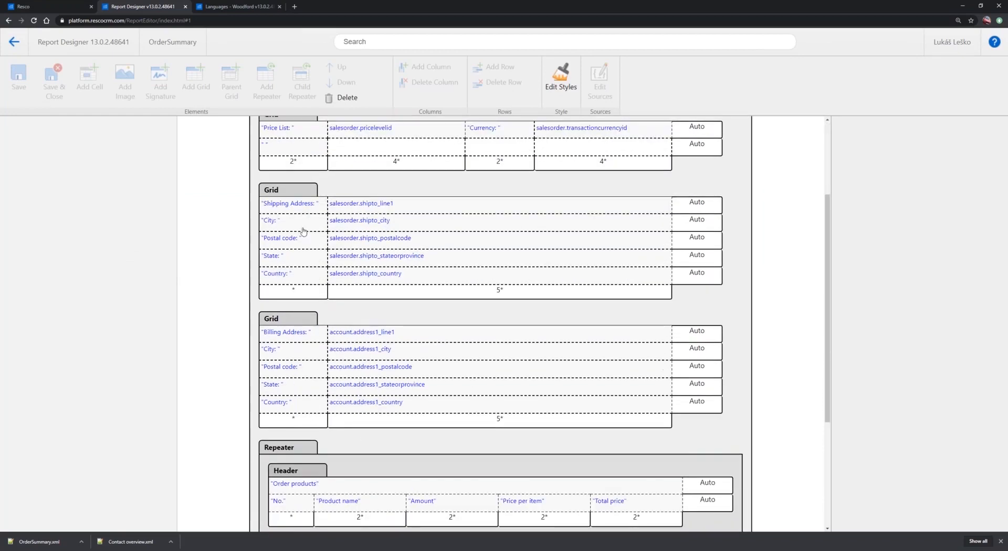
left_click(293, 202)
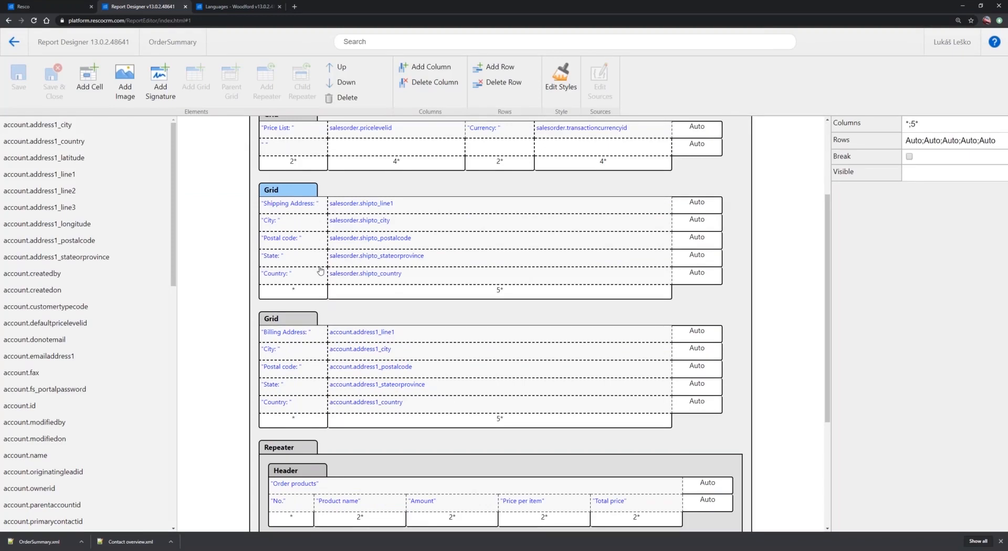
left_click(279, 321)
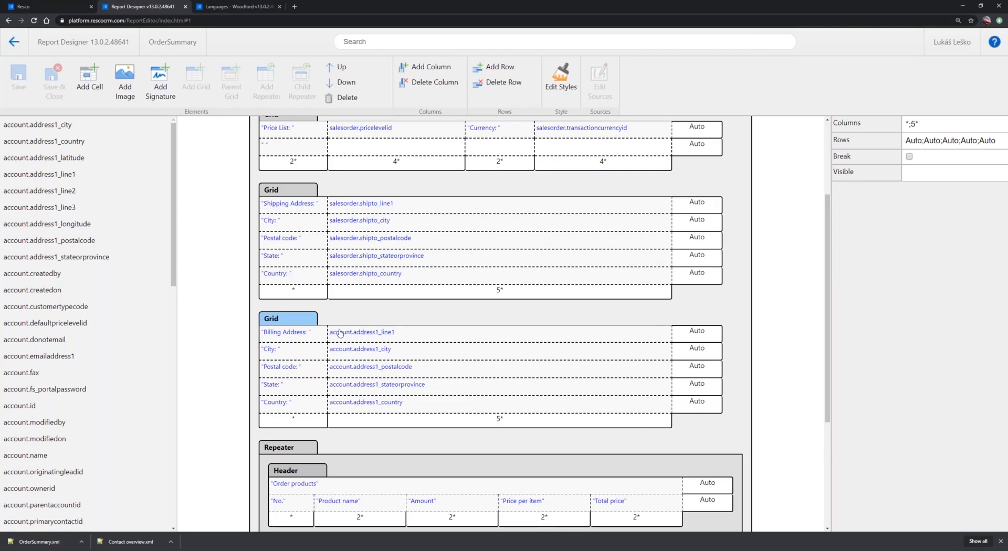
Add a Boolean variable named "Use shipping address instead of billing address?" to the sources of the report body
scroll(340, 338, "up", 3)
left_click(272, 132)
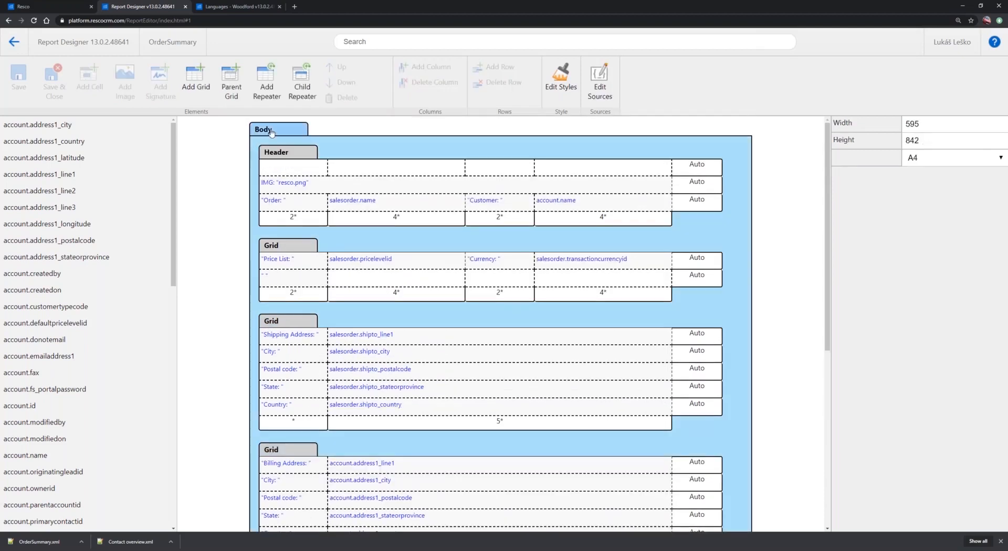
left_click(602, 87)
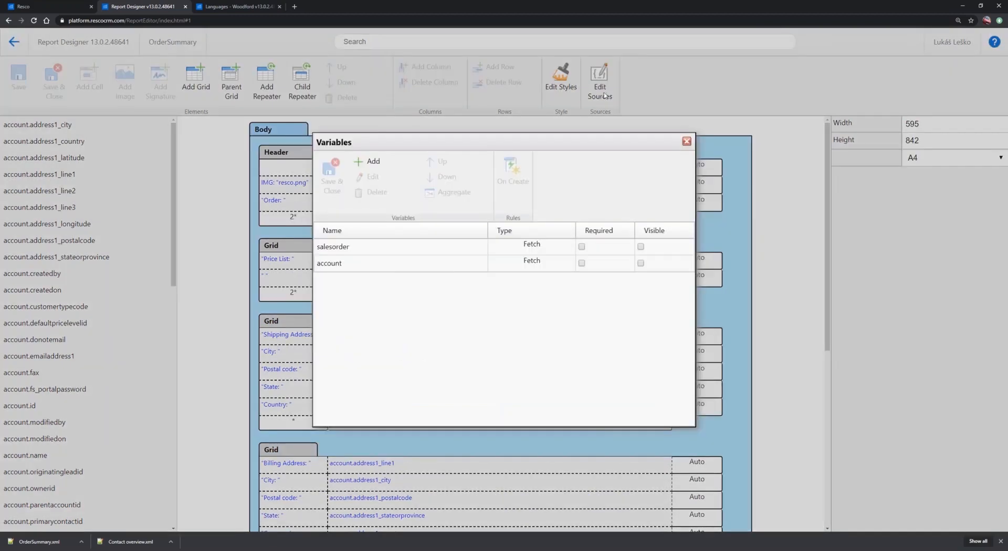
left_click(369, 161)
left_click(513, 220)
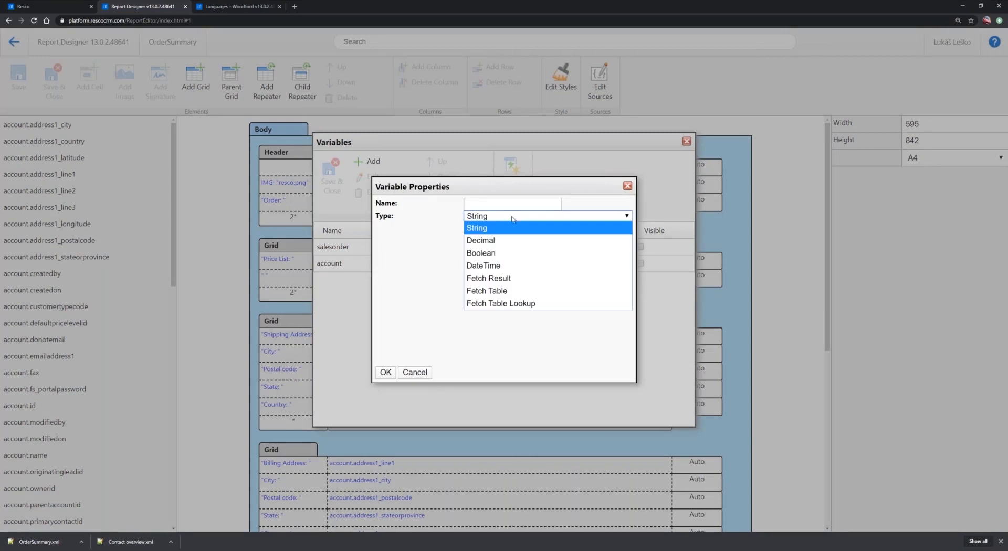
left_click(492, 253)
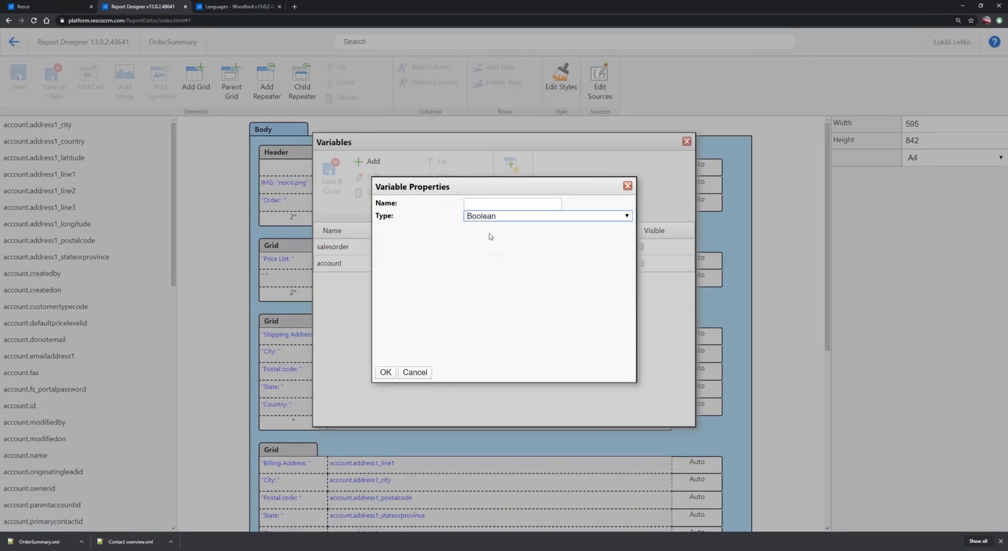
left_click(487, 203)
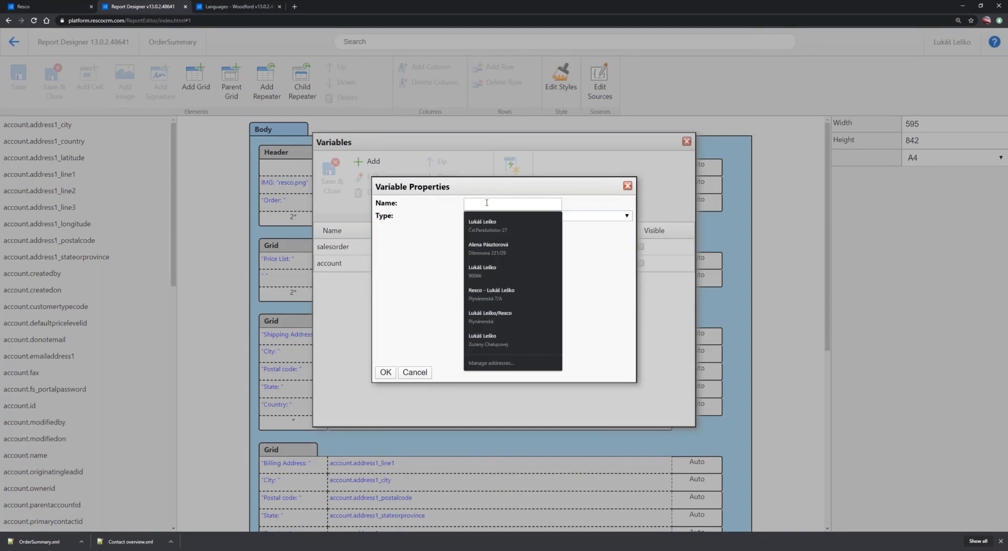
type("a")
key("BackSpace")
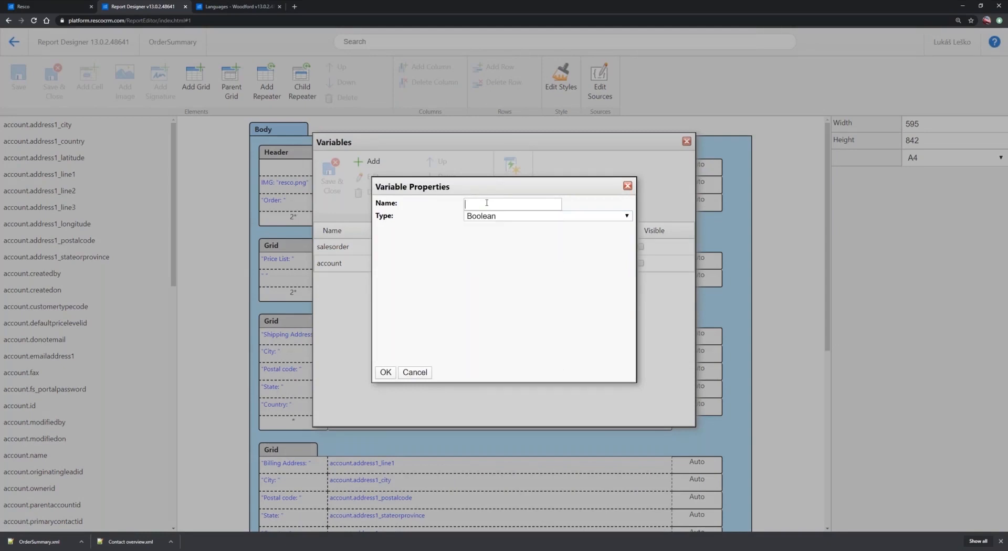
type("Use shipping ")
type("address")
type(" instead of")
type(" billing ad")
type("dress")
type("?")
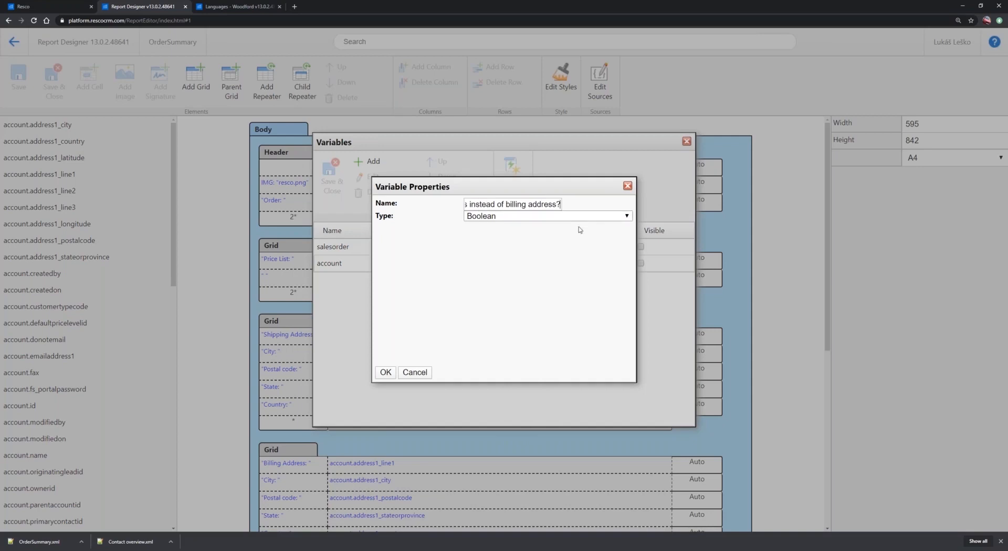
left_click(385, 372)
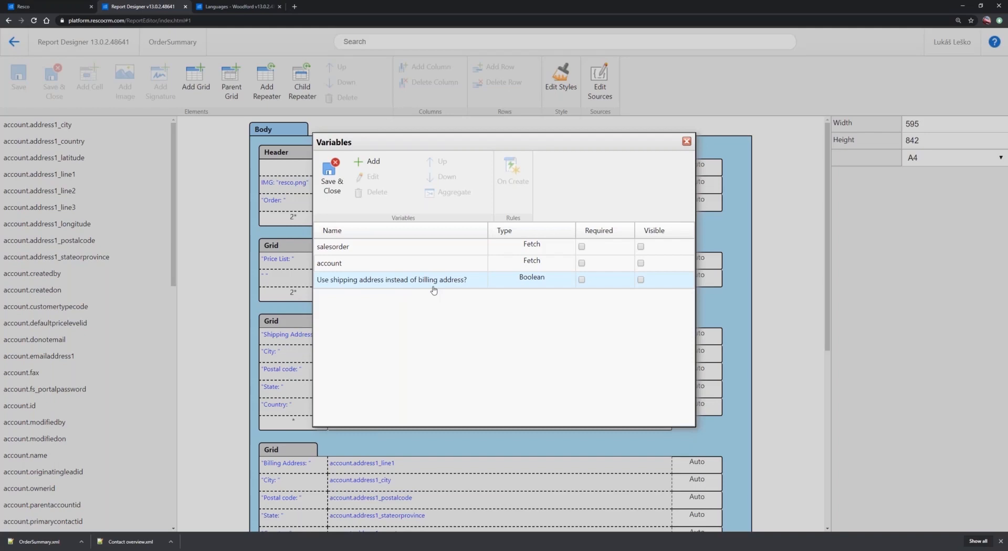
Make the new Boolean variable visible and save the report's variables
left_click(641, 281)
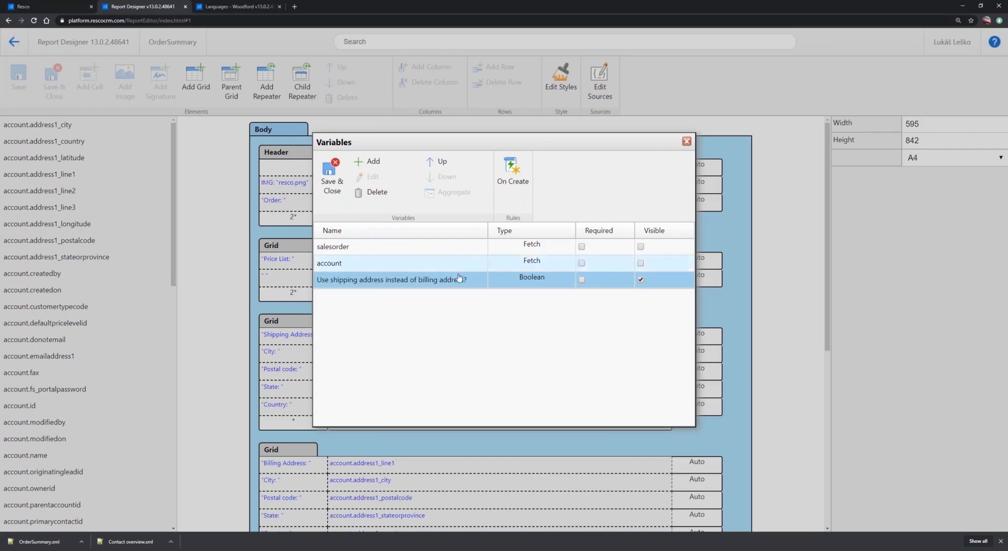
left_click(331, 179)
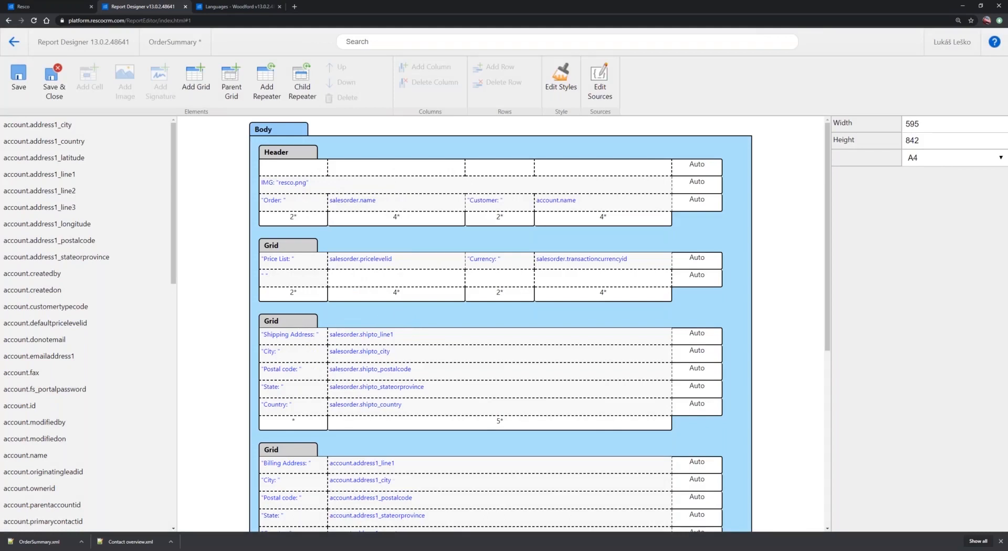
Set the shipping address grid's Visible property to {Use shipping address instead of billing address?}
left_click(288, 323)
scroll(288, 324, "down", 3)
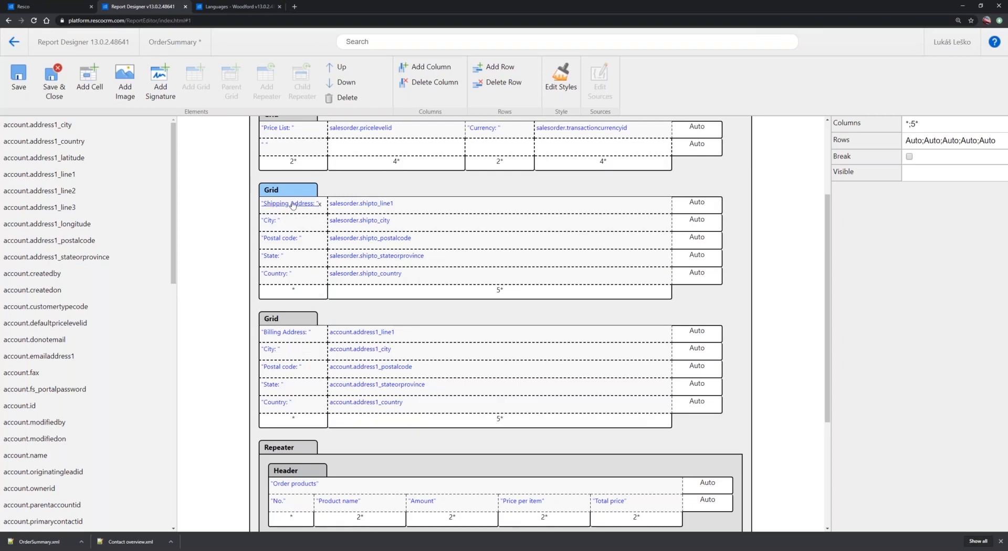
left_click(926, 172)
type("{}")
key("Left")
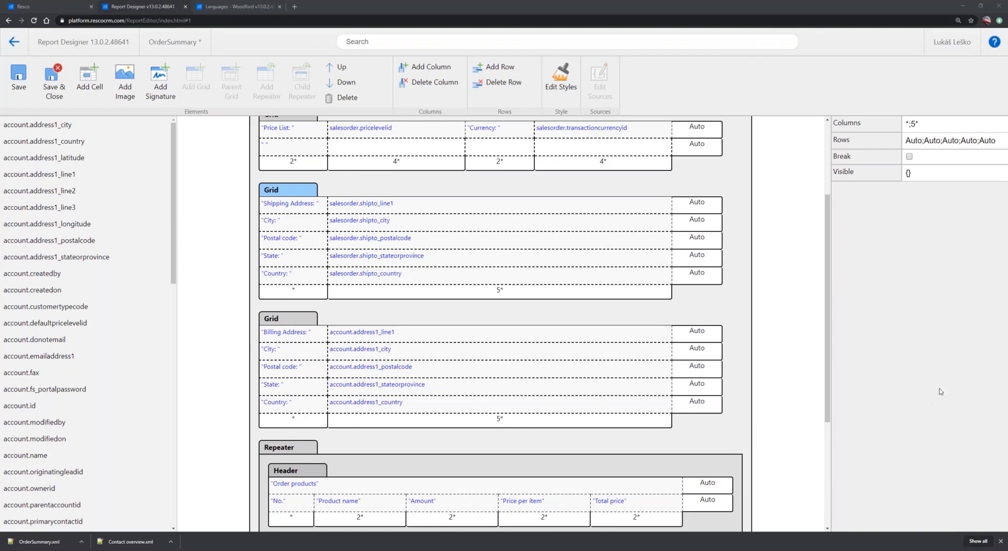
left_click(909, 173)
key("ctrl+v")
key("Right")
key("Left")
key("Home")
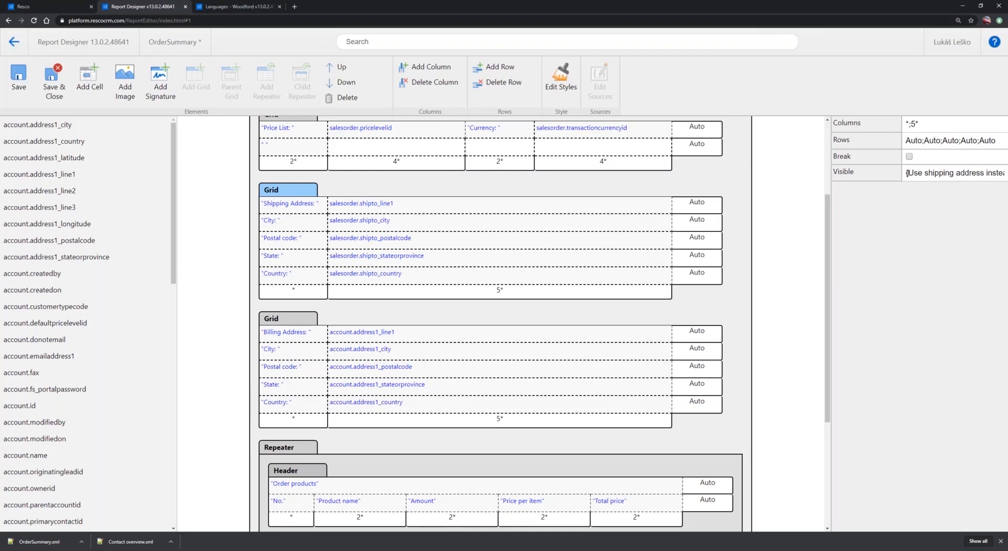
Set the billing address grid's Visible property to !{Use shipping address instead of billing address?} and save the report
left_click_drag(937, 173, 1007, 177)
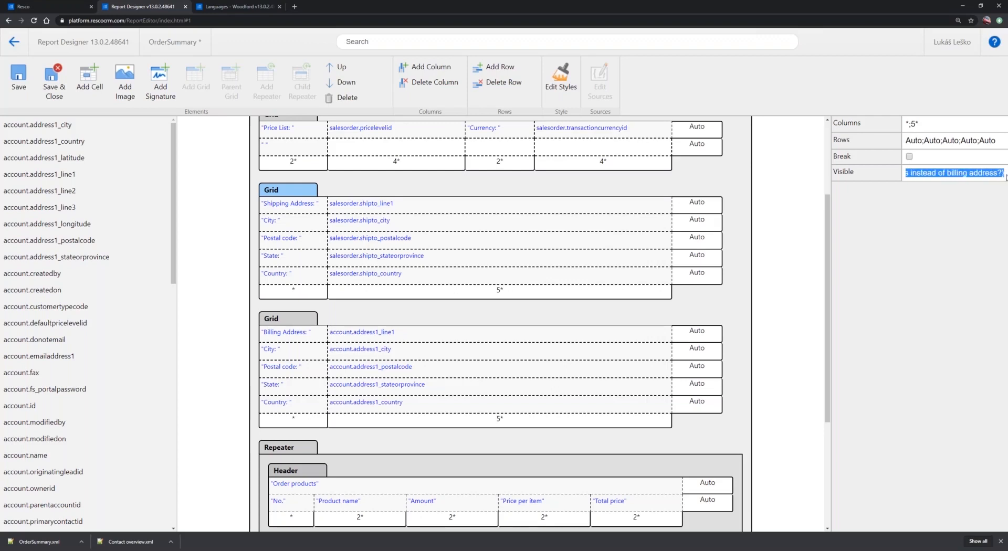
left_click(284, 321)
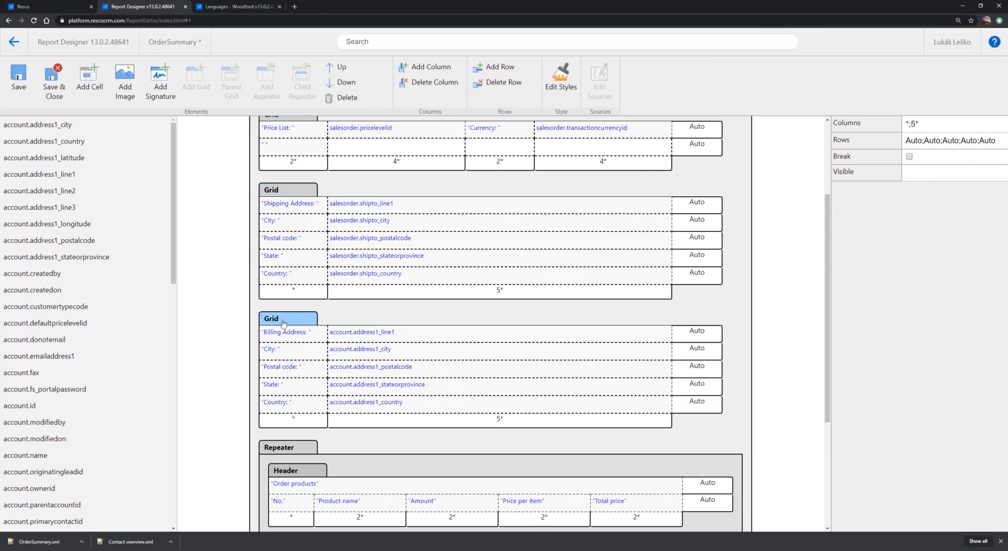
left_click(929, 174)
type("{Use shipping address instead of billing address?}")
left_click_drag(916, 173, 847, 181)
left_click(905, 173)
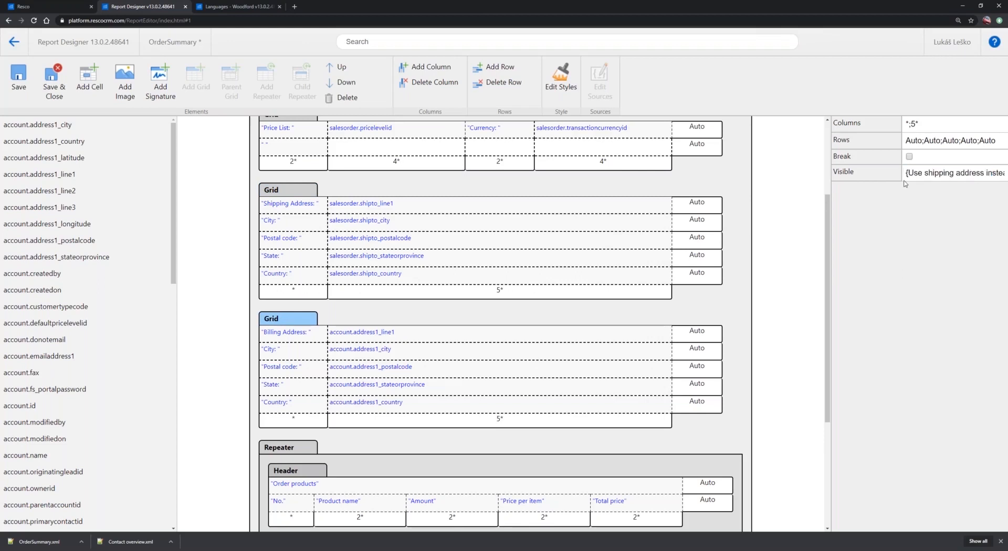
type("!")
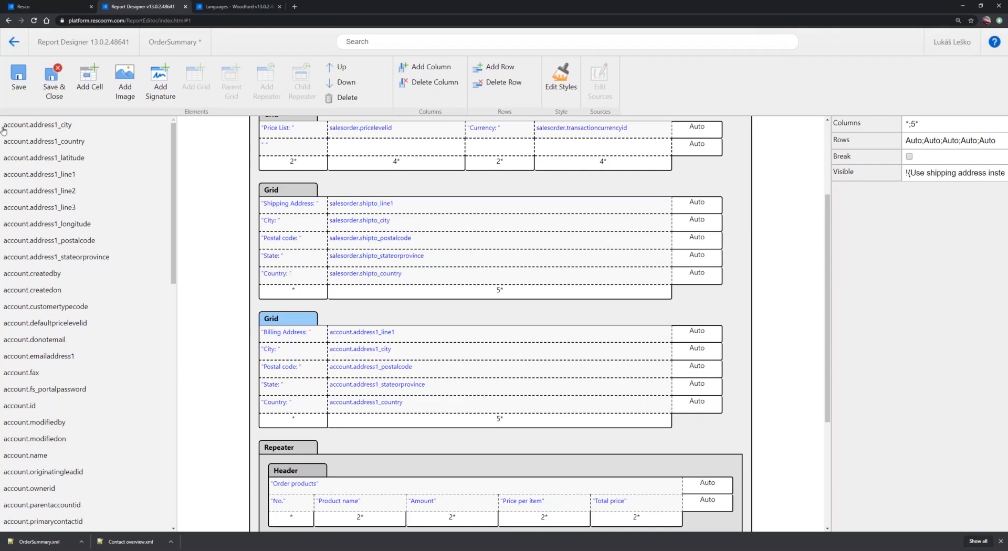
left_click(19, 90)
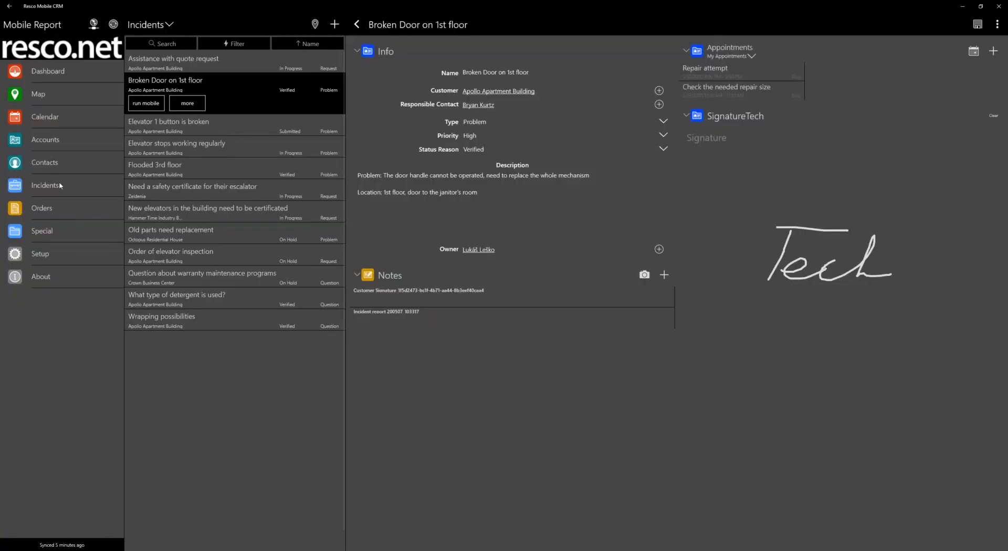
Switch to Resco Mobile CRM, run OrderSummary for the Elevator maintenance order with the shipping address option off, check the address, and discard the report
left_click(40, 209)
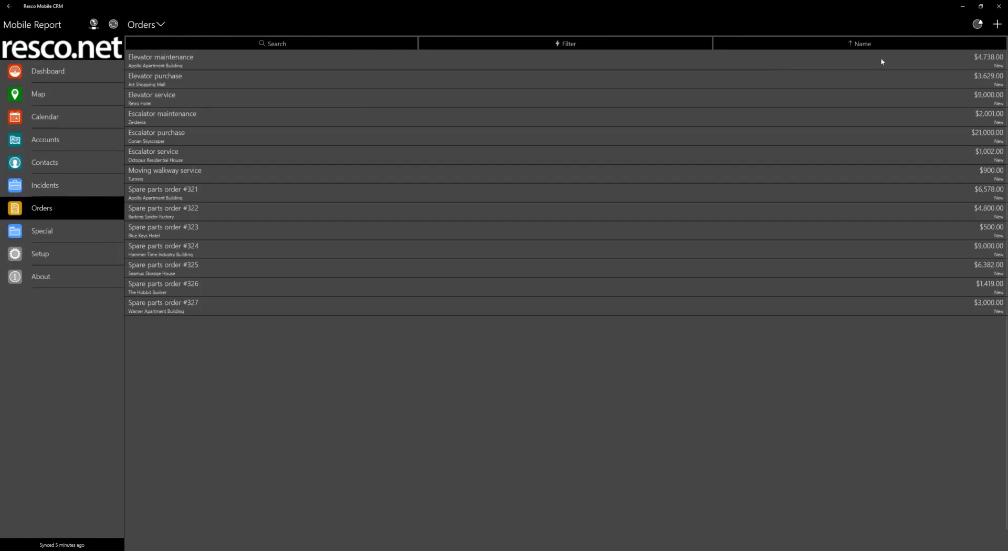
left_click(842, 64)
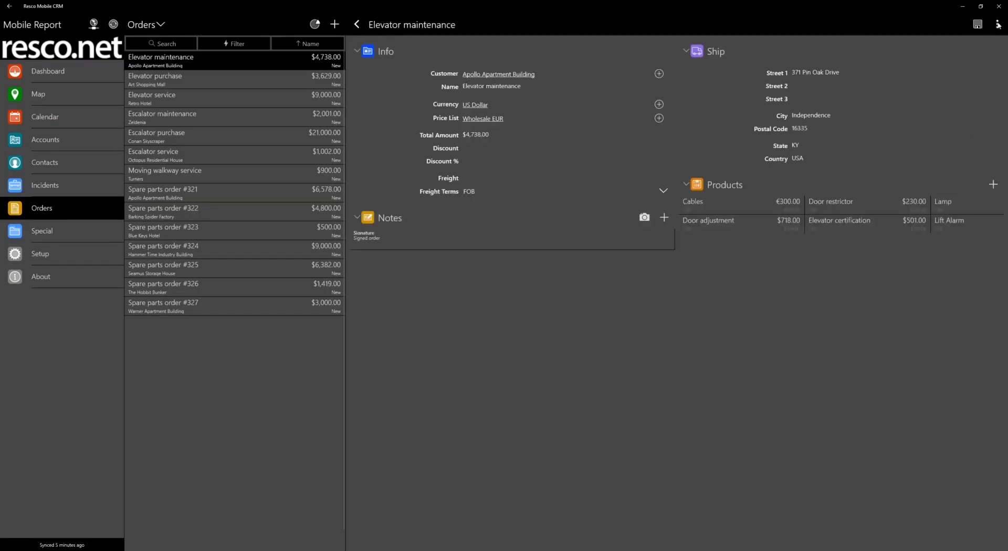
left_click(998, 25)
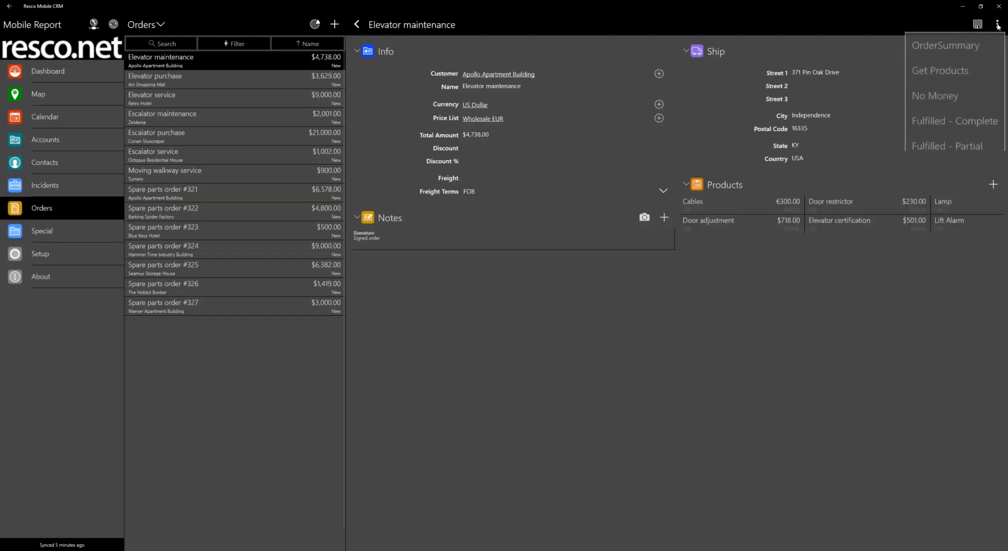
left_click(944, 46)
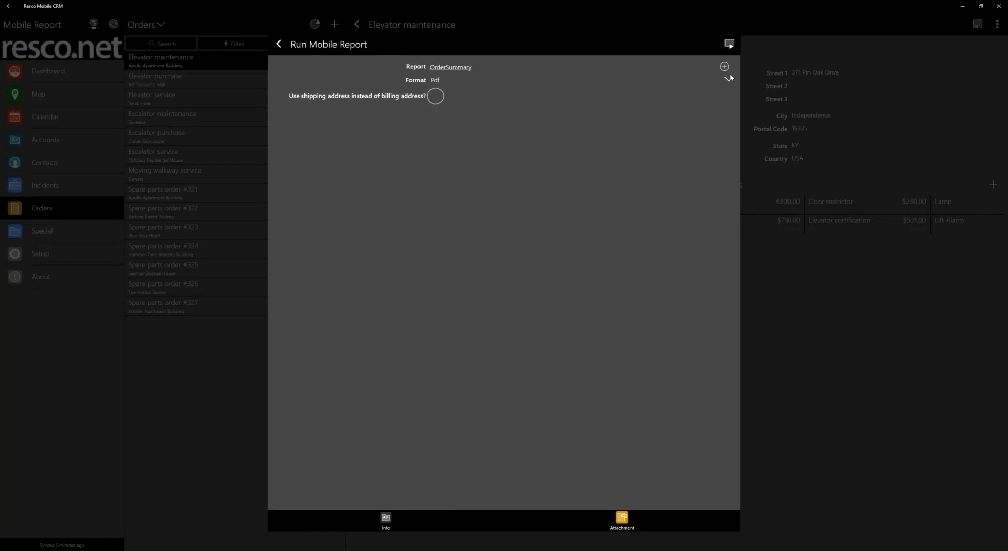
left_click(729, 45)
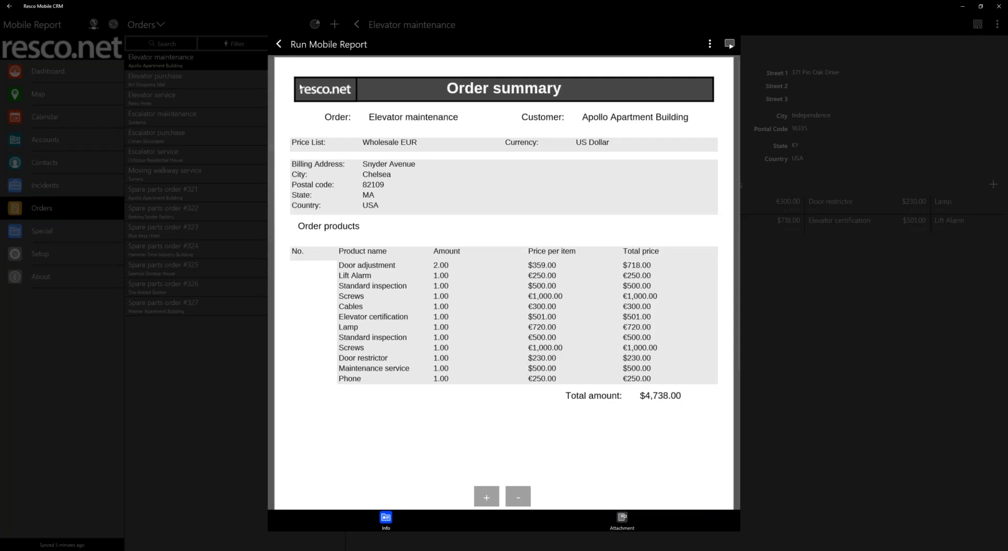
left_click(282, 46)
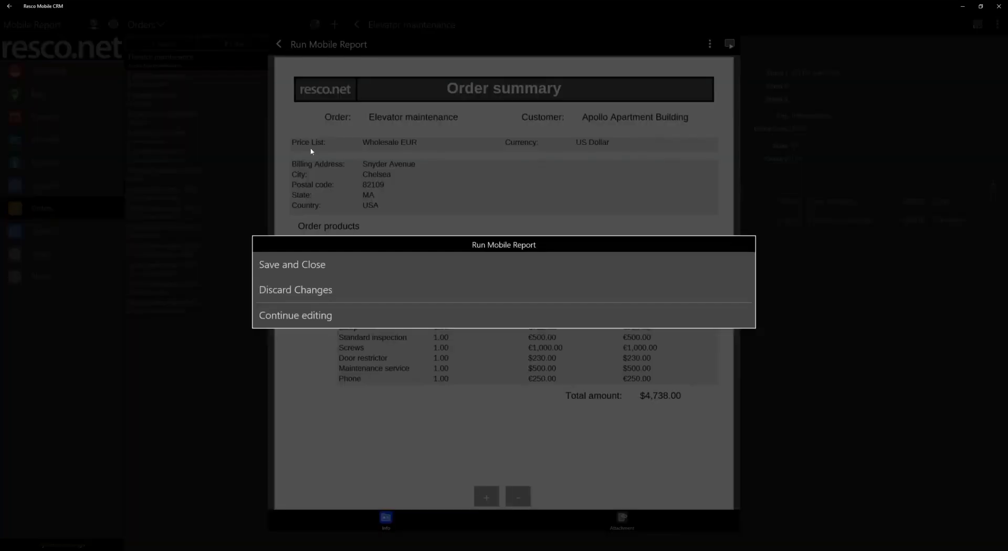
left_click(306, 290)
Run OrderSummary again with "Use shipping address instead of billing address?" enabled, check the address shown, and discard the report
left_click(998, 25)
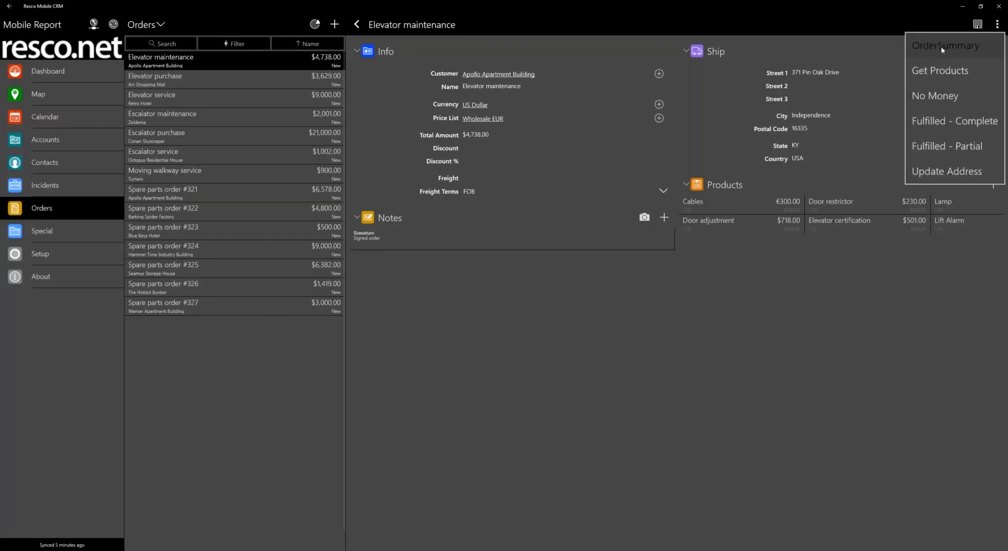
left_click(935, 52)
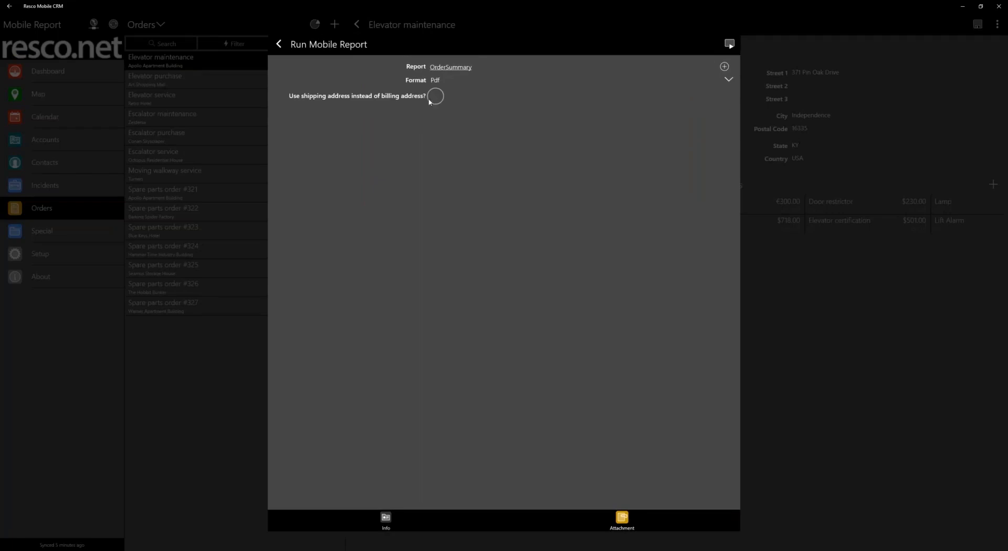
left_click(436, 98)
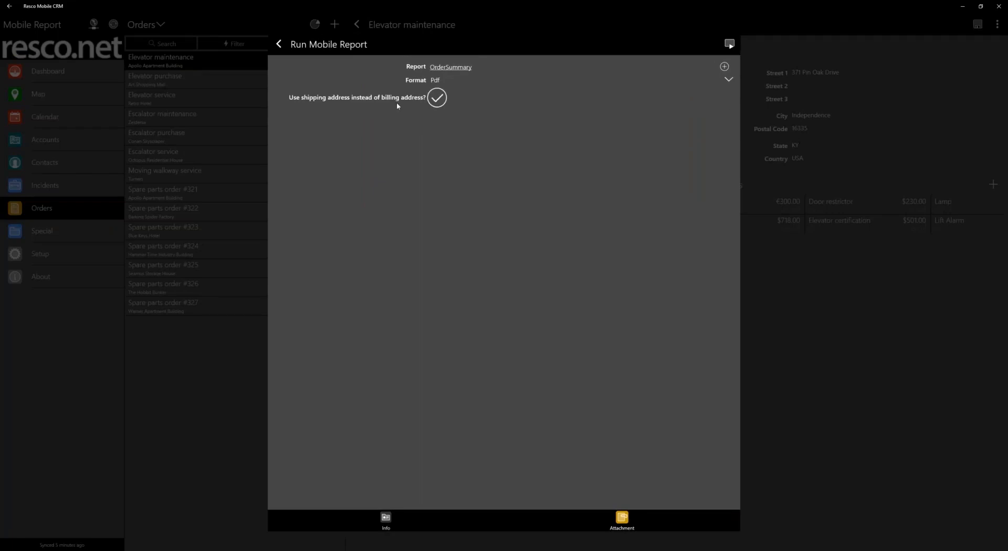
left_click(729, 44)
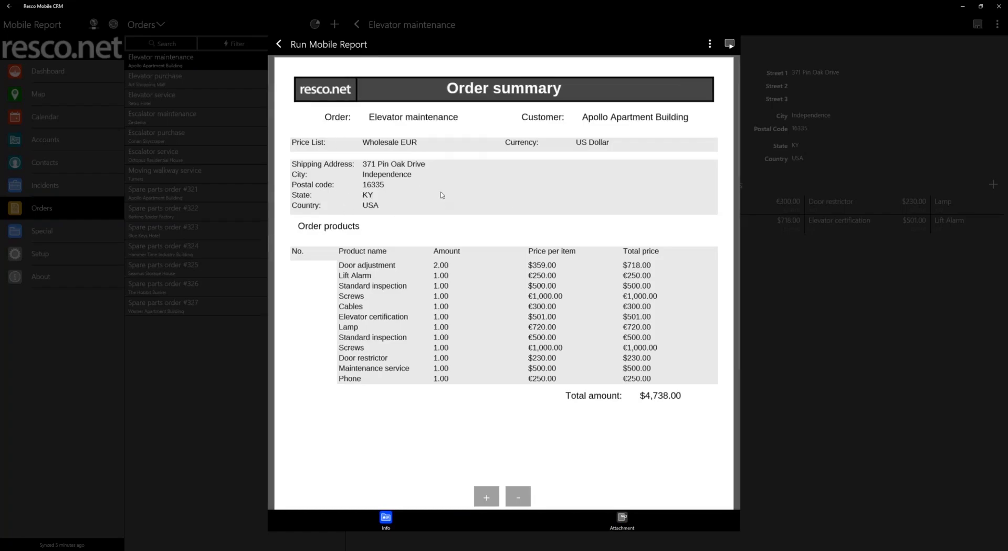
left_click(279, 44)
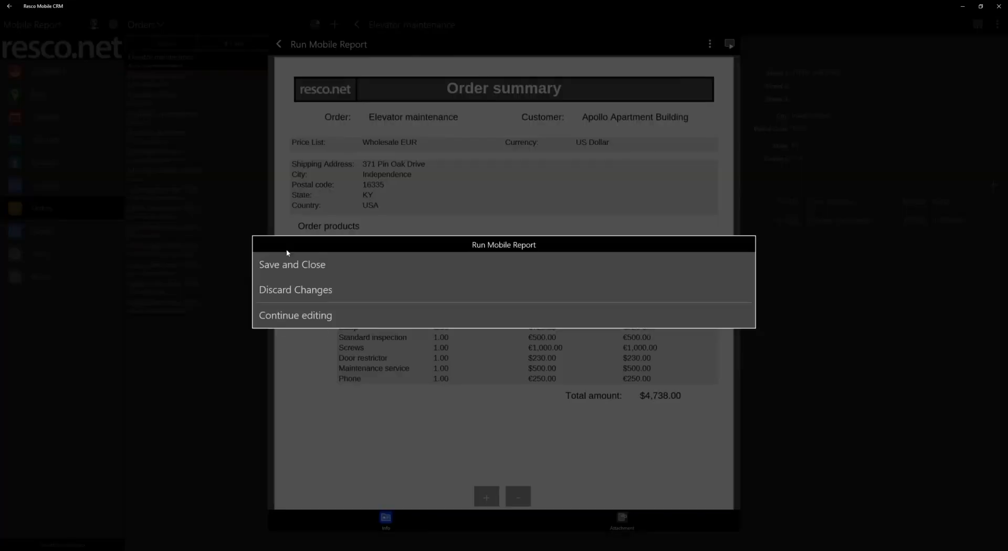
left_click(293, 291)
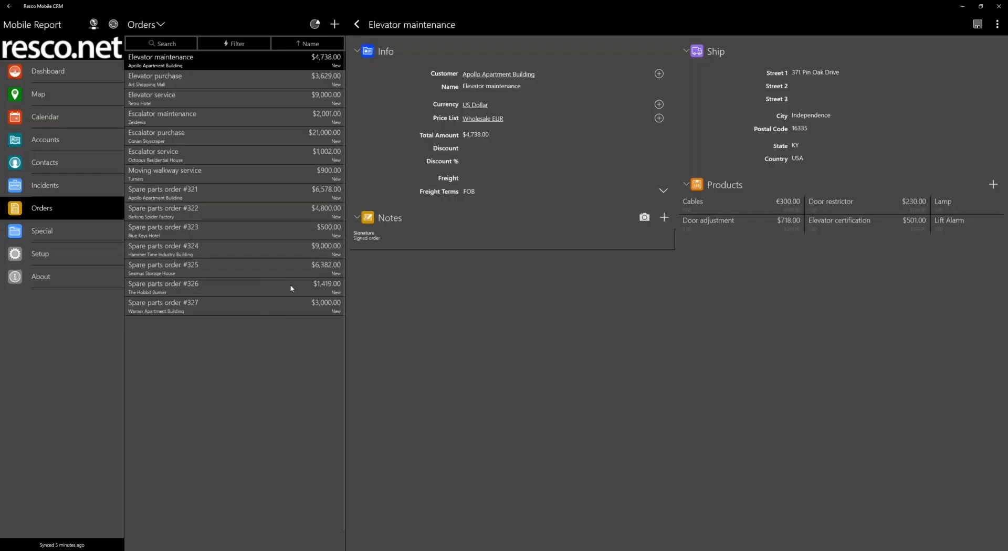
Switch to Report Designer and inspect the order products repeater, including its "No." column, in the OrderSummary report
key("alt+Tab")
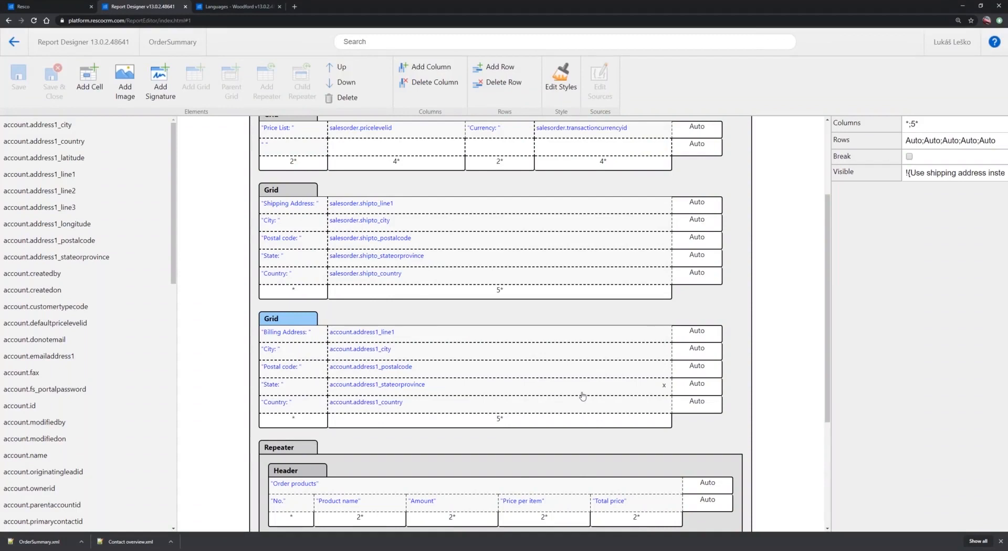
scroll(574, 374, "down", 3)
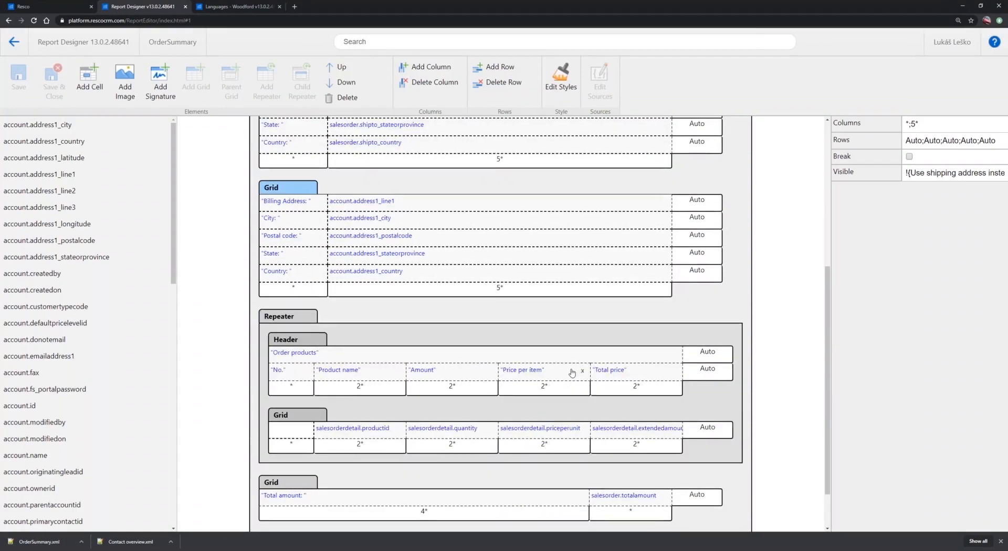
scroll(572, 374, "down", 1)
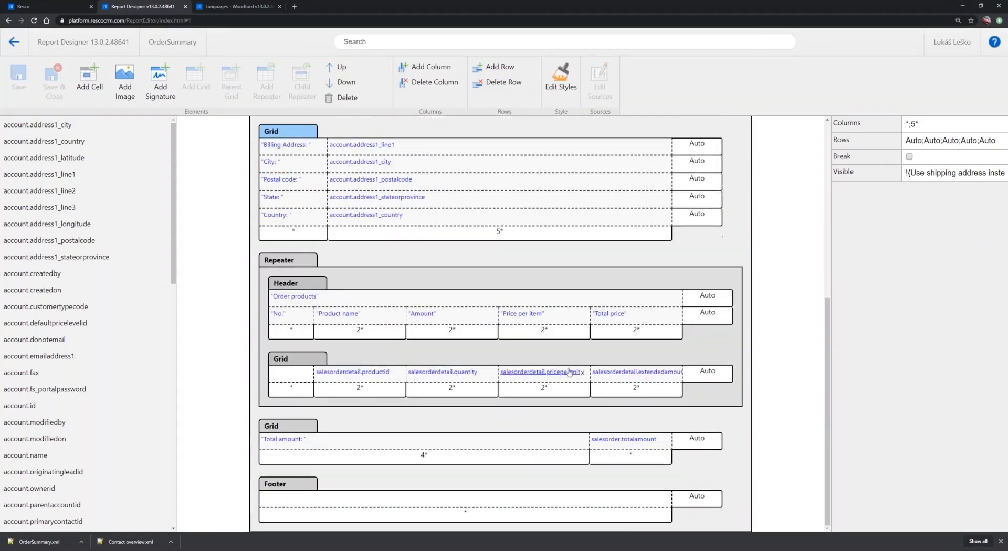
left_click(285, 265)
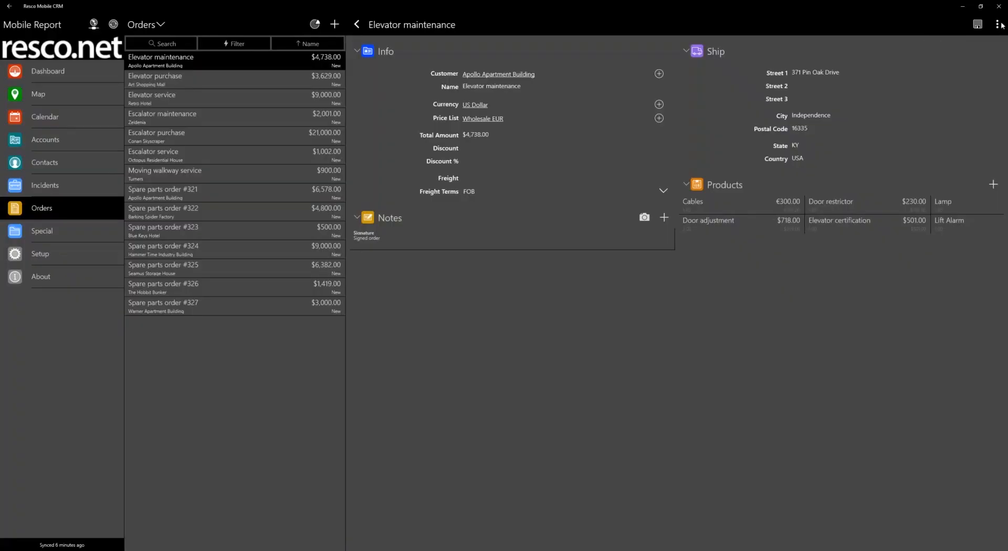
Switch to Resco Mobile CRM, run OrderSummary for the Elevator maintenance order to examine the "No." column, and discard the report
left_click(997, 24)
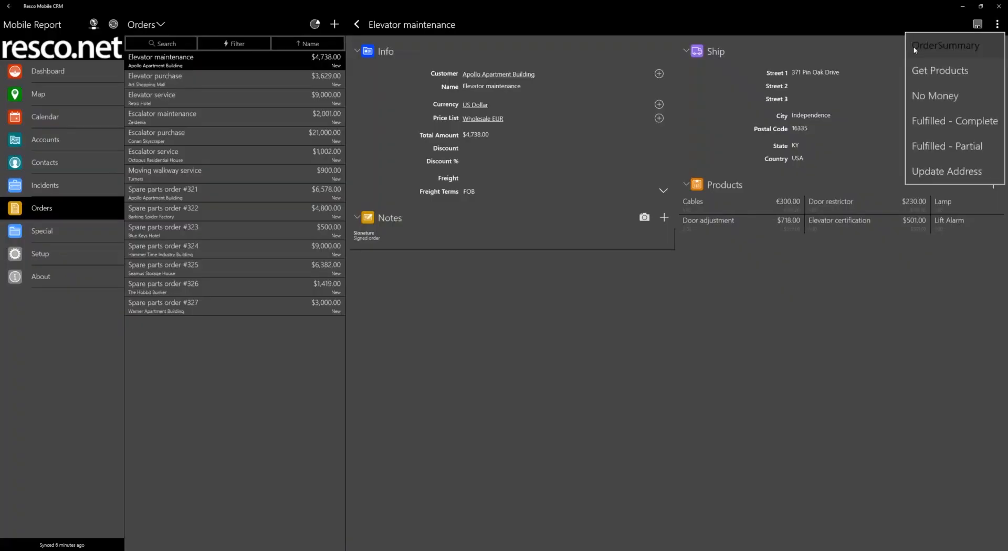
left_click(945, 45)
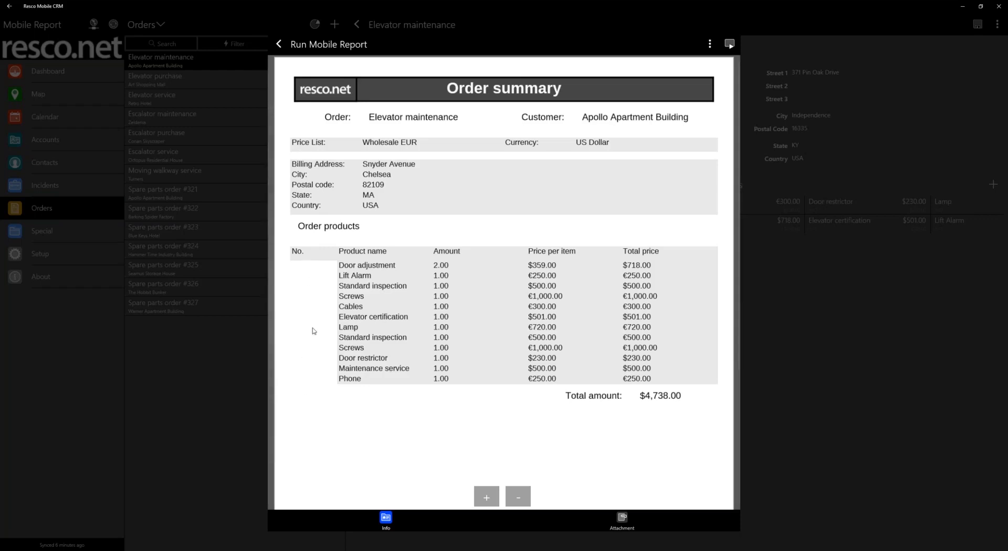
left_click(279, 44)
left_click(295, 290)
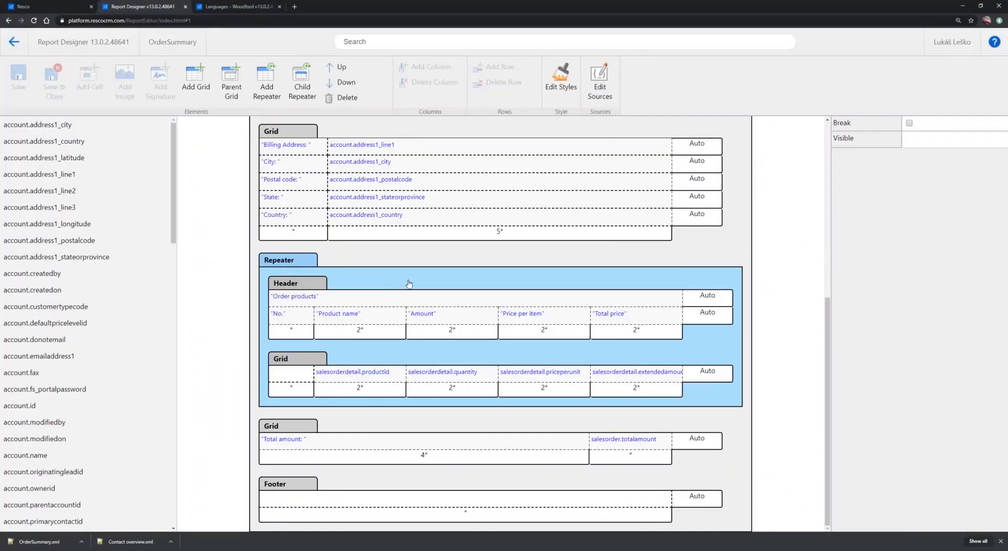
Switch to Report Designer and add a Decimal variable named NumberingBody to the sources of the report body
scroll(399, 293, "up", 4)
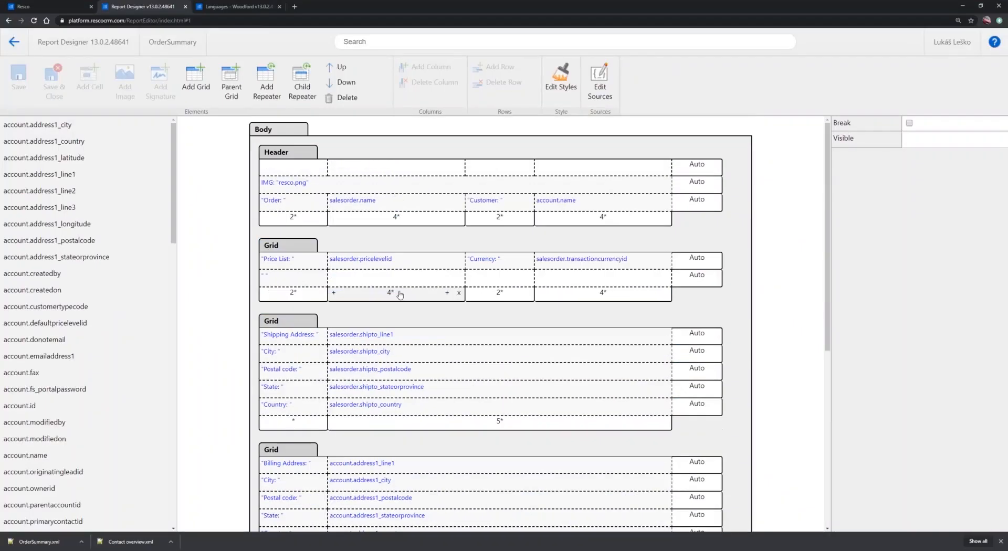
left_click(269, 131)
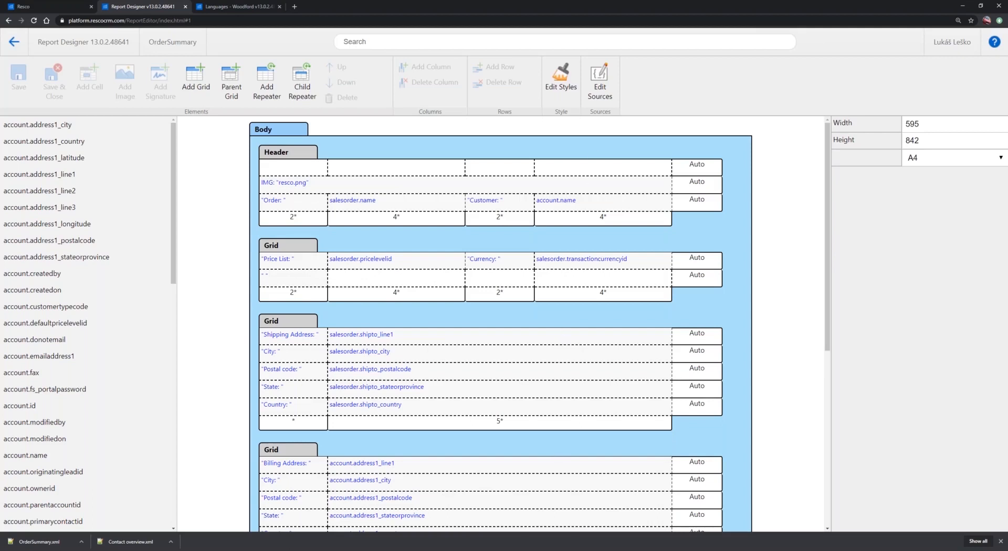
left_click(600, 80)
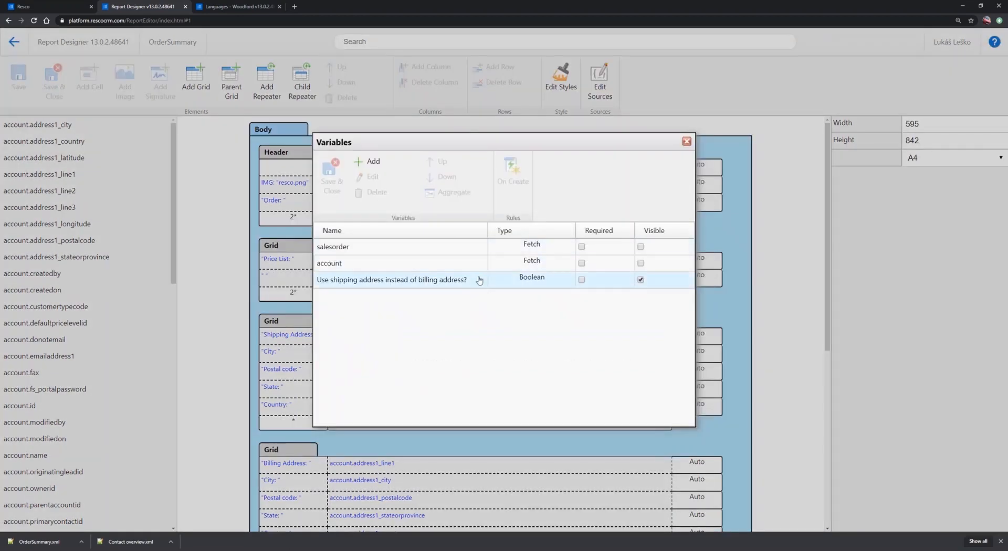
left_click(376, 161)
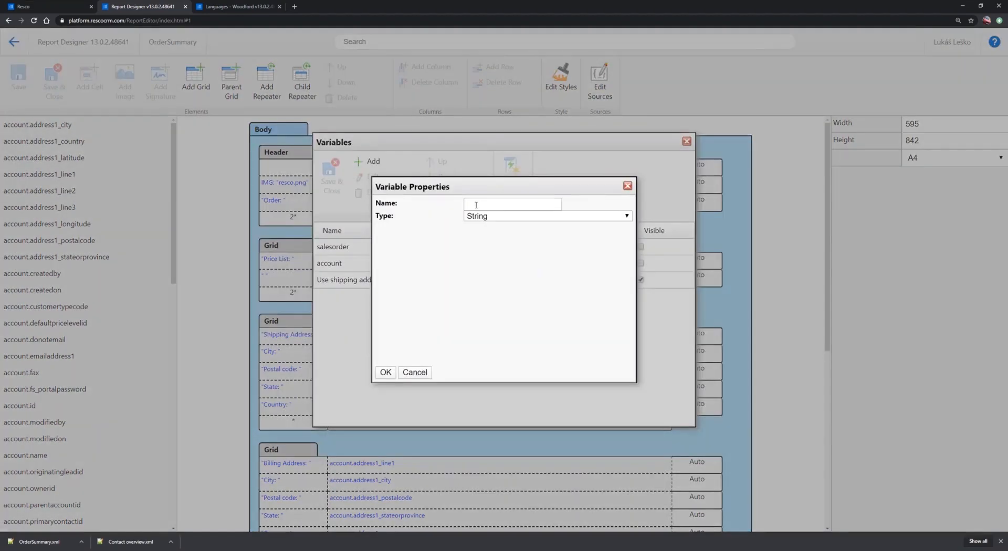
left_click(492, 216)
left_click(493, 240)
left_click(485, 204)
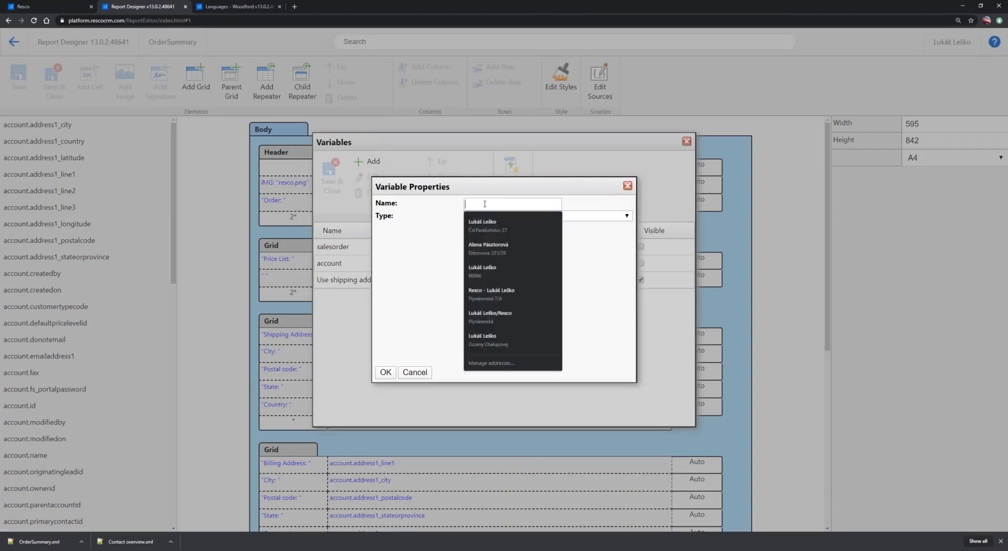
type("Nu")
type("eringBody")
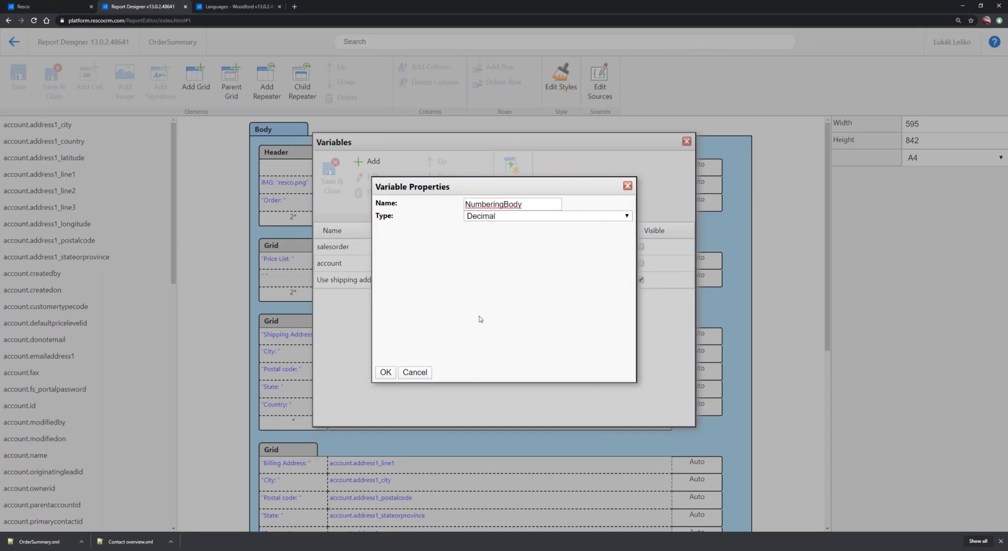
left_click(389, 374)
Create an On Create rule that assigns 1 to Report.NumberingBody, and save both the rule and the report's variables
left_click(385, 301)
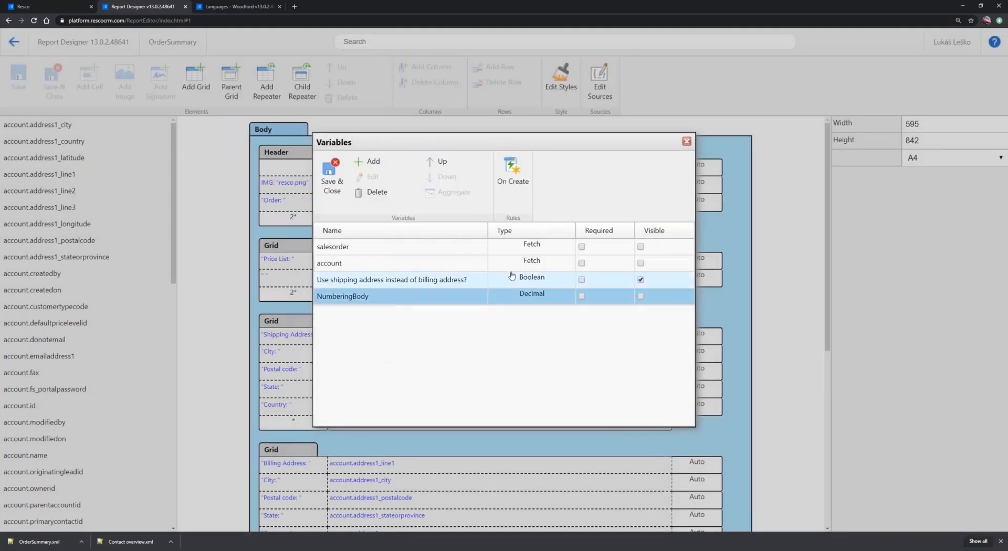
left_click(512, 175)
left_click(533, 88)
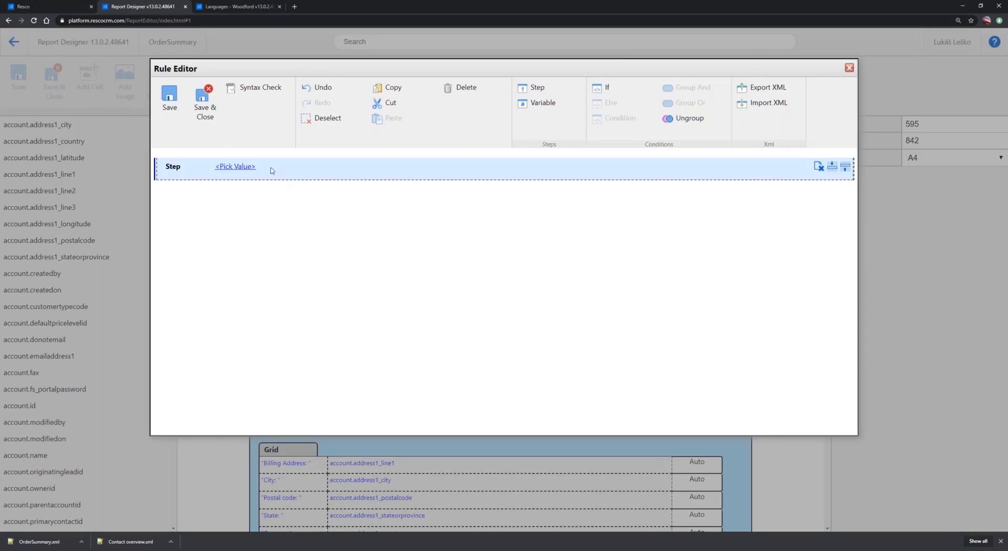
left_click(238, 167)
left_click(240, 168)
left_click(232, 193)
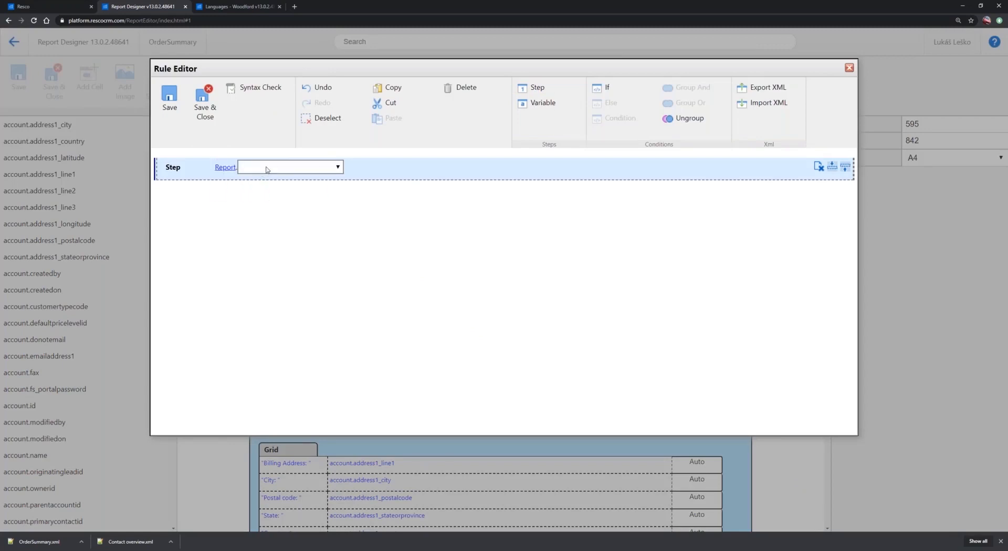
left_click(264, 168)
left_click(268, 206)
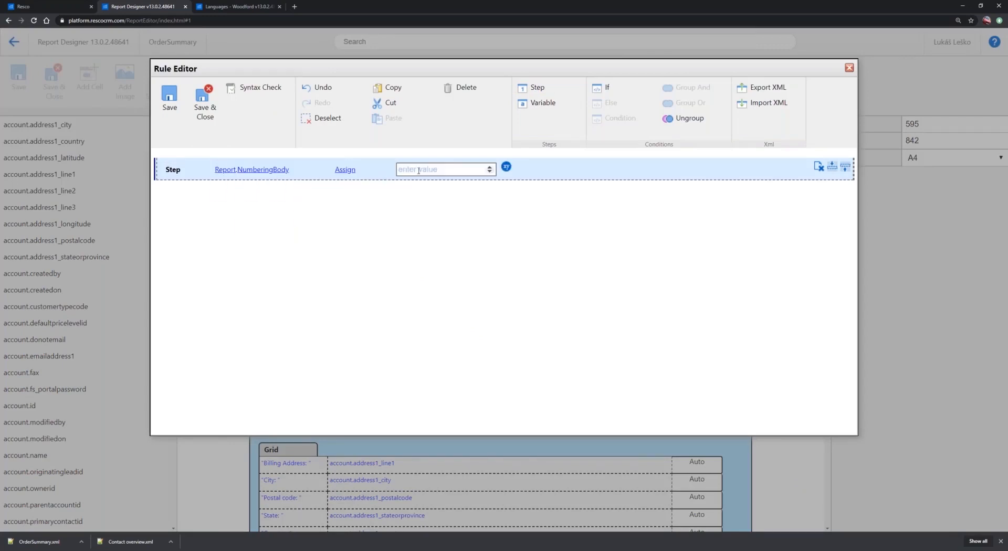
left_click(416, 171)
type("1")
left_click(202, 107)
left_click(332, 182)
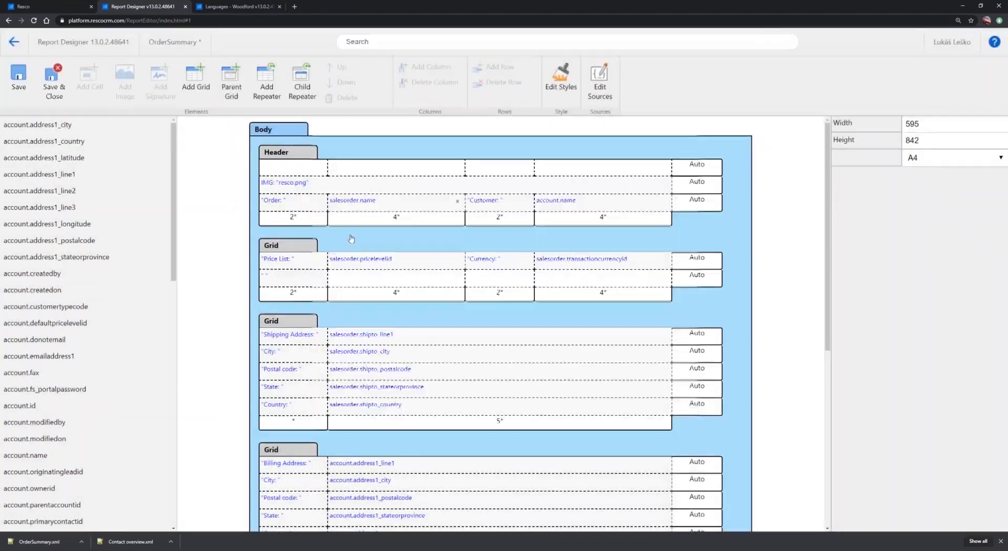
Add a Decimal variable named NumberingRepeater to the sources of the order products repeater
scroll(286, 263, "down", 6)
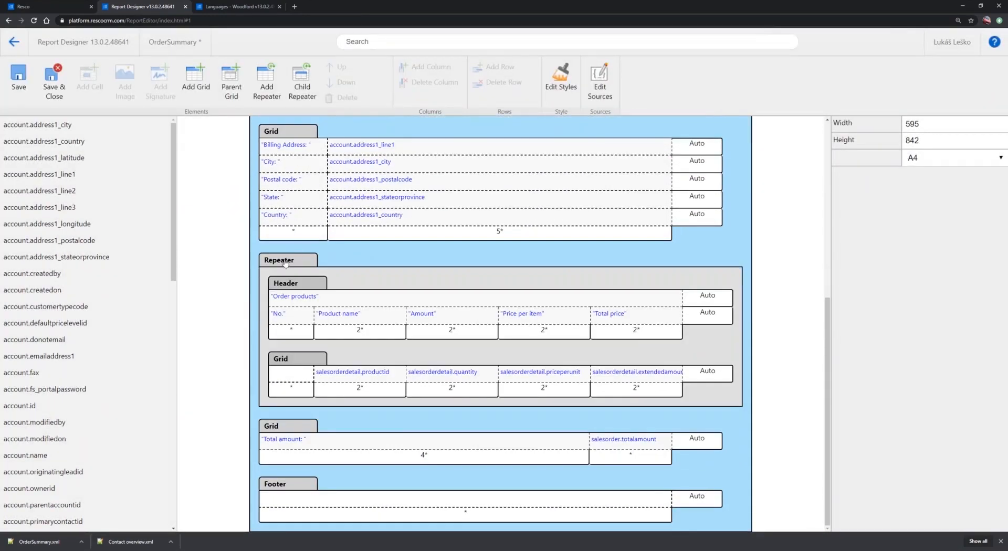
left_click(285, 263)
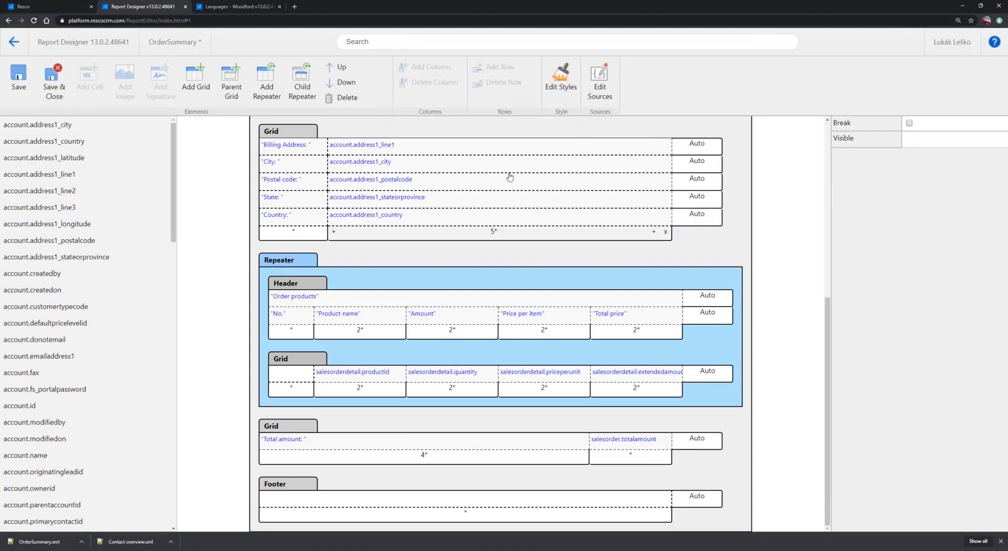
left_click(599, 81)
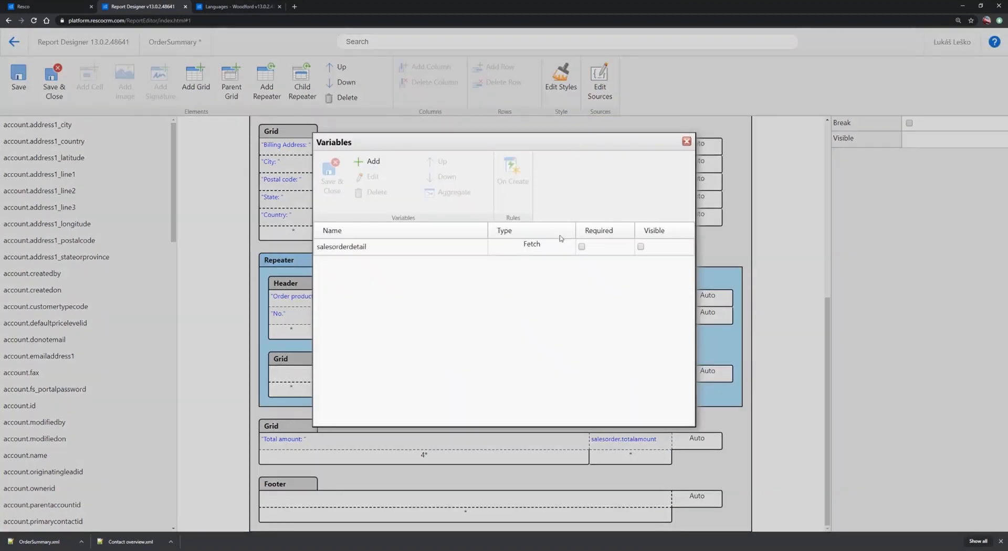
left_click(372, 165)
left_click(474, 219)
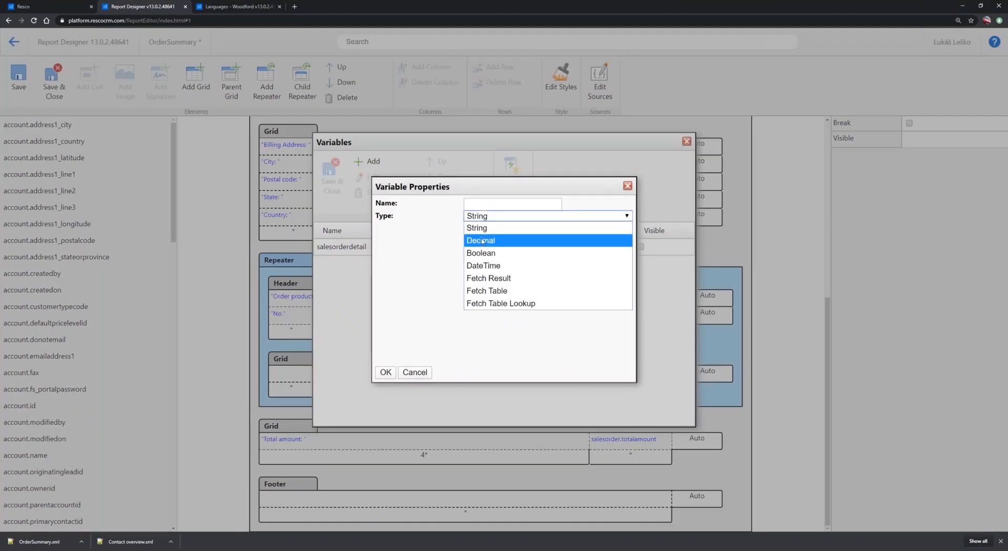
left_click(483, 240)
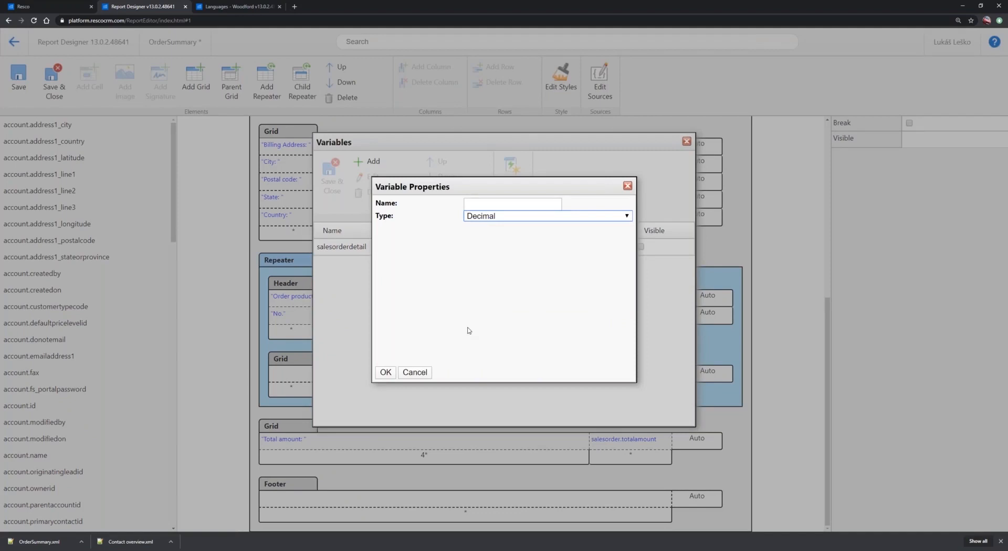
left_click(489, 203)
type("Number")
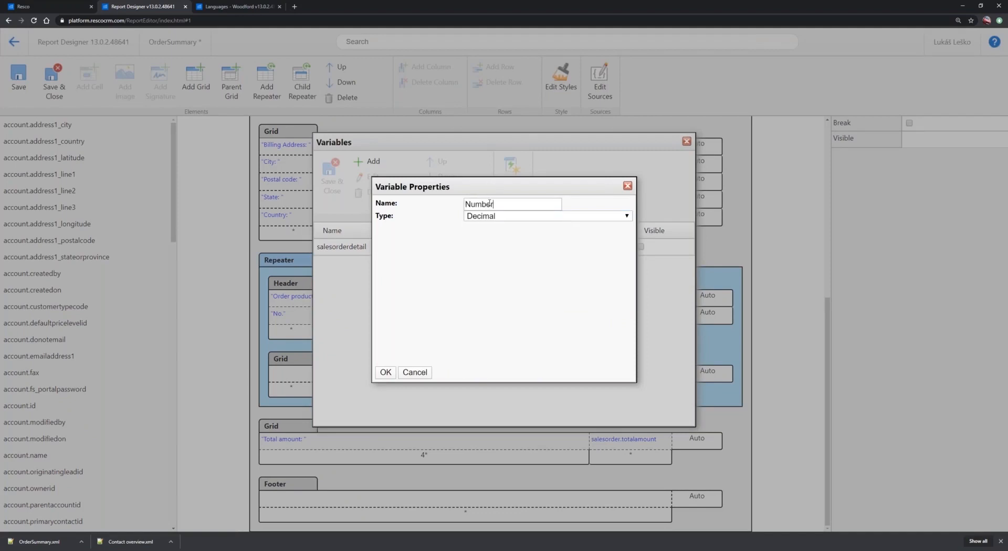
type("ingRebeater")
left_click(518, 204)
key("BackSpace")
type("p")
left_click(387, 373)
Create an On Create rule for the repeater with a step that assigns Report.NumberingBody to Report.NumberingRepeater
left_click(361, 264)
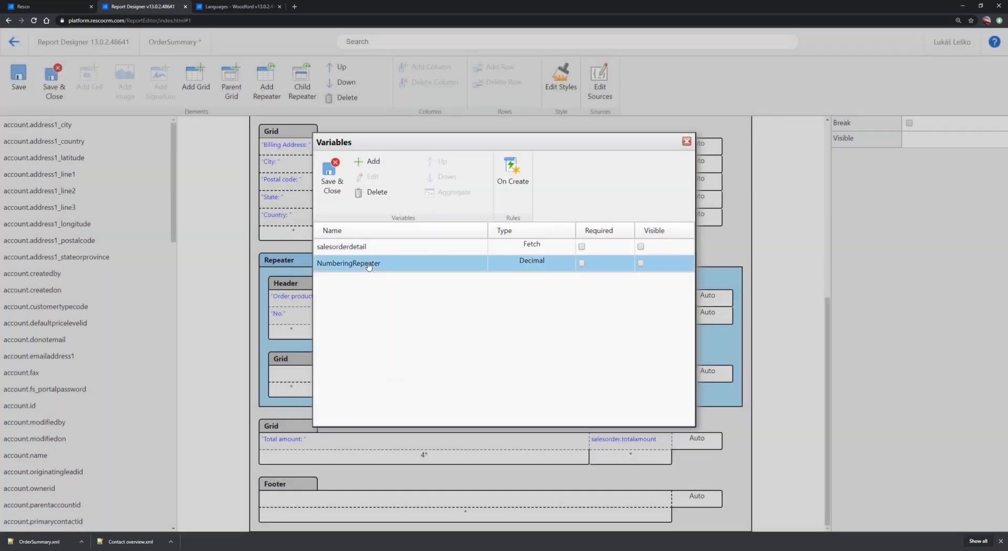
left_click(514, 175)
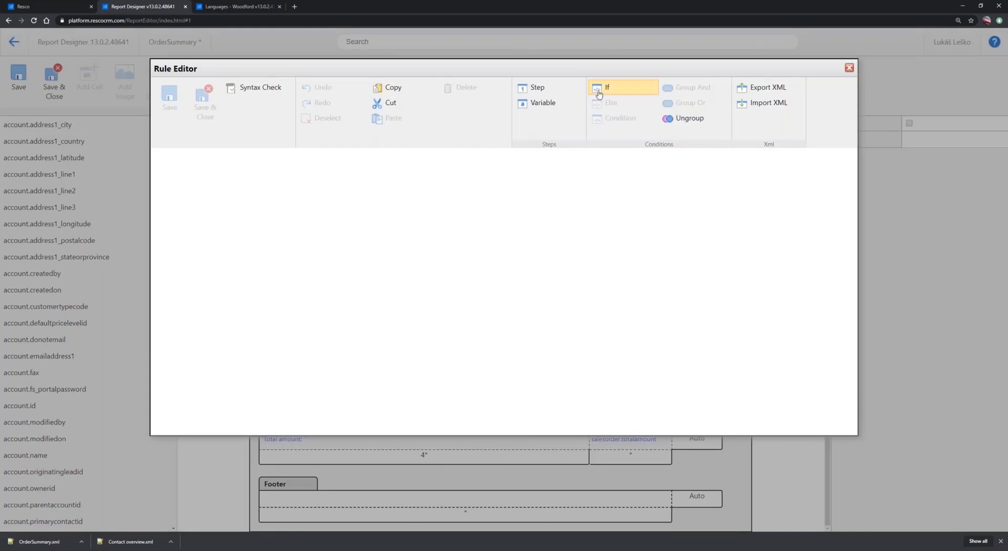
left_click(549, 92)
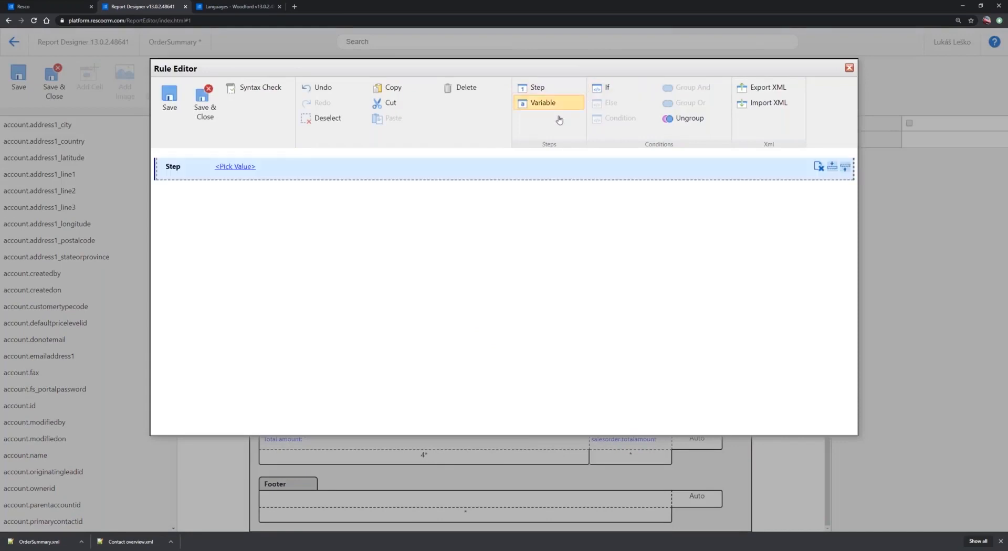
left_click(240, 169)
left_click(231, 193)
left_click(262, 168)
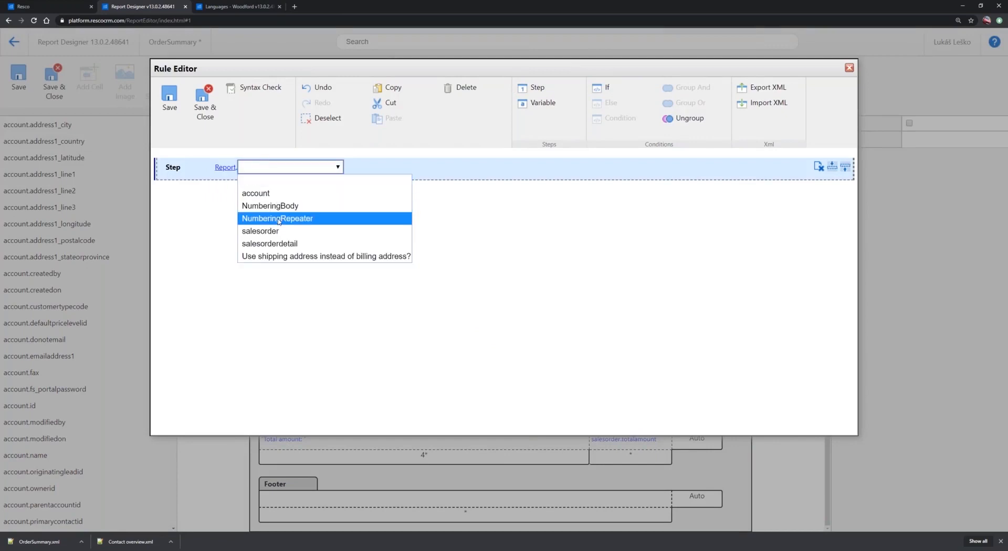
left_click(279, 219)
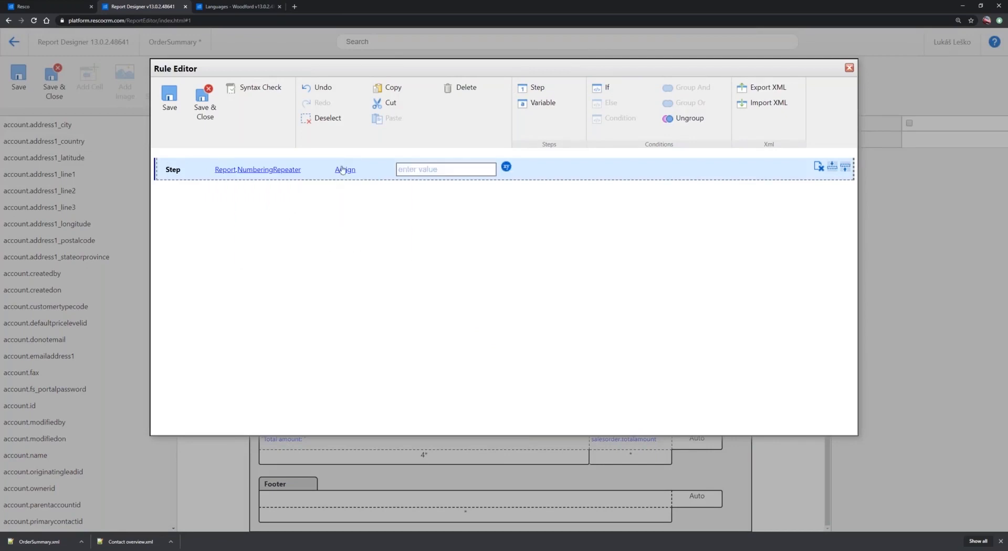
left_click(505, 167)
left_click(424, 171)
left_click(426, 171)
left_click(429, 195)
left_click(447, 171)
left_click(448, 169)
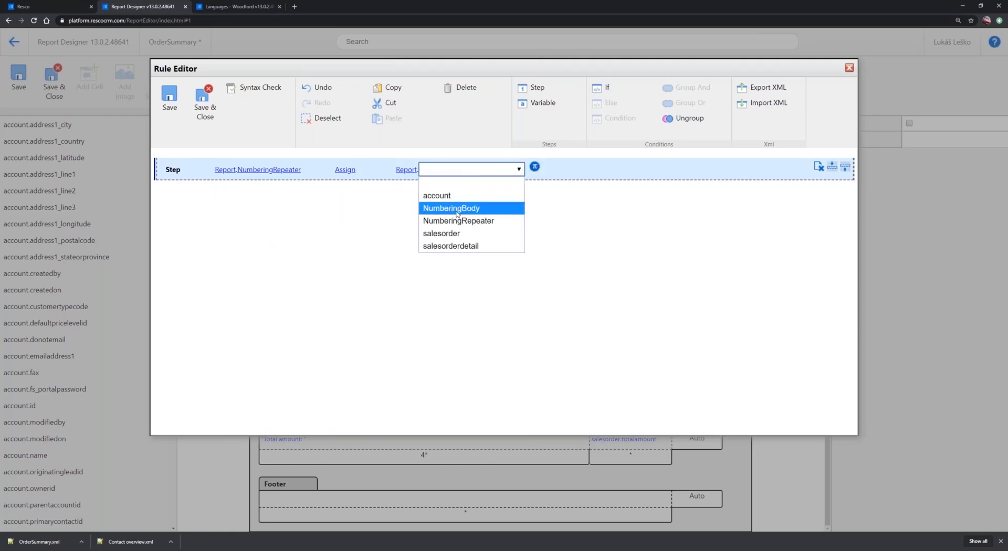
left_click(463, 209)
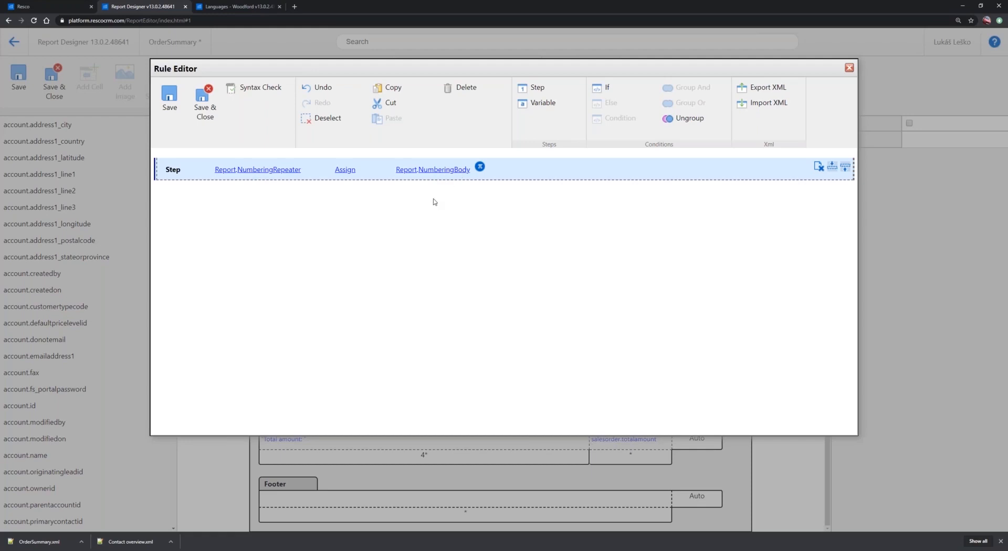
Add a second rule step that applies the Addition operation to Report.NumberingBody
left_click(545, 89)
left_click(236, 189)
left_click(240, 191)
left_click(240, 220)
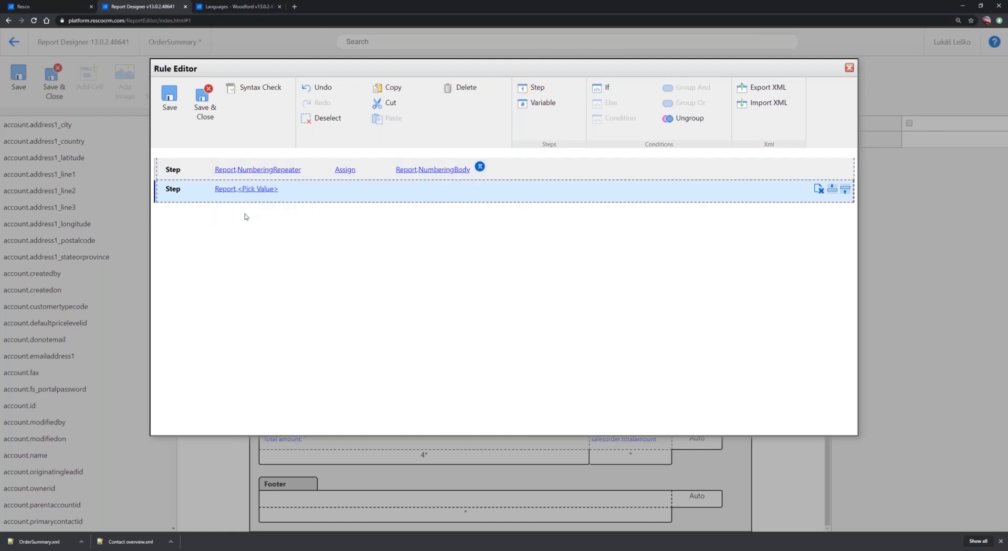
left_click(264, 191)
left_click(265, 225)
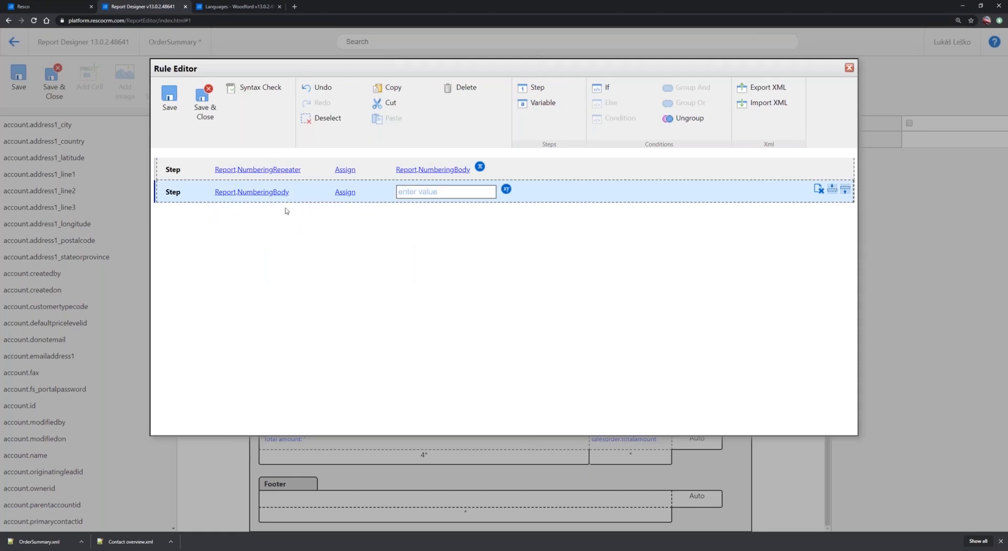
left_click(355, 193)
left_click(351, 195)
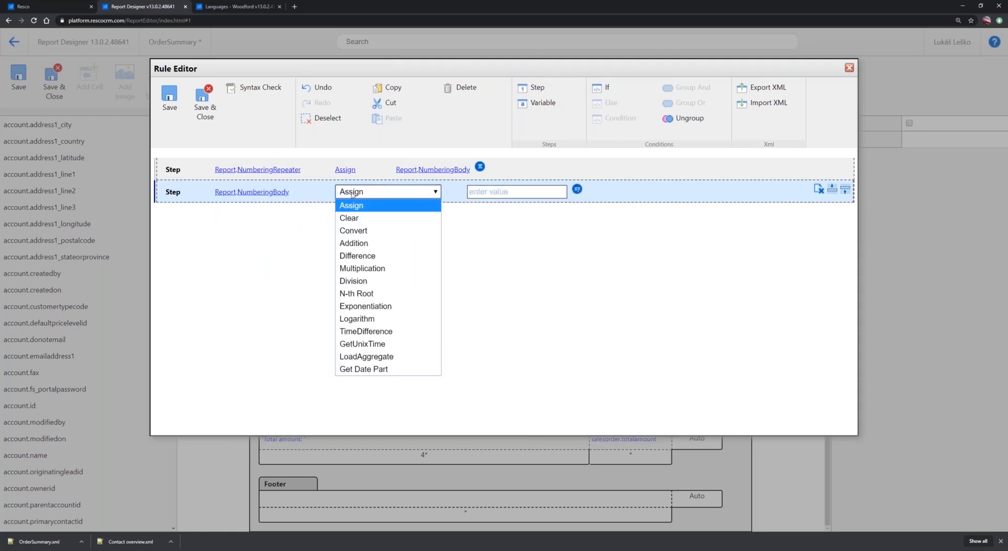
left_click(357, 243)
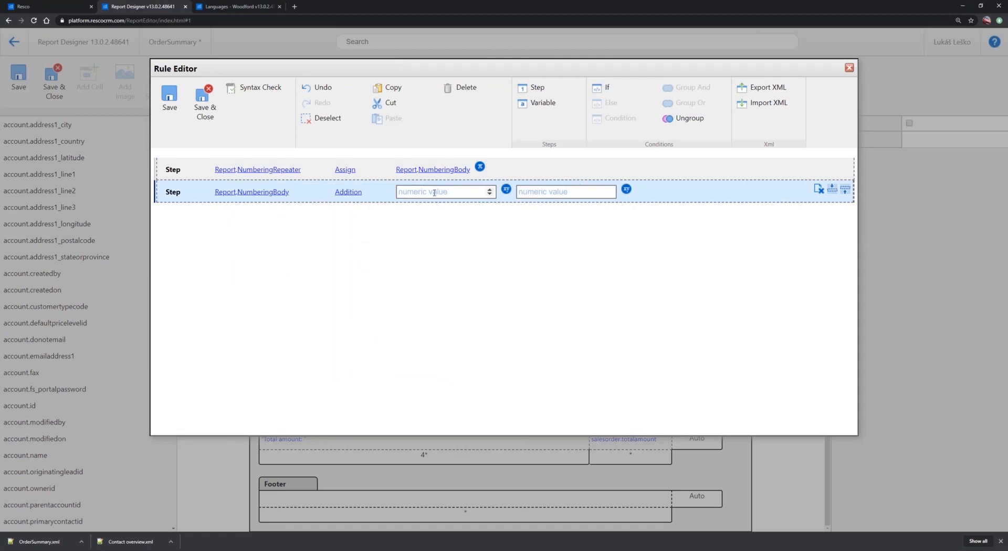
Set the addition's operands to Report.NumberingBody and 1, and save both the rule and the repeater's variables
left_click(507, 189)
left_click(426, 193)
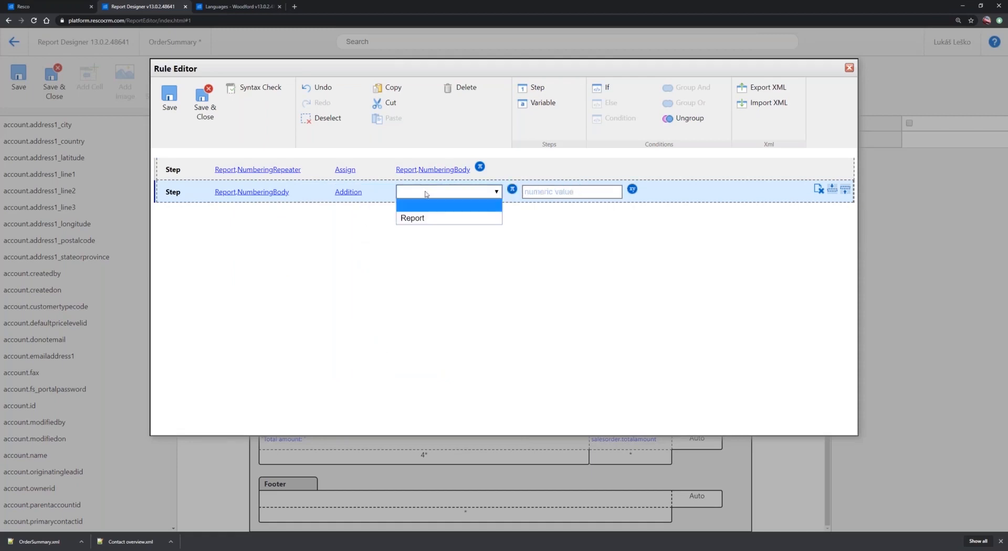
left_click(420, 218)
left_click(447, 192)
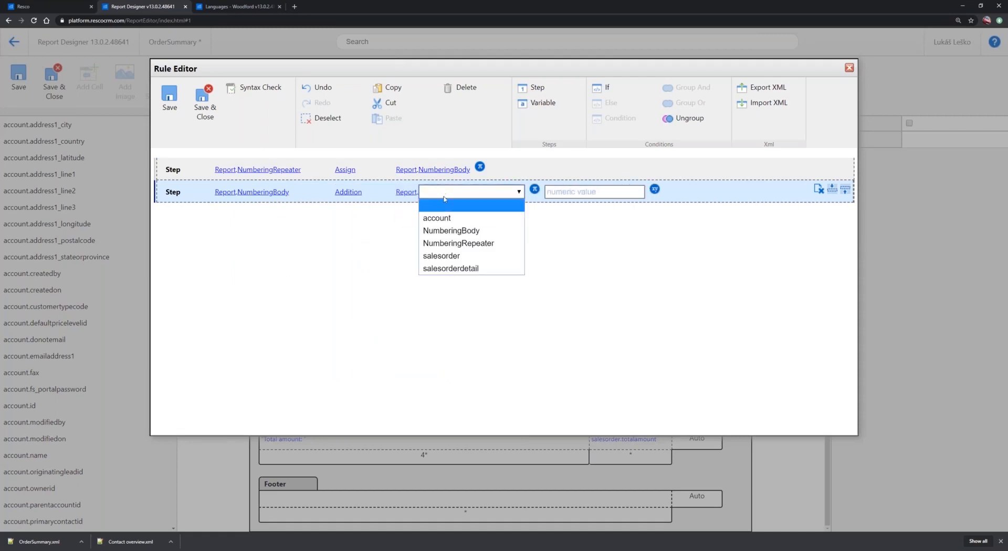
left_click(450, 232)
left_click(546, 193)
type("1")
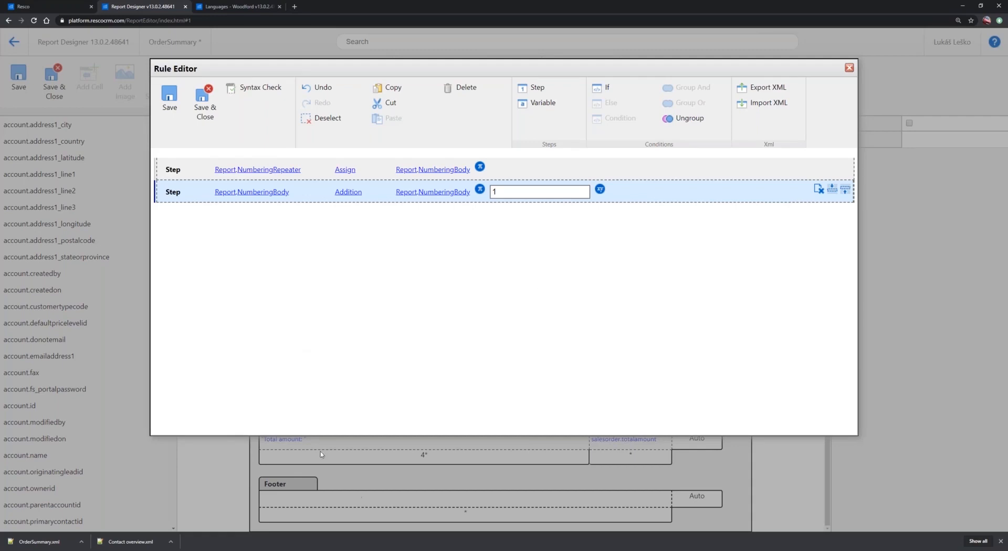
left_click(205, 105)
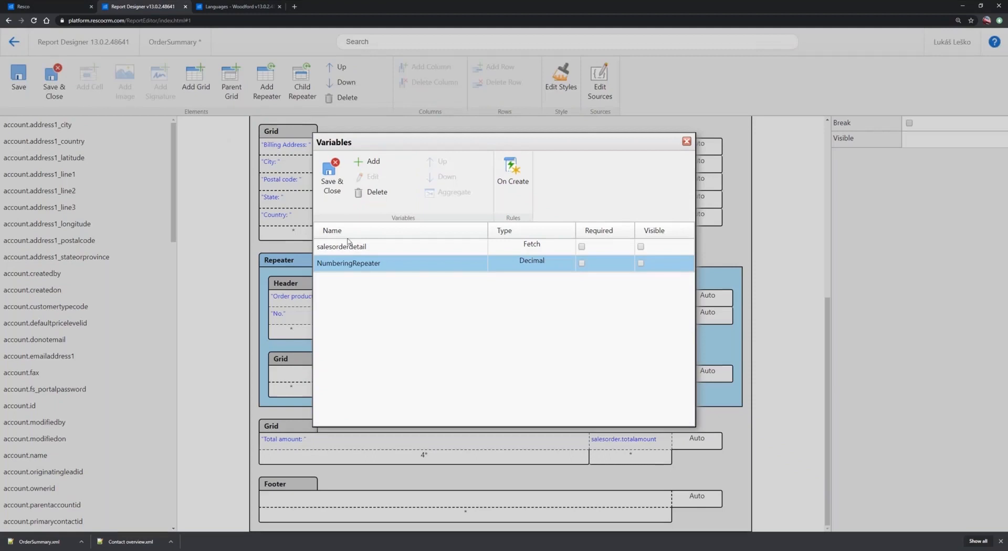
left_click(332, 183)
Place NumberingRepeater in the empty first cell of the repeater's grid, under the "No." column, and save the report
left_click(306, 377)
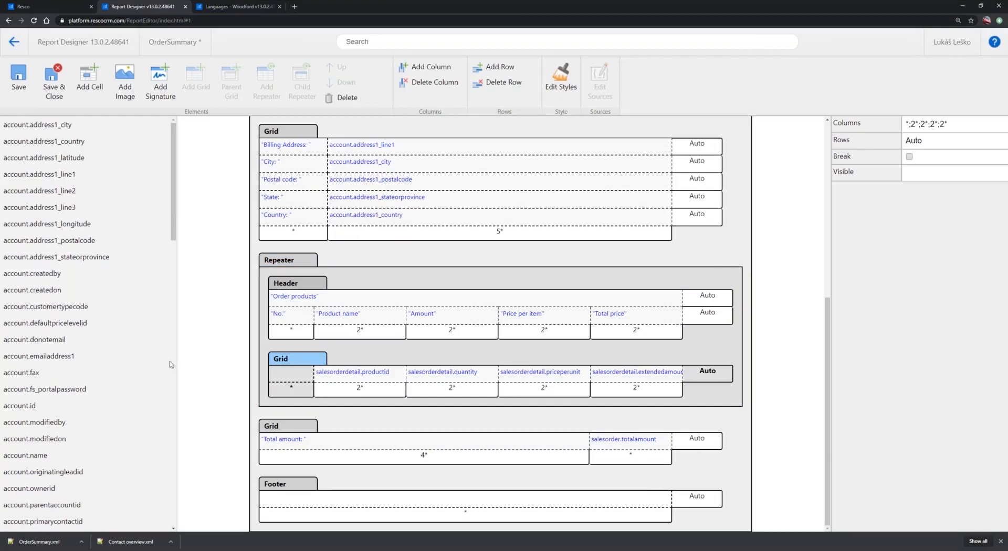
left_click(175, 416)
left_click_drag(174, 417, 174, 301)
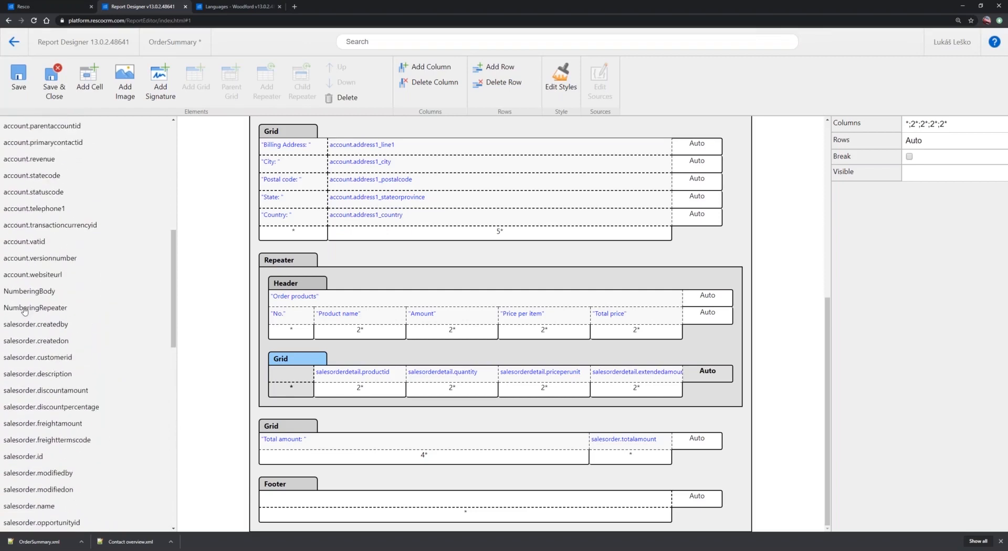
left_click_drag(40, 309, 283, 373)
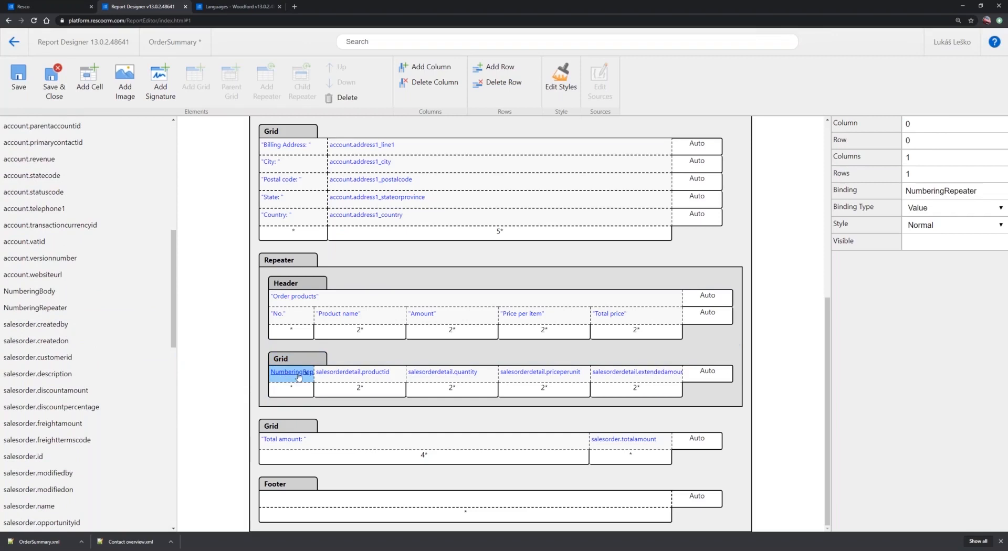
left_click(327, 382)
left_click(277, 382)
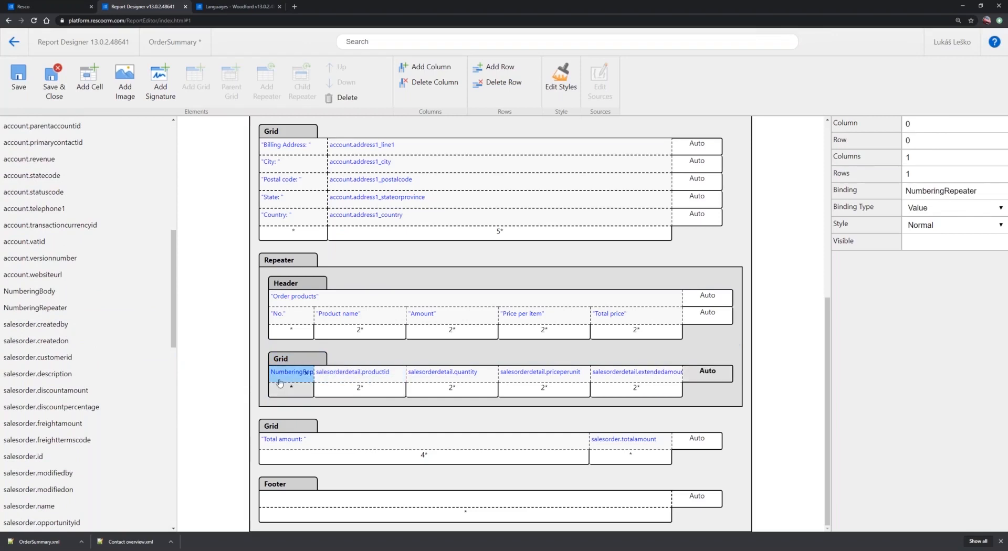
left_click(19, 76)
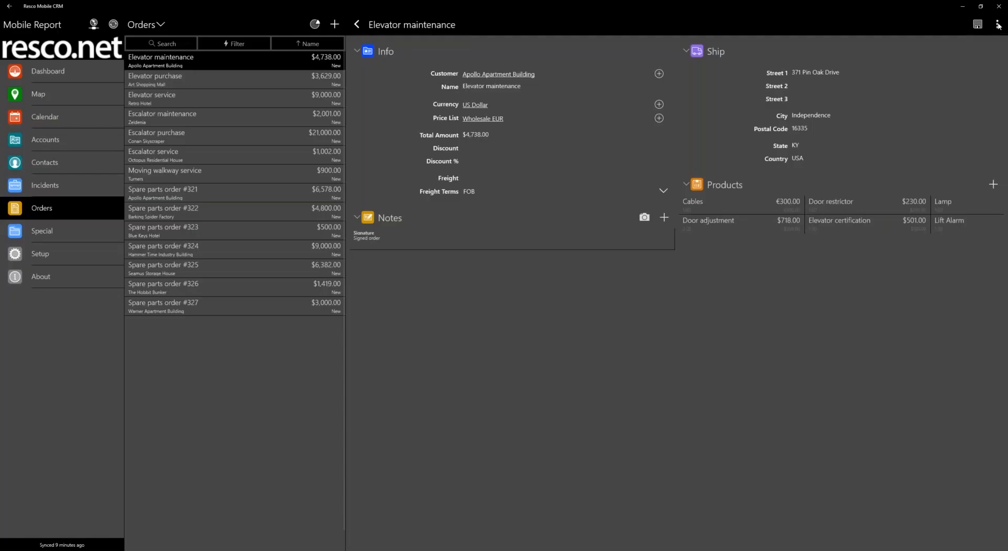
In Resco Mobile CRM, run OrderSummary for the Elevator maintenance order to examine the product numbering, and discard the report
left_click(997, 24)
left_click(941, 47)
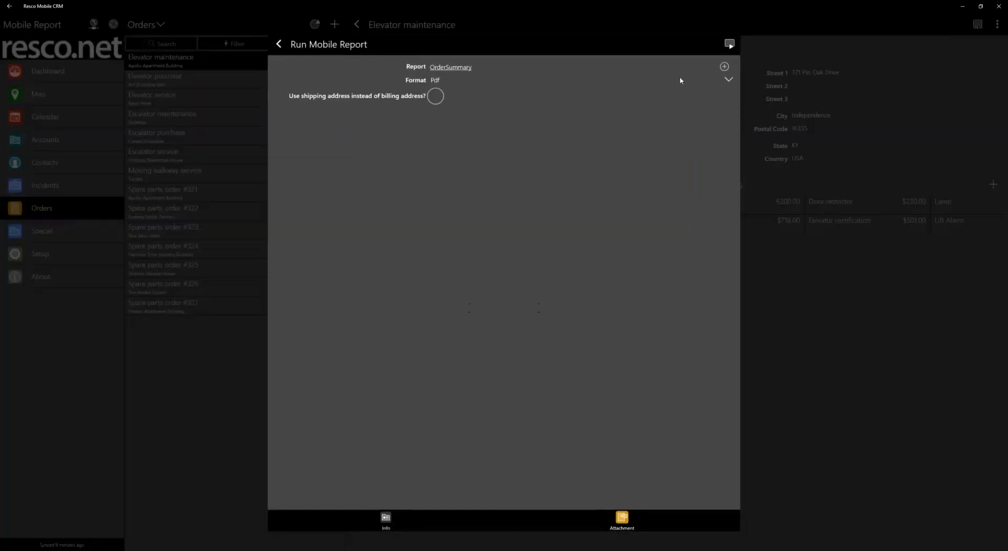
left_click(729, 44)
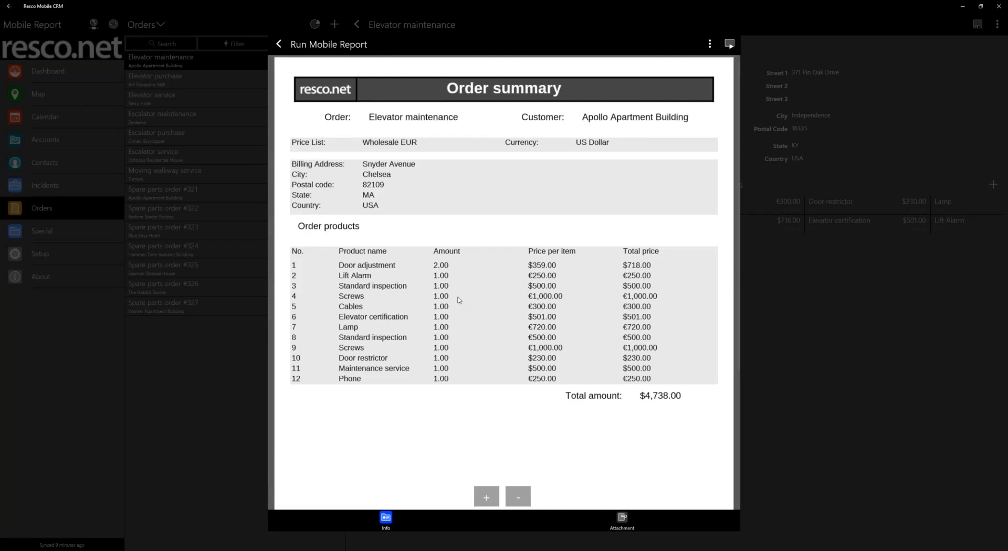
left_click(279, 44)
left_click(324, 290)
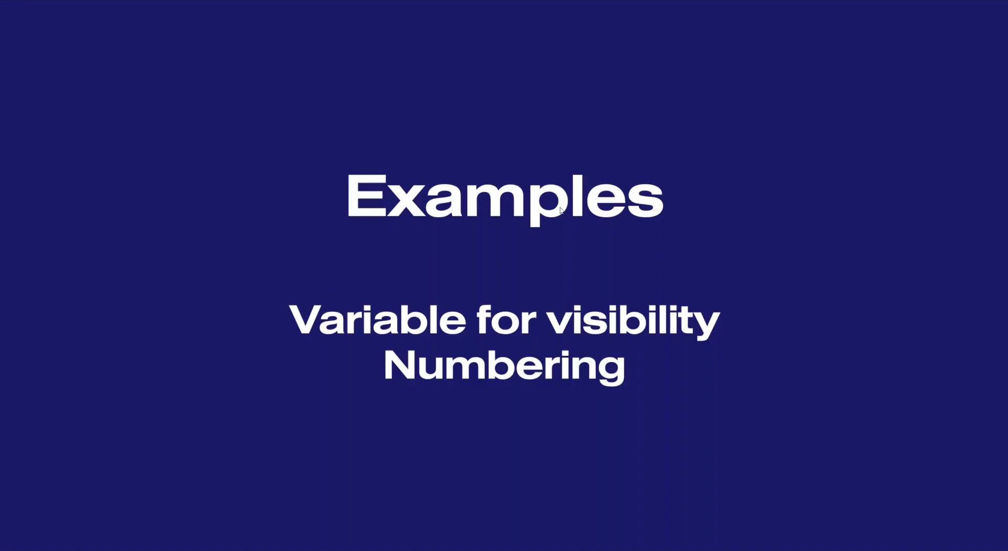
left_click(618, 248)
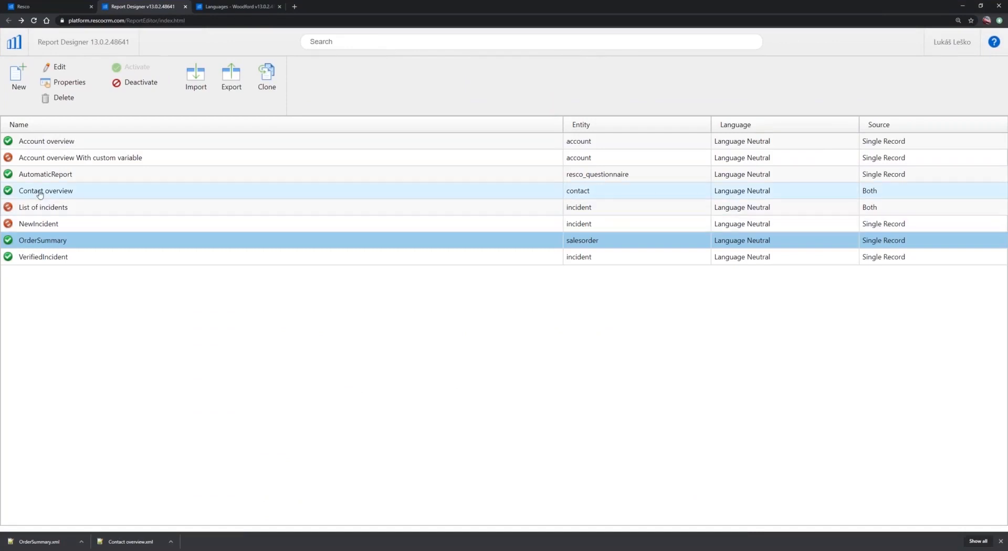
Open the Contact overview report for editing in Report Designer and inspect the empty first column of its repeater grid
double_click(40, 194)
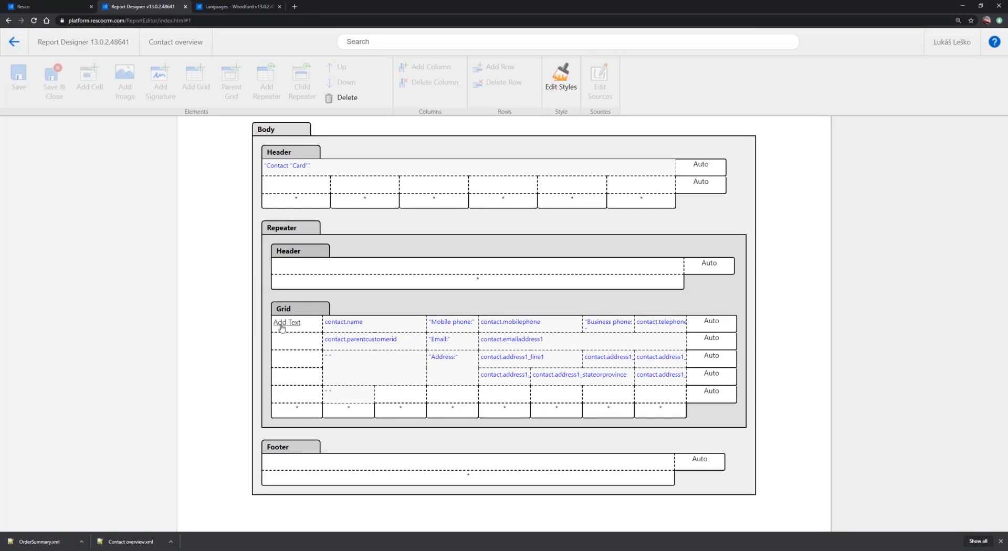
mouse_move(288, 346)
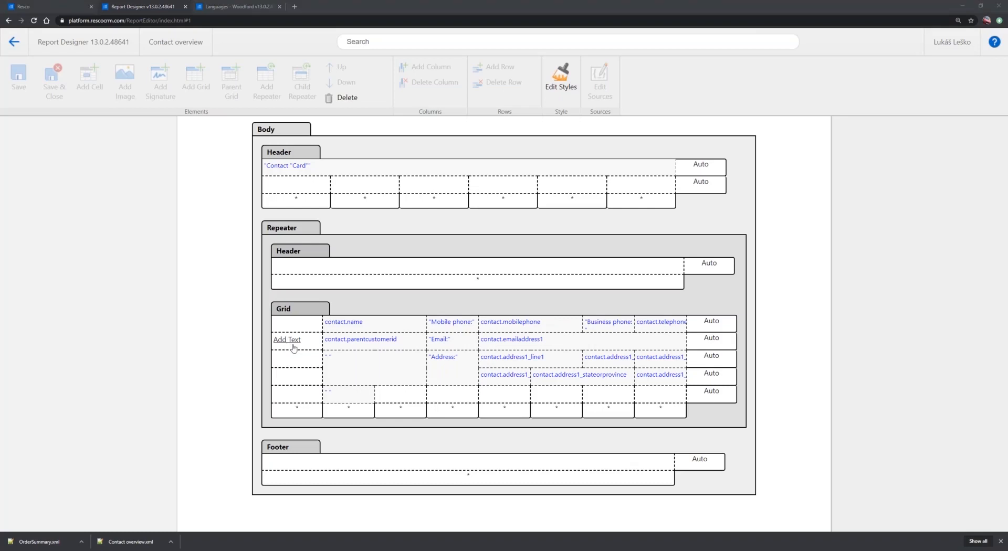
Switch to Resco Mobile CRM, examine the Contacts list with its contact images, and return to Report Designer
key("alt+Tab")
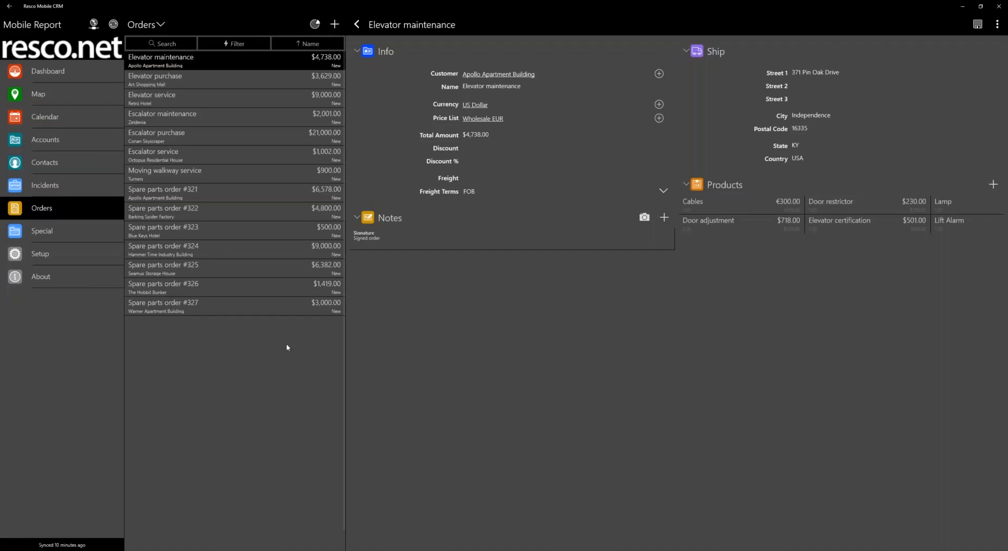
left_click(44, 165)
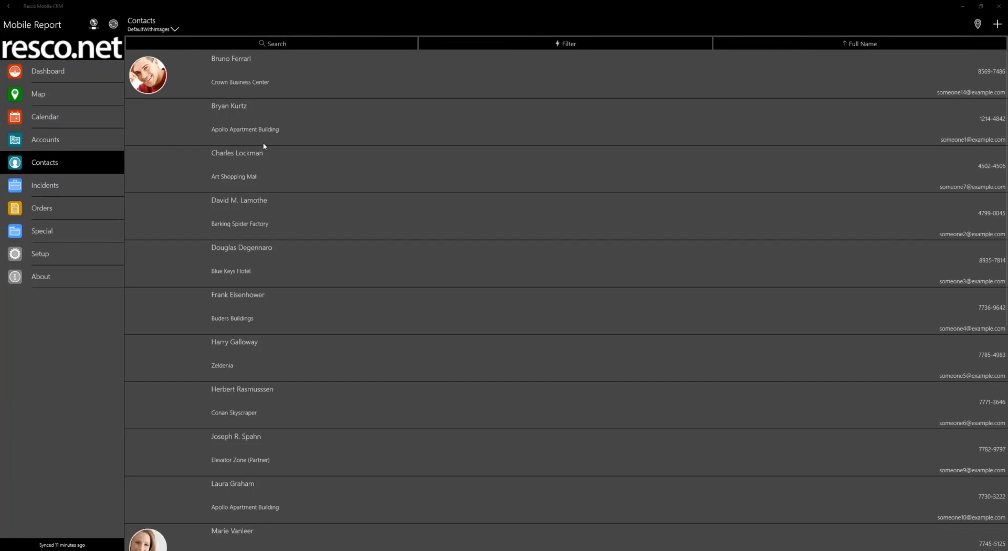
key("alt+Tab")
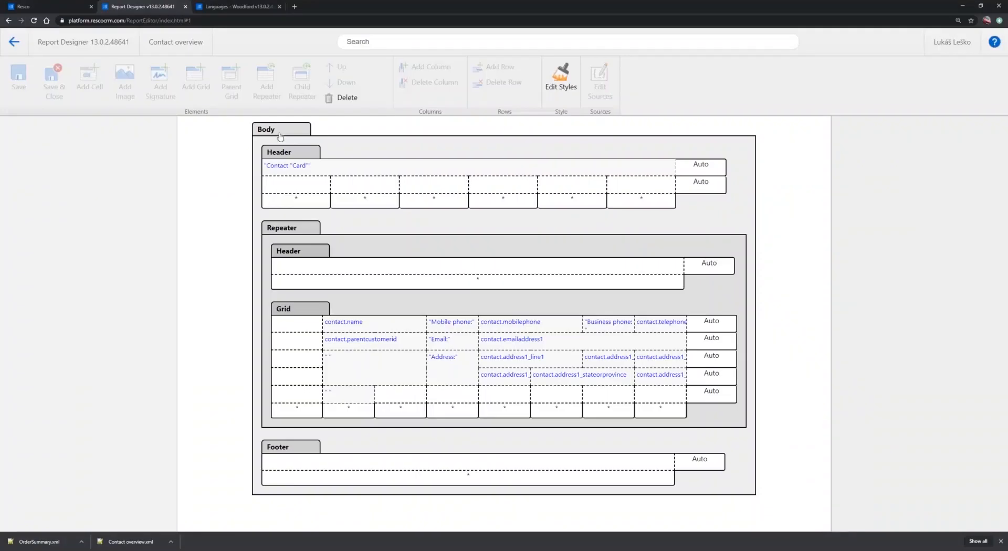
Add an image to the empty first cell of the repeater's grid and bind it to the annotation entity
left_click(315, 329)
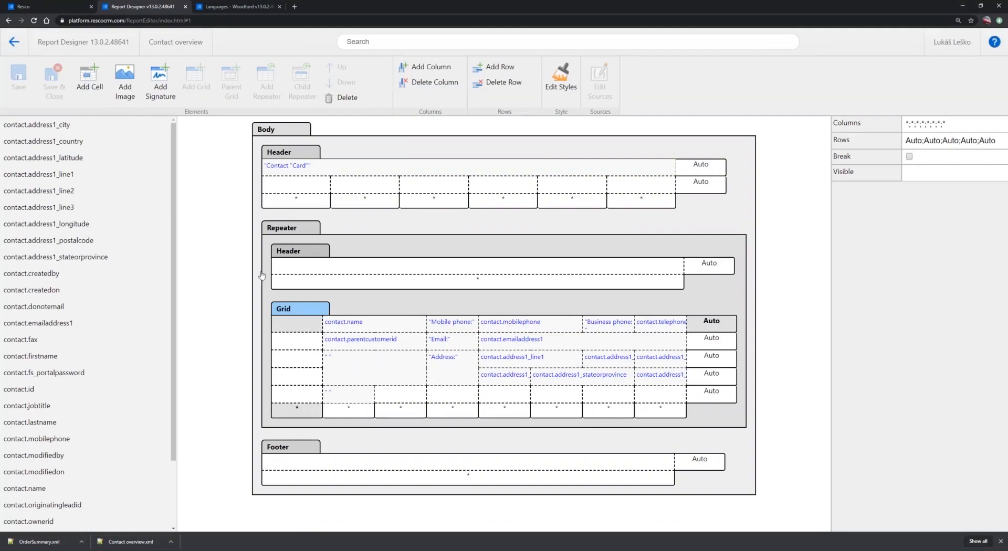
left_click(128, 88)
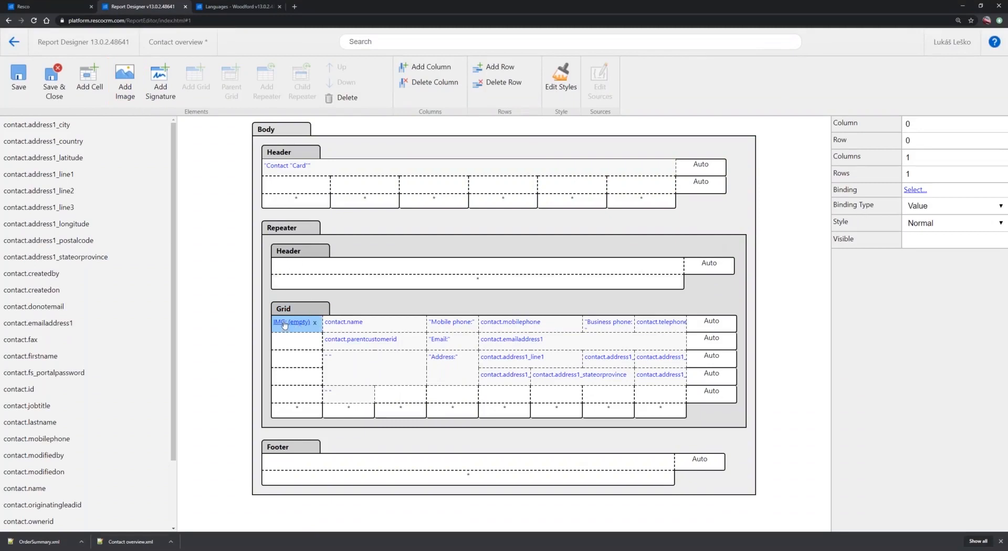
double_click(300, 321)
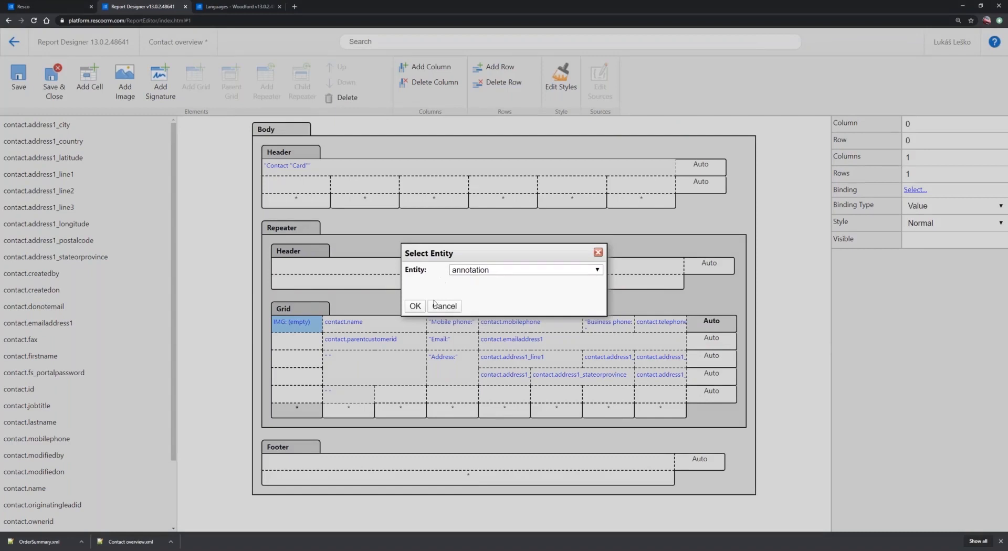
left_click(415, 307)
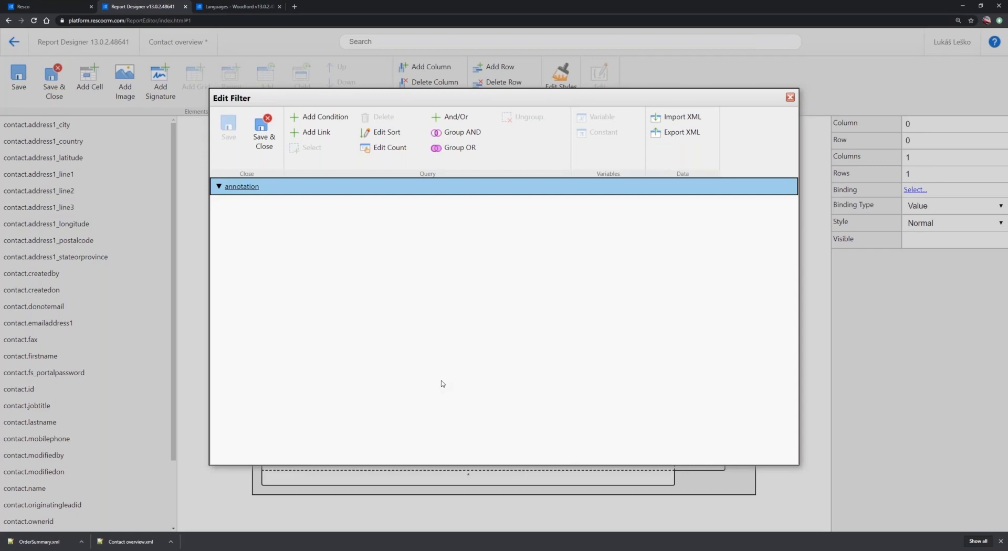
Add a condition to the annotation filter on the objectid field with the Equals operator
left_click(321, 120)
left_click(259, 205)
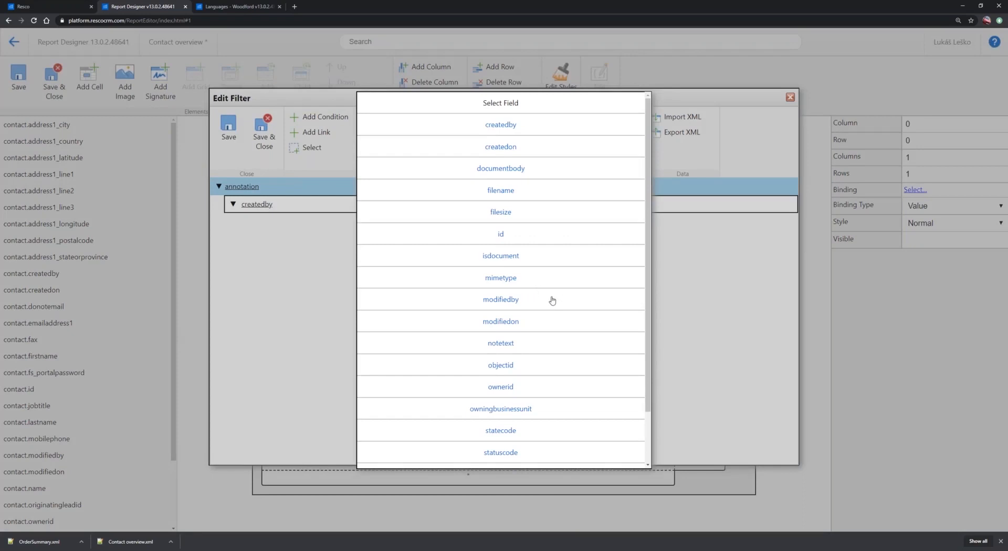
left_click(507, 367)
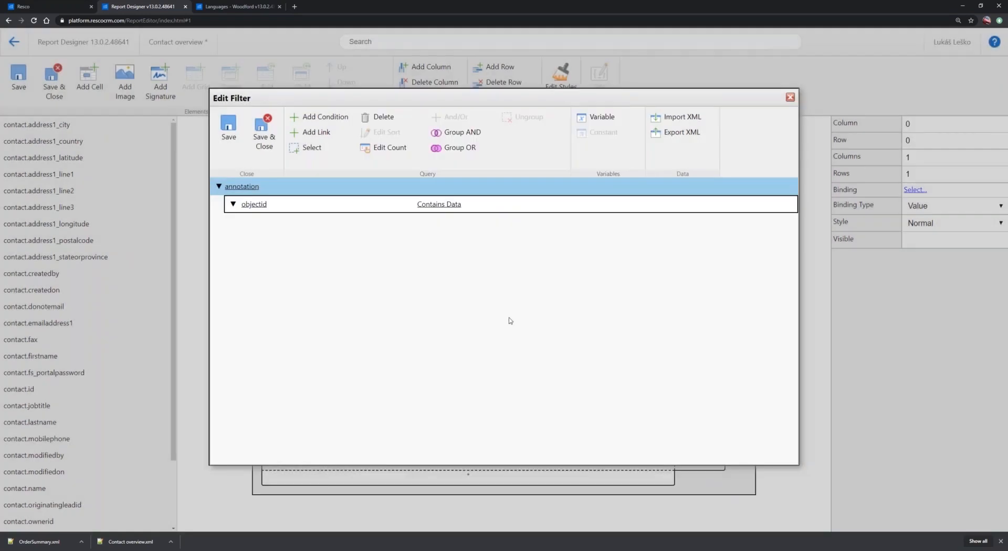
left_click(453, 205)
left_click(503, 207)
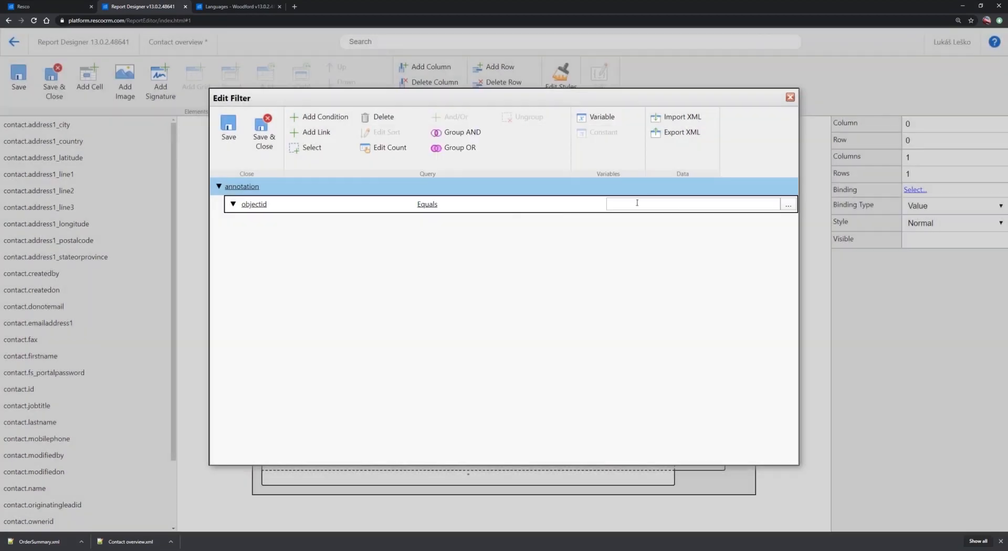
left_click(788, 205)
left_click(394, 162)
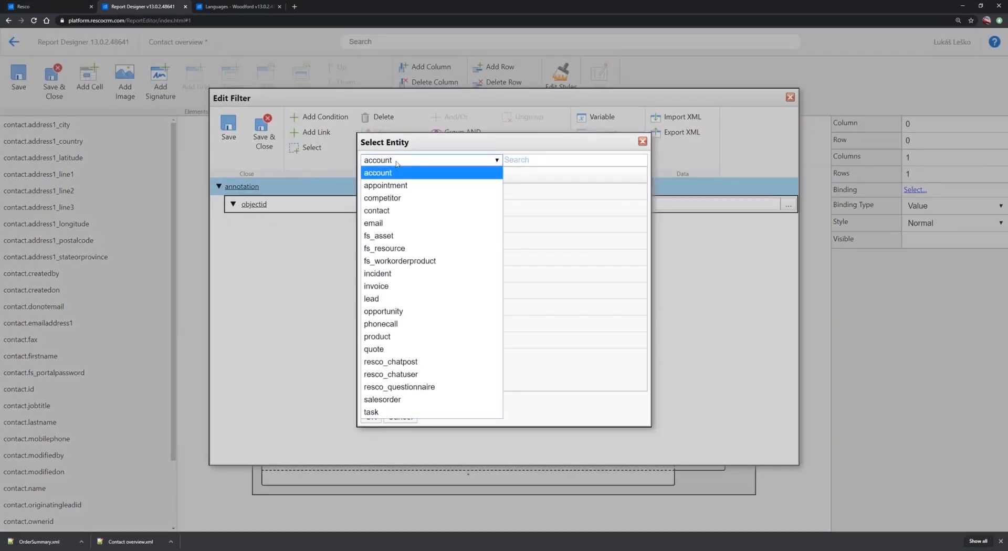
left_click(402, 170)
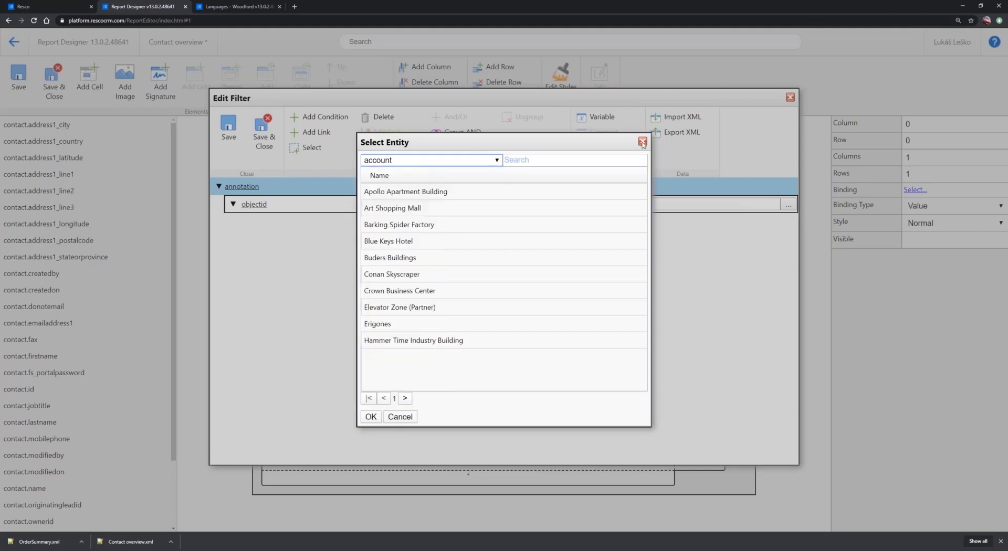
left_click(642, 142)
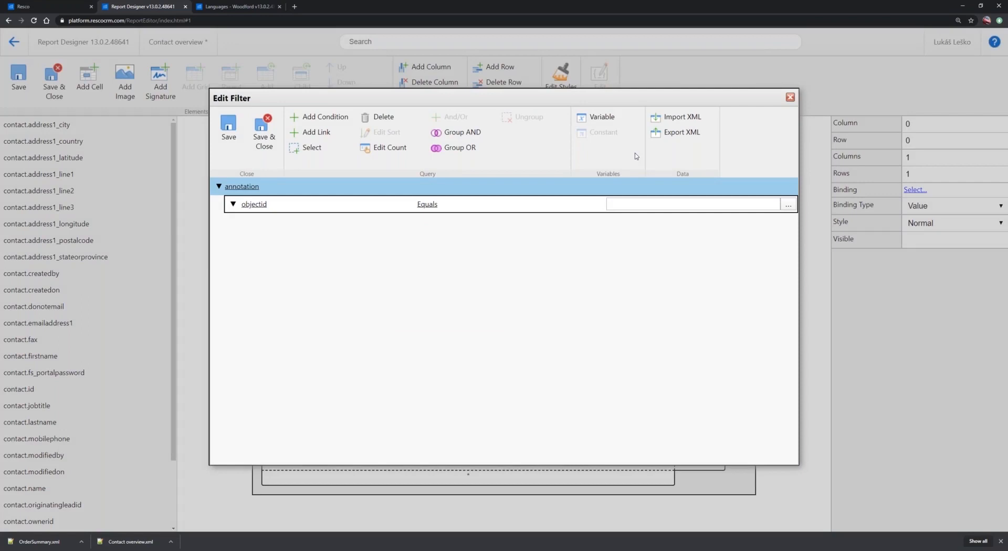
Set the objectid condition's value to the contact.id variable
left_click(609, 117)
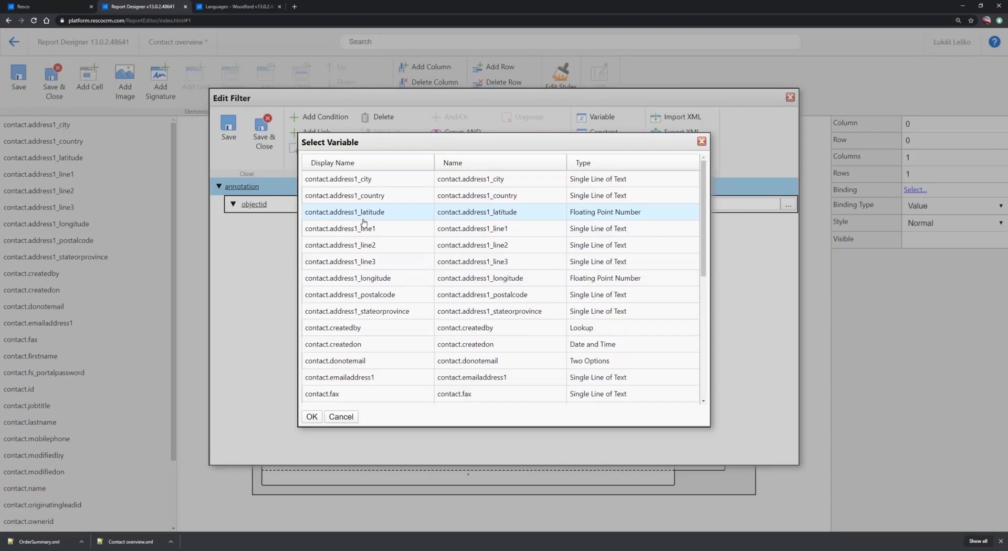
scroll(361, 283, "down", 5)
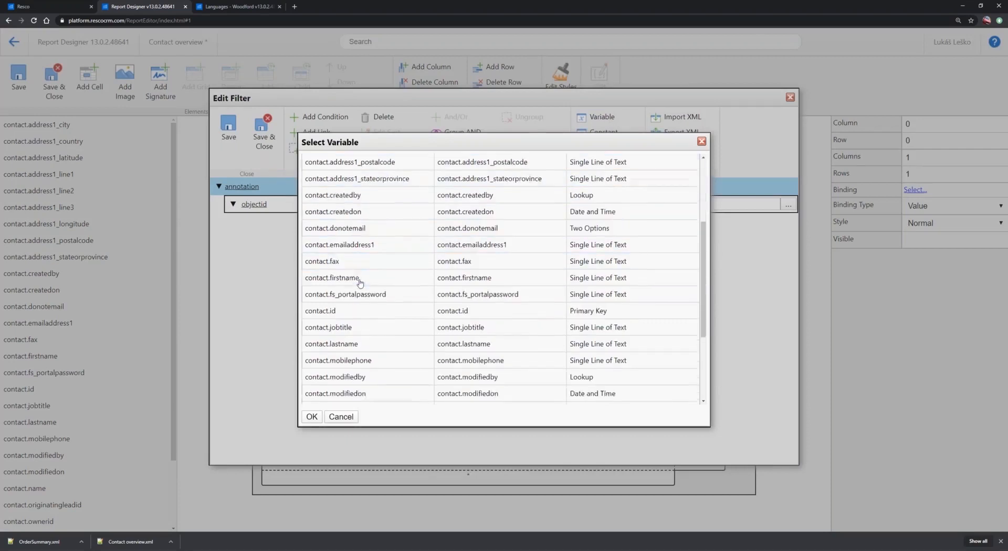
left_click(324, 183)
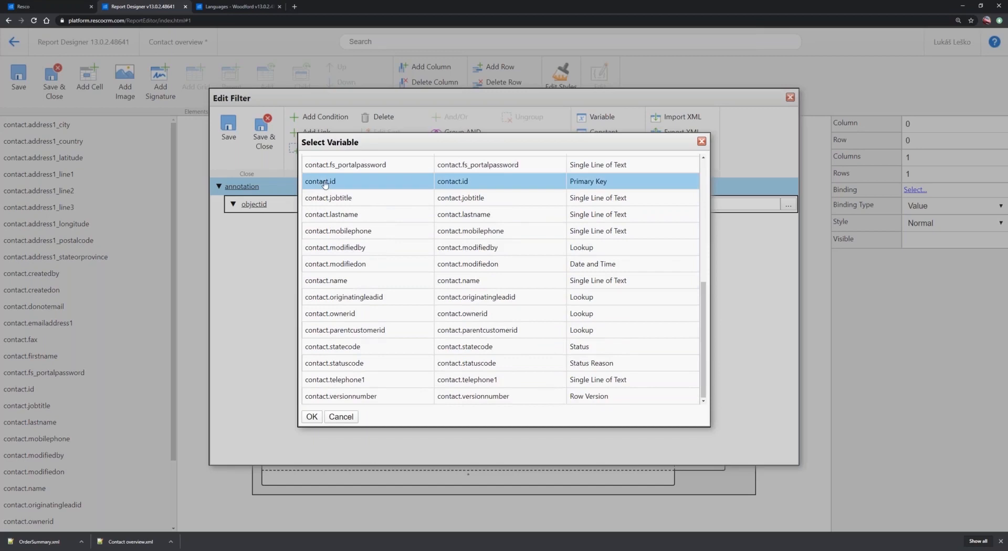
double_click(324, 184)
double_click(370, 182)
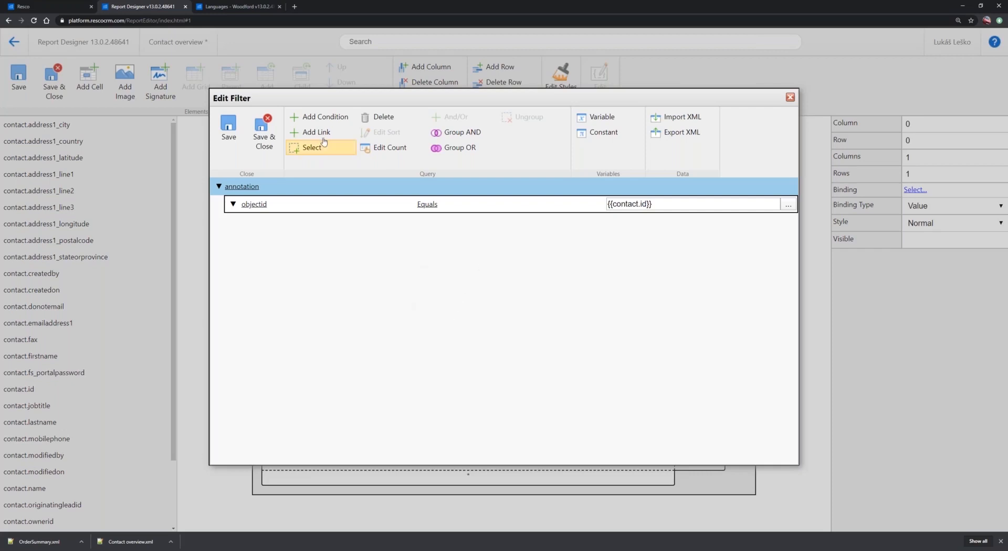
Add a second annotation filter condition requiring the subject to equal ListImage
left_click(325, 118)
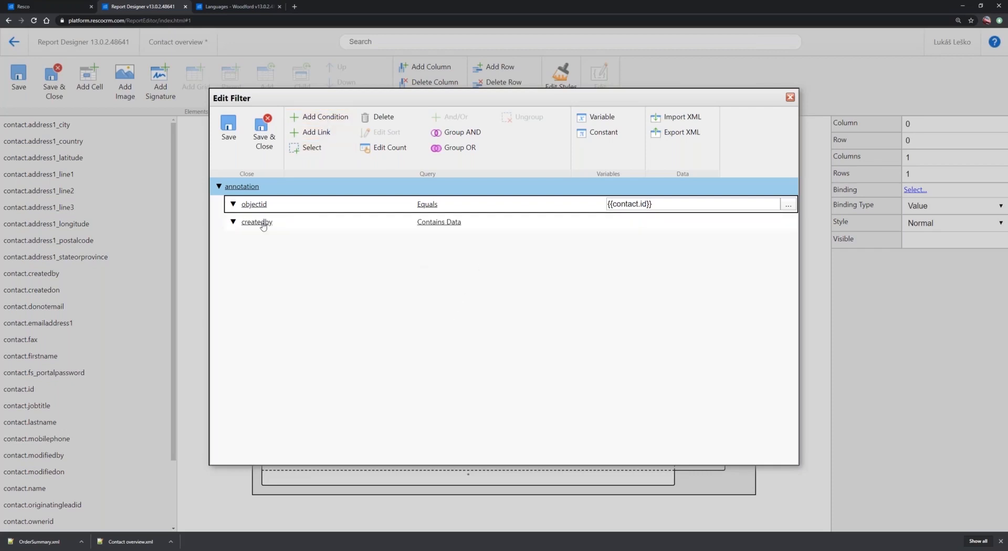
left_click(257, 222)
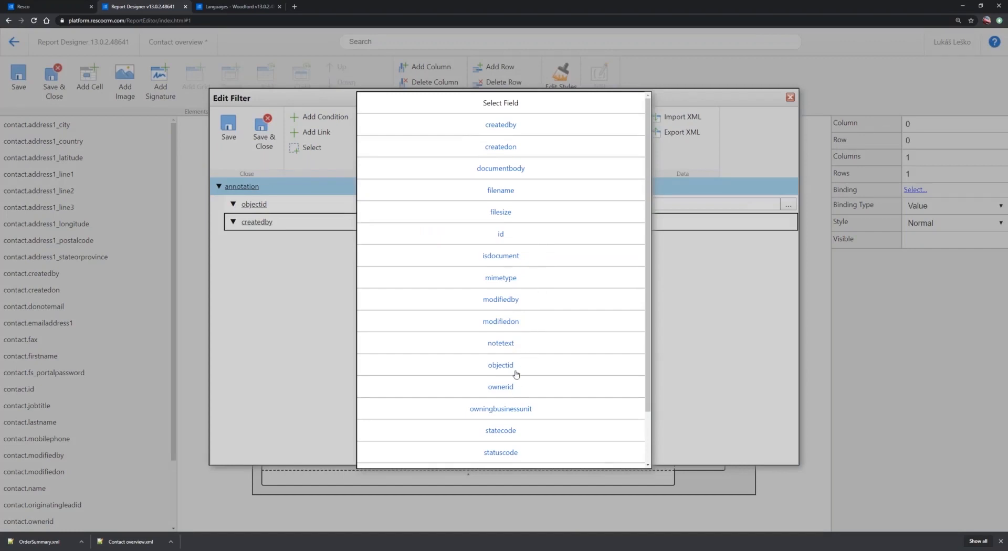
scroll(516, 374, "down", 2)
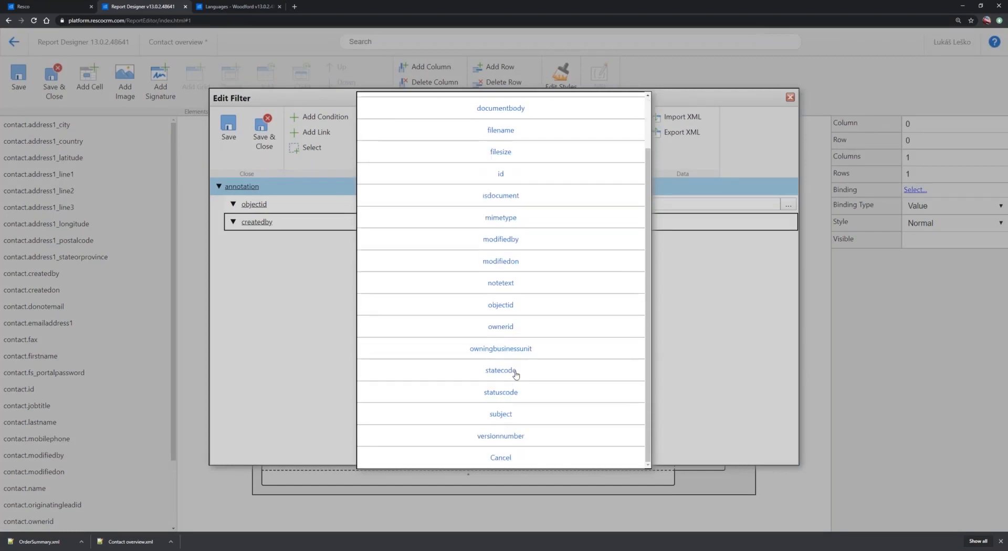
left_click(499, 415)
left_click(449, 225)
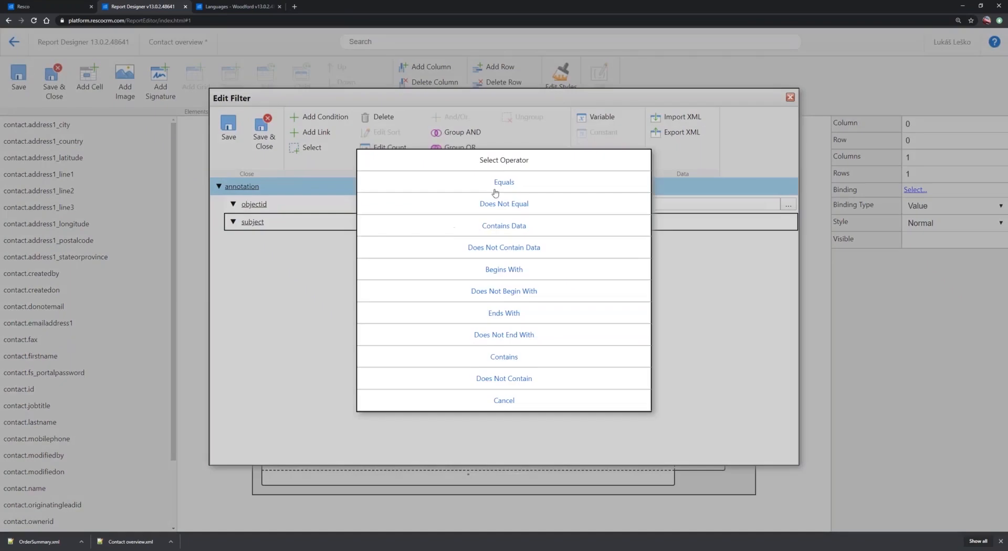
left_click(505, 182)
left_click(630, 222)
type("ListImage")
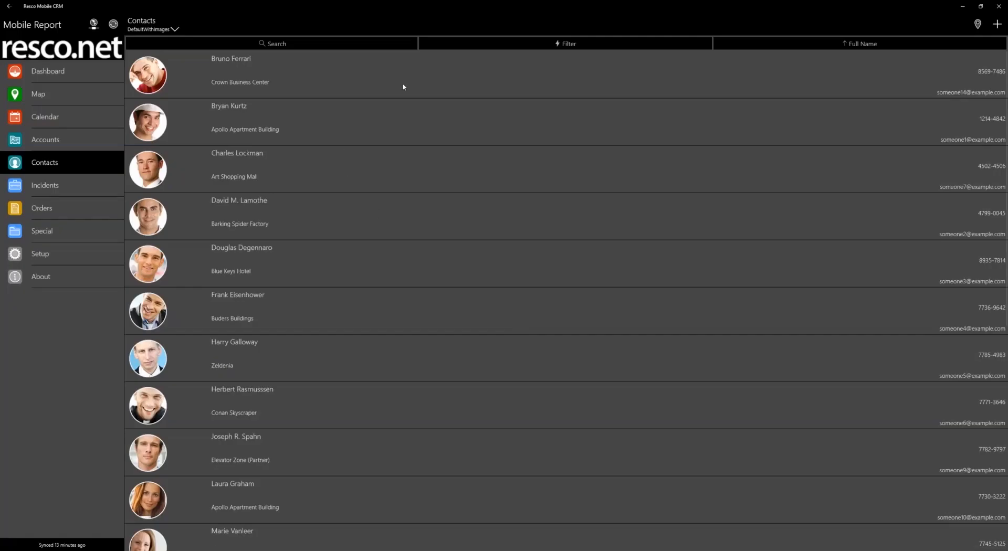
Switch to Resco Mobile CRM, open the first contact's details and examine the subject of its image note under Notes
left_click(404, 87)
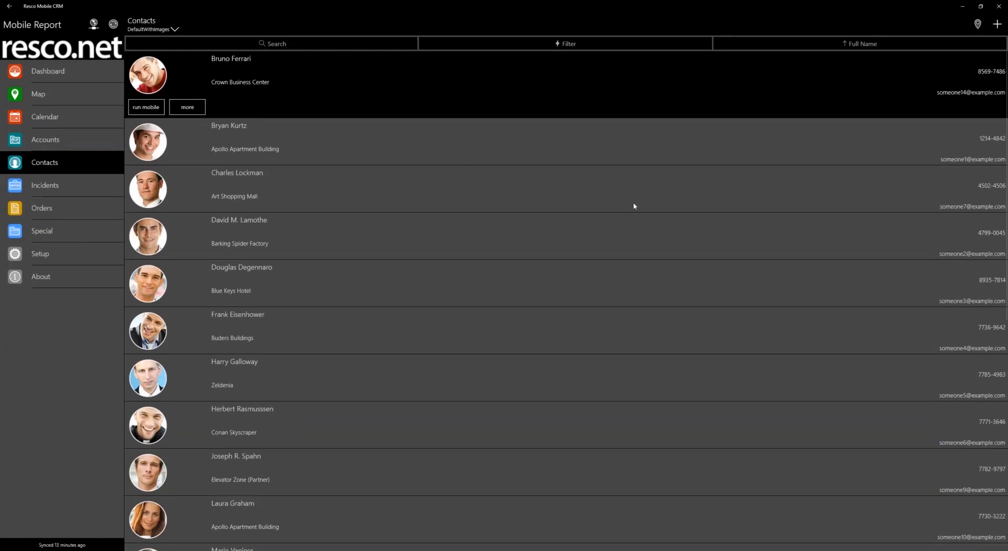
left_click(202, 104)
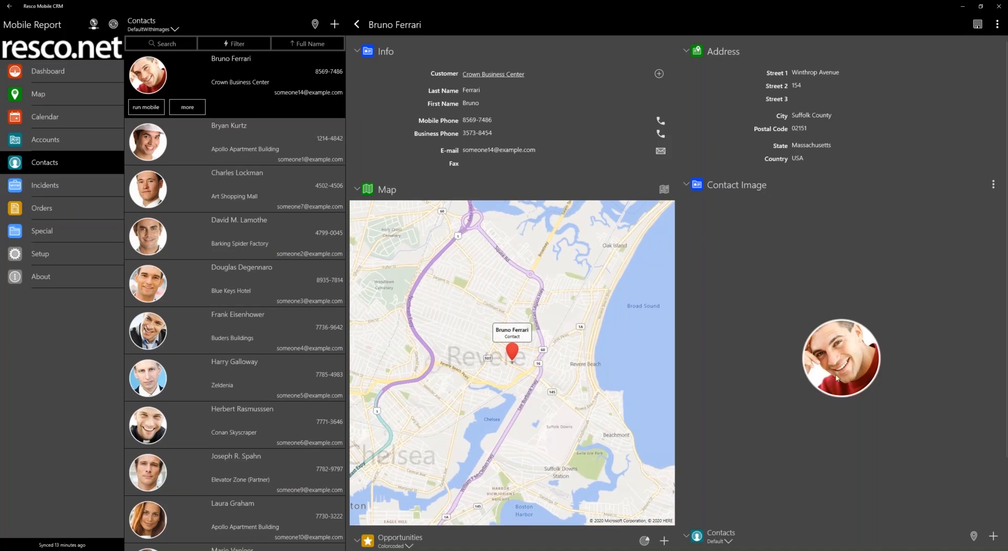
scroll(880, 349, "down", 2)
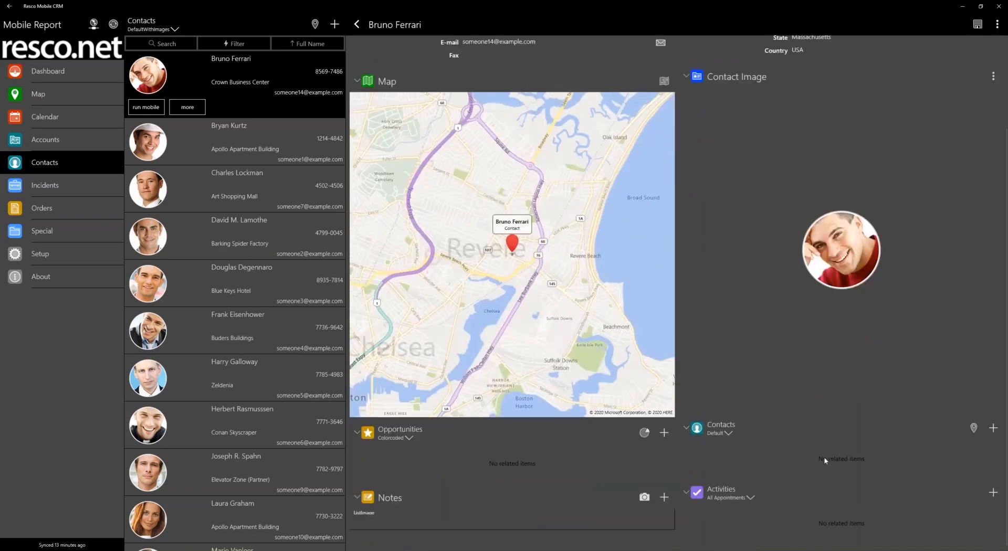
left_click(364, 516)
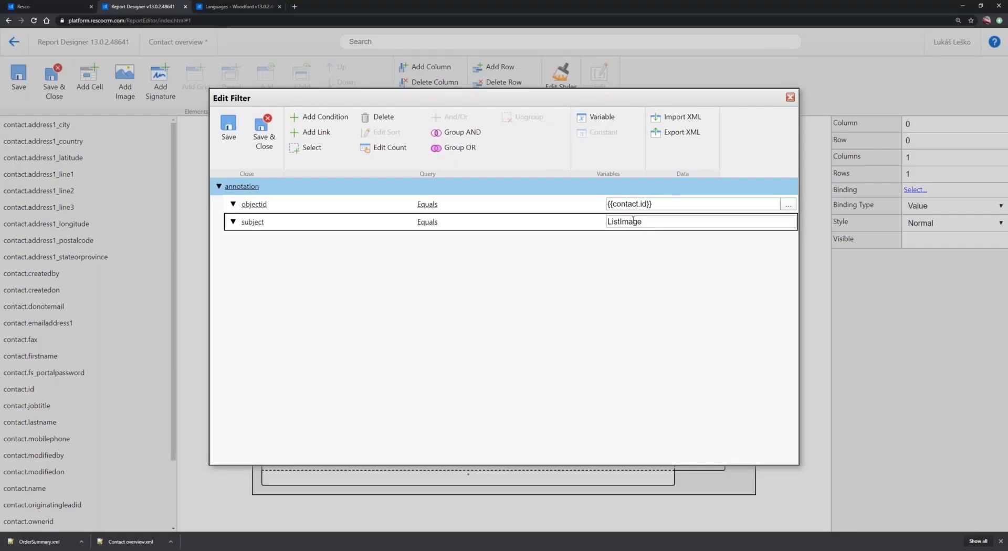
Save and close the annotation filter, and extend the grid's image cell to span three rows
left_click(264, 135)
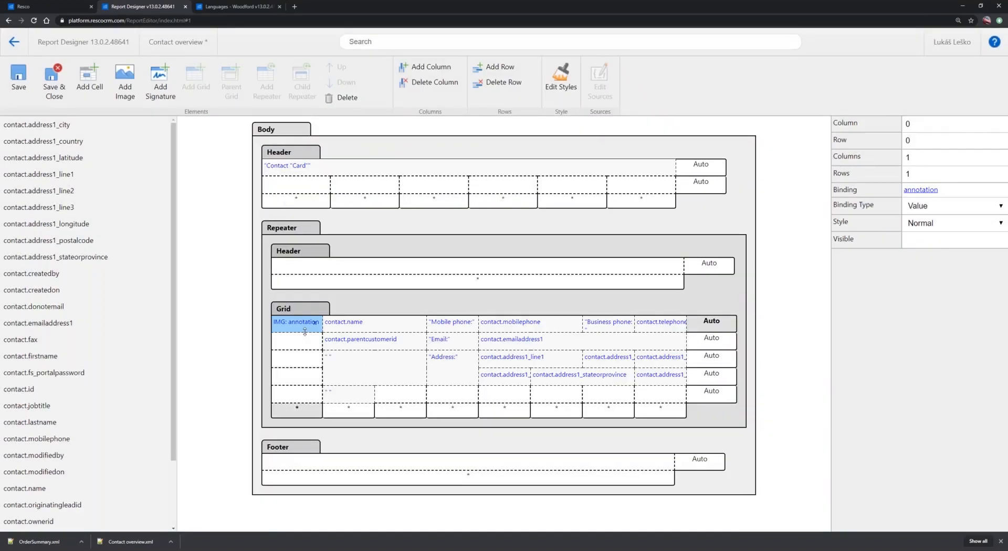
left_click_drag(305, 332, 304, 365)
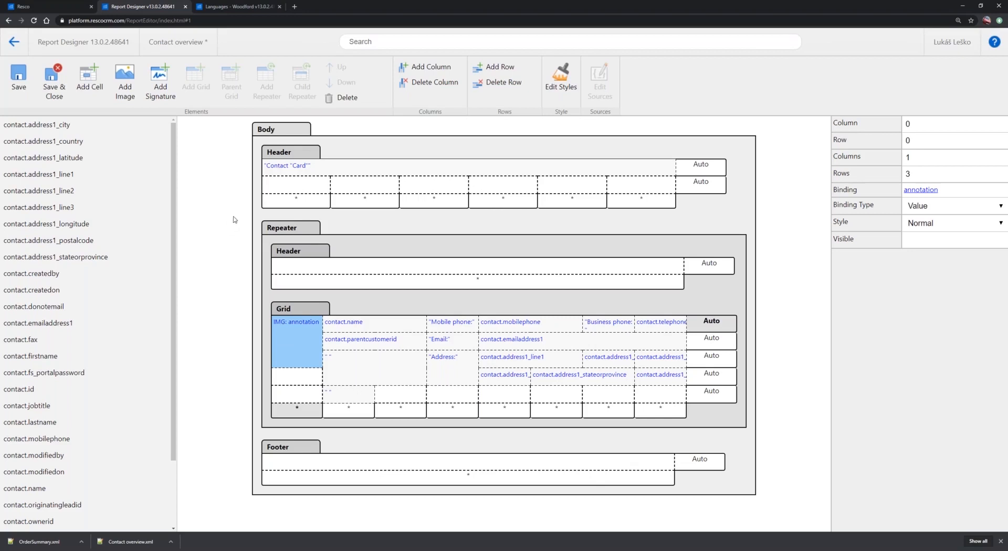
Switch to Woodford, check the Offline HTML files for the resco.png logo, and return to Report Designer
mouse_move(267, 199)
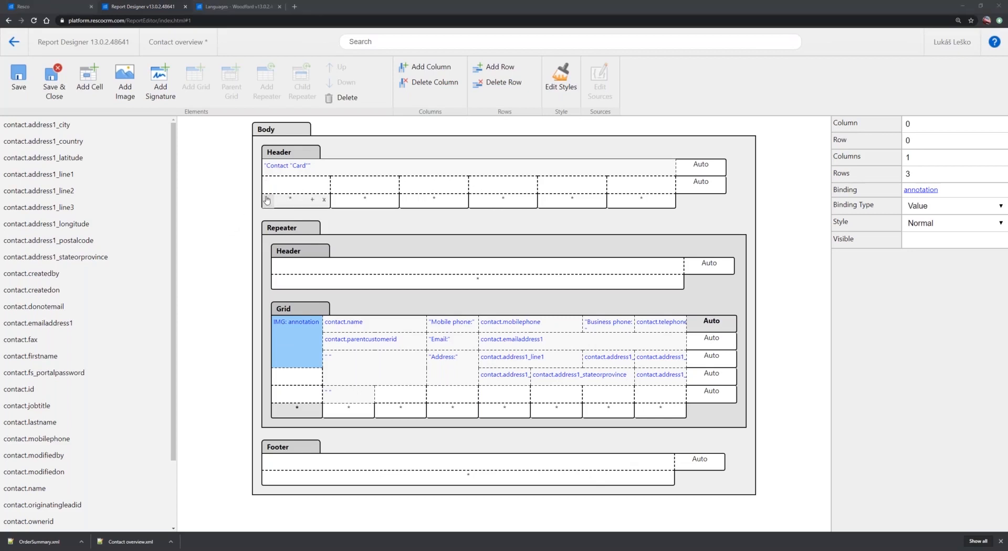
left_click(233, 6)
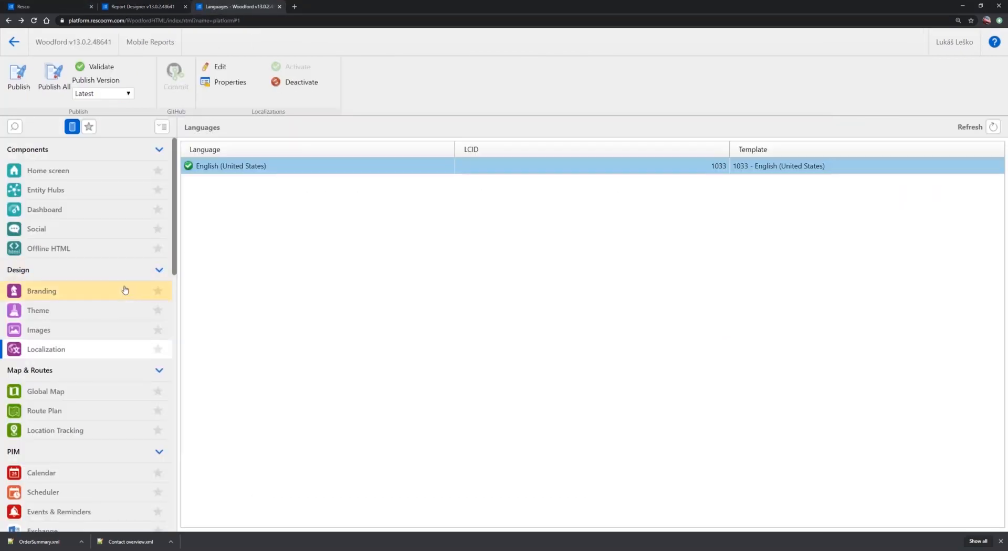
left_click(42, 253)
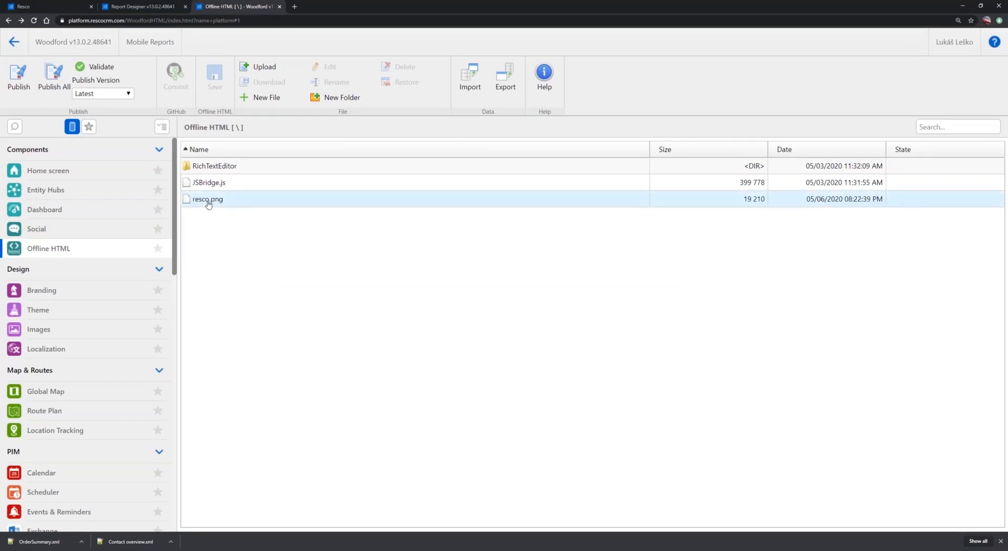
key("alt+Tab")
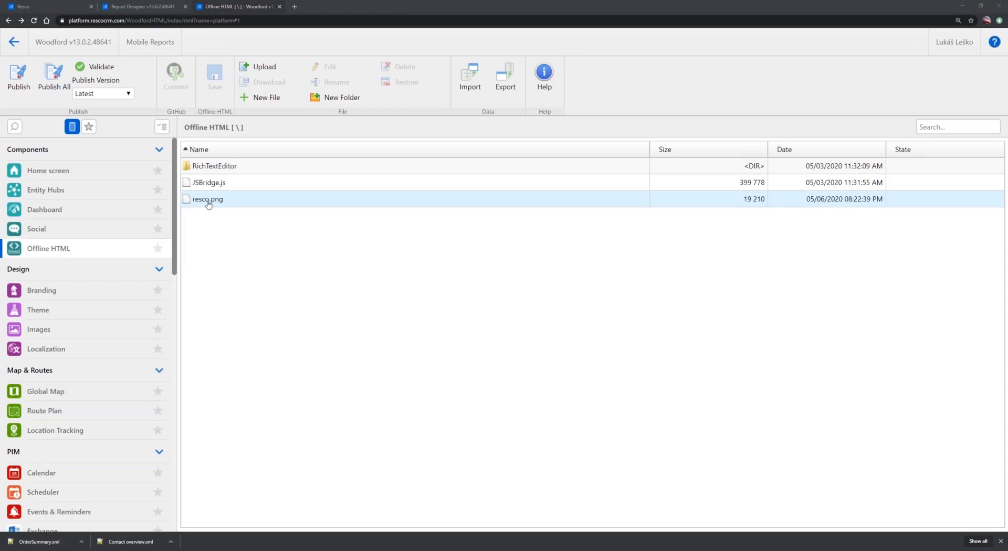
left_click(333, 496)
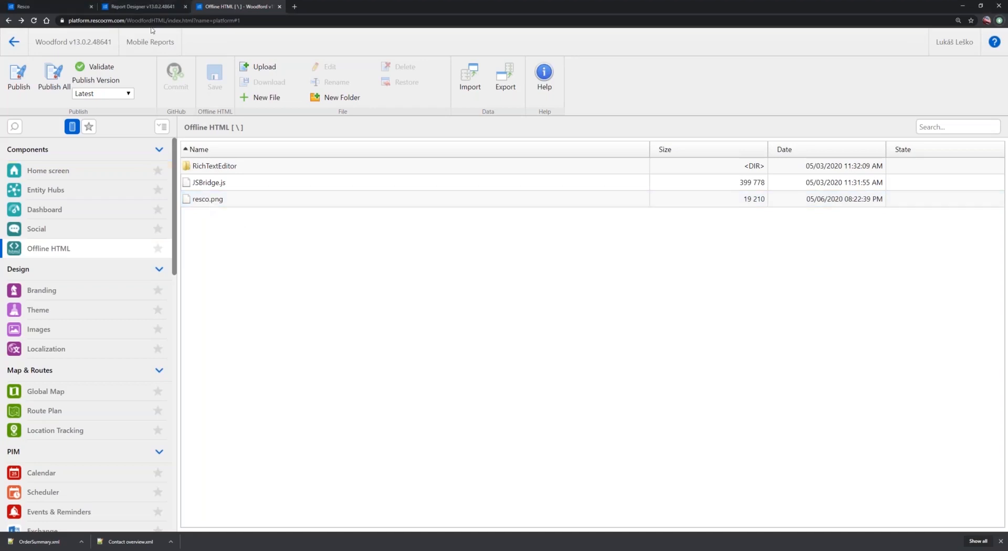
left_click(135, 8)
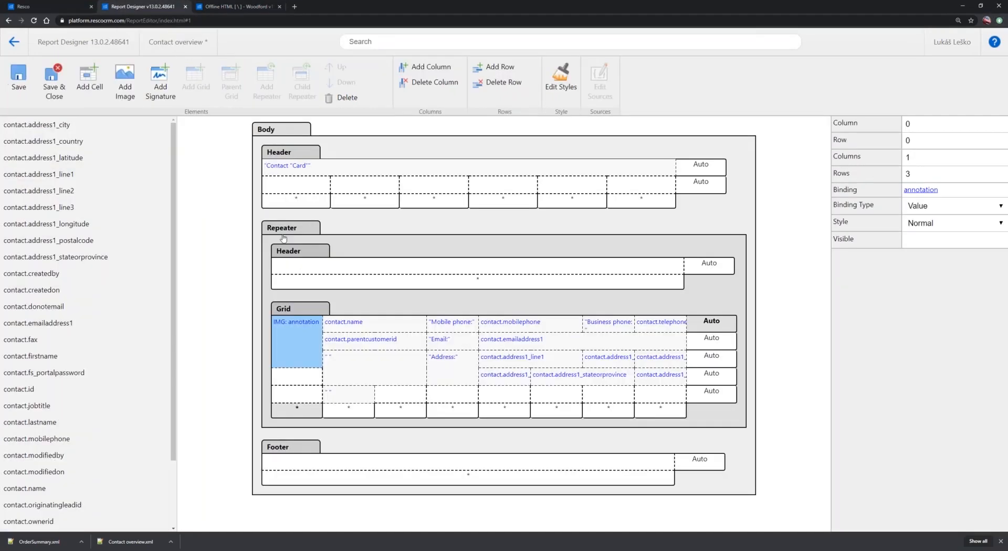
Add an image with the constant binding resco.png to the report header and place it in the first row's first cell
left_click(306, 188)
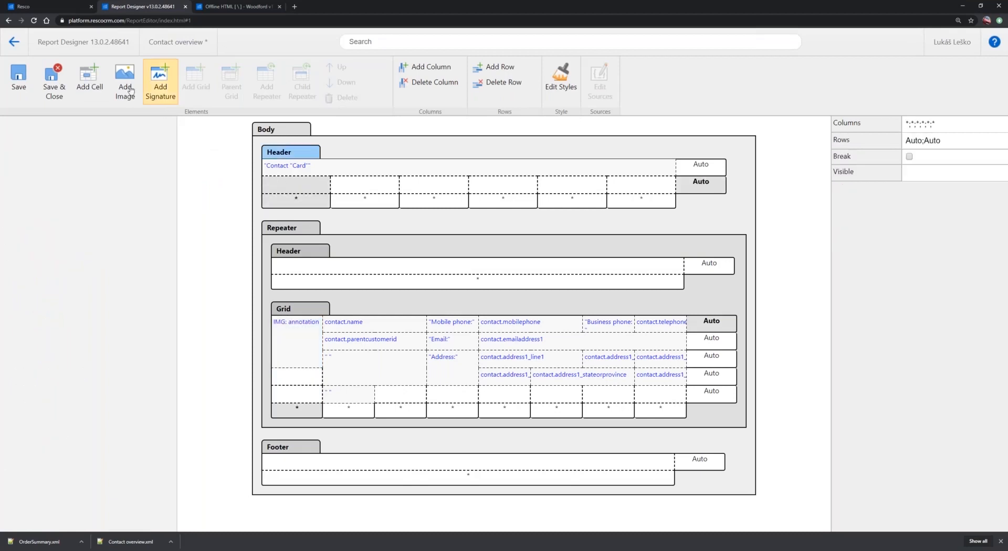
left_click(131, 92)
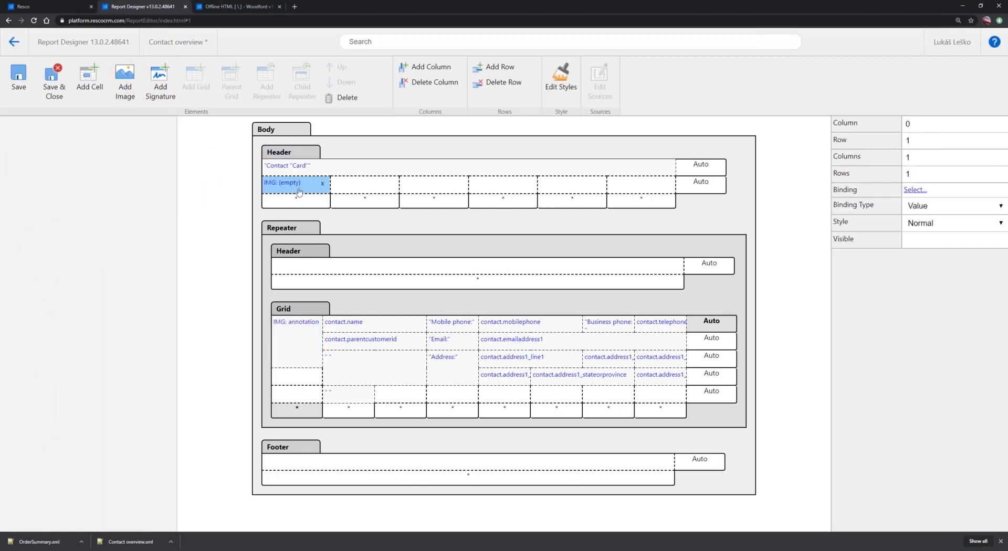
left_click(953, 206)
left_click(939, 232)
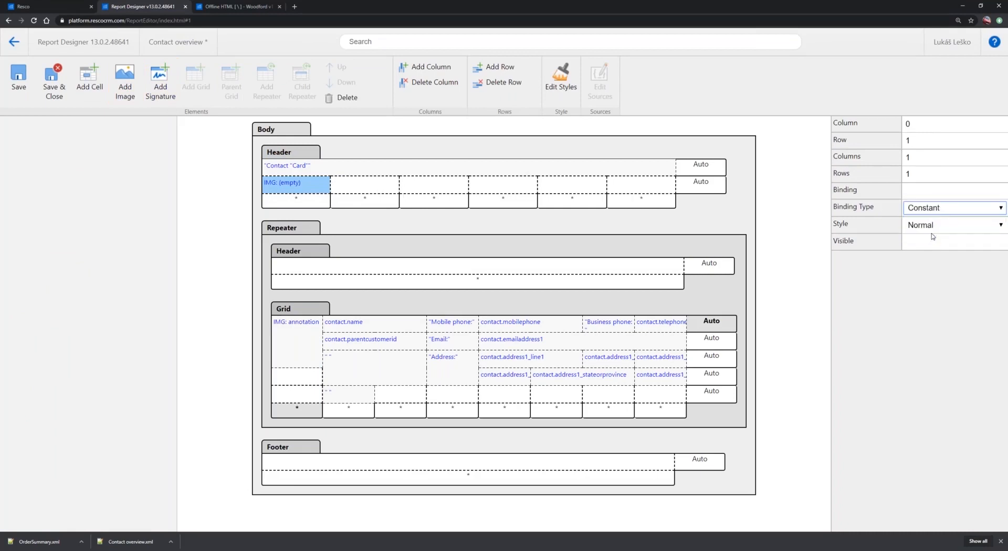
left_click(930, 191)
type("resco.png")
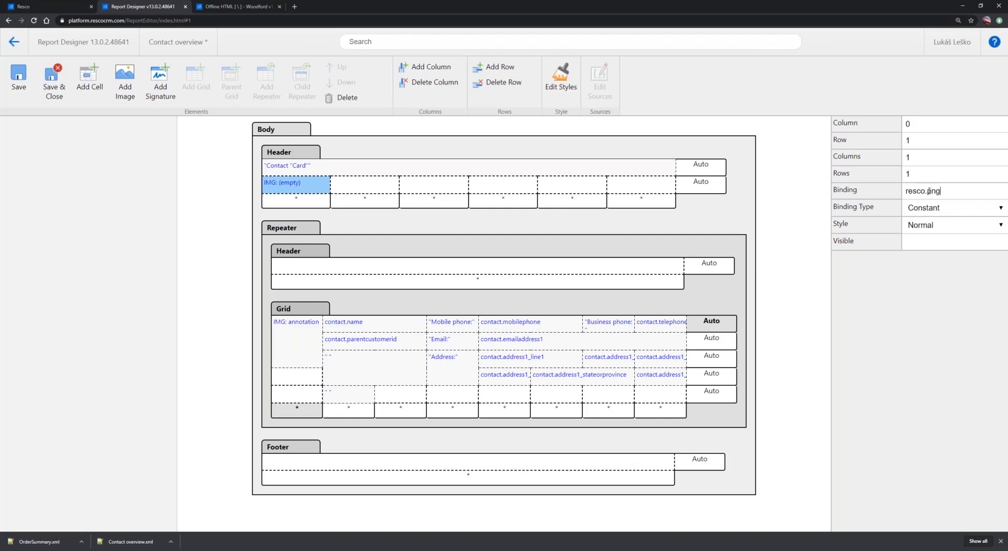
left_click(910, 310)
left_click_drag(299, 191, 299, 171)
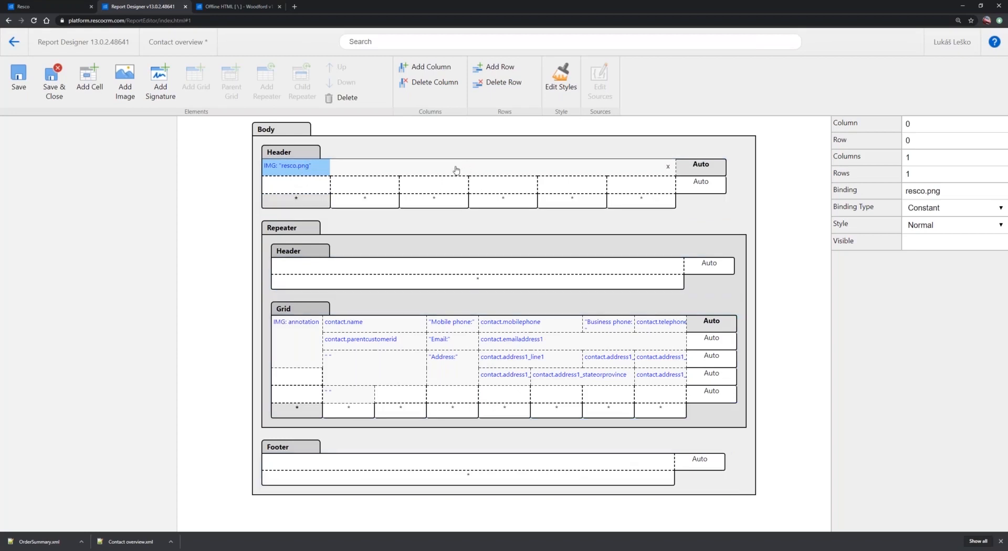
Save the Contact overview report, and run it for the open contact in Resco Mobile CRM
left_click(456, 170)
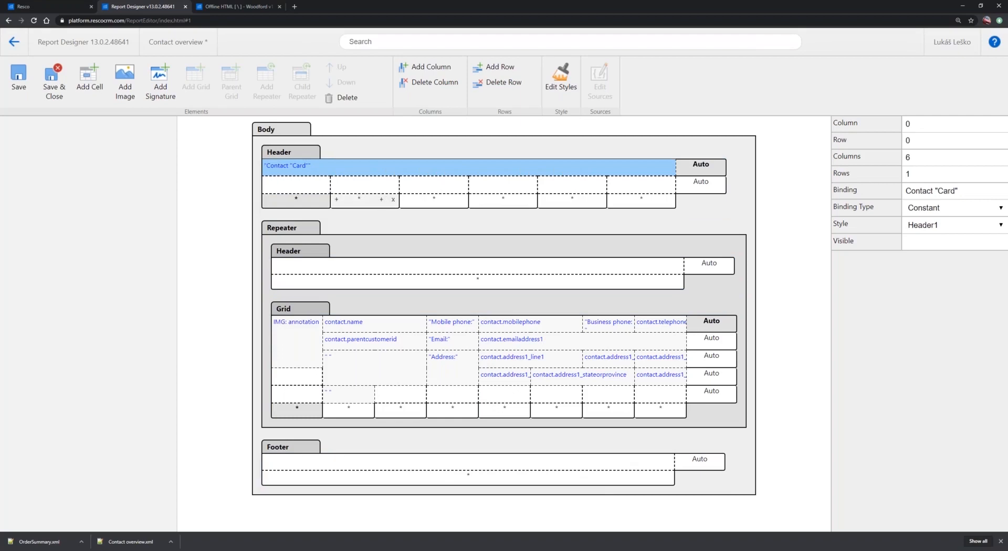
left_click(21, 79)
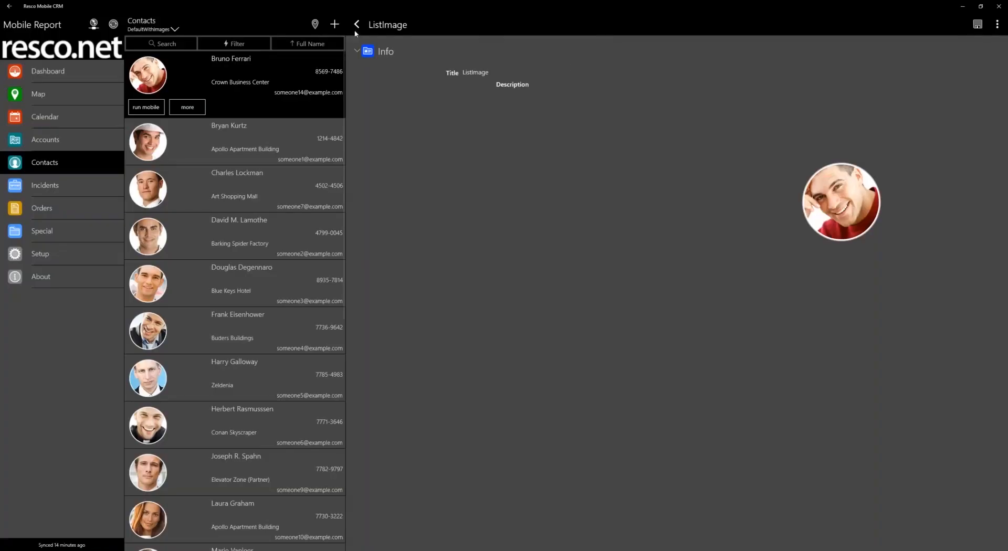
left_click(357, 30)
left_click(997, 26)
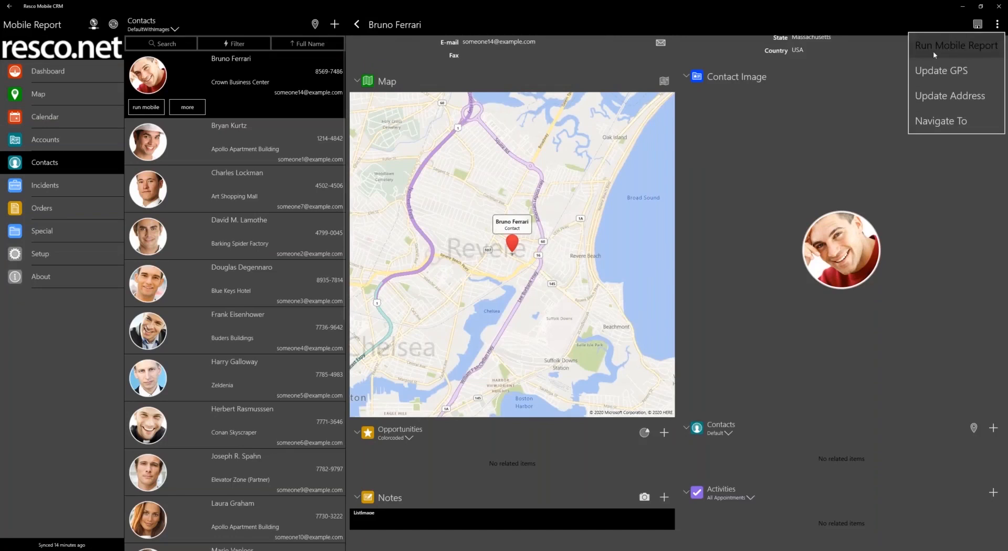
left_click(935, 51)
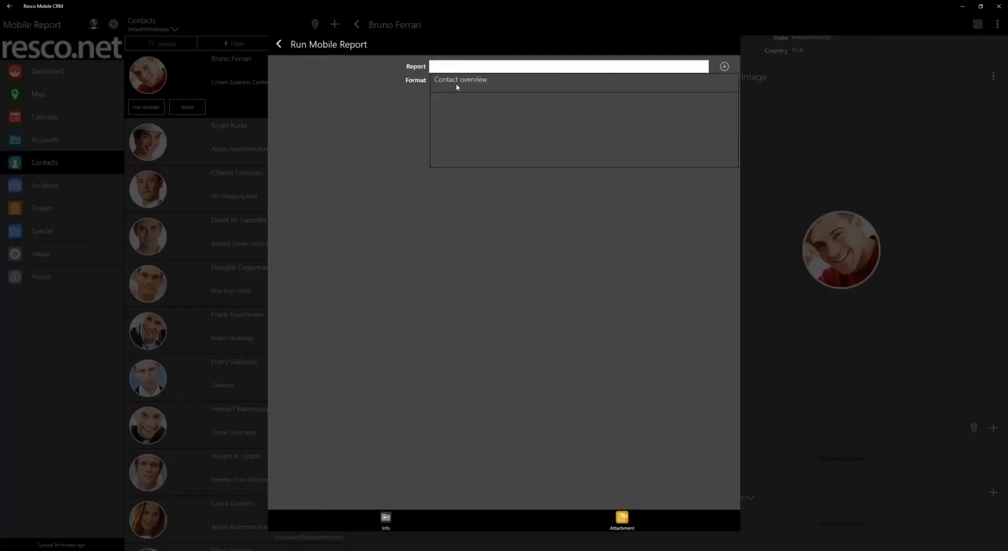
left_click(455, 83)
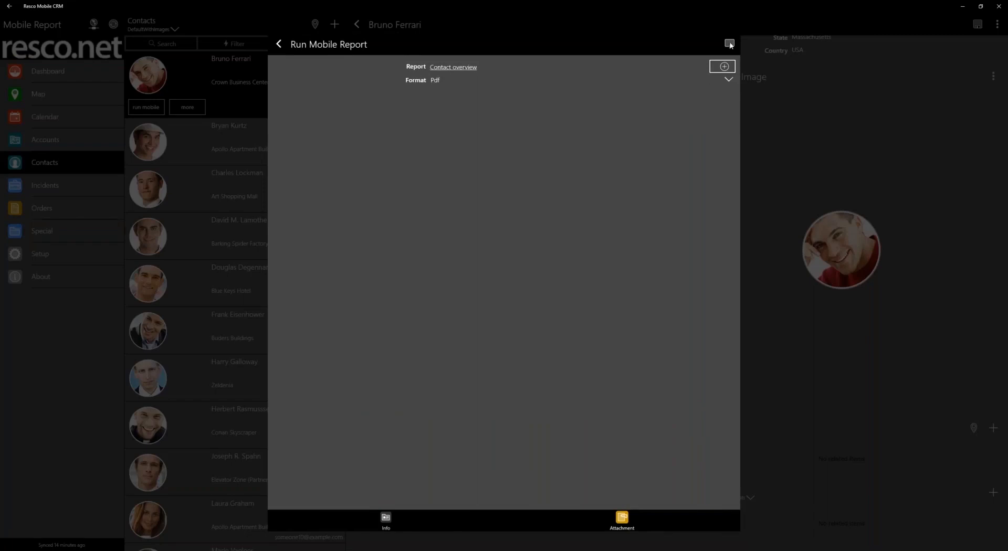
left_click(730, 45)
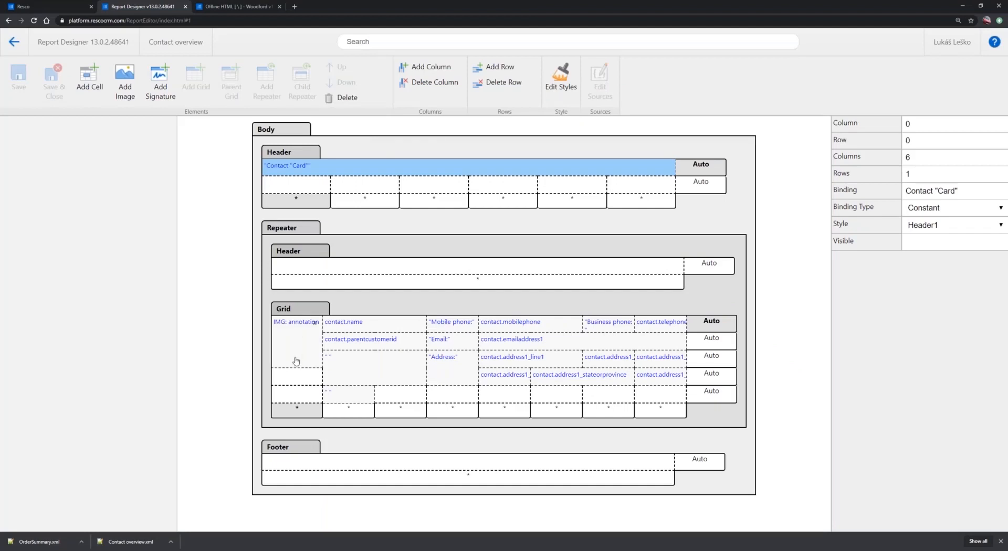
Return to Report Designer and extend the grid's annotation image cell to span four rows
left_click(296, 367)
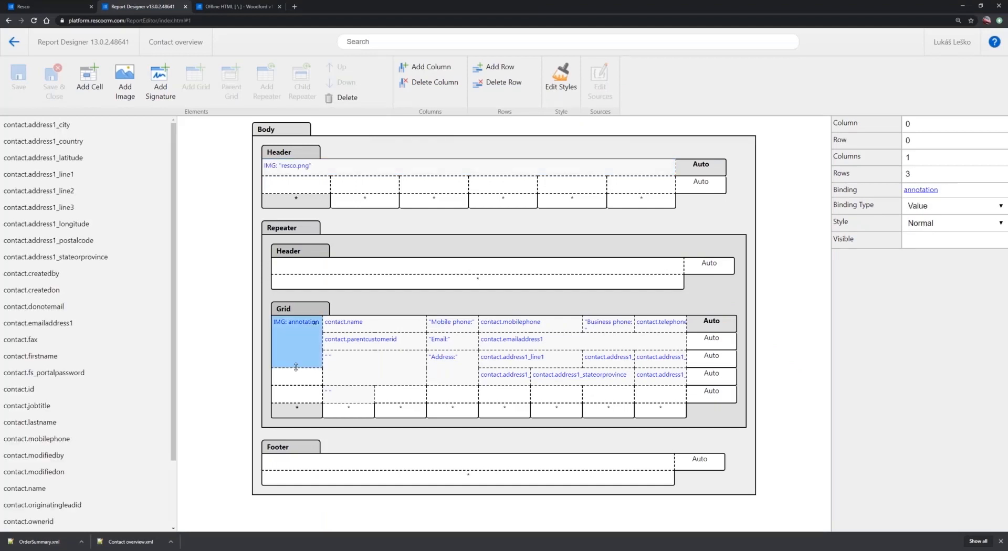
left_click_drag(295, 366, 296, 385)
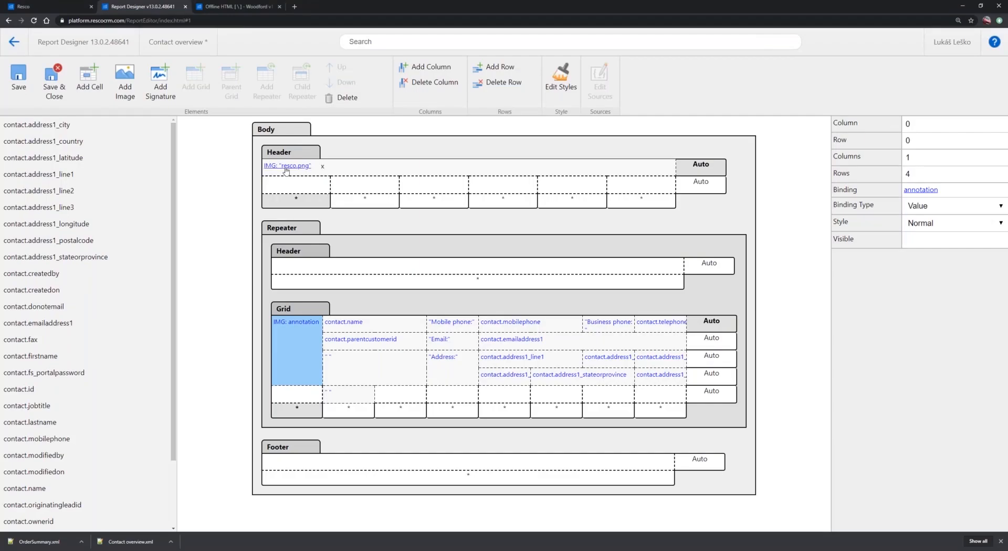
Apply the Header1 style to the resco.png image in the report header and save the report
left_click(286, 168)
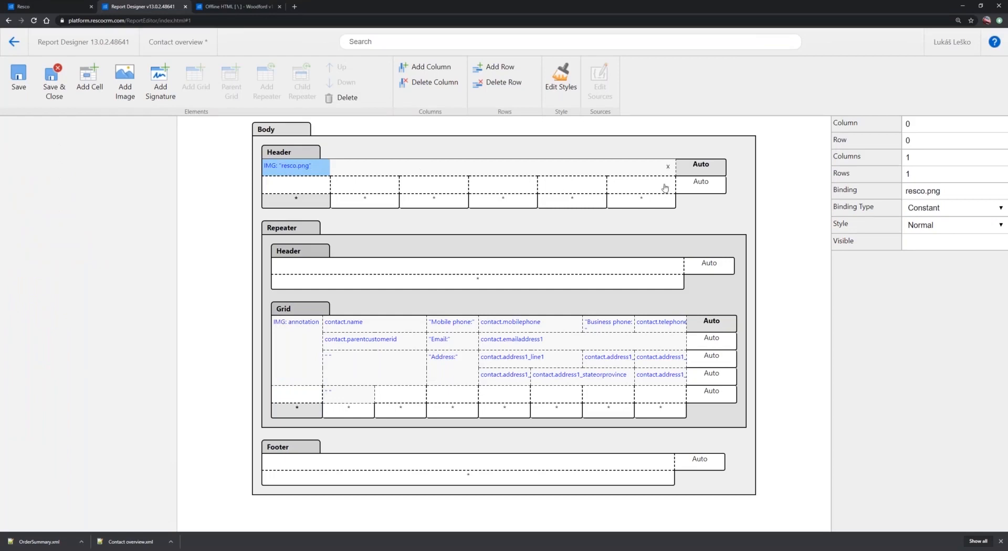
left_click(967, 229)
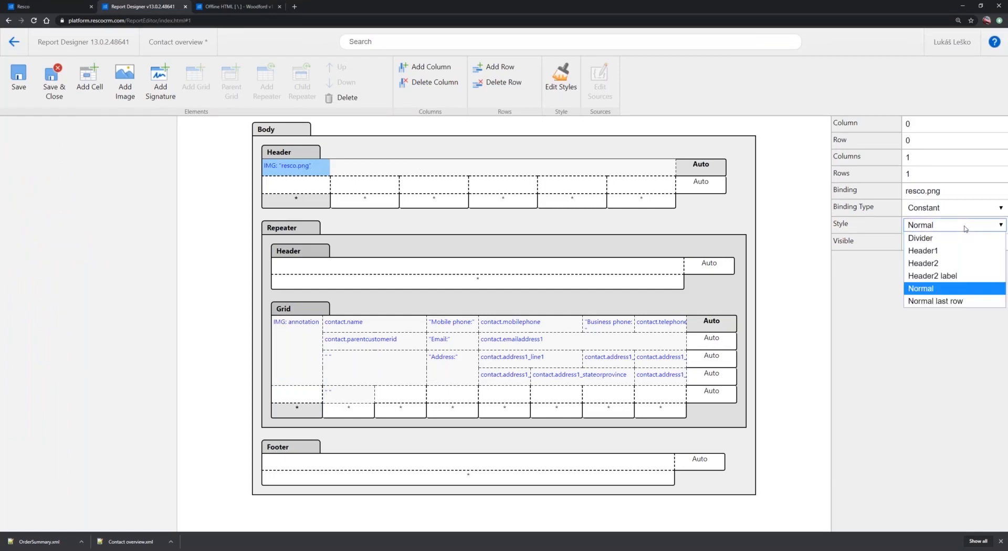
left_click(938, 252)
left_click(541, 168)
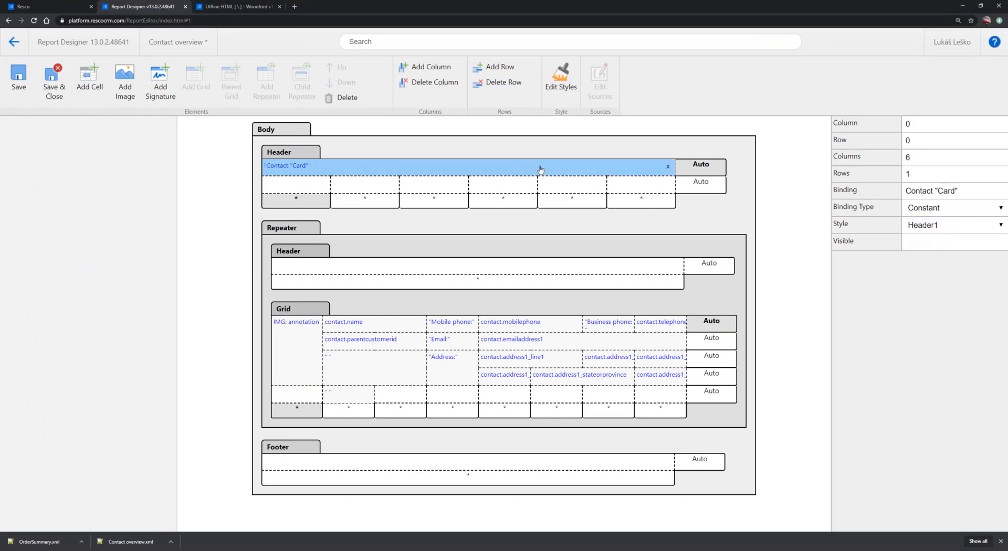
left_click(22, 87)
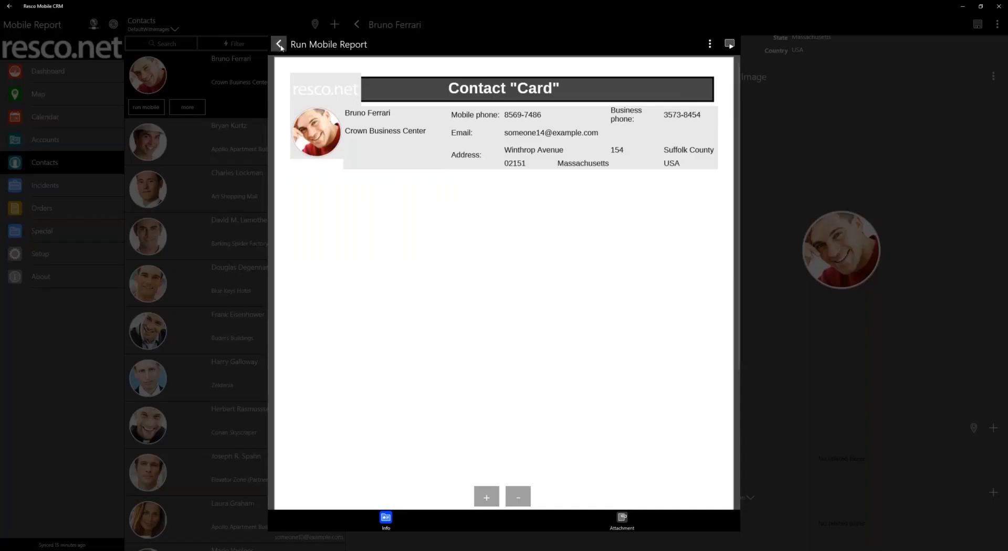
Switch to Resco Mobile CRM and close the previously generated report, discarding its changes
left_click(280, 45)
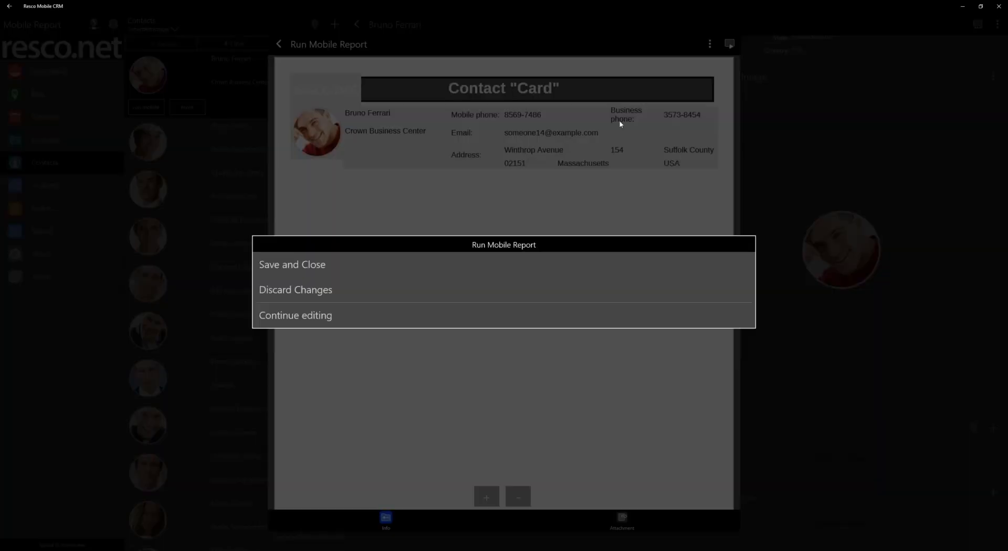
left_click(383, 290)
left_click(997, 24)
left_click(950, 45)
left_click(280, 45)
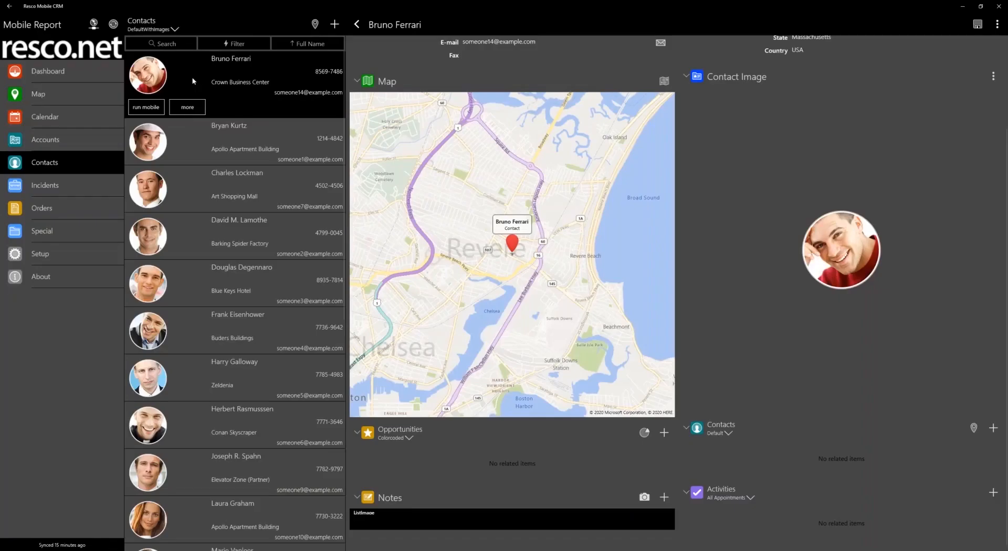
Turn on multiple selection in the Contacts list, select the first two contacts and start Run Mobile Report
right_click(192, 79)
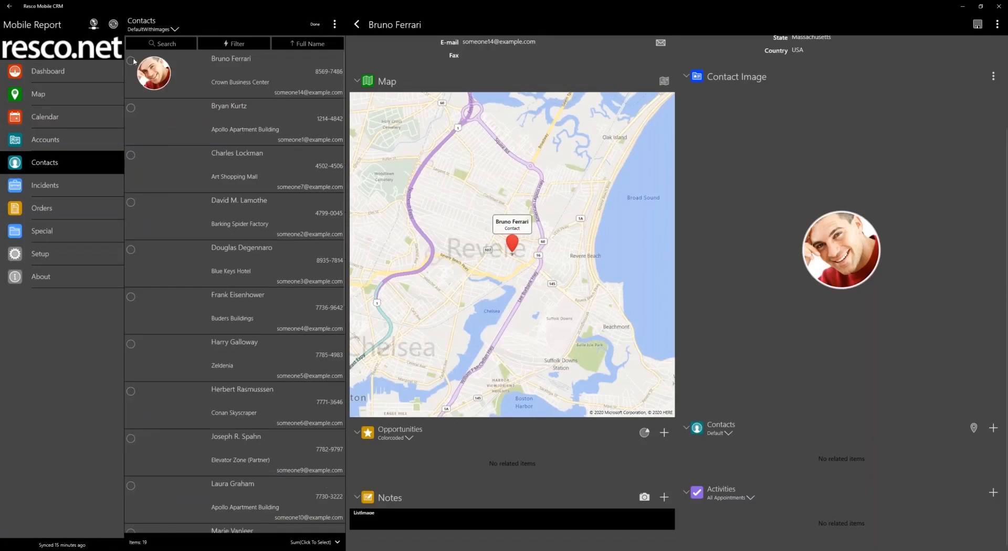
left_click(131, 61)
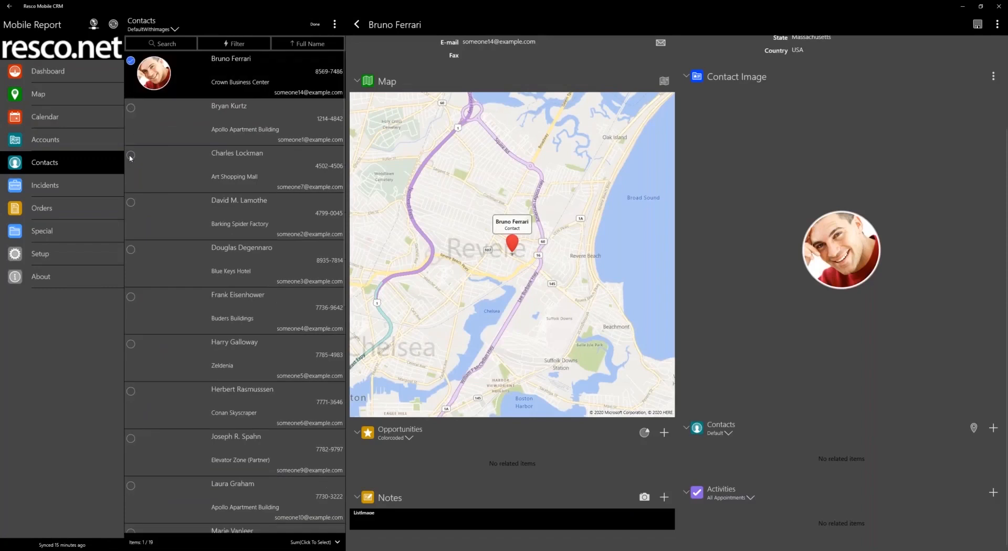
left_click(131, 108)
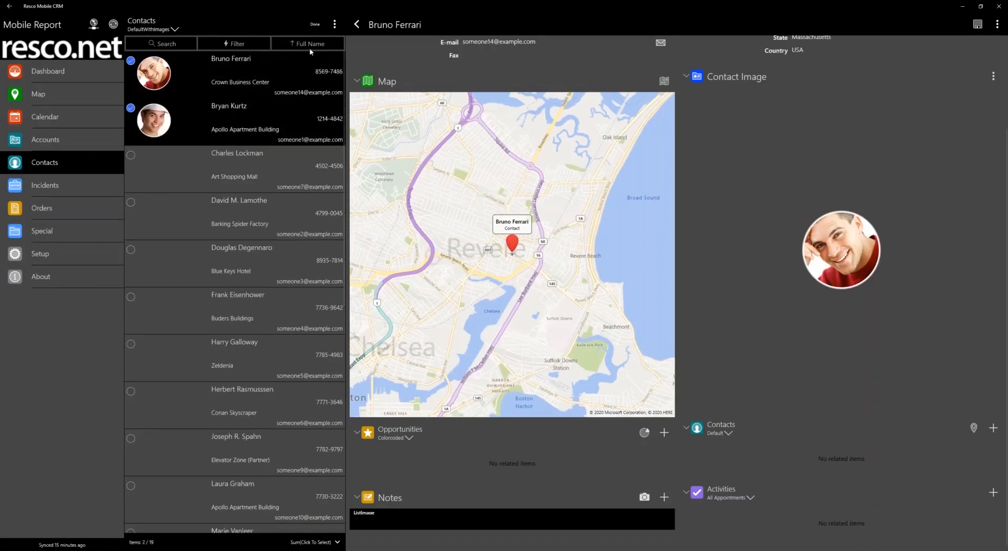
left_click(334, 24)
left_click(288, 72)
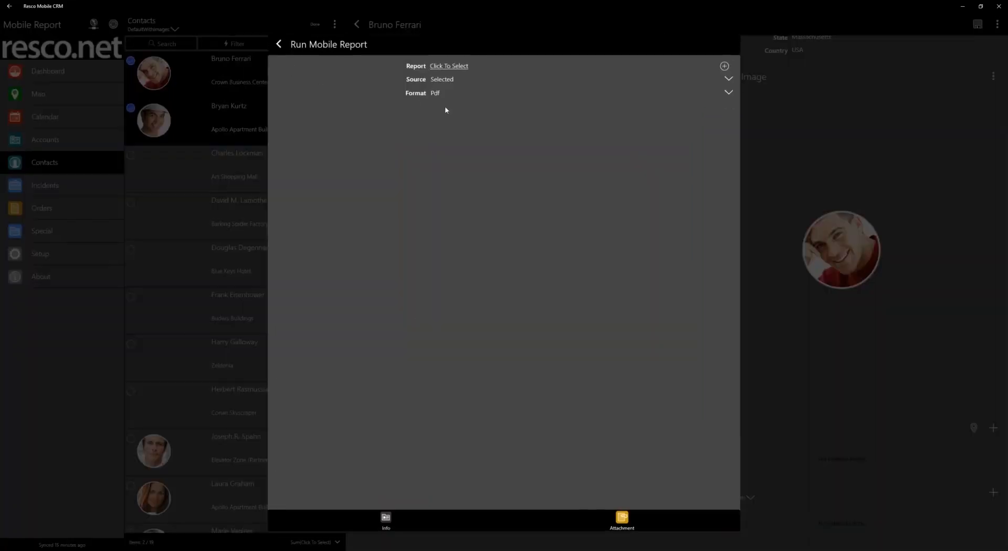
Run the Contact overview report with all listed contacts as its source, look through the generated pages and leave the report
left_click(473, 65)
left_click(462, 81)
left_click(462, 80)
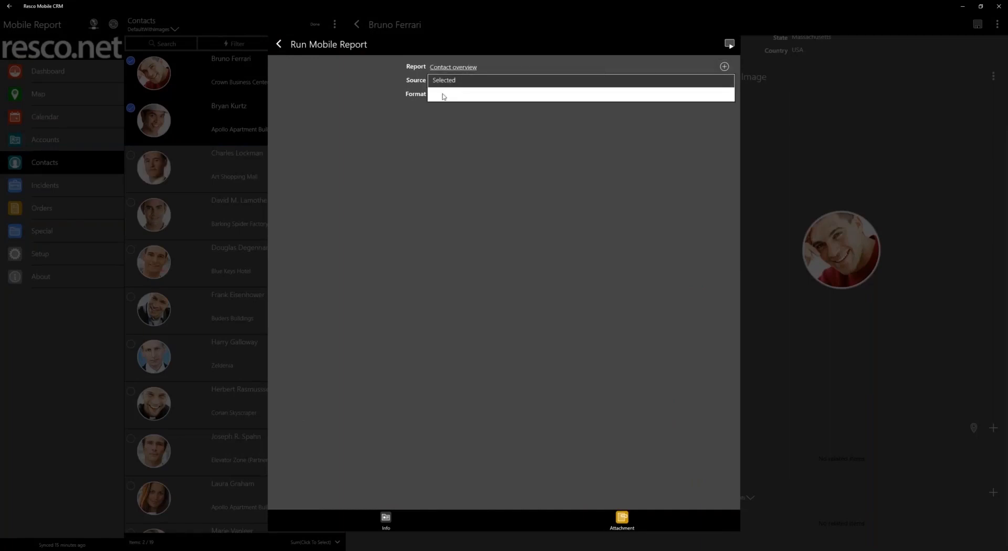
left_click(730, 45)
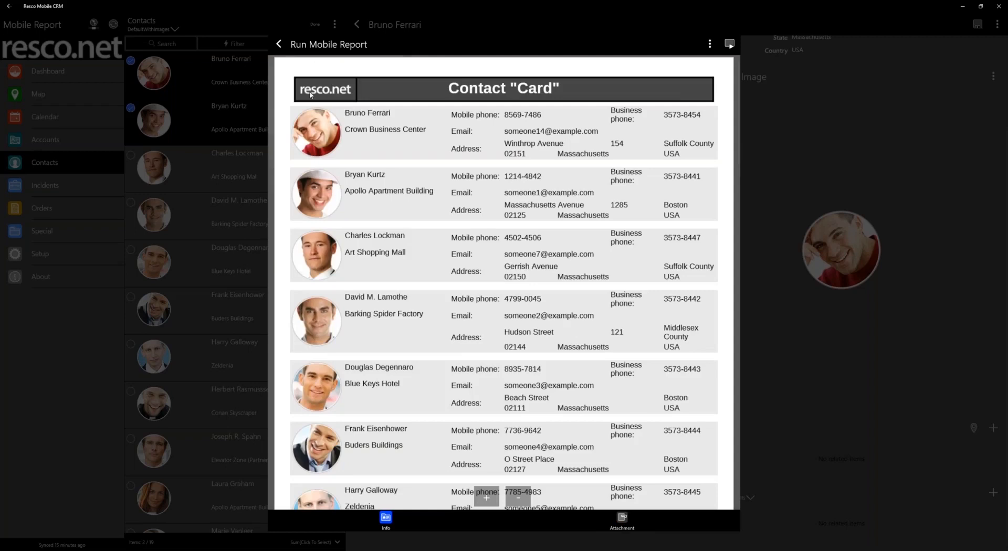
scroll(317, 369, "down", 10)
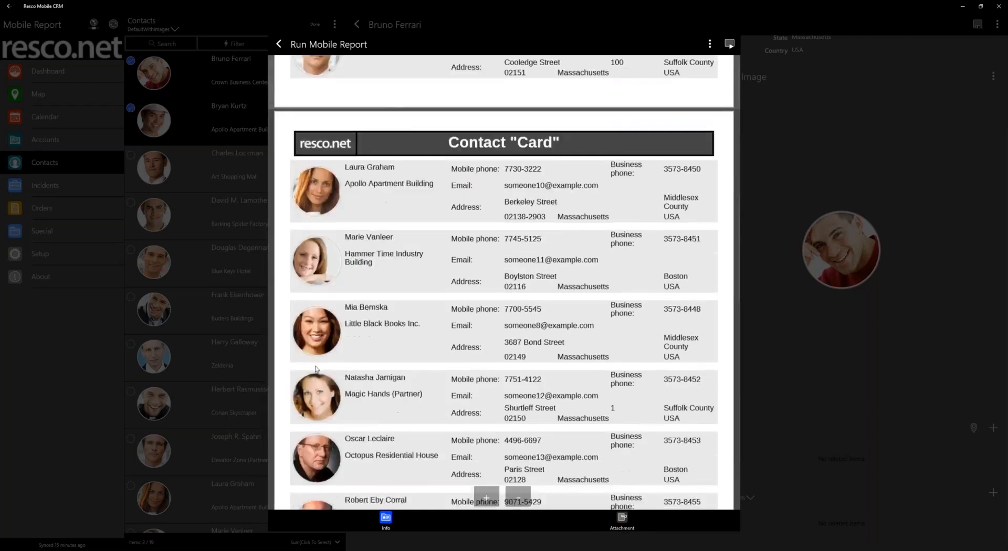
scroll(316, 369, "up", 10)
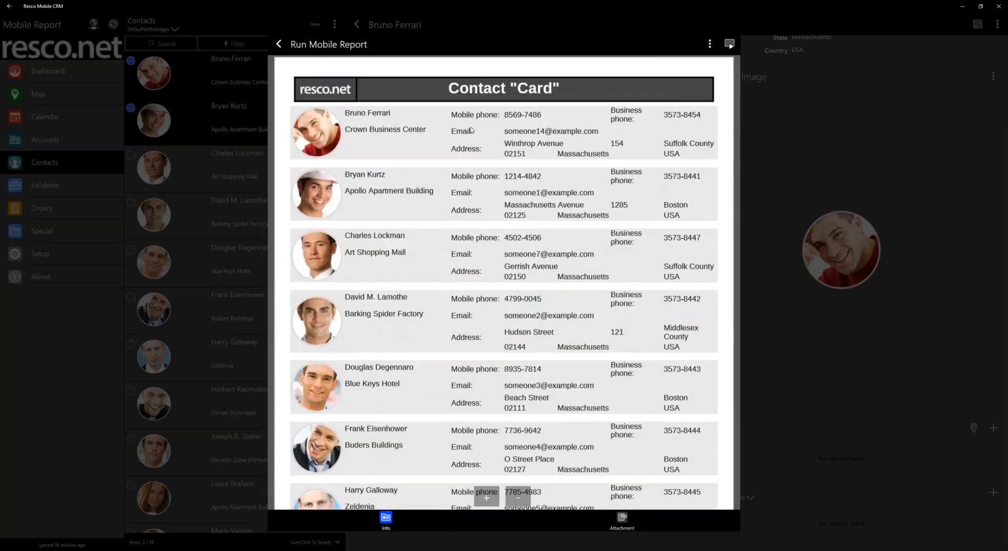
left_click(278, 45)
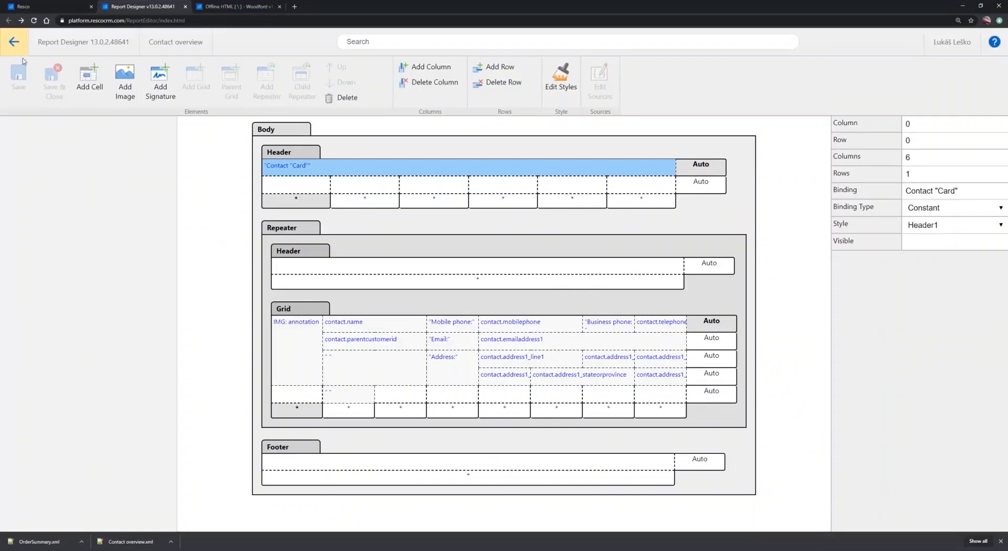
Switch to Report Designer, return to the list of reports and open Account overview for editing
left_click(14, 44)
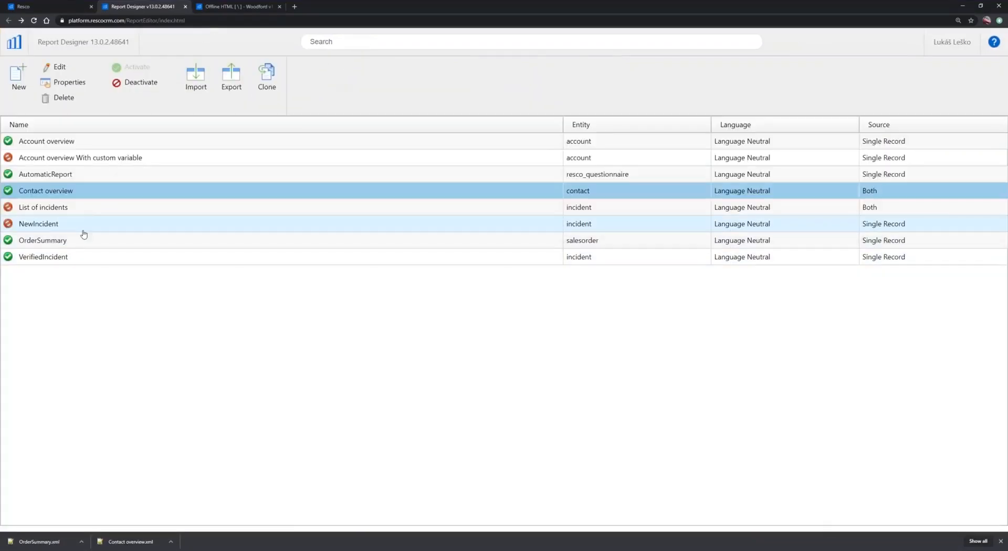
left_click(49, 142)
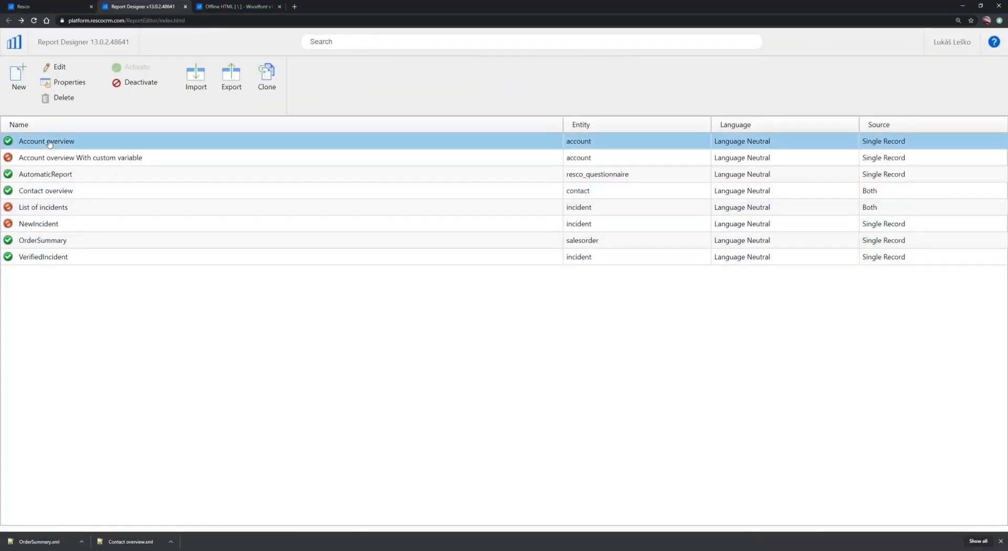
double_click(59, 146)
double_click(86, 146)
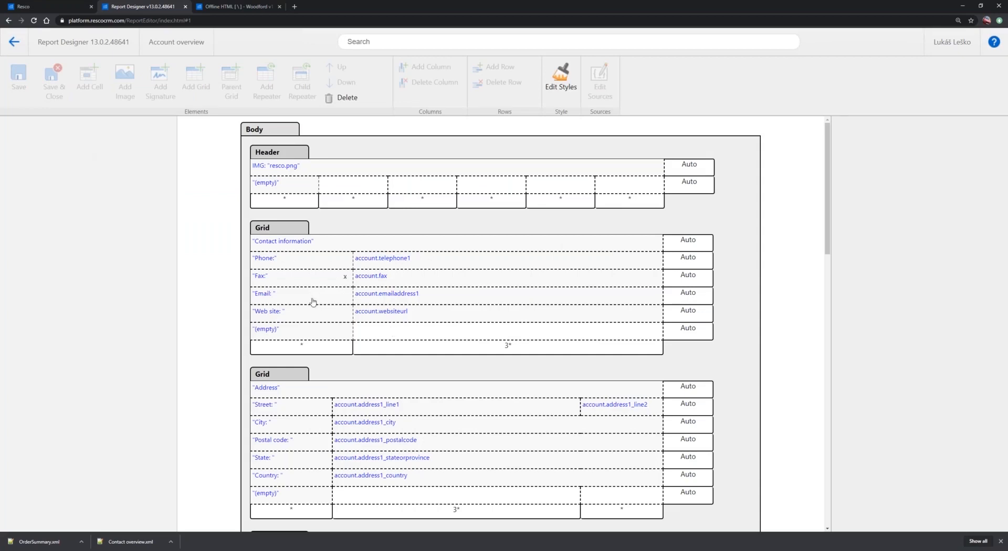
Examine the Account overview layout: the contact information and address grids, and the repeaters for contacts, incidents, nested appointments and orders
left_click(308, 258)
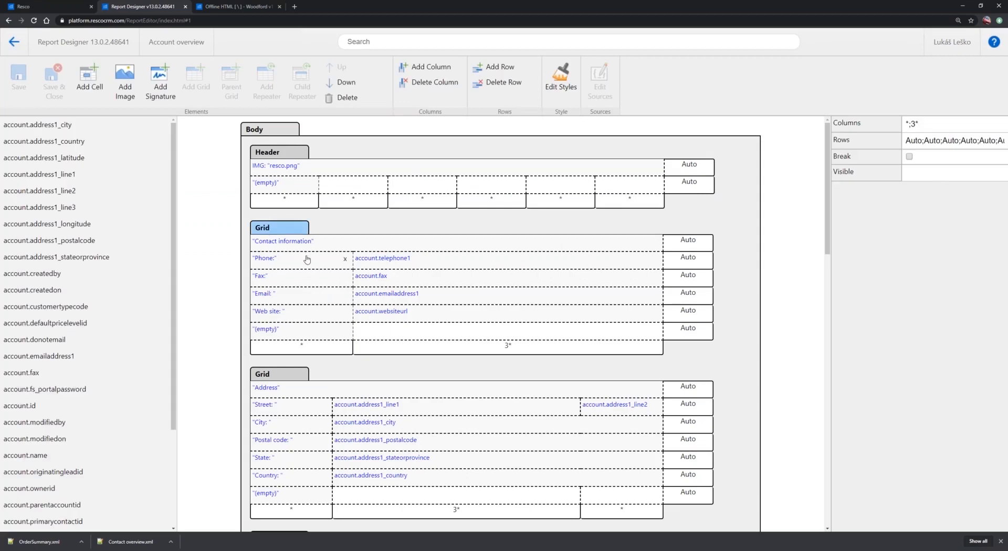
scroll(307, 259, "down", 3)
scroll(282, 248, "down", 5)
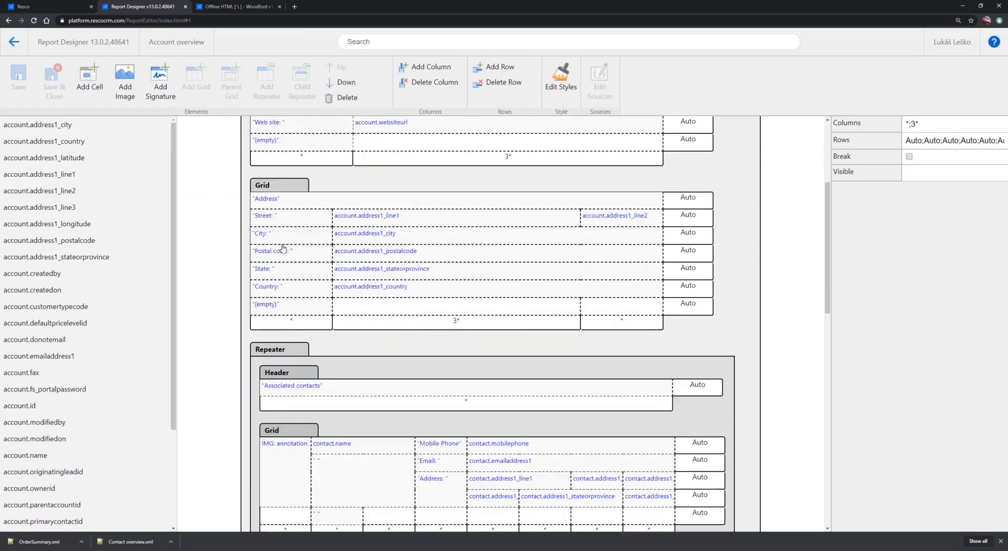
left_click(279, 182)
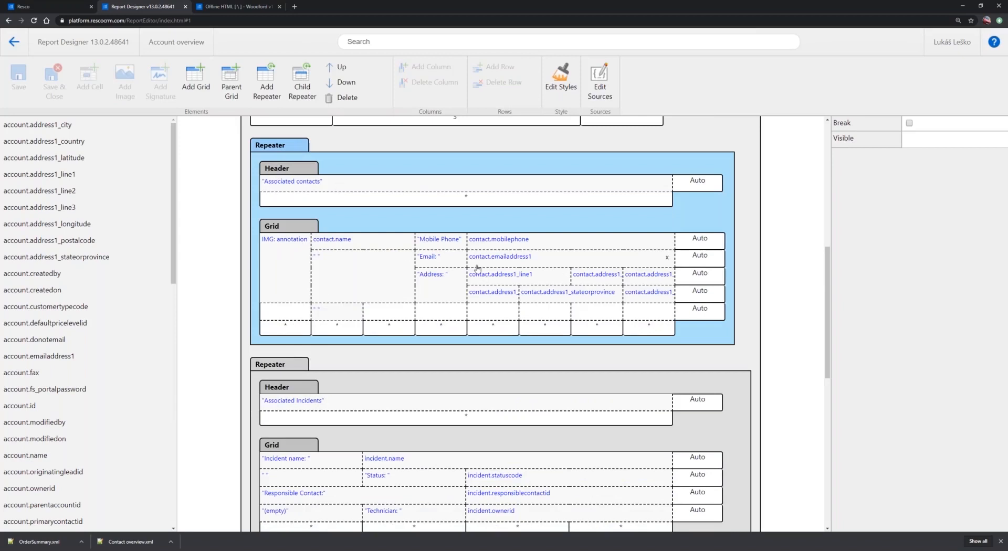
scroll(420, 263, "down", 3)
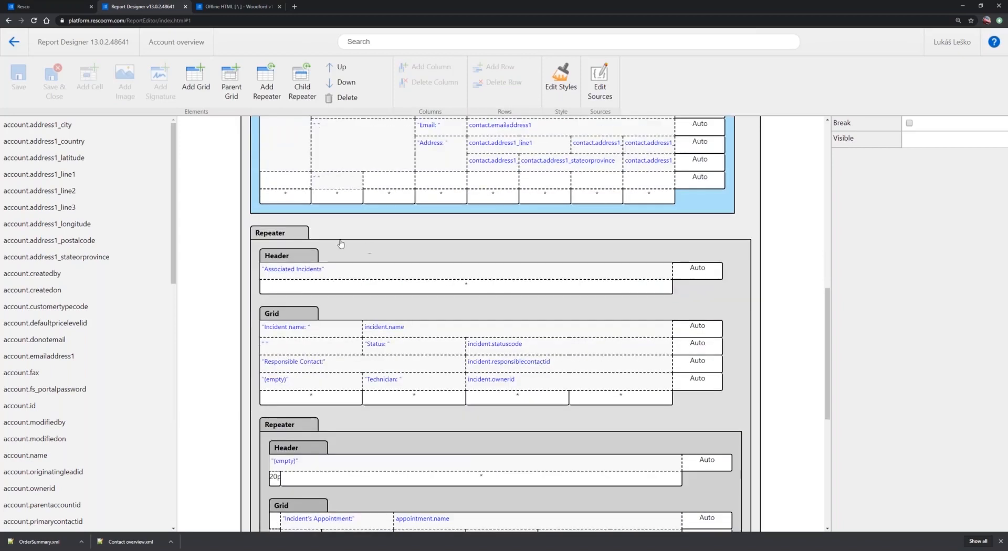
left_click(285, 235)
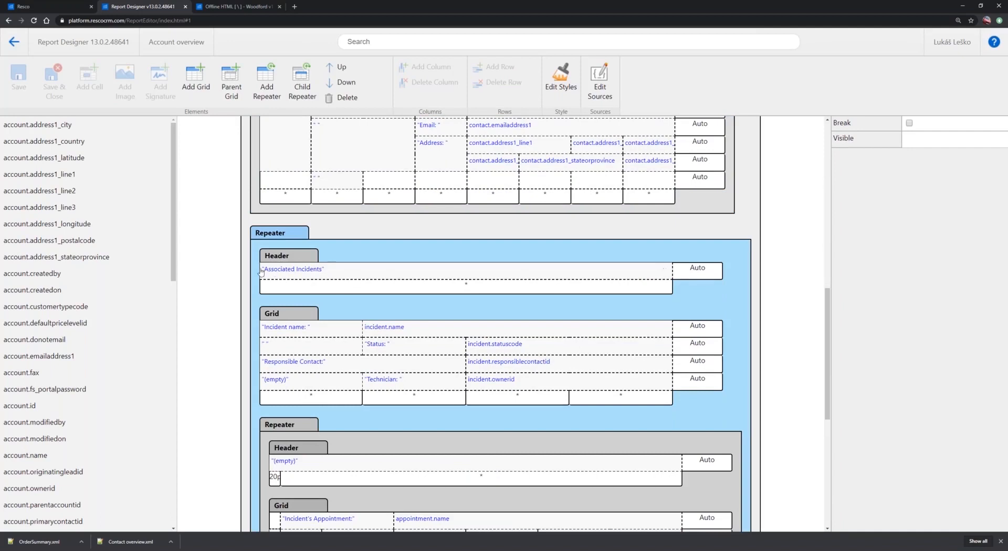
scroll(298, 270, "down", 3)
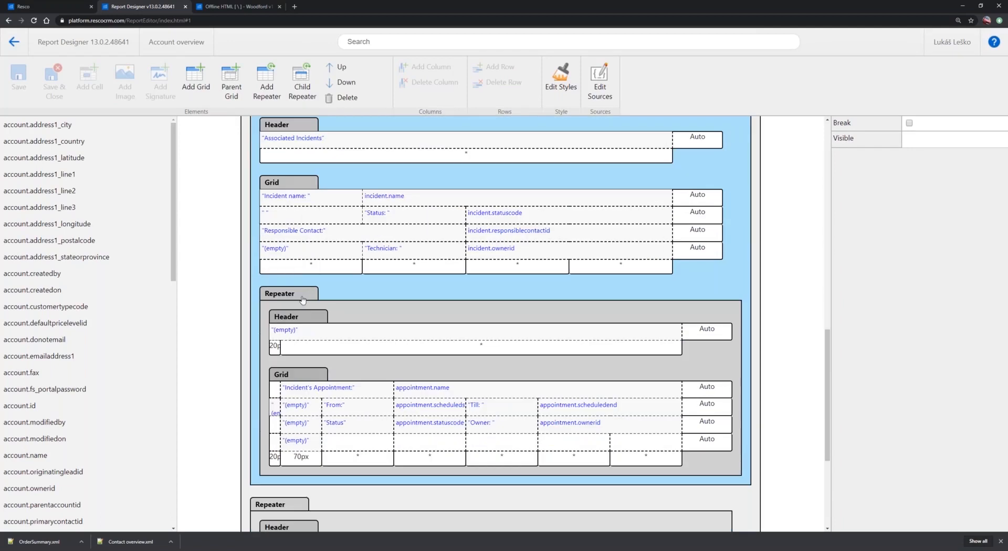
left_click(298, 297)
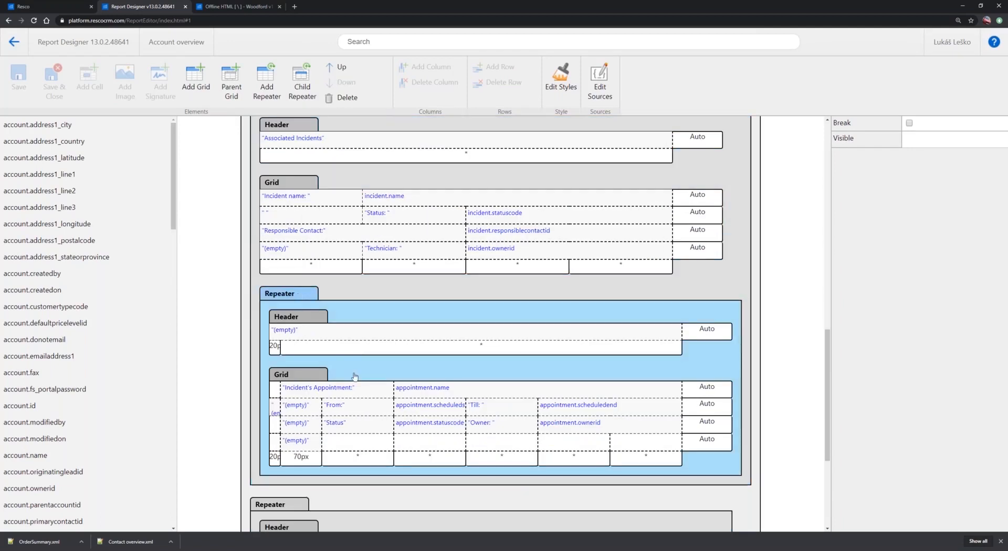
scroll(355, 377, "up", 3)
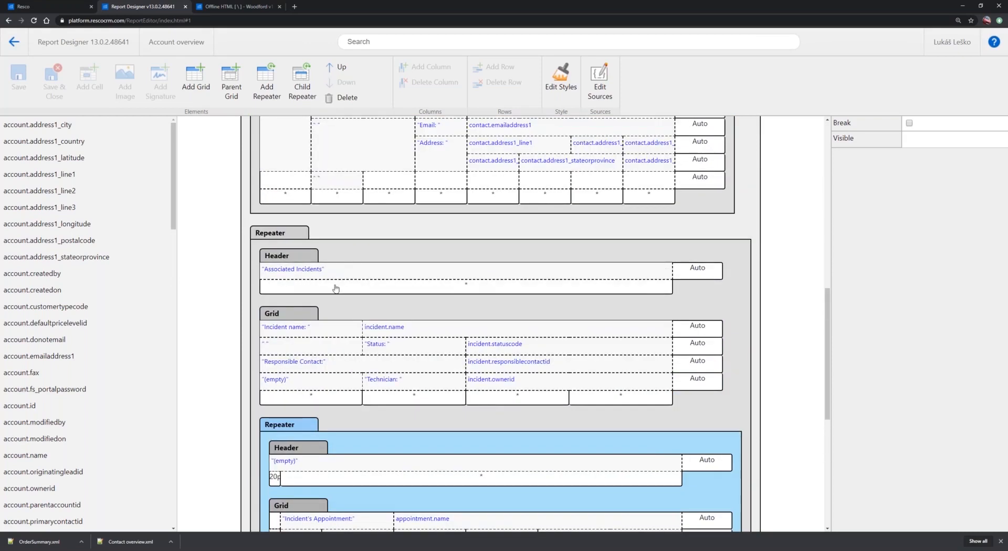
scroll(322, 315, "down", 6)
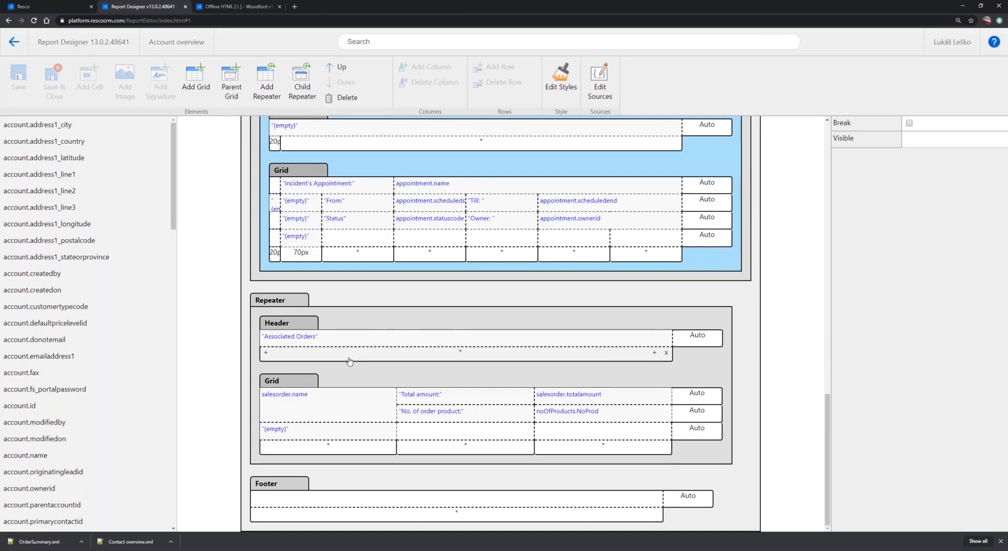
Inspect the Associated Incidents repeater's sources and the On Create rule of its Now variable, leaving both unchanged
scroll(350, 361, "up", 2)
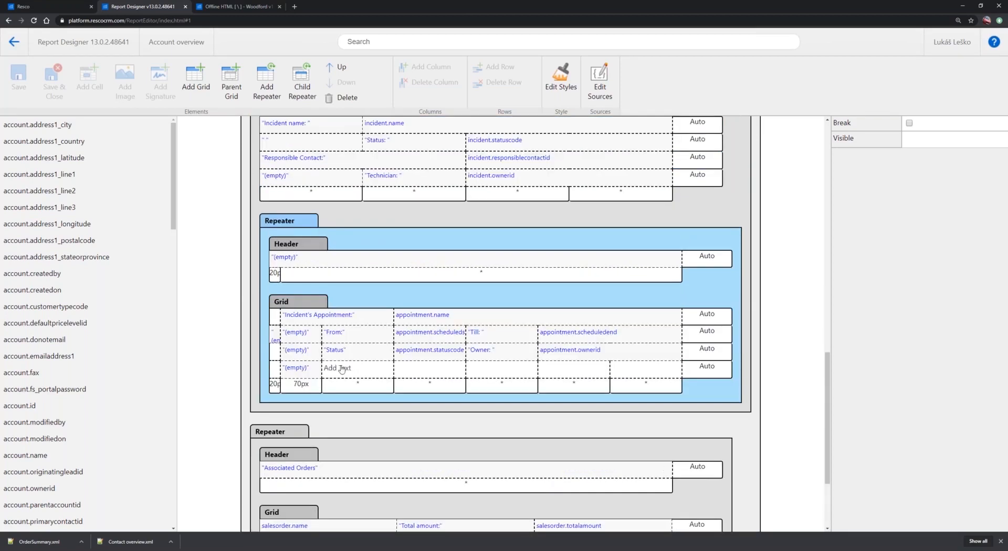
scroll(391, 352, "up", 2)
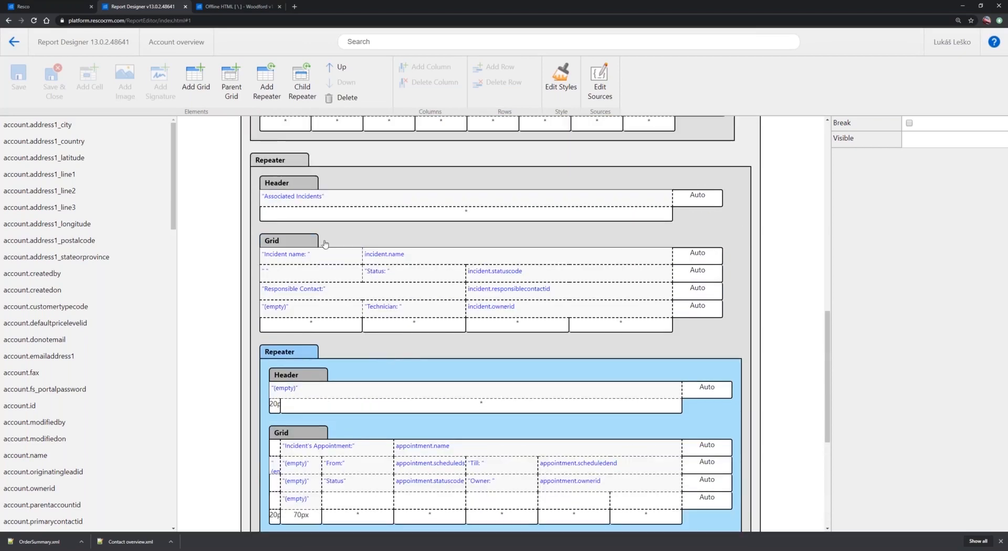
left_click(277, 166)
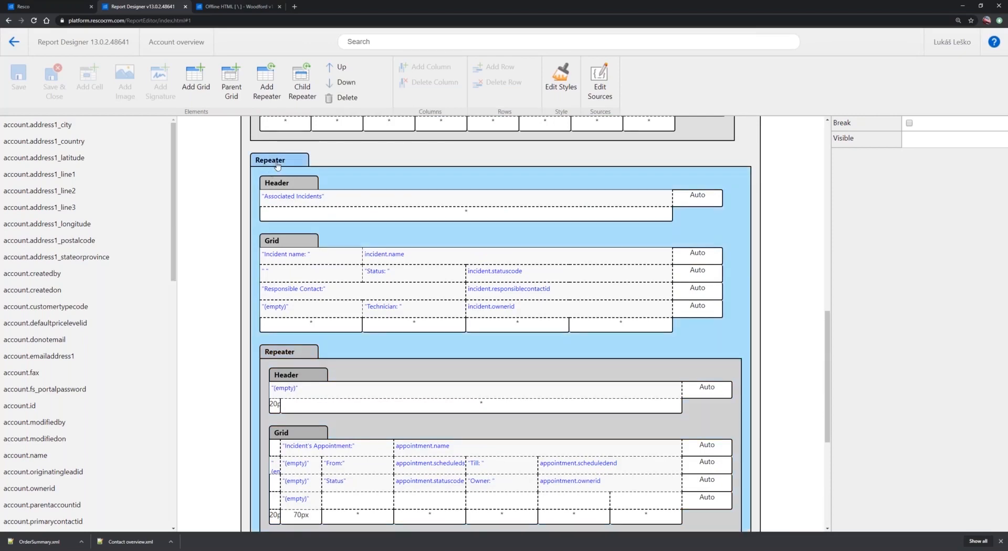
left_click(601, 79)
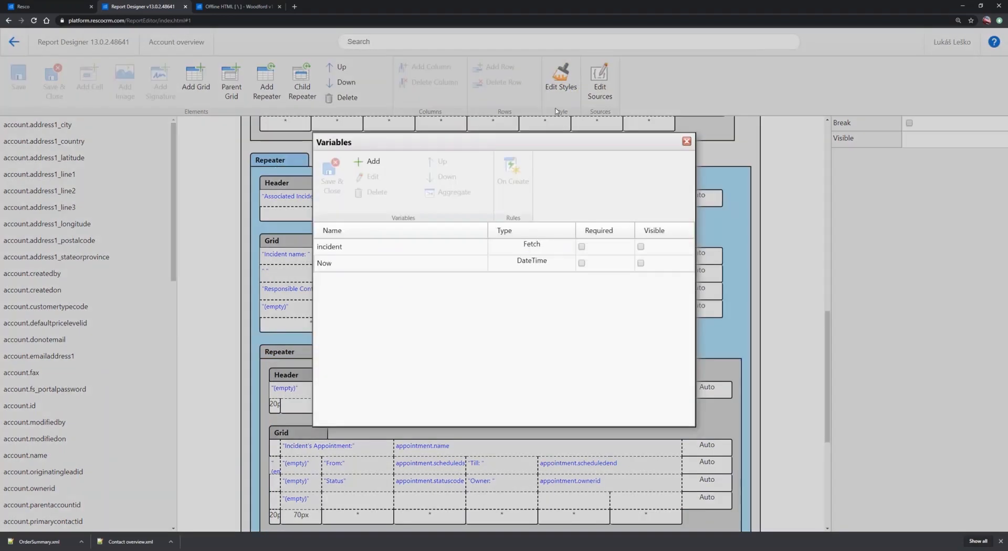
left_click(347, 268)
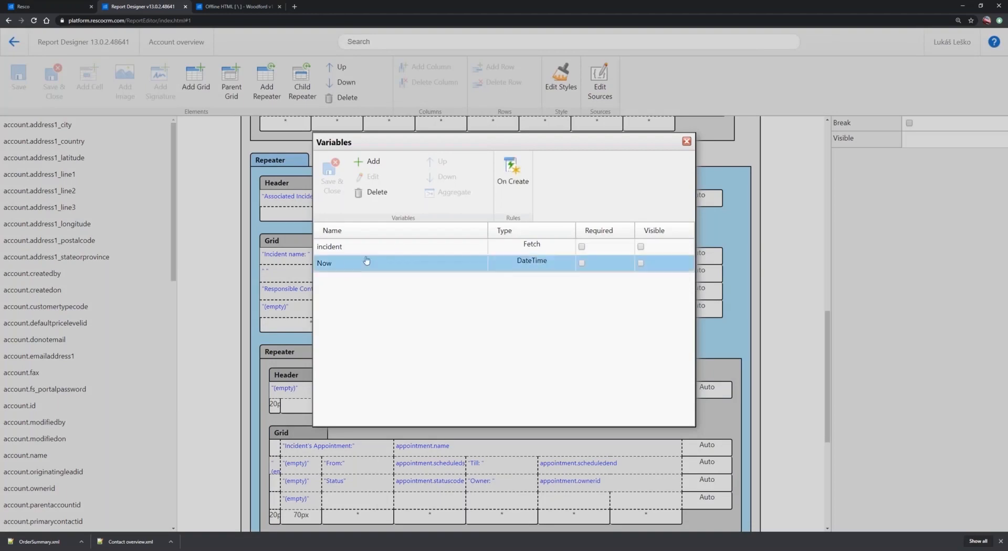
left_click(512, 174)
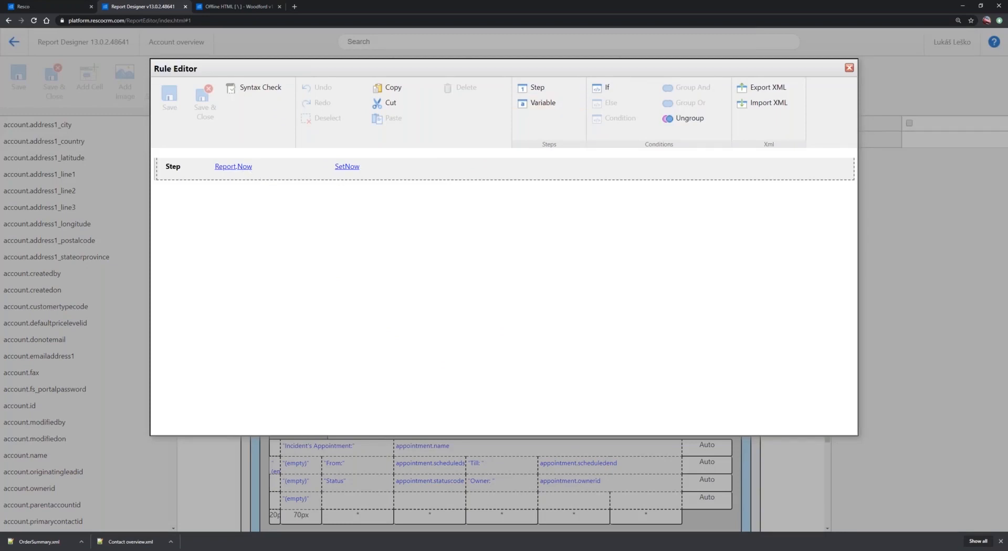
left_click(850, 68)
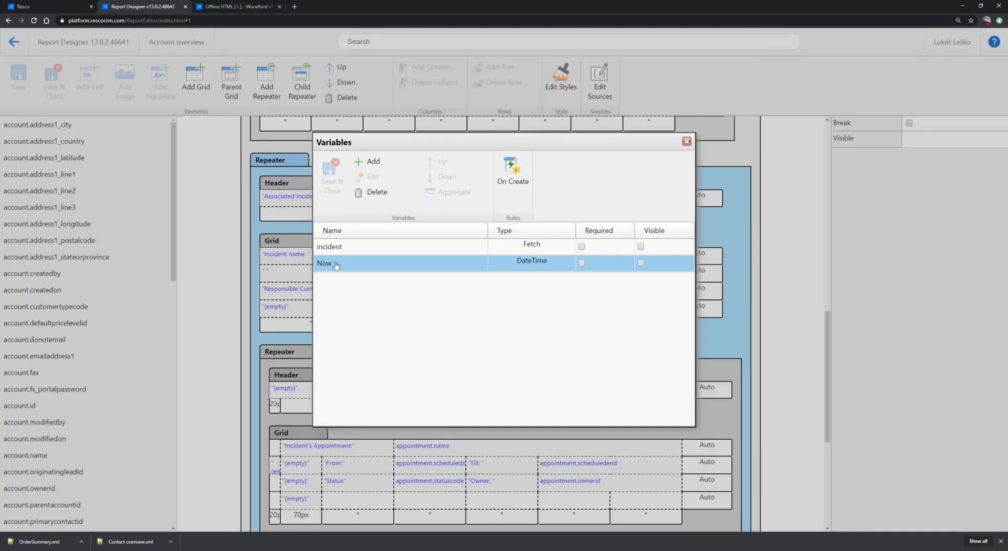
left_click(687, 142)
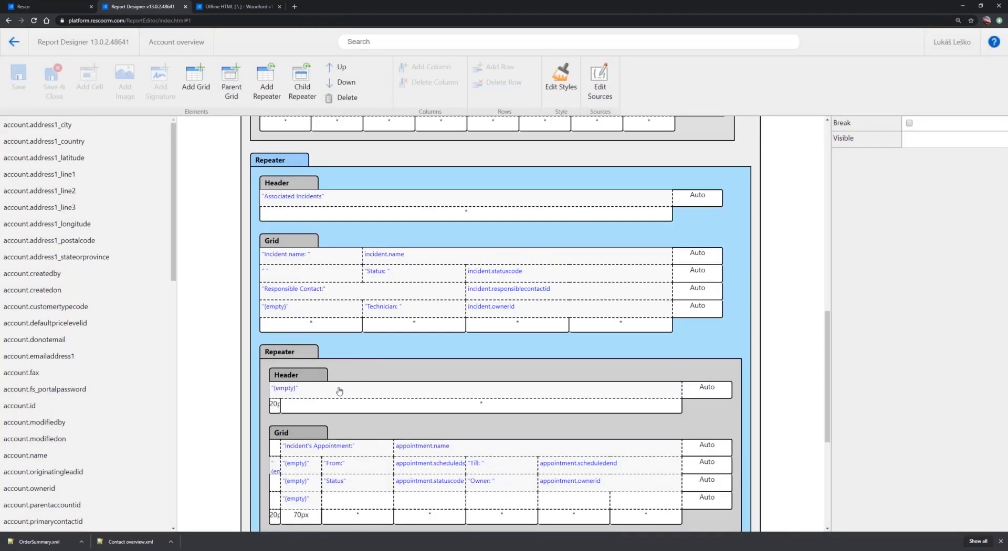
Review the filter conditions of the appointment source in the repeater nested under Associated Incidents, and close it without changes
left_click(292, 352)
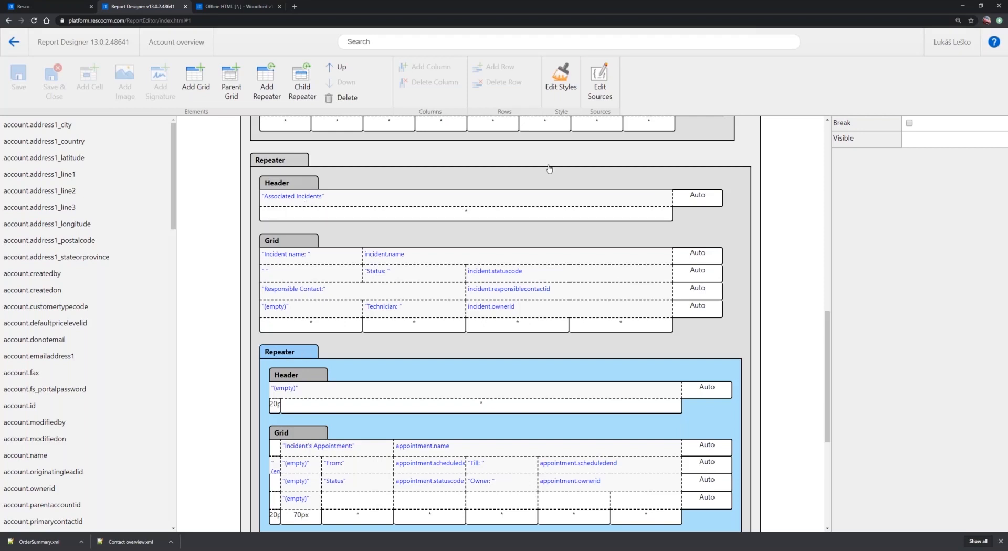
left_click(601, 89)
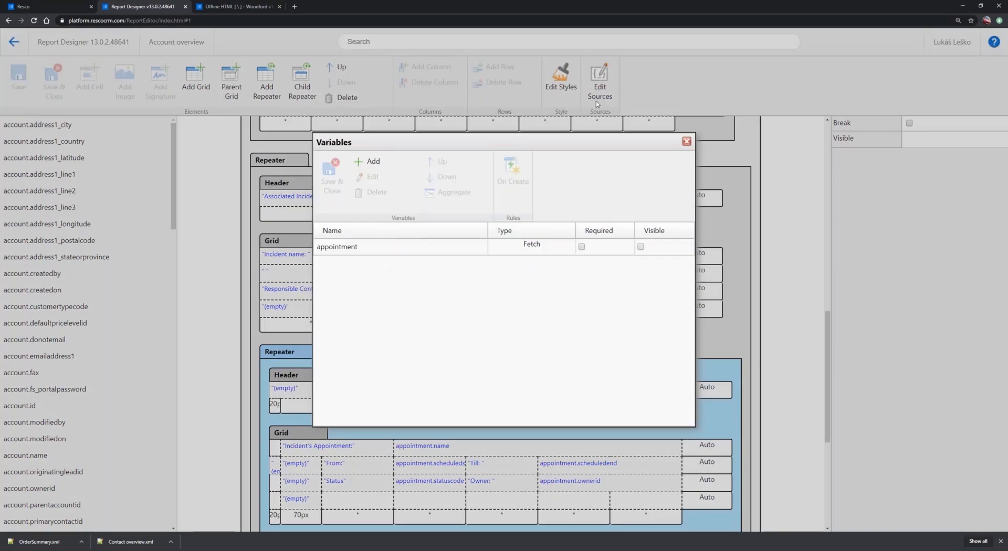
left_click(339, 254)
double_click(375, 248)
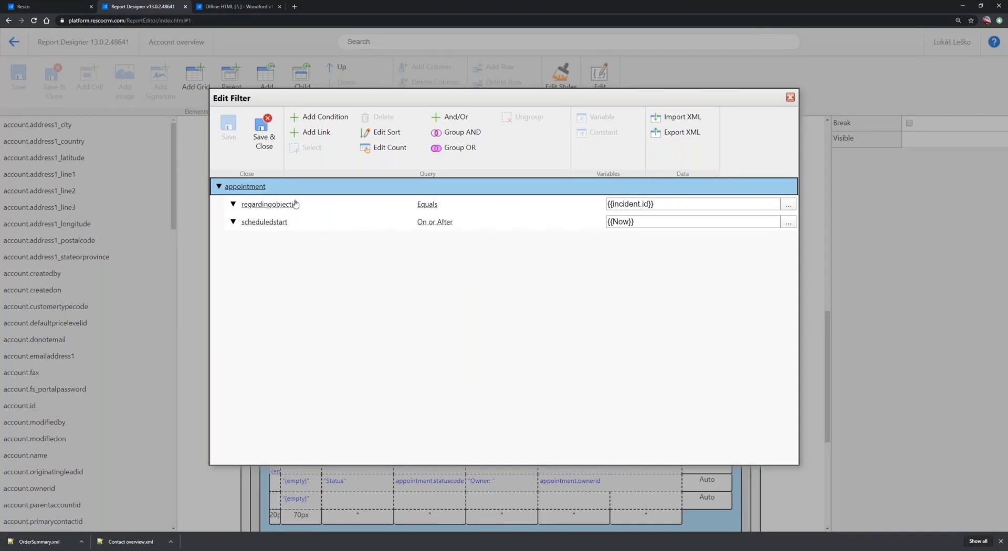
left_click(249, 225)
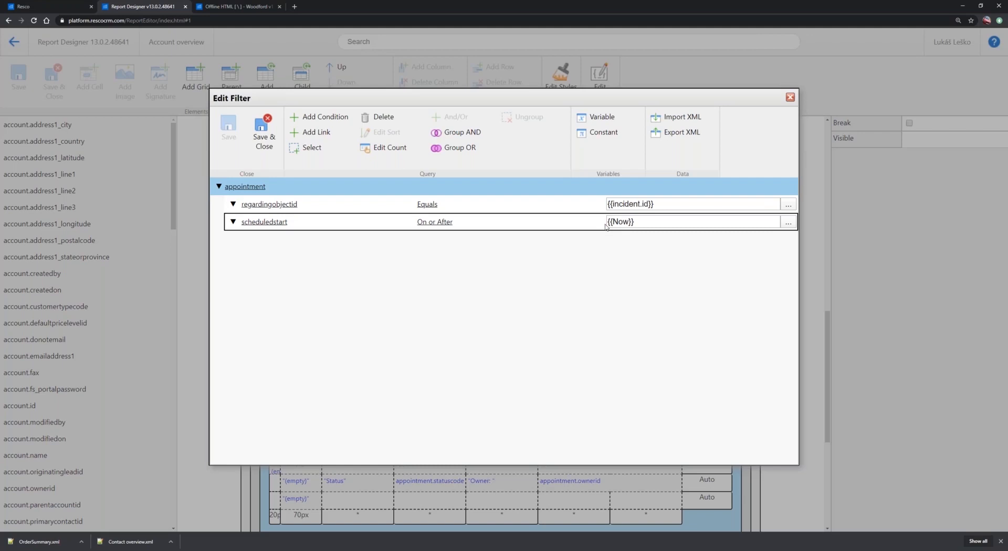
left_click(790, 99)
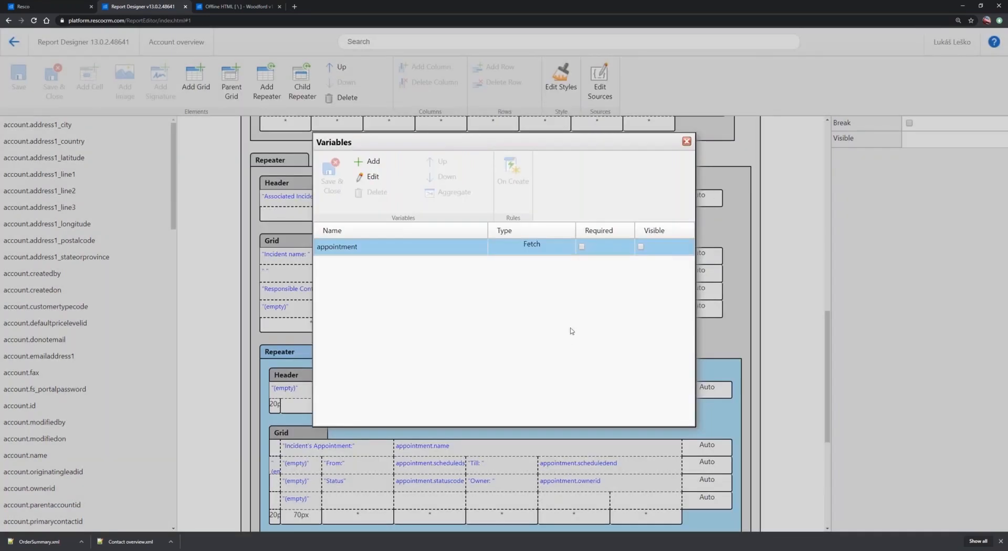
left_click(687, 142)
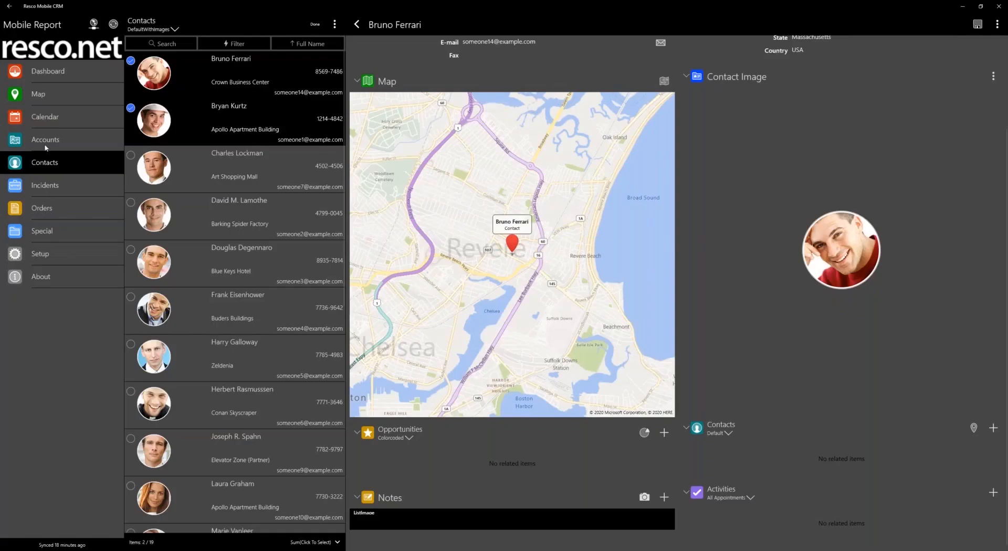
Switch to Resco Mobile CRM, open the Apollo Apartment Building account and run its Account overview report
left_click(43, 143)
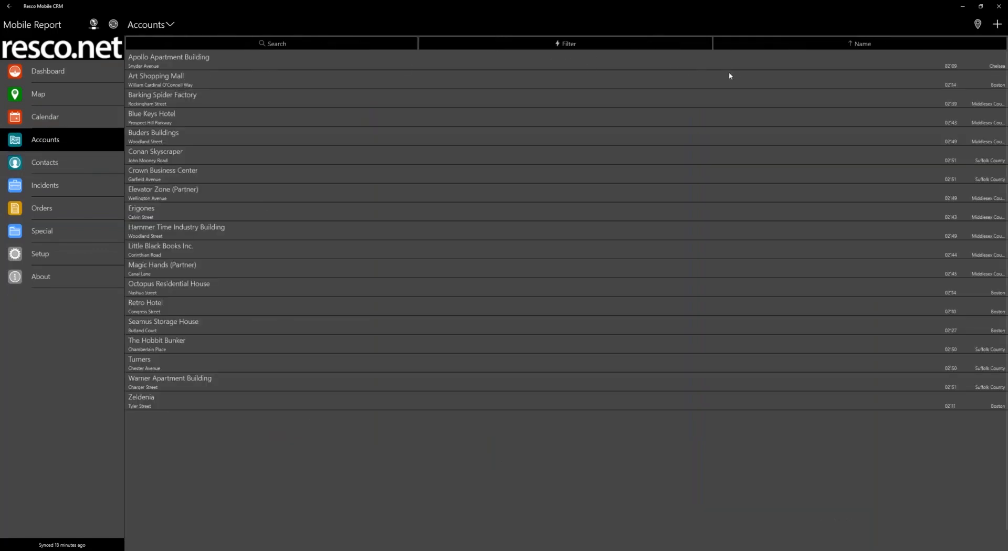
left_click(674, 64)
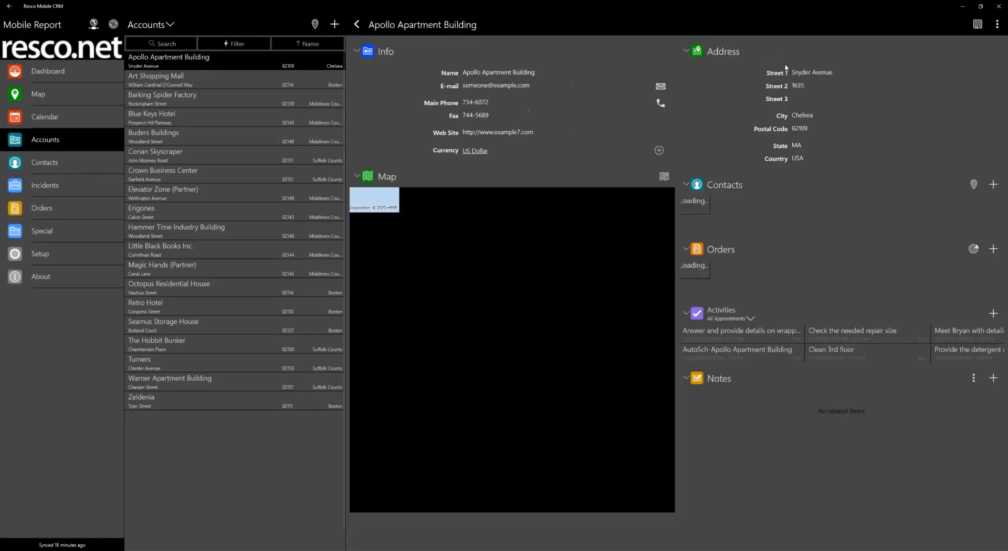
left_click(998, 24)
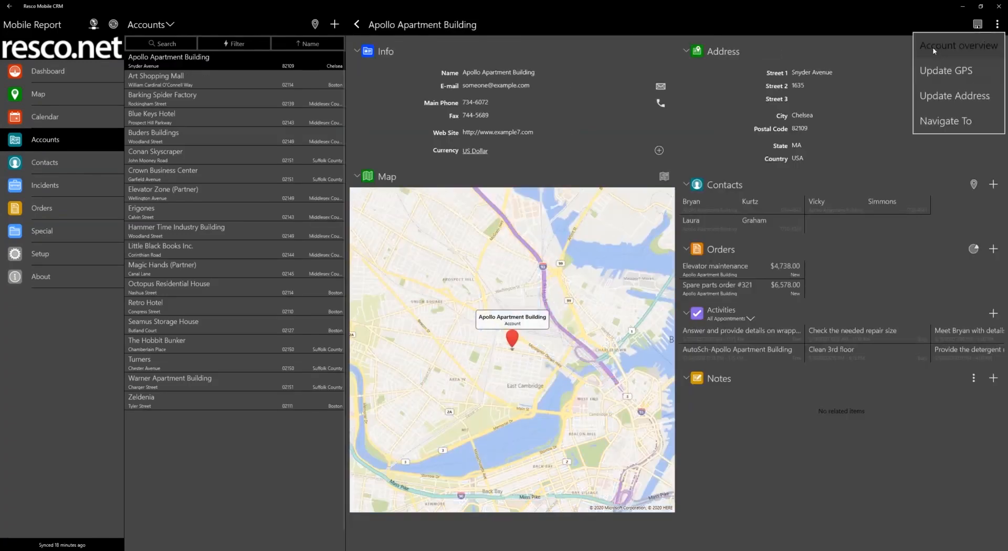
left_click(961, 46)
left_click(730, 44)
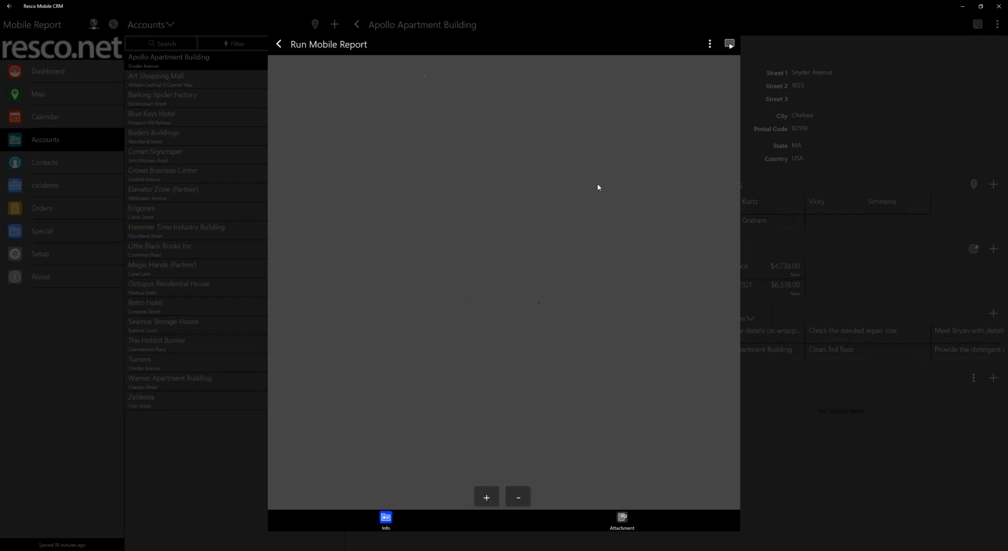
Look through the associated contacts, incidents and nested appointments in the generated report and leave it, discarding changes
scroll(472, 267, "down", 10)
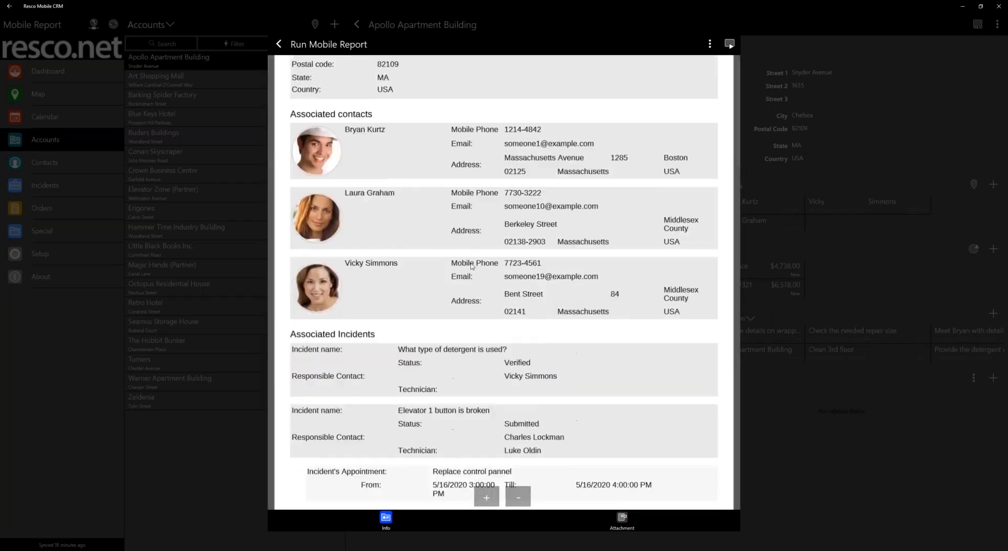
scroll(472, 266, "down", 4)
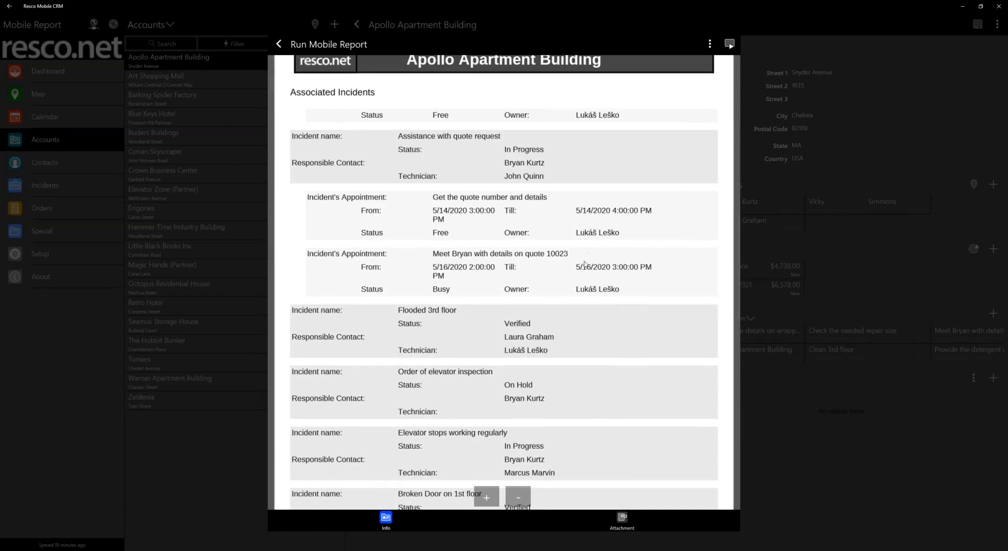
scroll(479, 324, "down", 5)
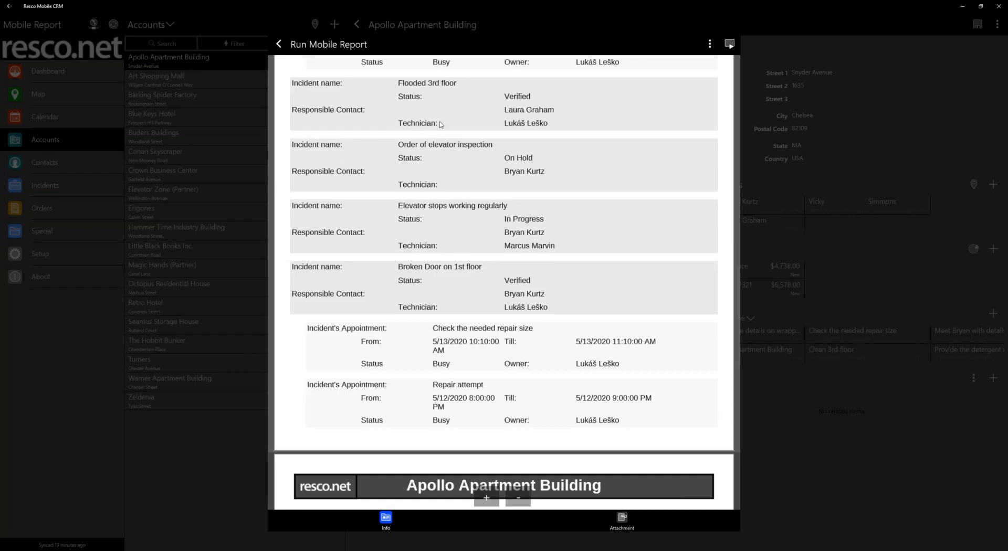
scroll(361, 145, "up", 5)
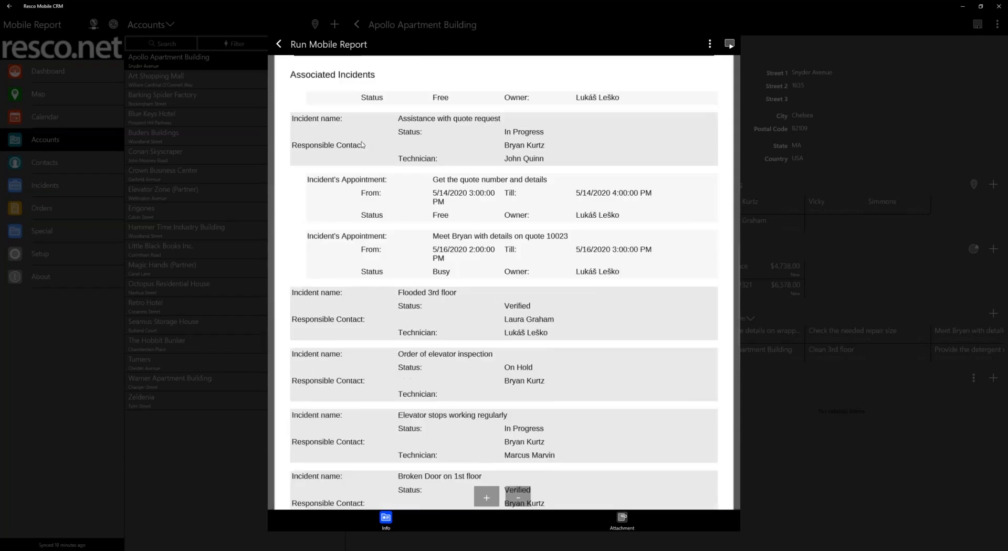
left_click(279, 44)
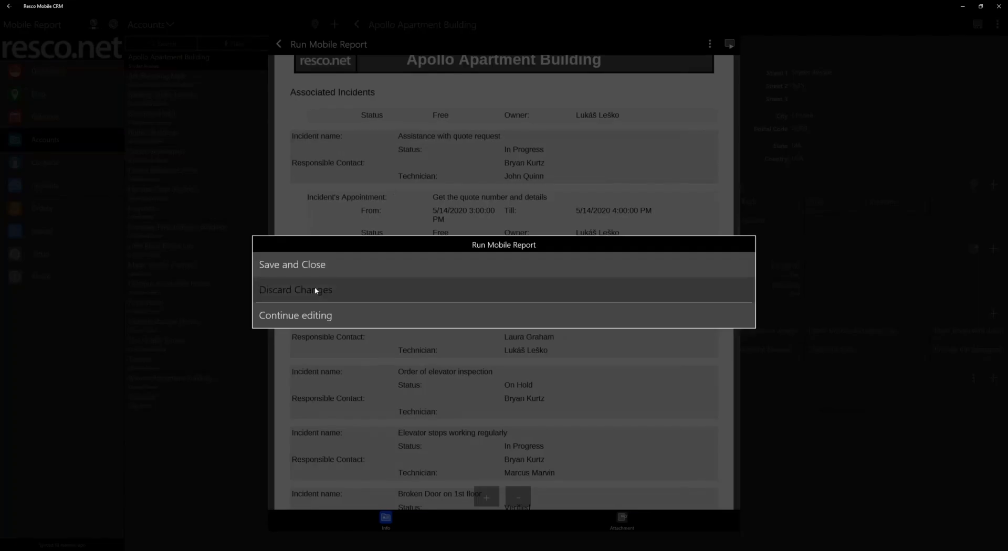
left_click(314, 288)
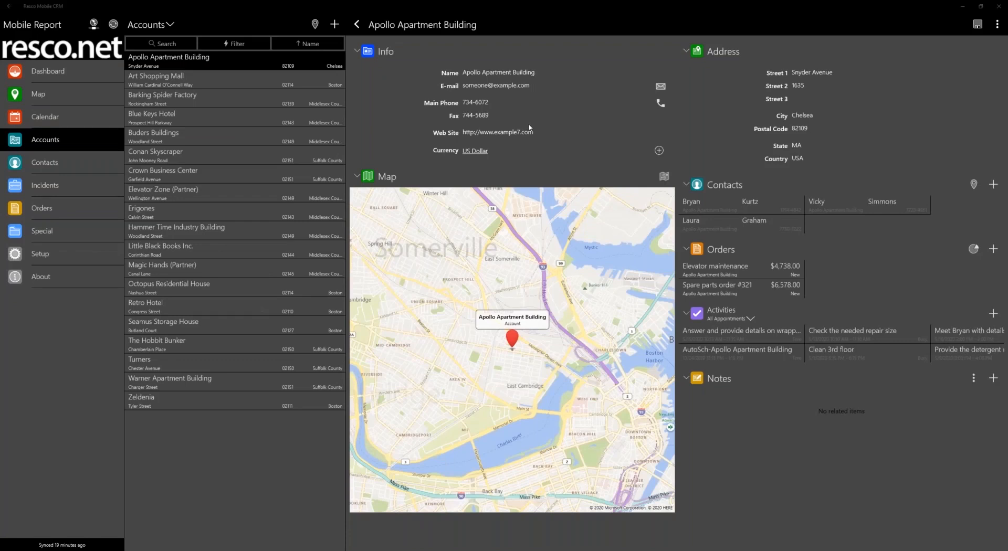
Switch back to Report Designer and select the Body of the Account overview report
key("alt+Tab")
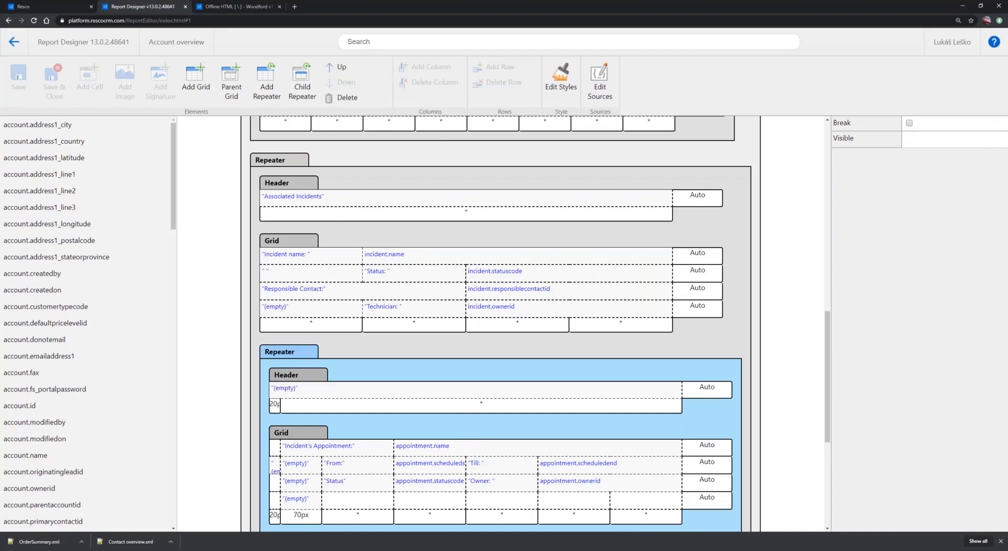
scroll(402, 272, "up", 10)
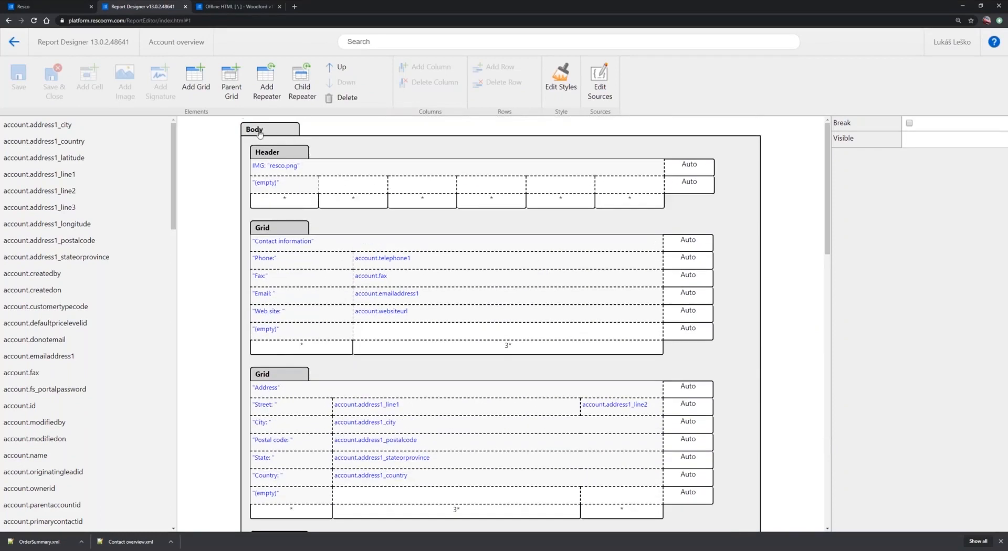
left_click(266, 132)
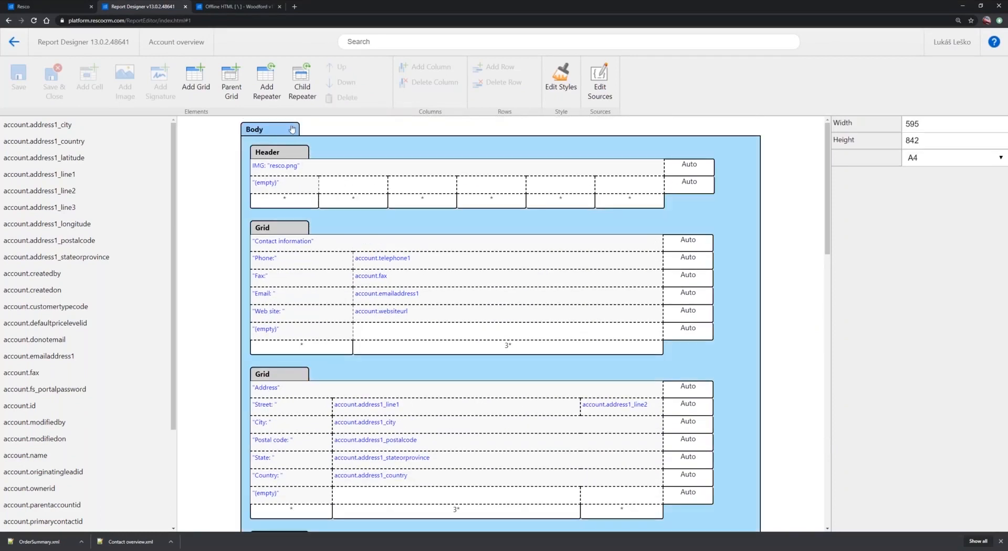
left_click(601, 83)
left_click(371, 161)
left_click(470, 220)
left_click(488, 267)
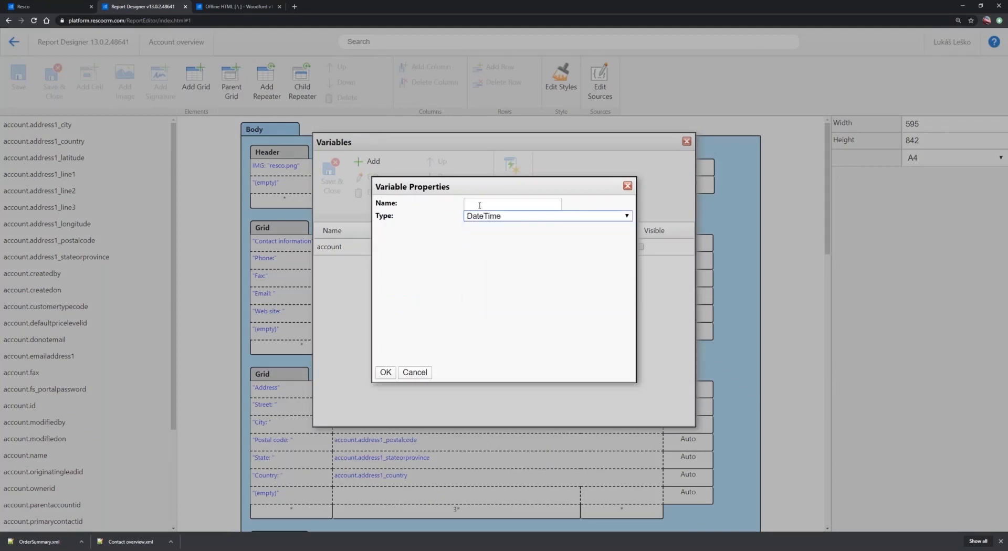
left_click(479, 206)
type("User defined datetime")
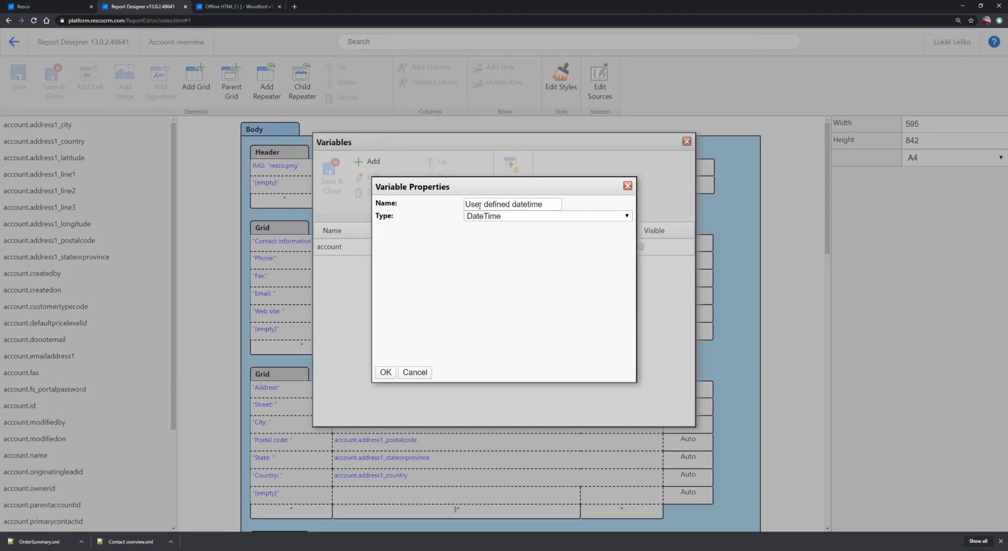
left_click(386, 373)
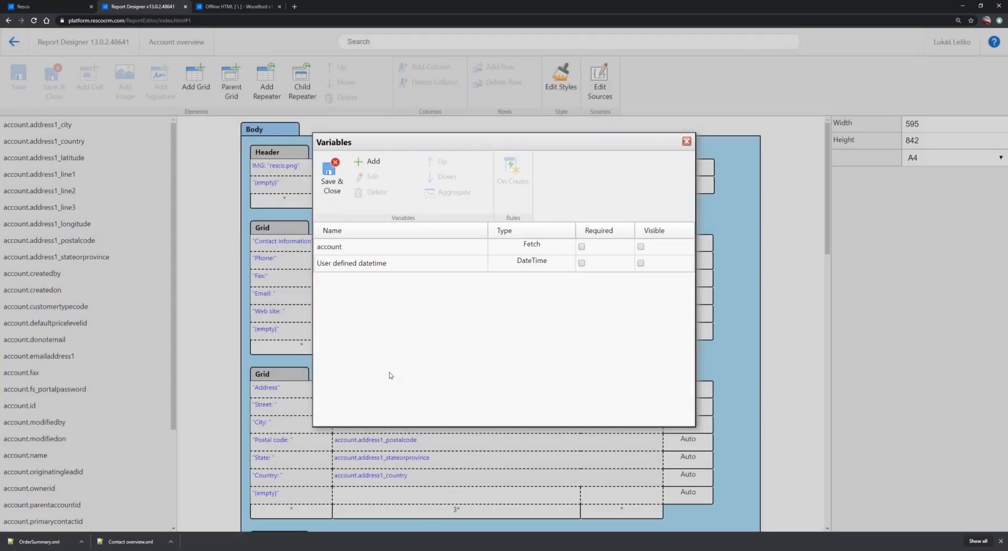
left_click(640, 264)
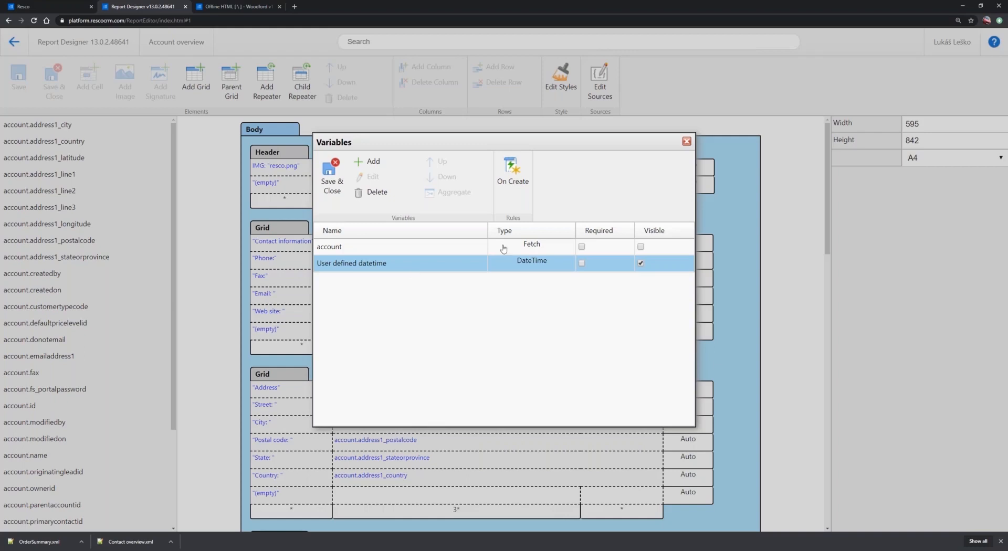
left_click(686, 141)
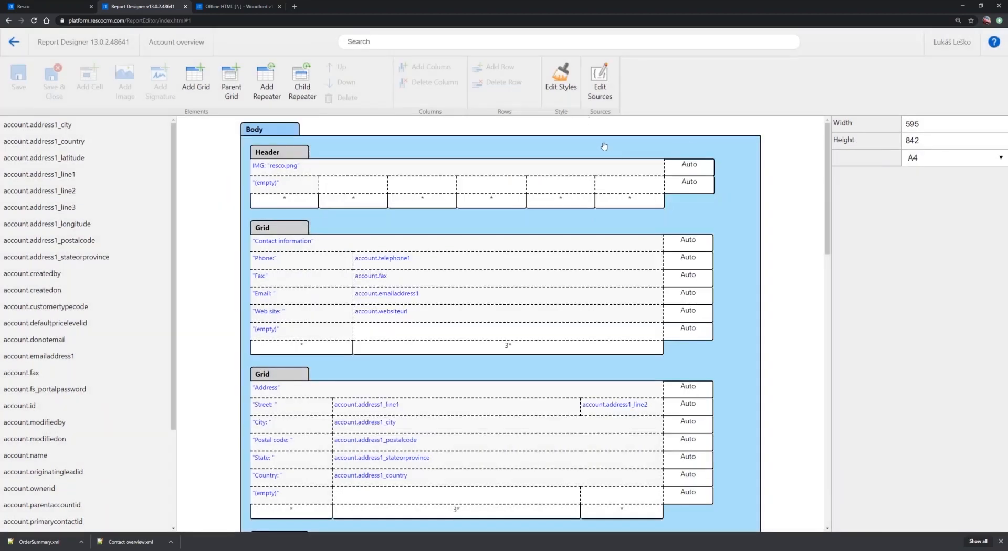
Add a DateTime variable named "Datetime" to the Body's sources and save the variable list
left_click(599, 81)
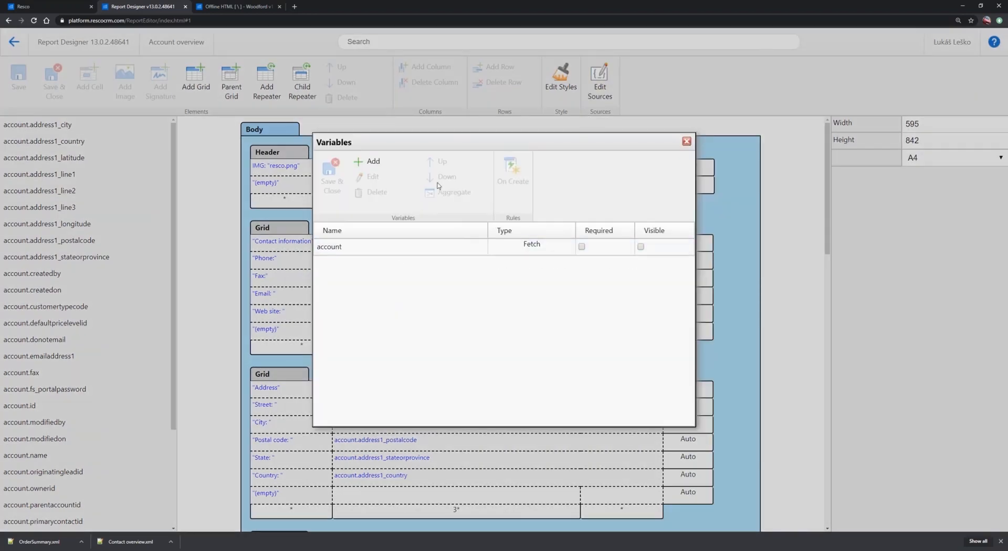
left_click(367, 161)
left_click(496, 216)
left_click(481, 265)
left_click(480, 205)
type("Datetime")
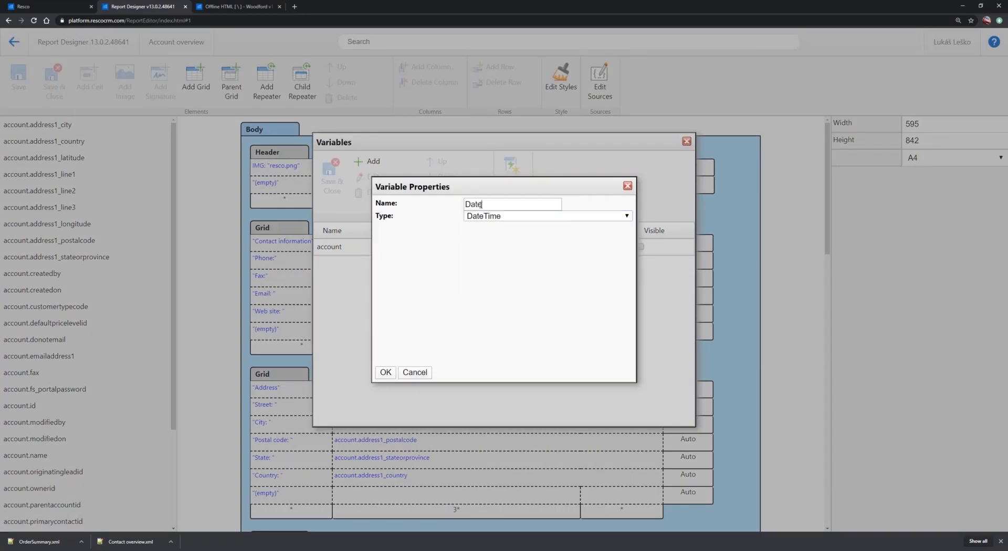
left_click(385, 372)
left_click(332, 192)
scroll(326, 287, "down", 5)
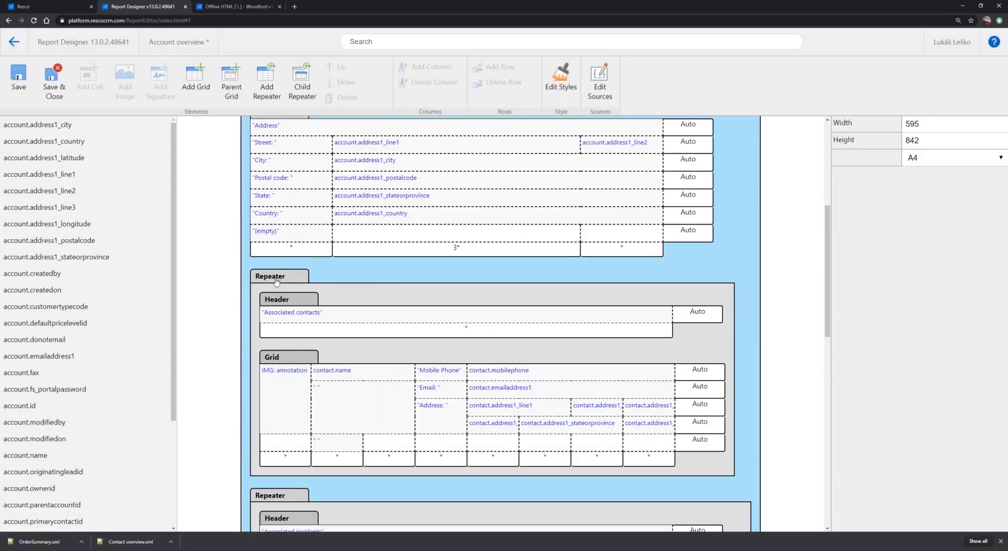
Open the On Create rule in the sources of the "Associated Incidents" repeater
left_click(275, 279)
scroll(272, 263, "down", 5)
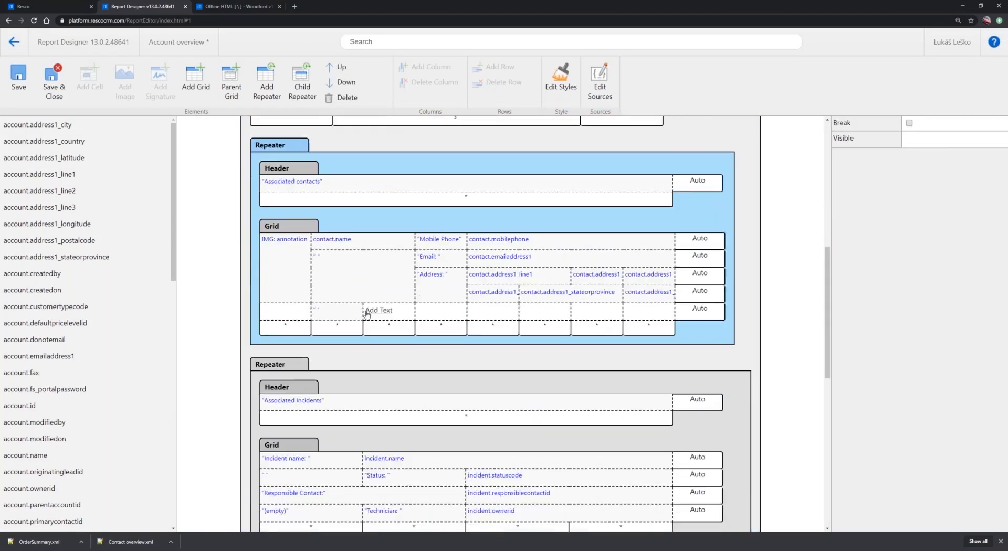
left_click(269, 235)
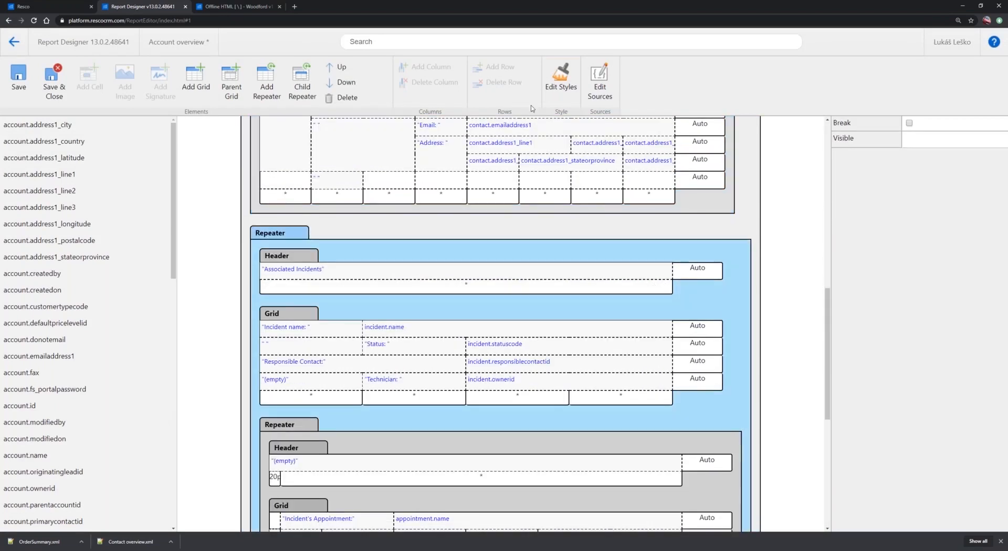
left_click(599, 80)
left_click(337, 268)
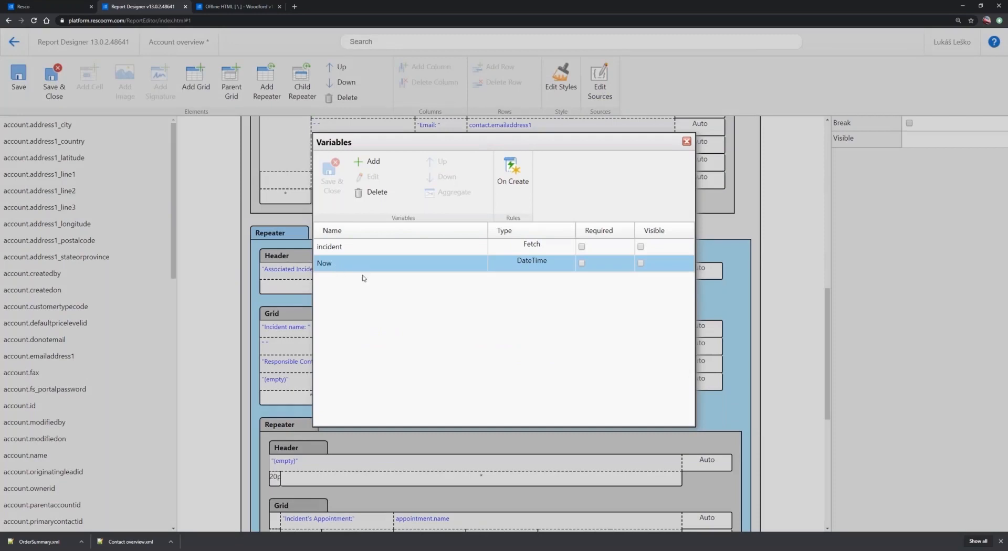
left_click(513, 181)
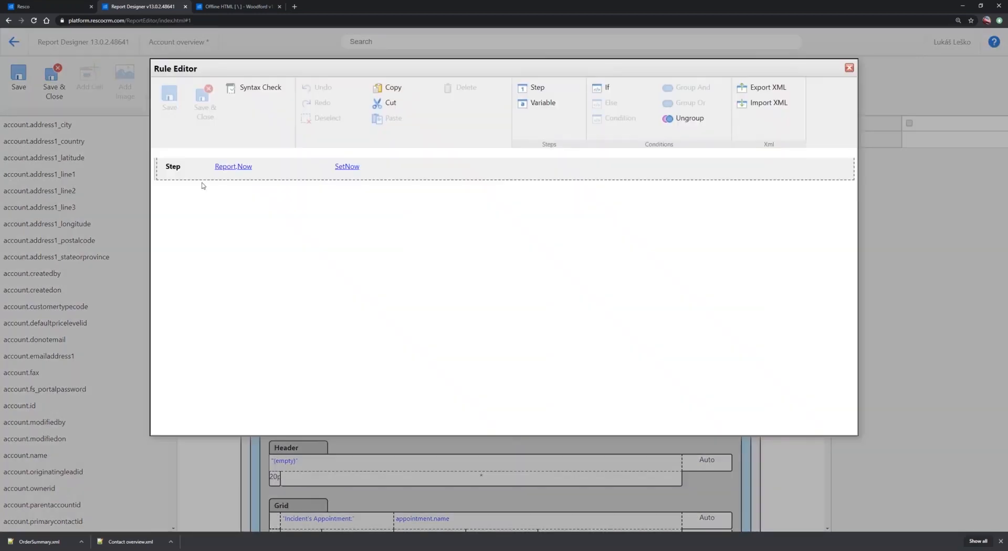
Change the rule step to assign Report.Datetime to Report.Now, and save the rule, the variable list and the report
left_click(352, 170)
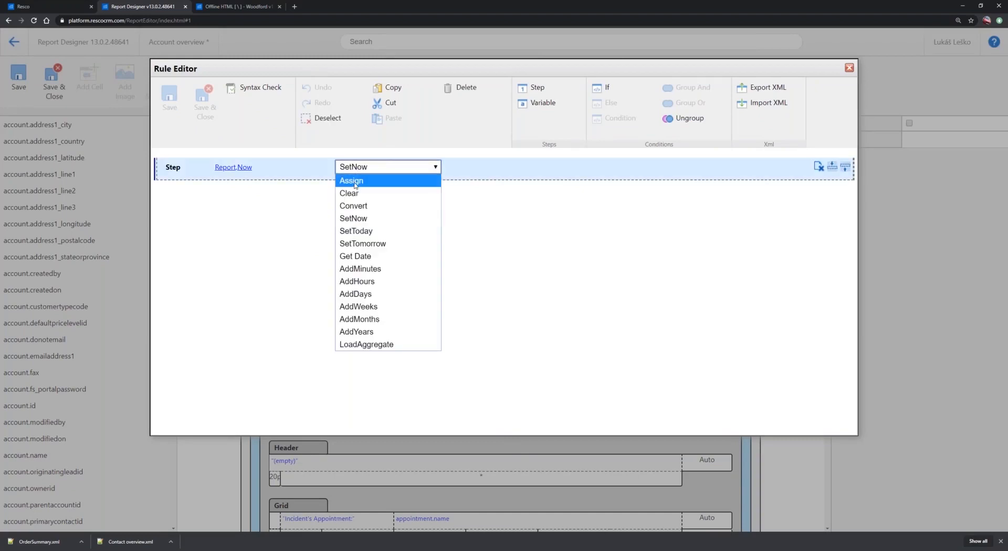
left_click(359, 184)
left_click(428, 171)
left_click(445, 195)
left_click(444, 171)
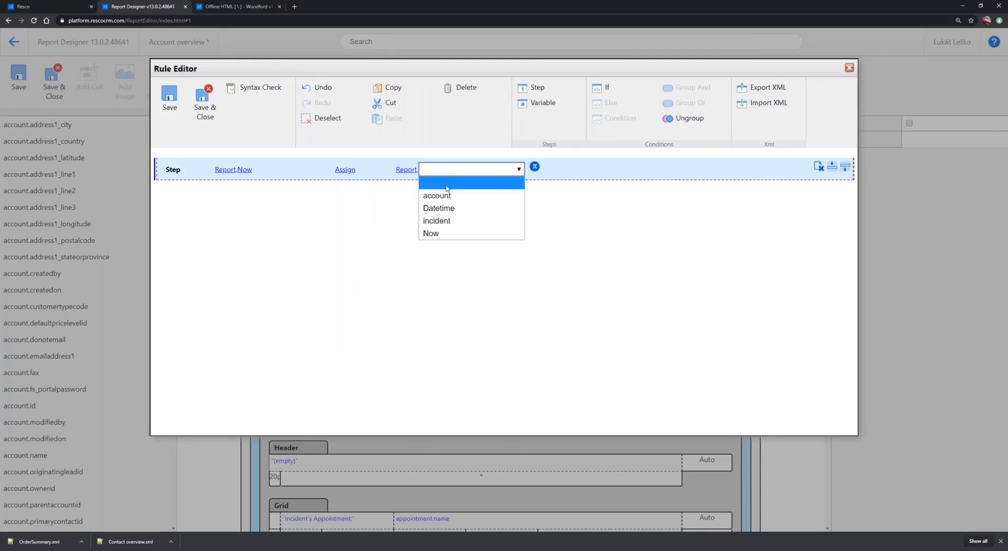
left_click(447, 209)
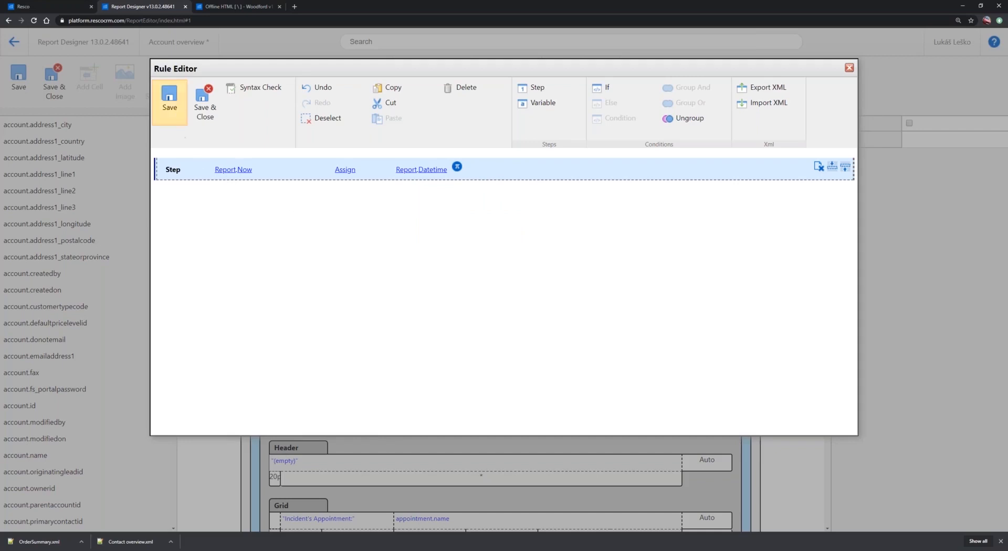
left_click(201, 104)
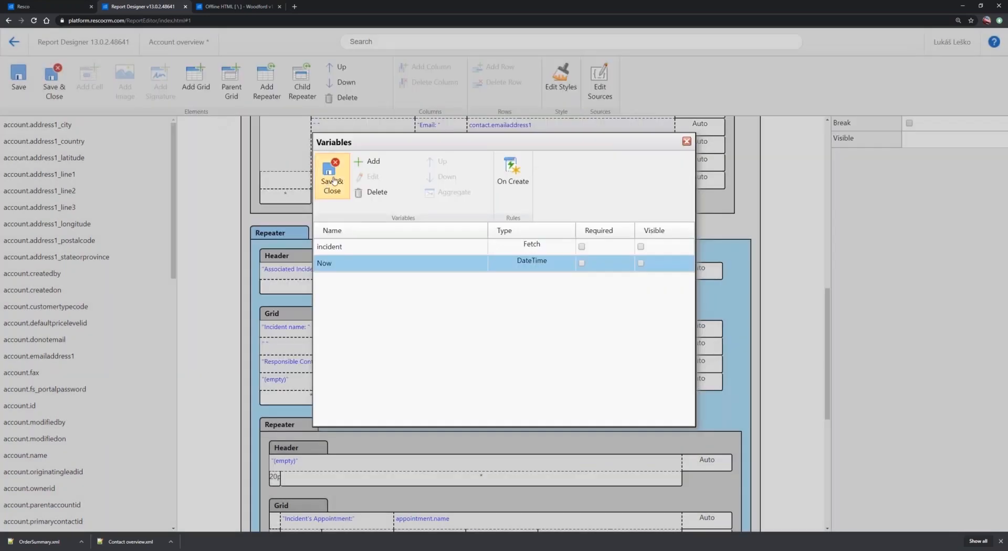
left_click(333, 181)
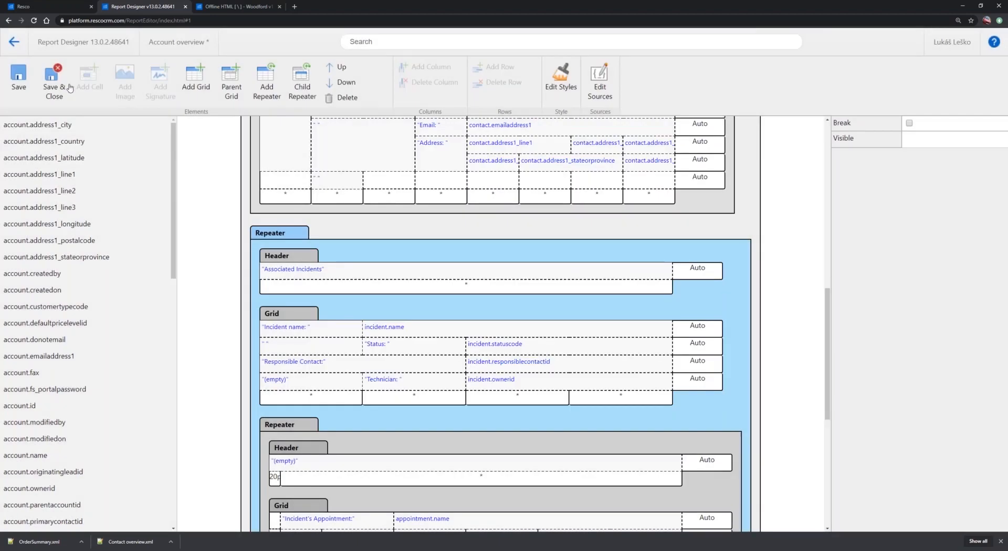
left_click(20, 84)
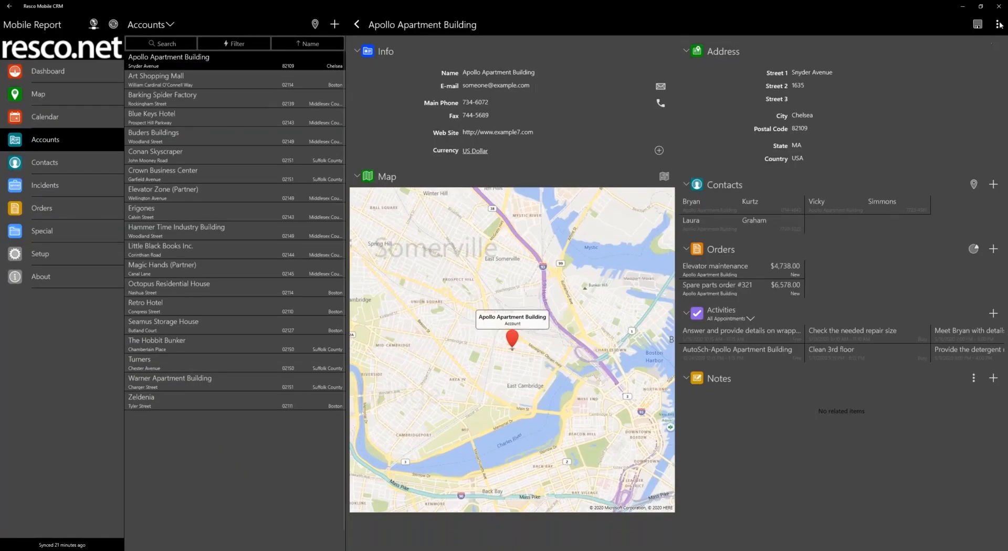
Switch to Resco Mobile CRM, check the Account overview report's run options for Apollo Apartment Building, and close them
left_click(998, 25)
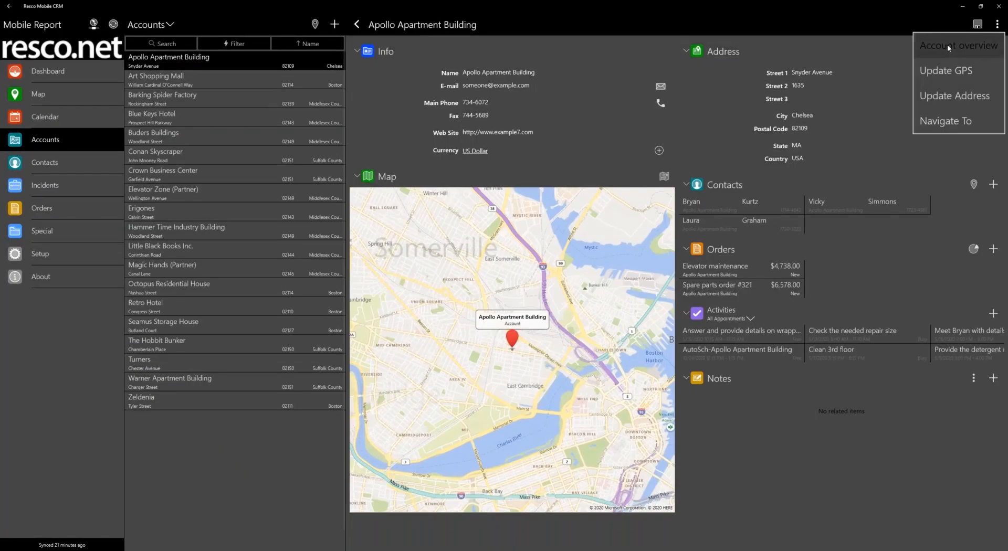
left_click(947, 45)
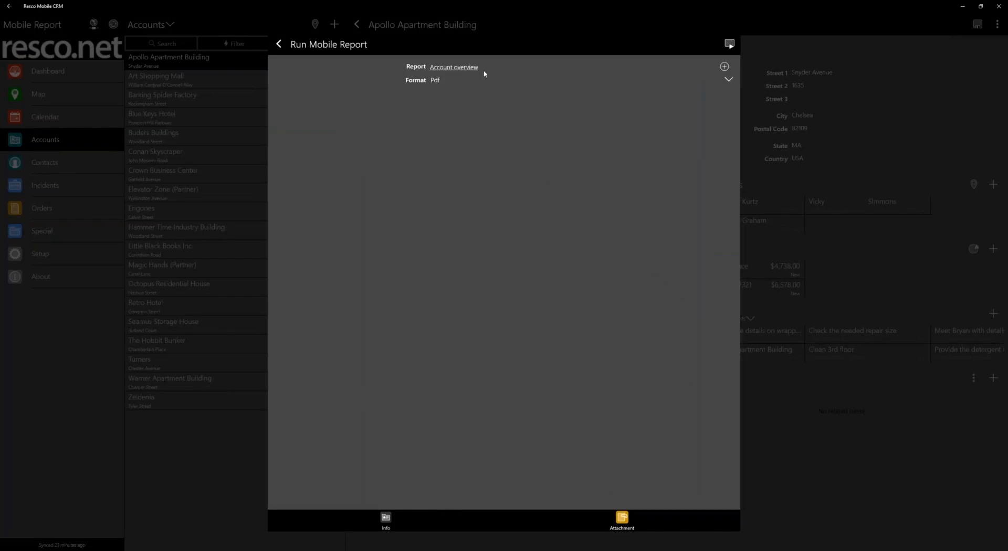
left_click(279, 45)
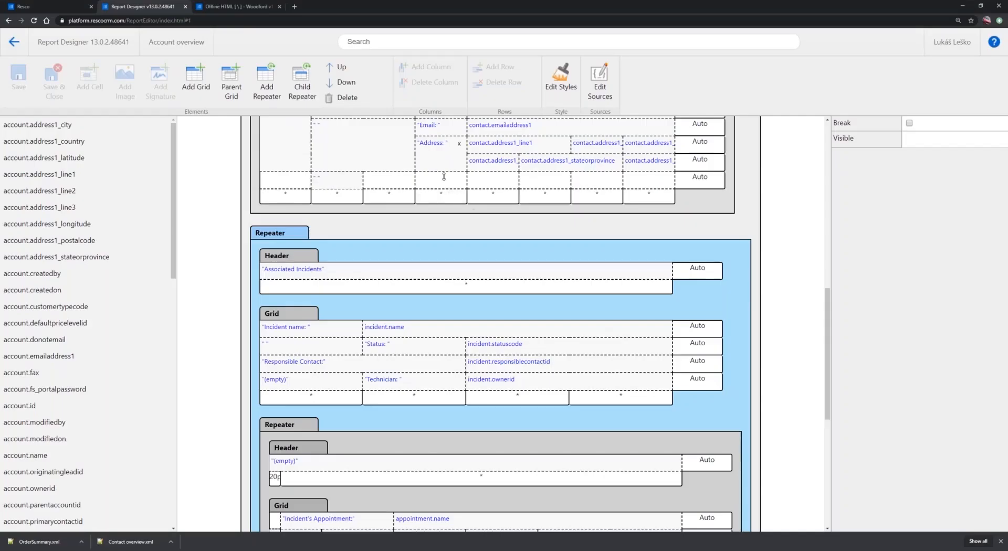
Switch to Report Designer, make the Body's Datetime variable visible, and save the variable list
scroll(322, 126, "up", 10)
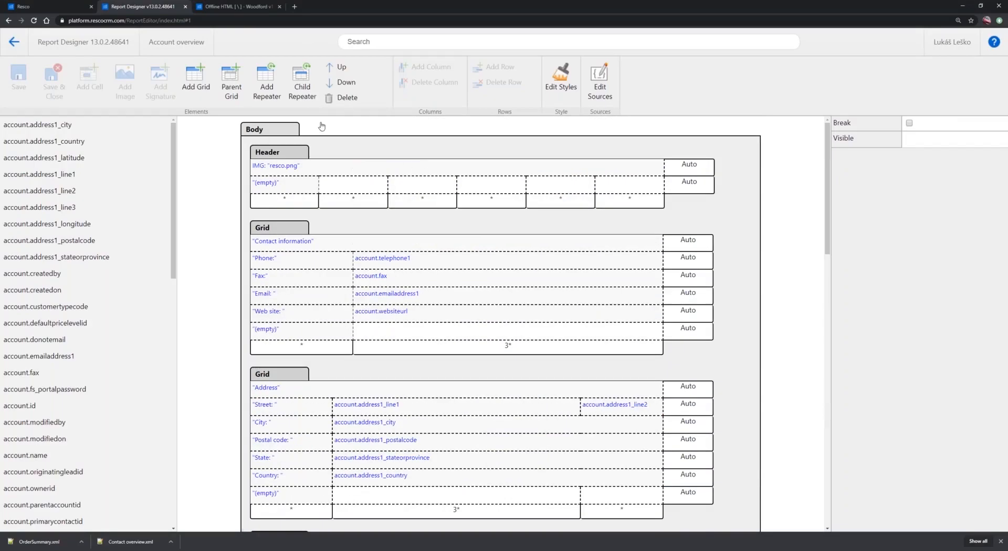
left_click(321, 126)
left_click(600, 84)
left_click(640, 263)
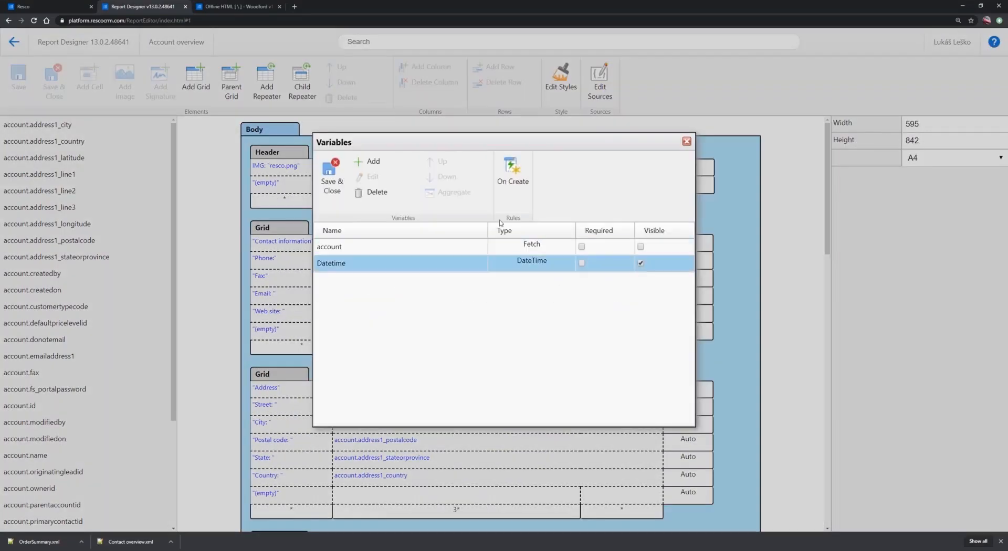
left_click(331, 181)
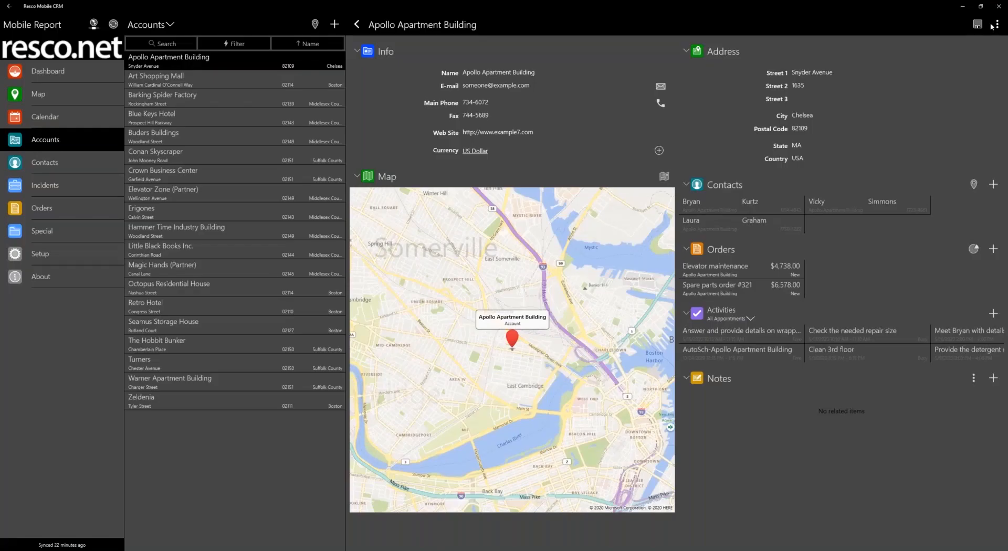
Switch to Resco Mobile CRM and run the account's Account overview report with Datetime set to 5/5/2020
left_click(997, 24)
left_click(958, 45)
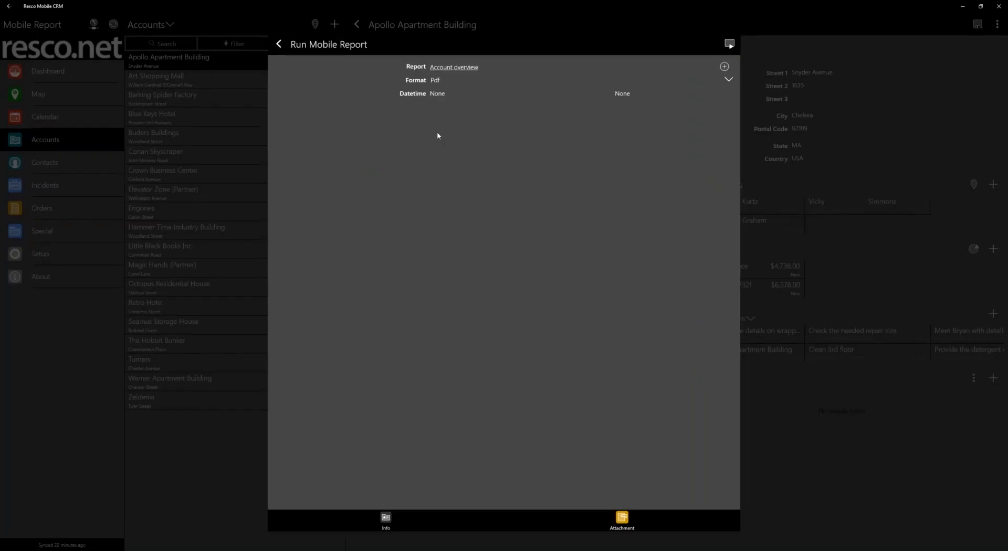
left_click(435, 94)
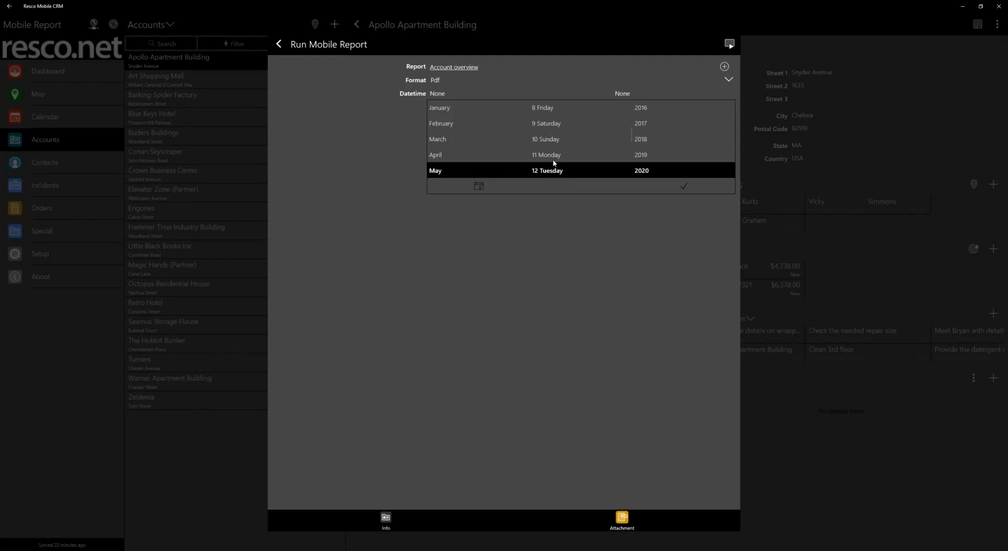
scroll(554, 155, "up", 3)
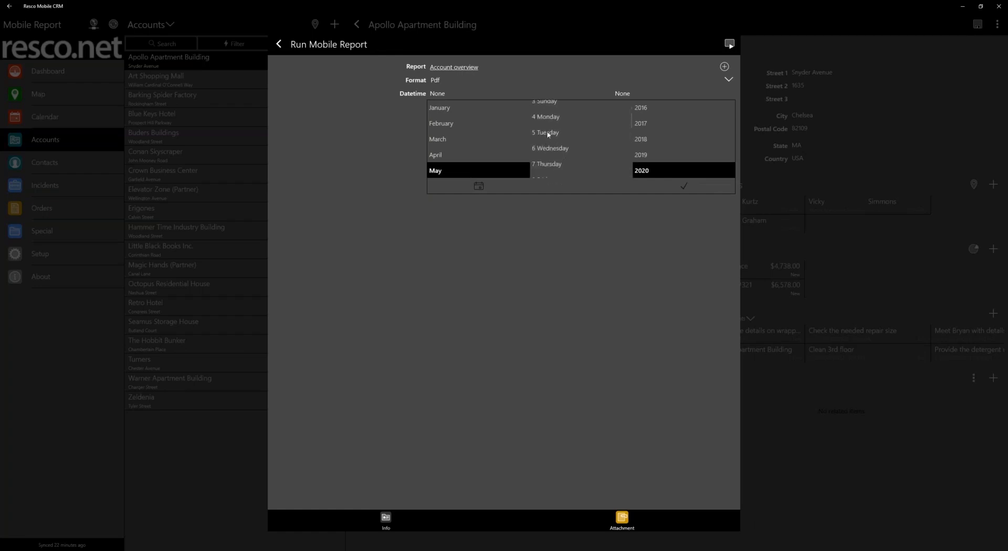
left_click(547, 133)
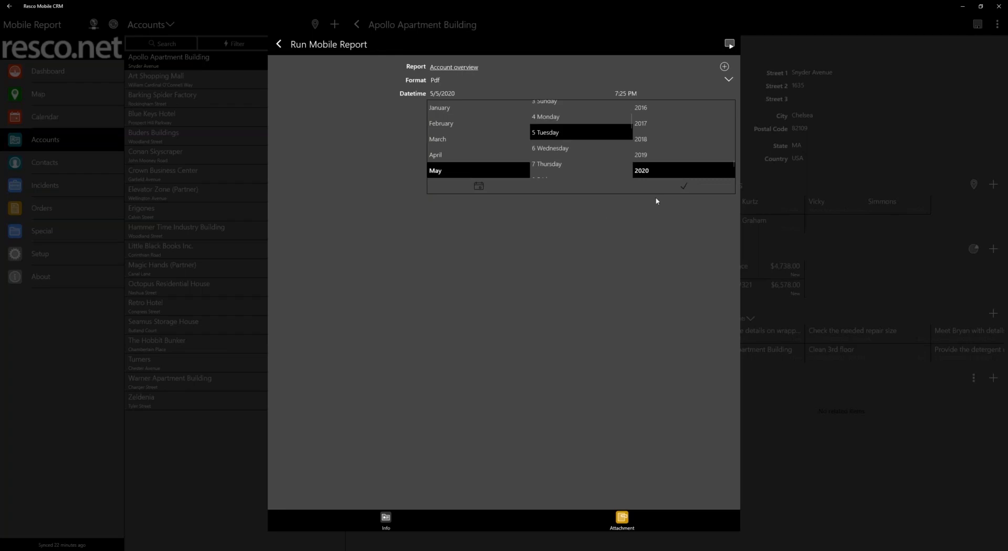
left_click(684, 187)
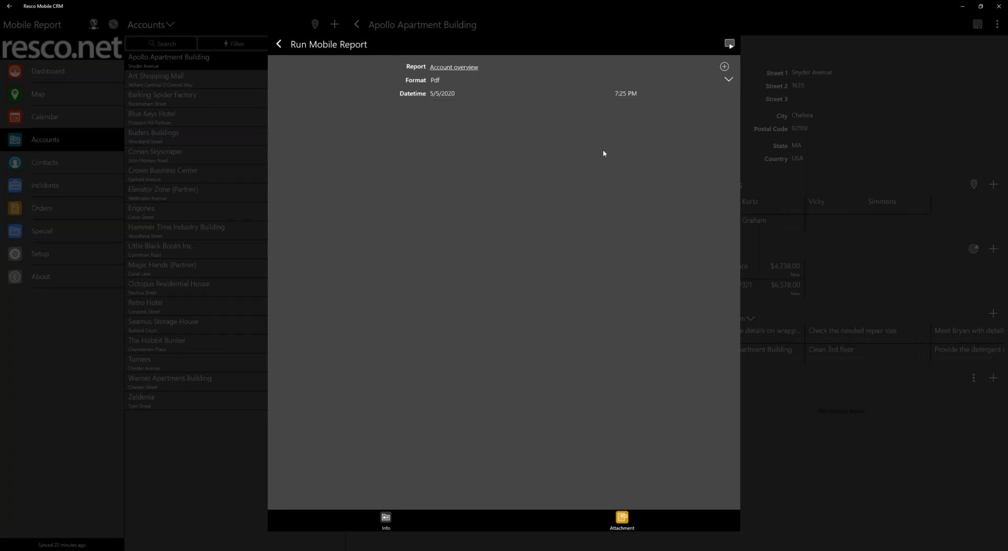
left_click(730, 44)
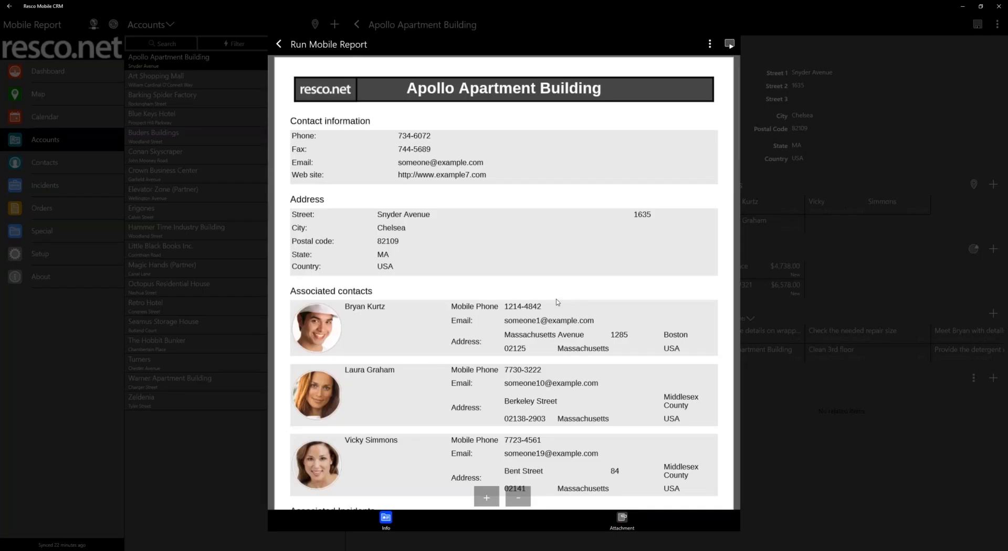
Look through the associated incidents, their appointments and the orders in the generated report, and leave it, discarding changes
scroll(557, 303, "down", 10)
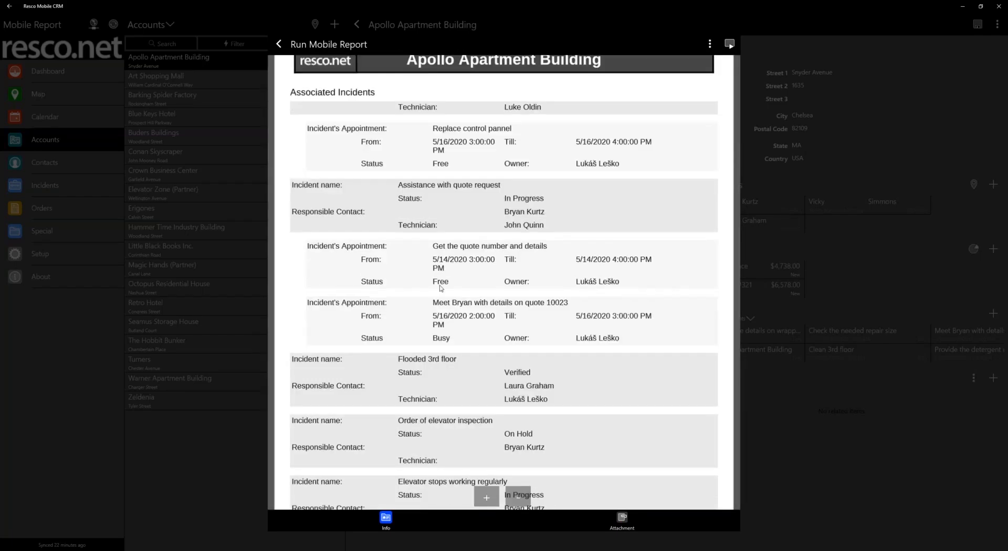
scroll(441, 287, "down", 4)
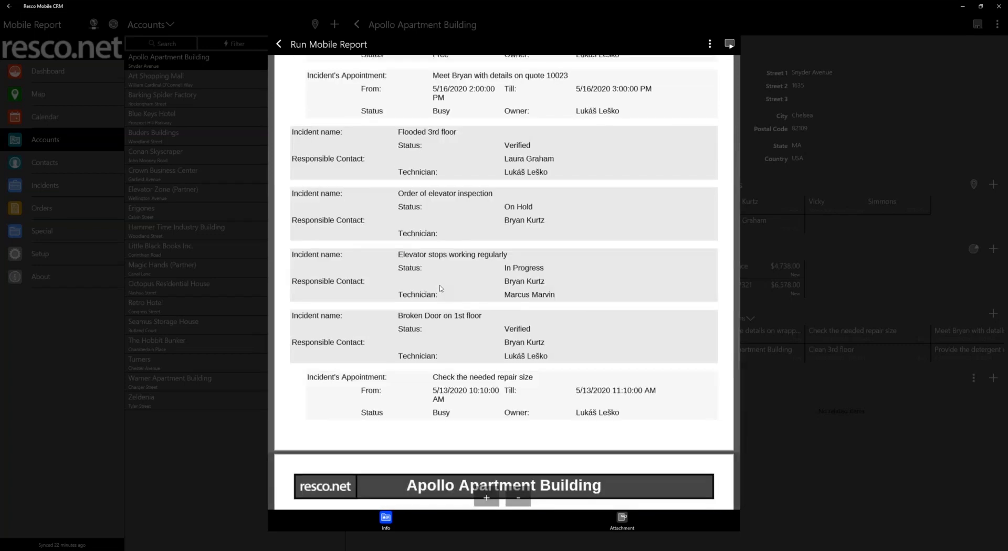
scroll(440, 287, "down", 8)
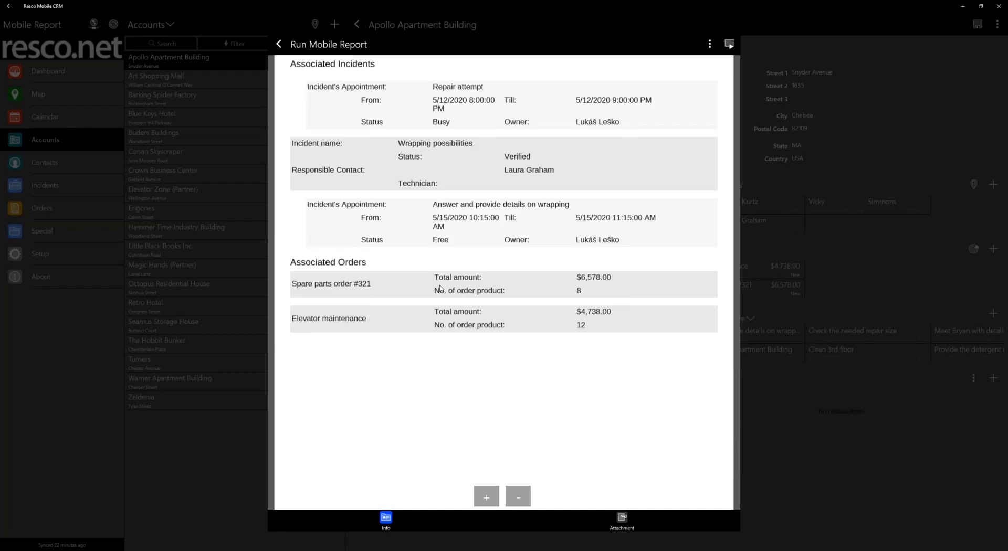
scroll(441, 288, "up", 4)
scroll(440, 288, "up", 4)
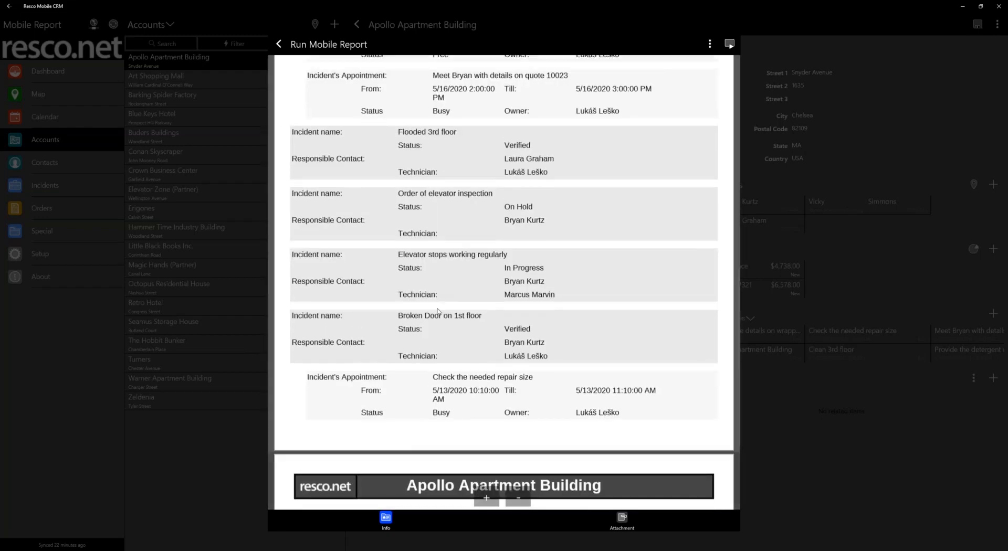
scroll(439, 311, "down", 8)
scroll(458, 307, "up", 8)
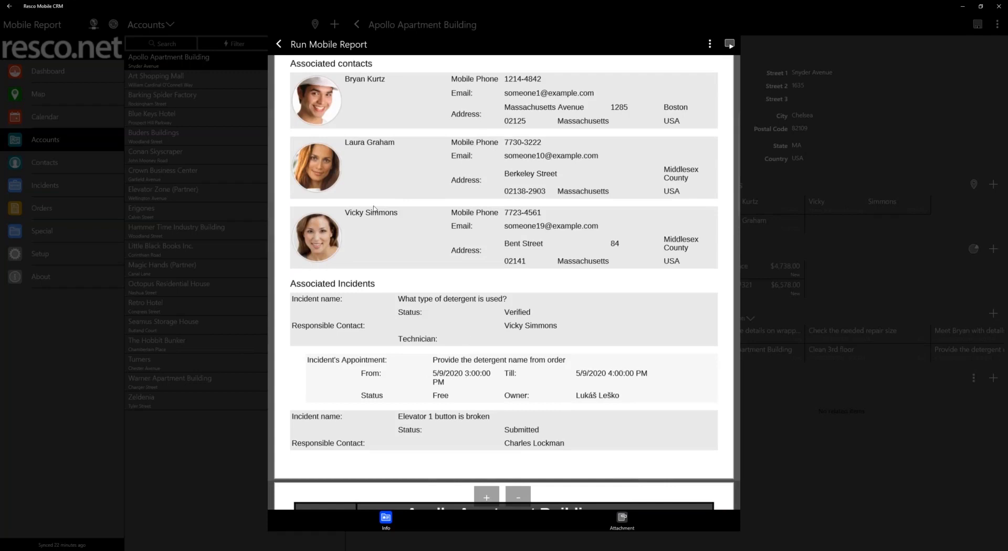
left_click(279, 44)
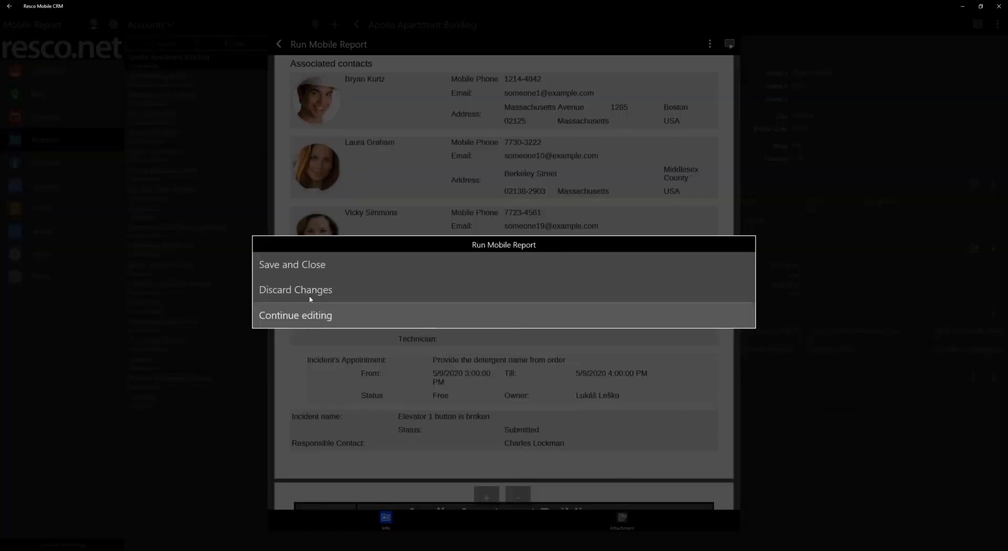
left_click(310, 295)
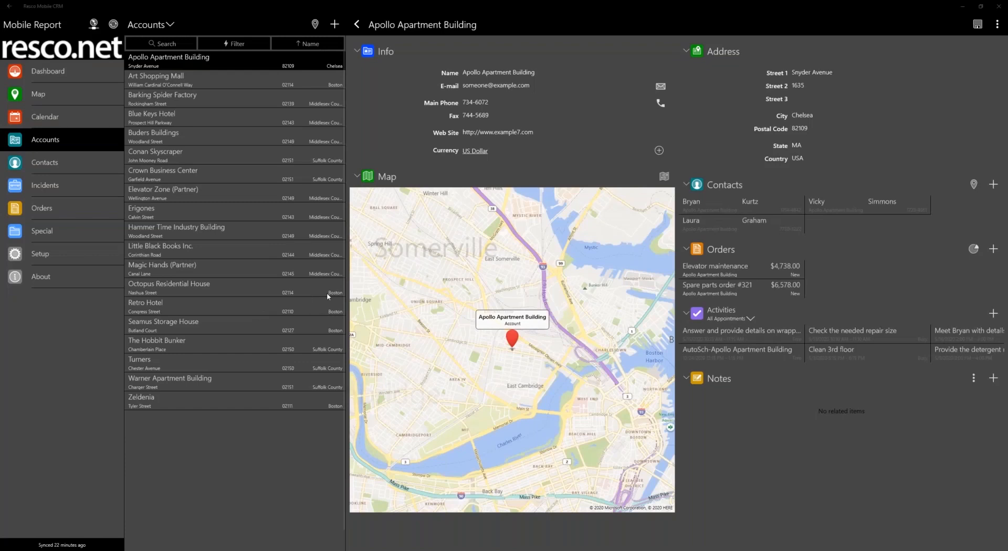
Switch to Report Designer and look through the Account overview layout down to the "Associated Orders" repeater and the Footer
key("alt+Tab")
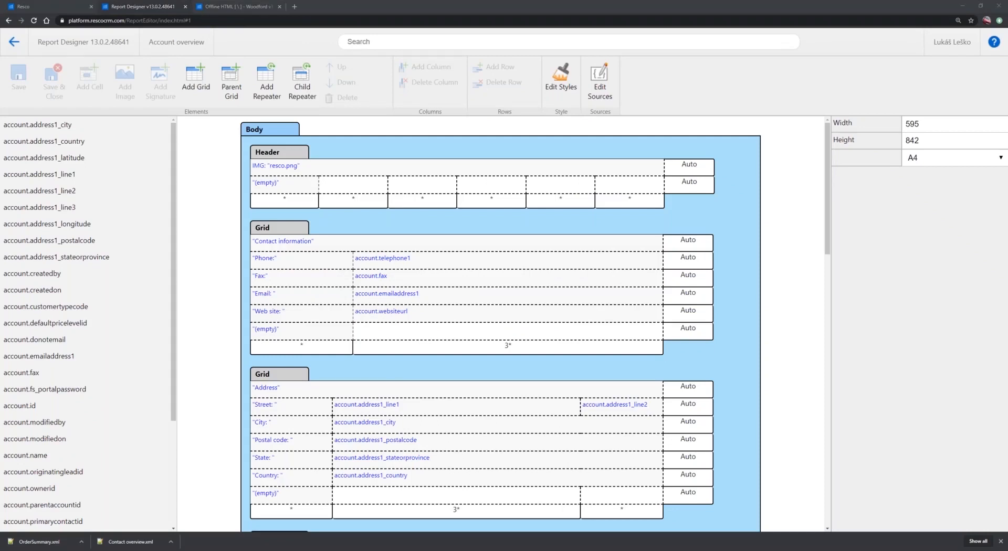
key("alt+Tab")
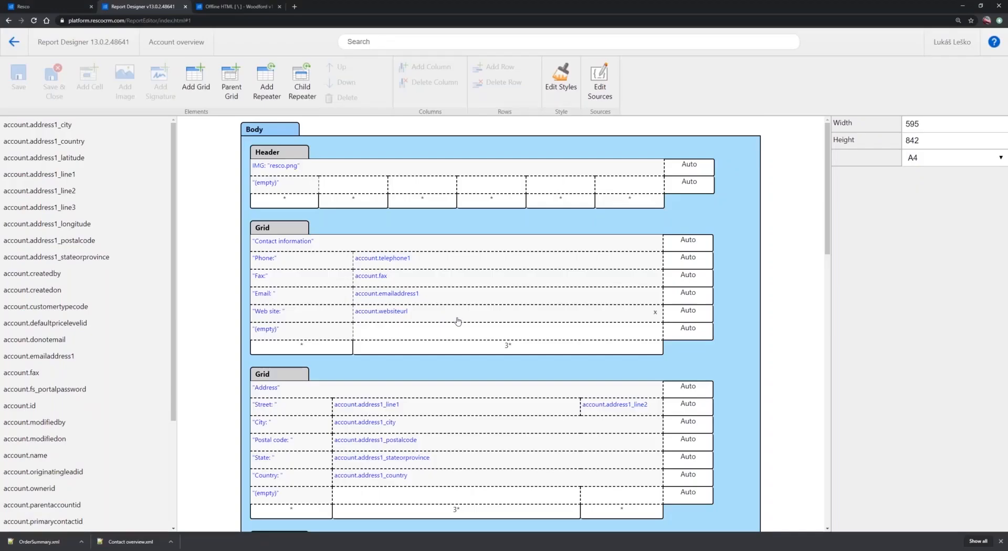
scroll(458, 322, "down", 8)
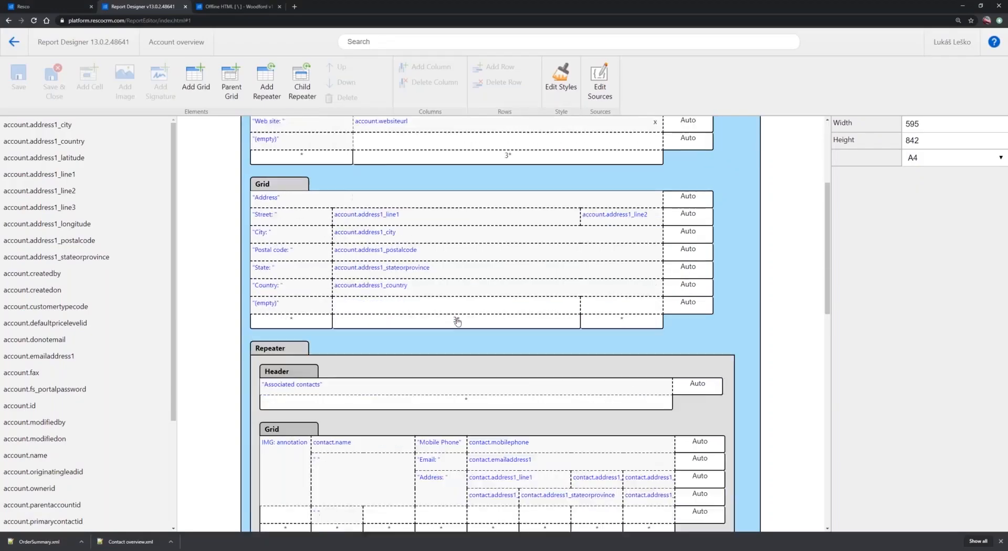
scroll(457, 322, "down", 8)
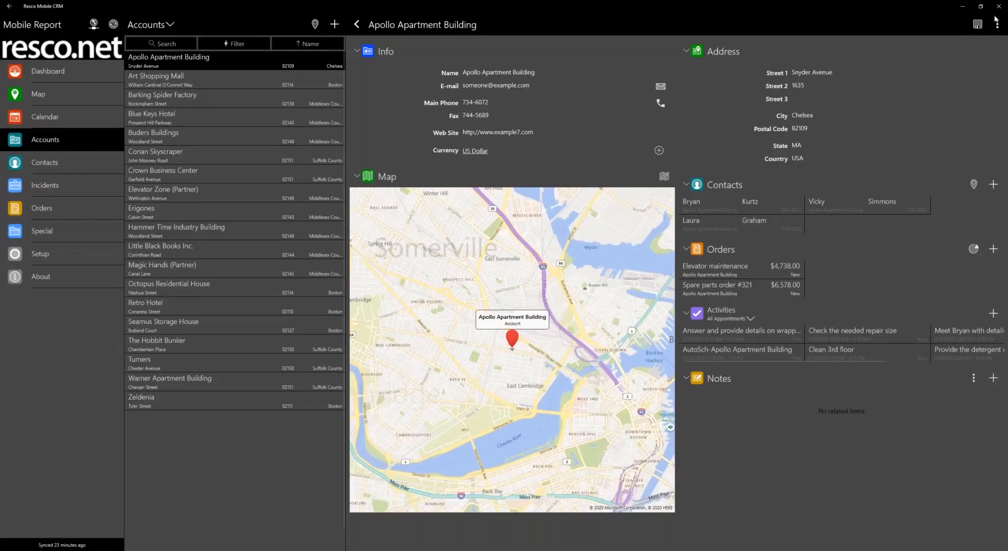
Switch to Resco Mobile CRM and run the Apollo Apartment Building account's Account overview report as Pdf with no Datetime
left_click(997, 24)
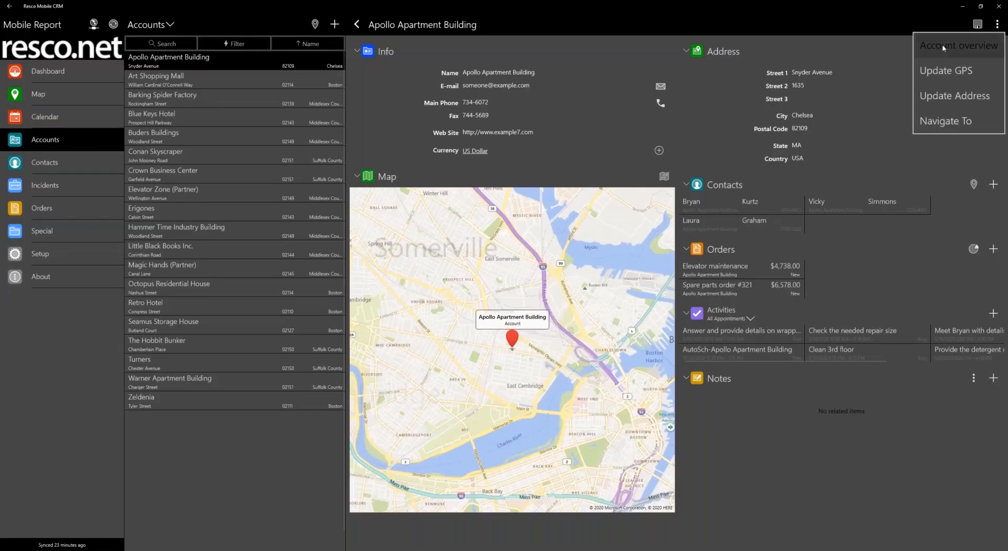
left_click(961, 42)
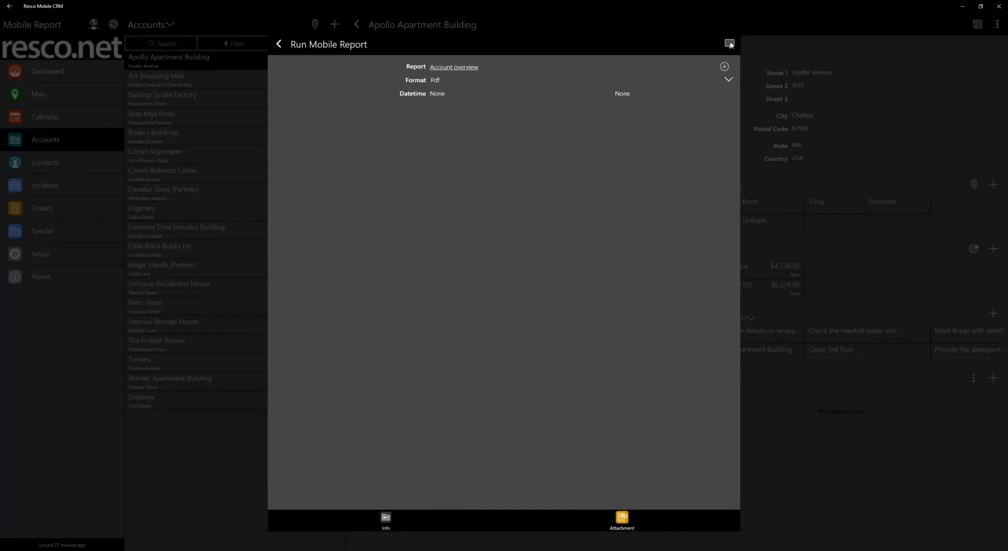
left_click(730, 43)
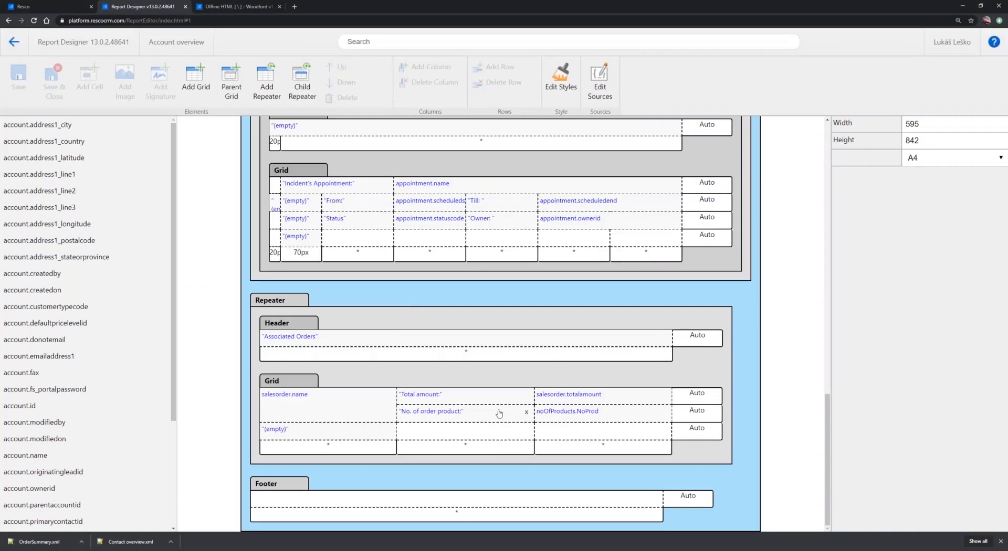
Compare the noOfProducts.NoProd cell in Report Designer with the number of order products under Associated Orders in the generated report
left_click(620, 418)
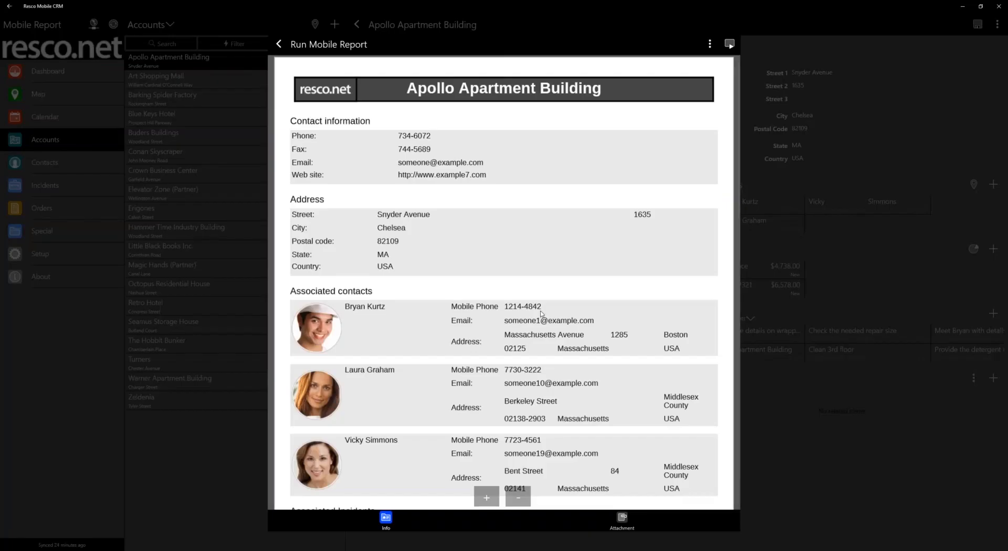
scroll(541, 314, "down", 15)
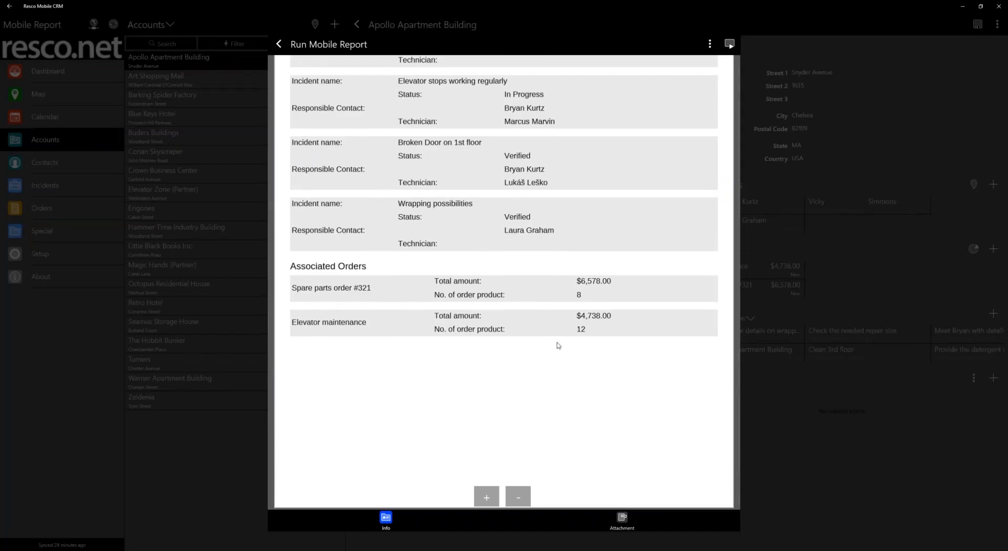
key("alt+Tab")
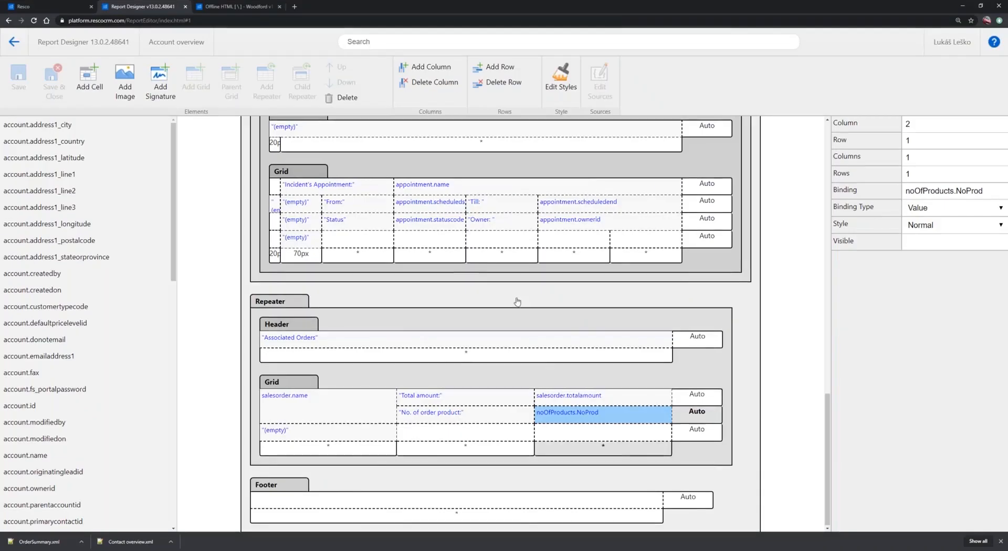
In Report Designer, check the Body's variable list and close it without editing
scroll(519, 302, "up", 15)
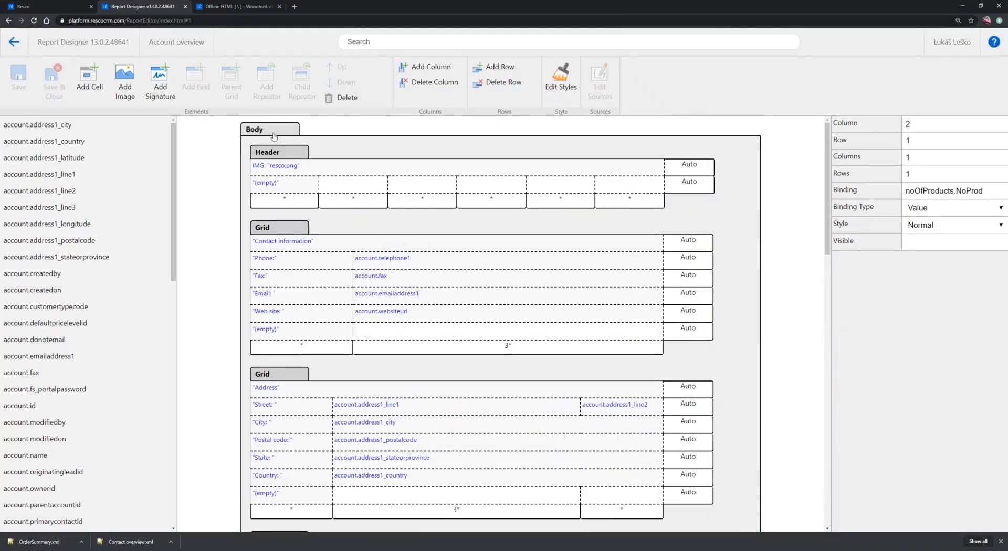
left_click(327, 126)
left_click(596, 84)
left_click(357, 248)
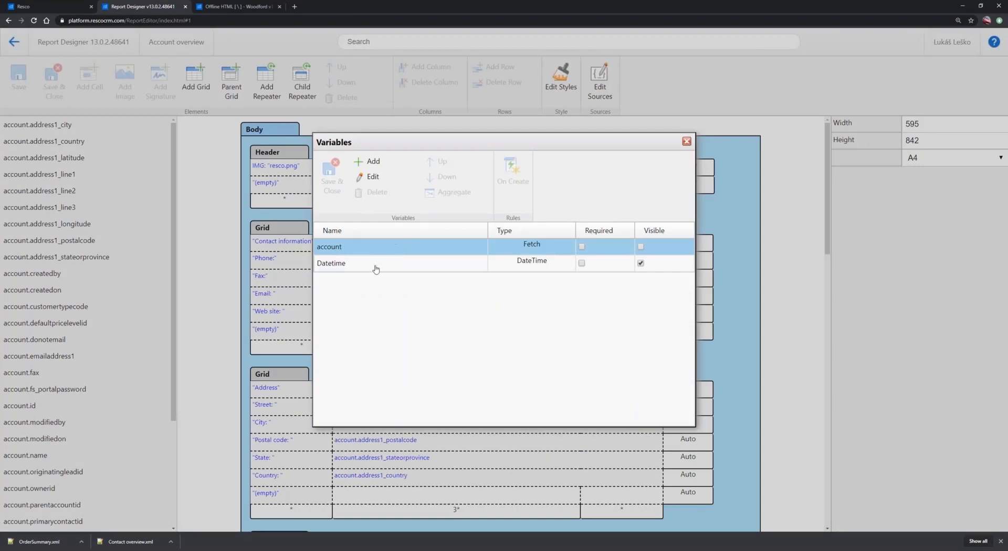
left_click(687, 141)
Open the variables of the "Associated Orders" repeater and examine the filter of the noOfProducts fetch variable
scroll(401, 300, "down", 5)
scroll(387, 298, "down", 3)
scroll(387, 299, "down", 3)
left_click(290, 302)
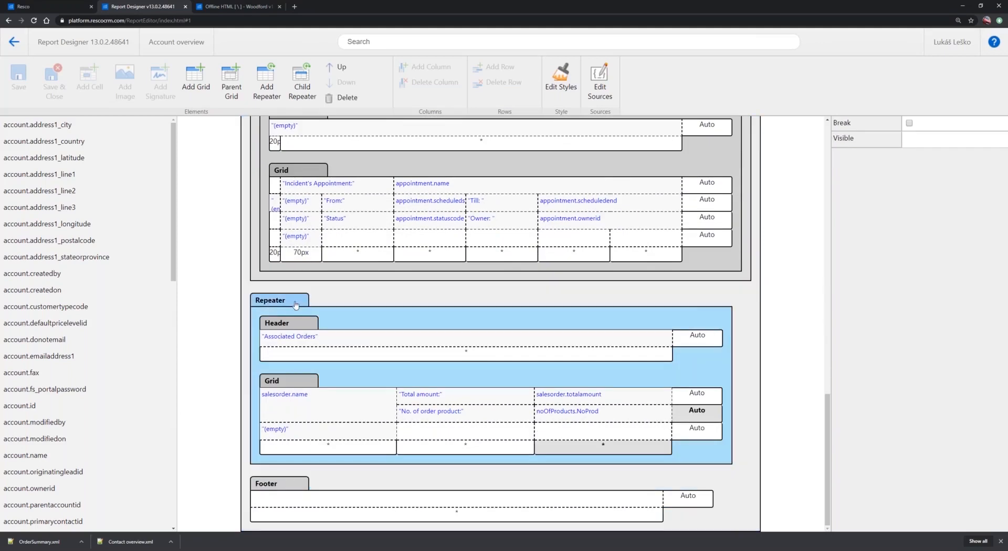
left_click(600, 78)
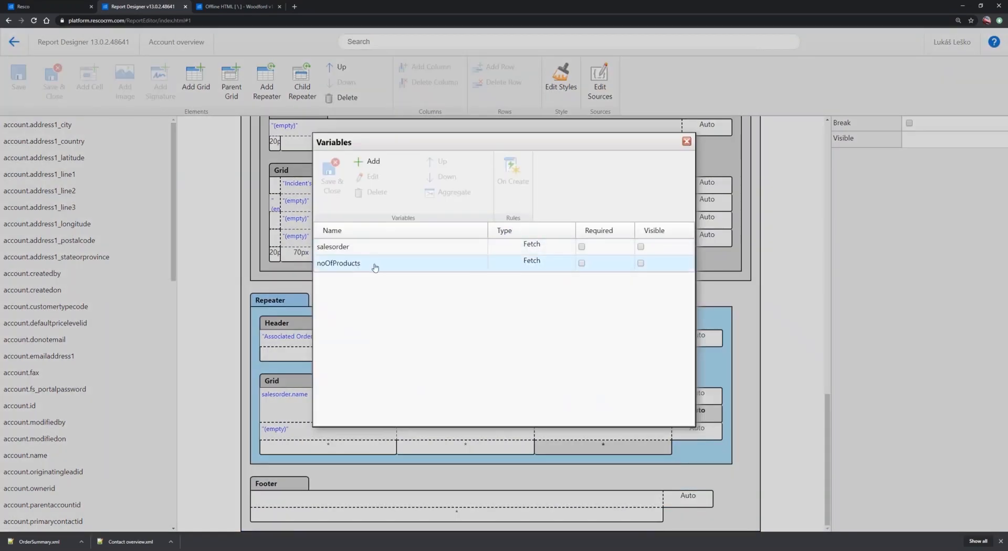
left_click(360, 266)
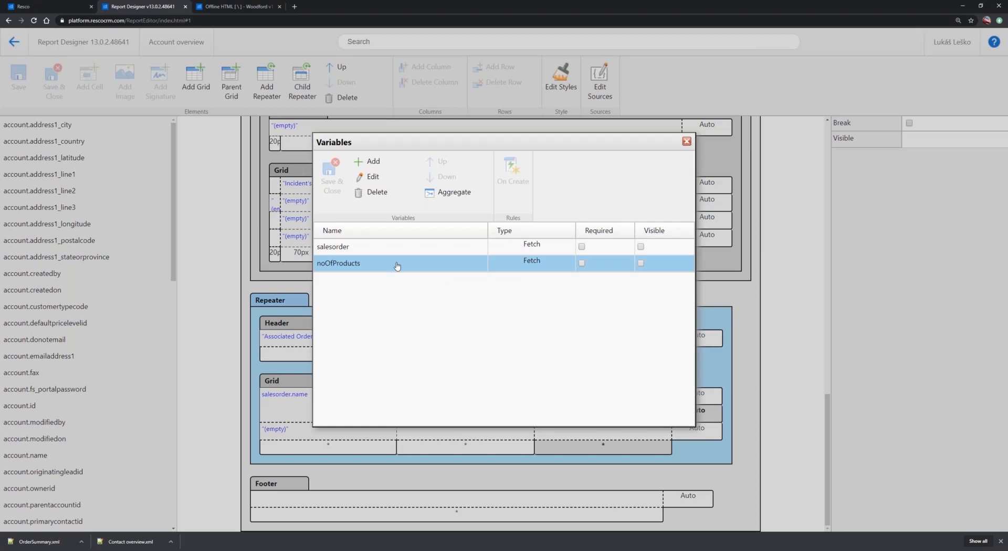
double_click(341, 267)
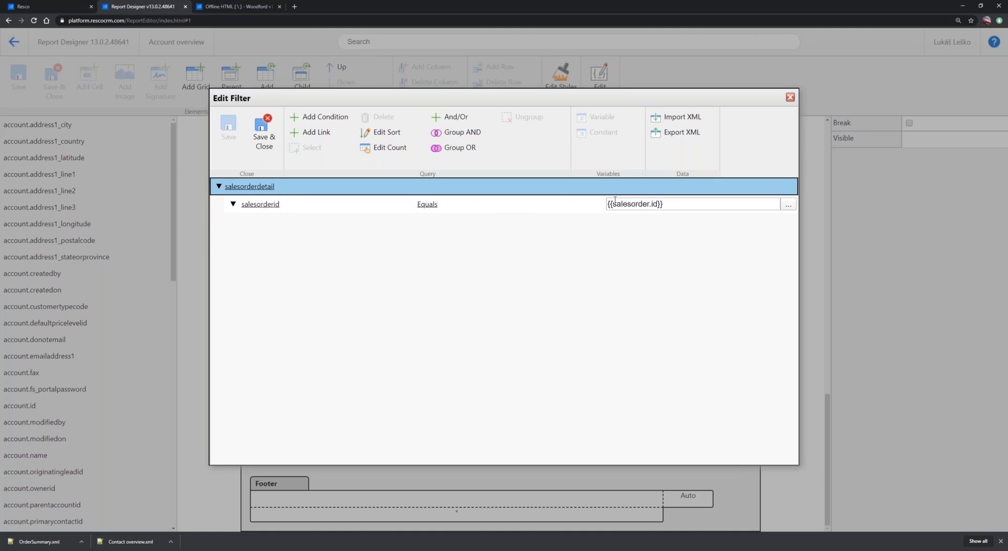
left_click(790, 97)
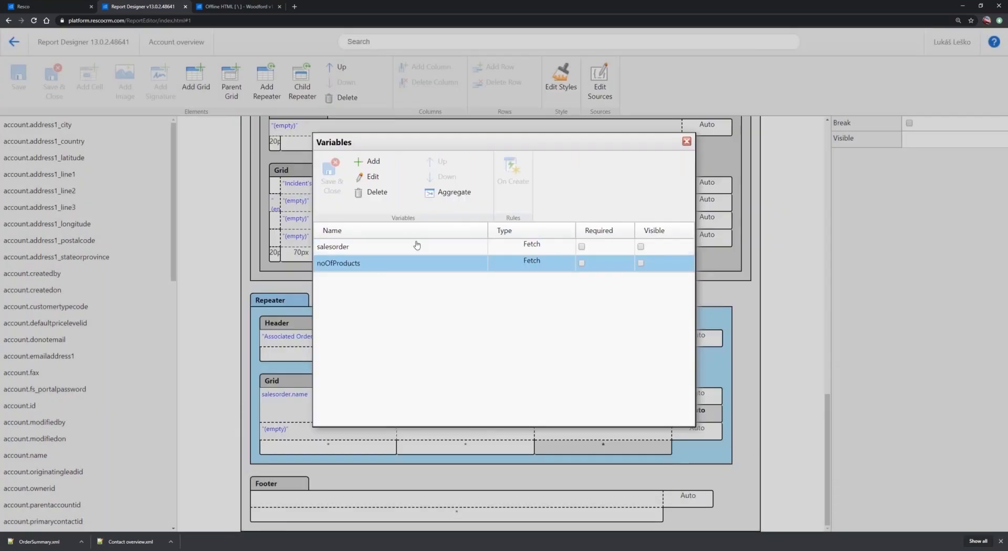
Examine the aggregate settings of noOfProducts, close the variables, and select the noOfProducts.NoProd cell that uses them
left_click(455, 194)
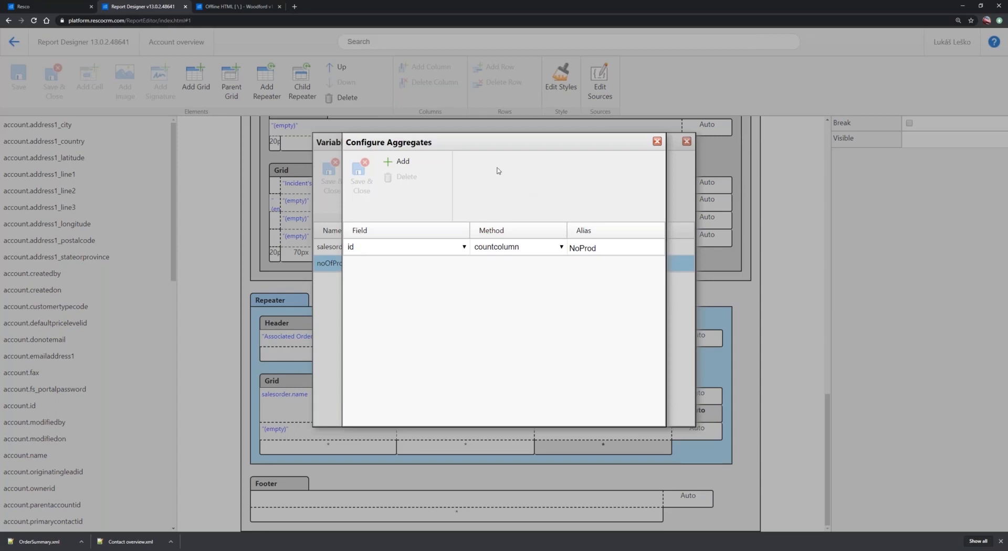
left_click(656, 143)
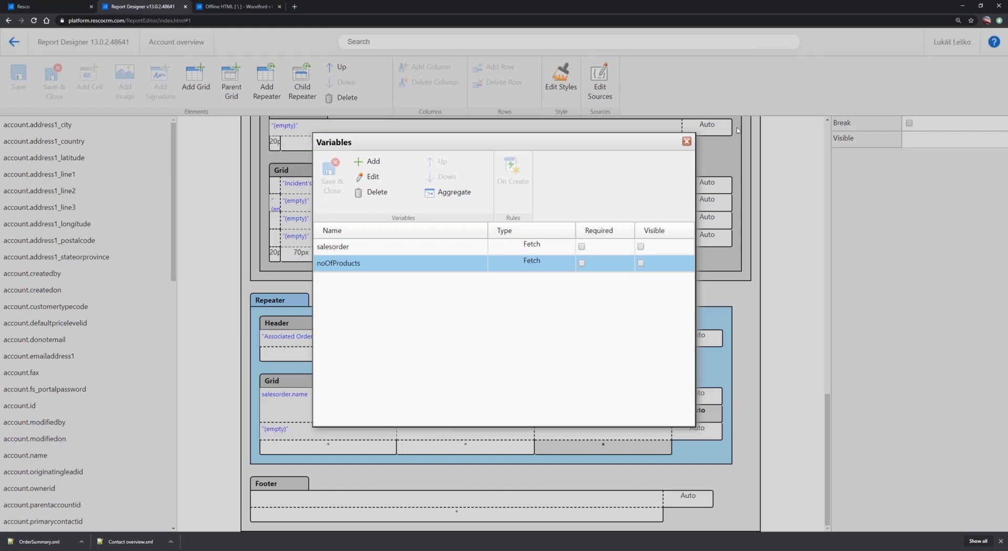
left_click(686, 143)
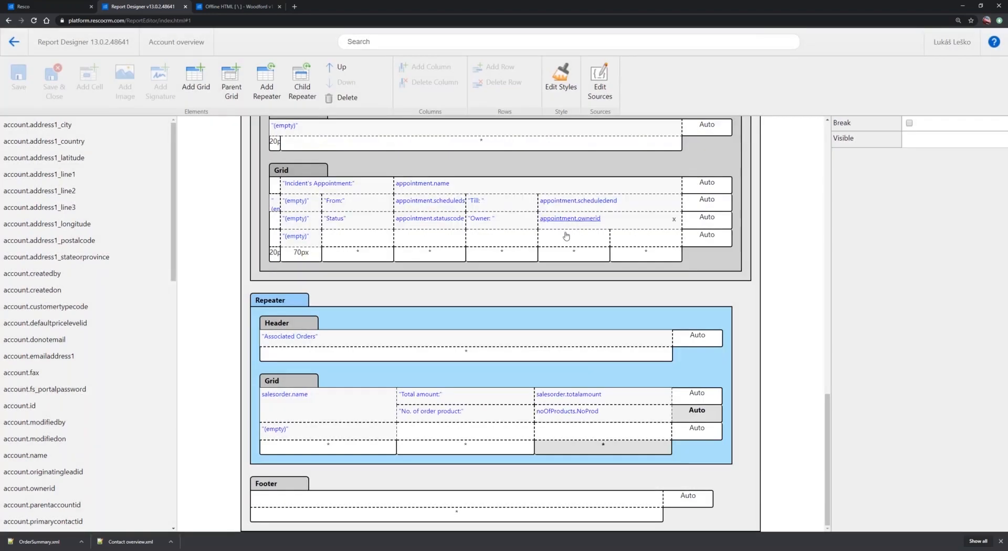
left_click(633, 420)
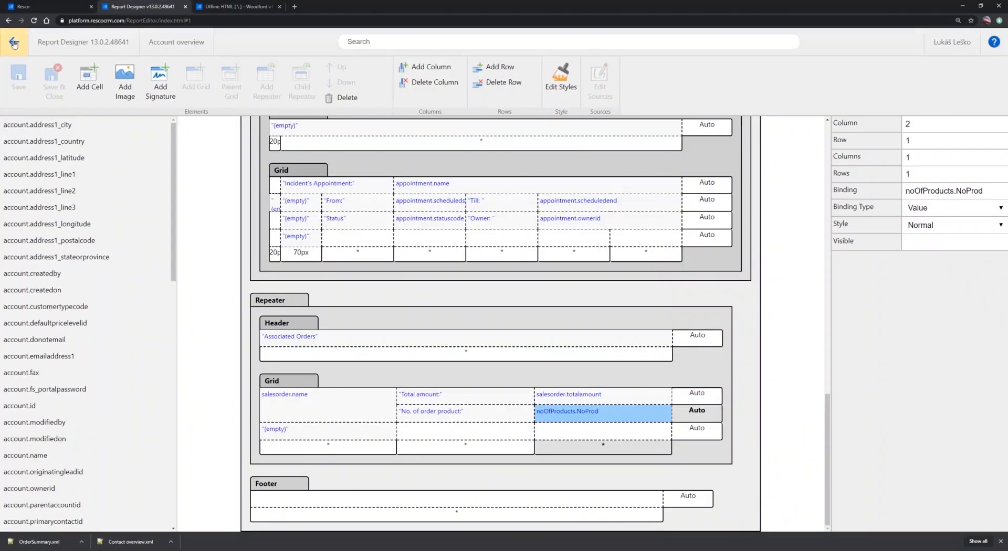
Leave Account overview, open the VerifiedIncident report for editing, and inspect the annotation image cell above "Tech Signature from Incident"
left_click(14, 43)
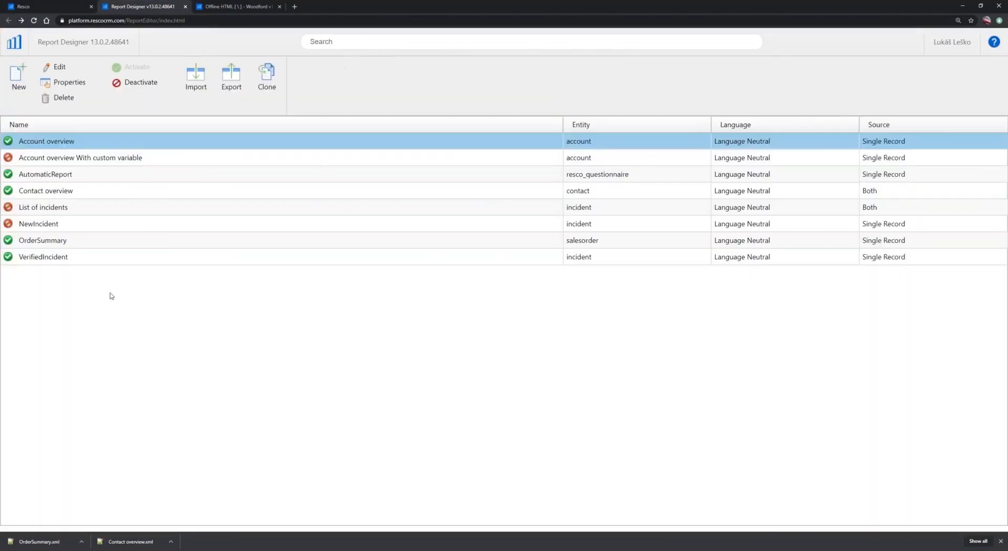
double_click(40, 258)
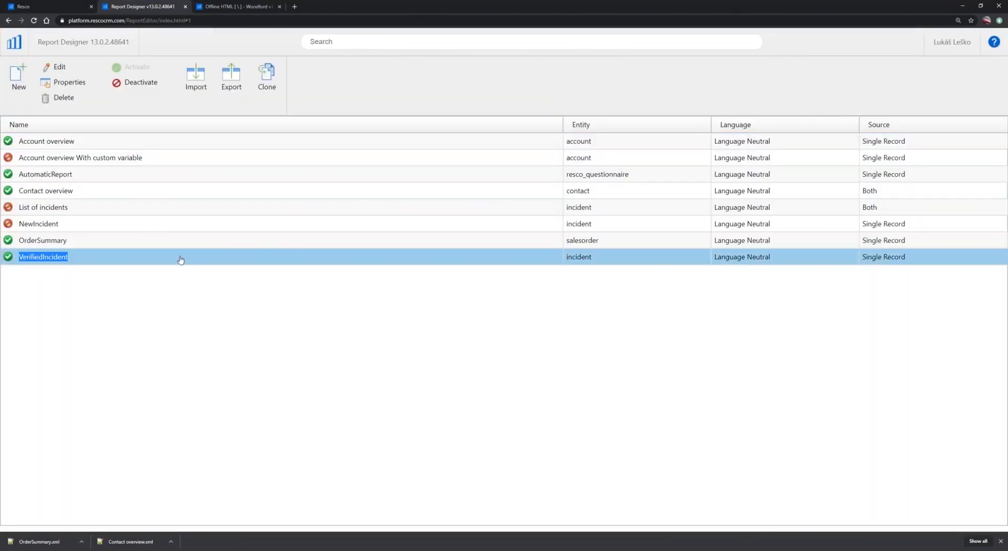
scroll(541, 342, "down", 5)
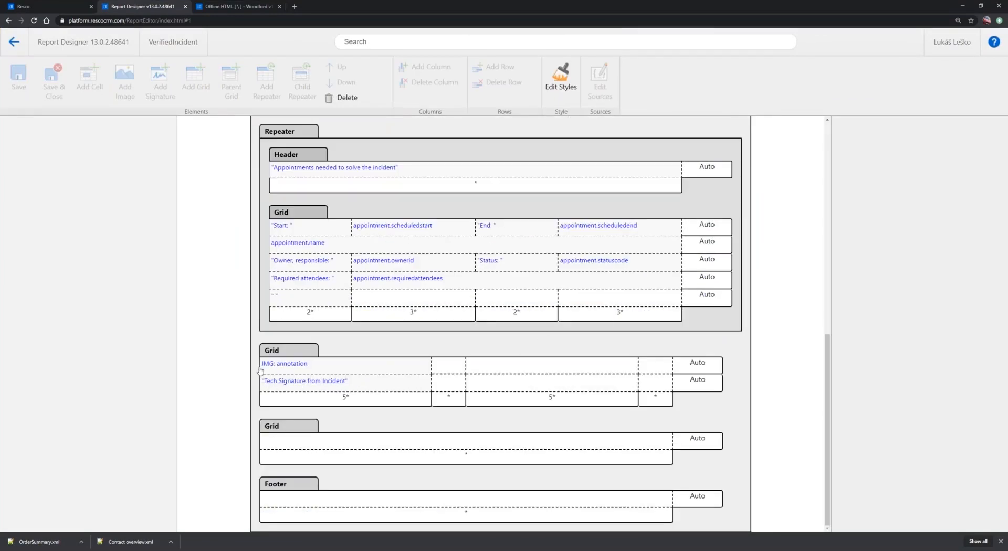
left_click(326, 370)
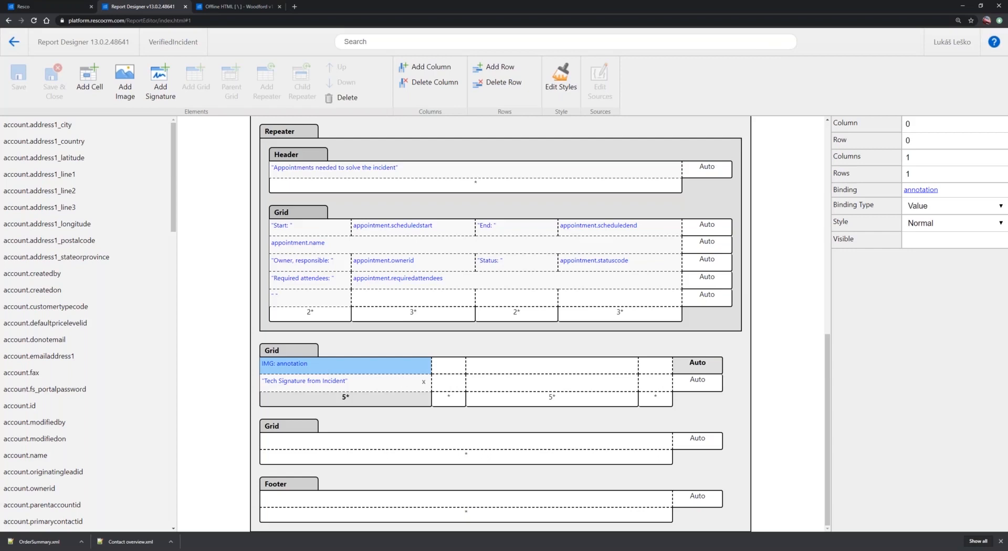
Add a signature in the empty cell at column 2, row 0 of the annotation grid, enable Enhanced signature, and save the report
left_click(517, 370)
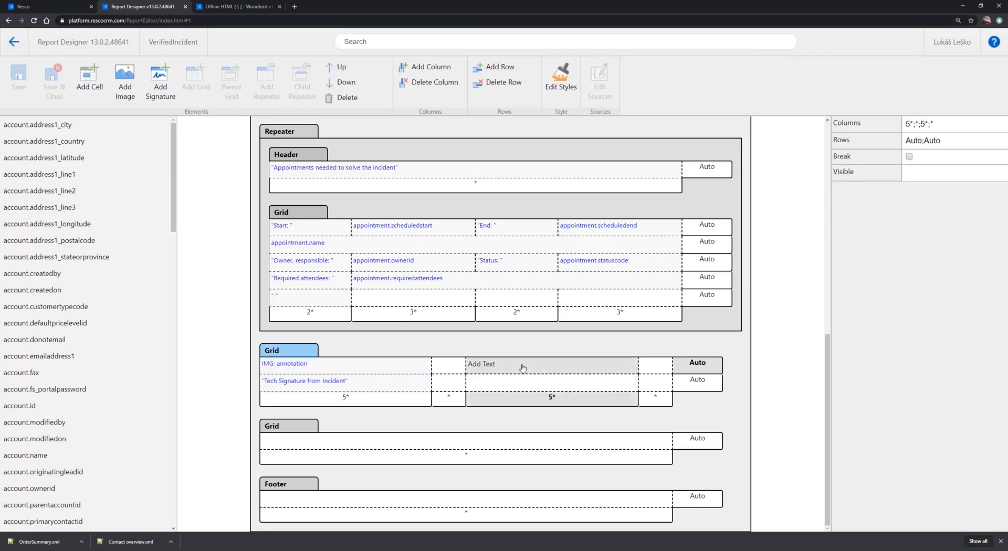
left_click(160, 88)
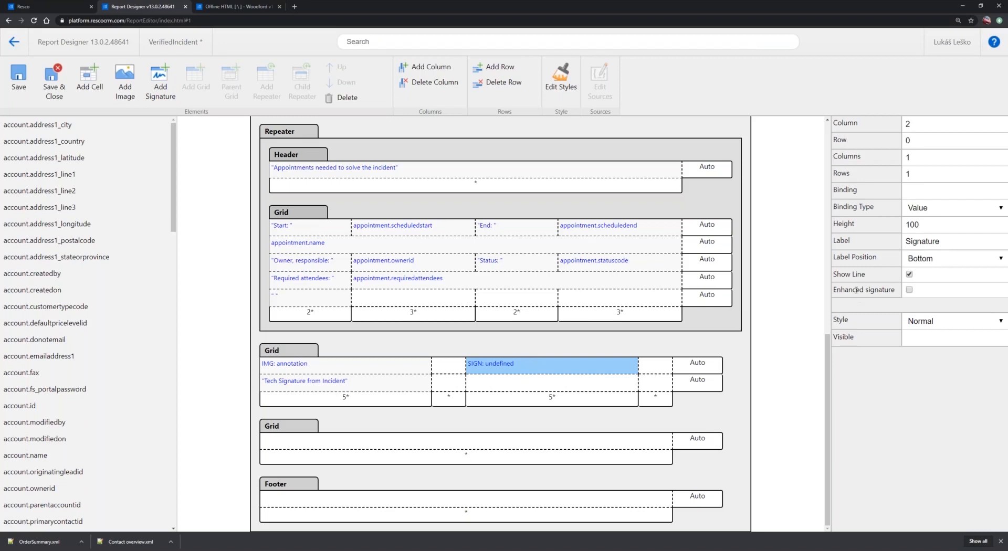
left_click(909, 290)
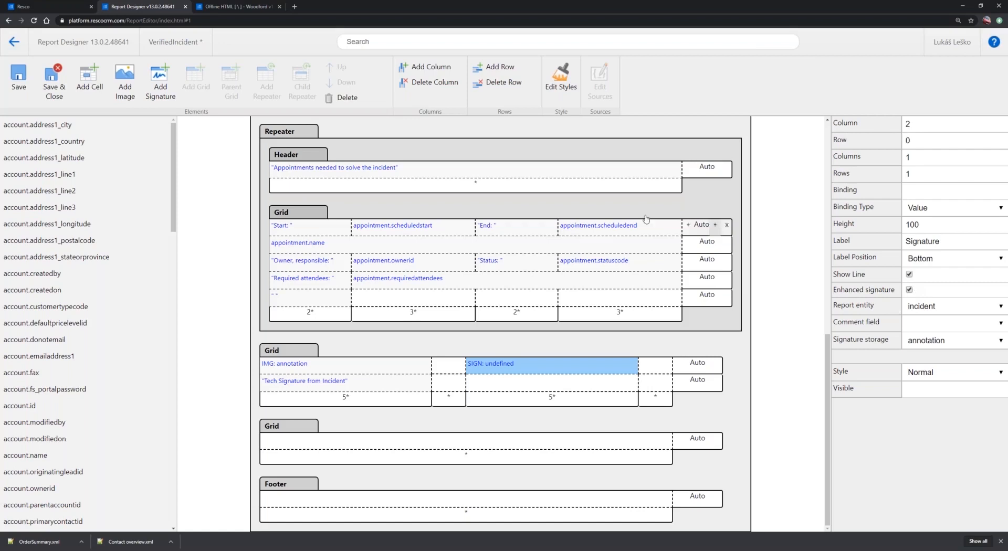
left_click(15, 80)
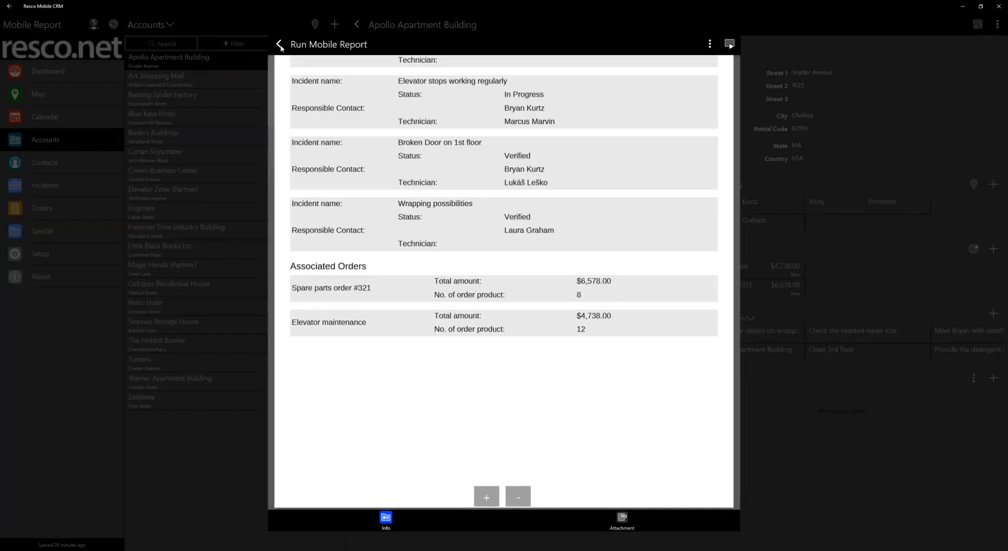
Switch to Resco Mobile CRM, leave the generated account report, and open the "Flooded 3rd floor" incident
key("Escape")
left_click(337, 300)
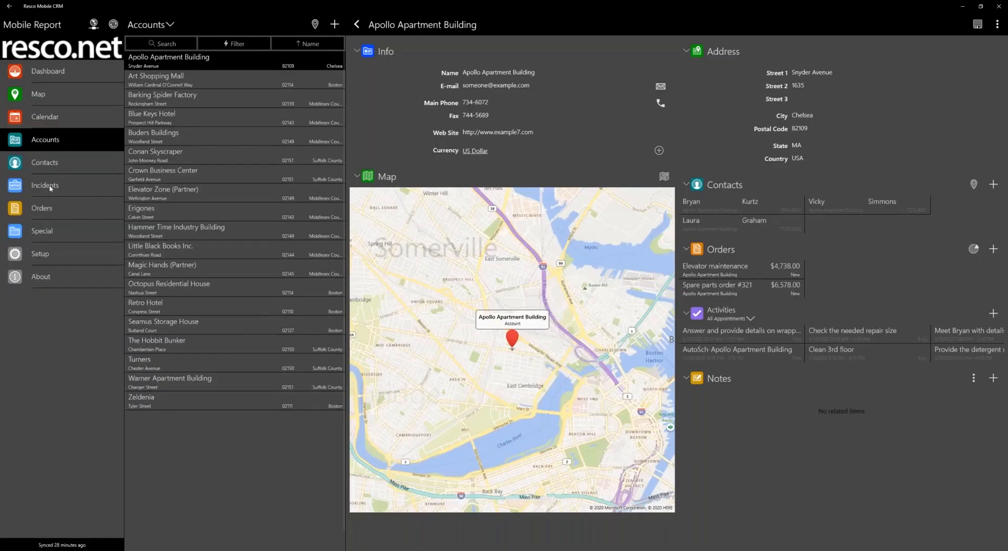
left_click(51, 187)
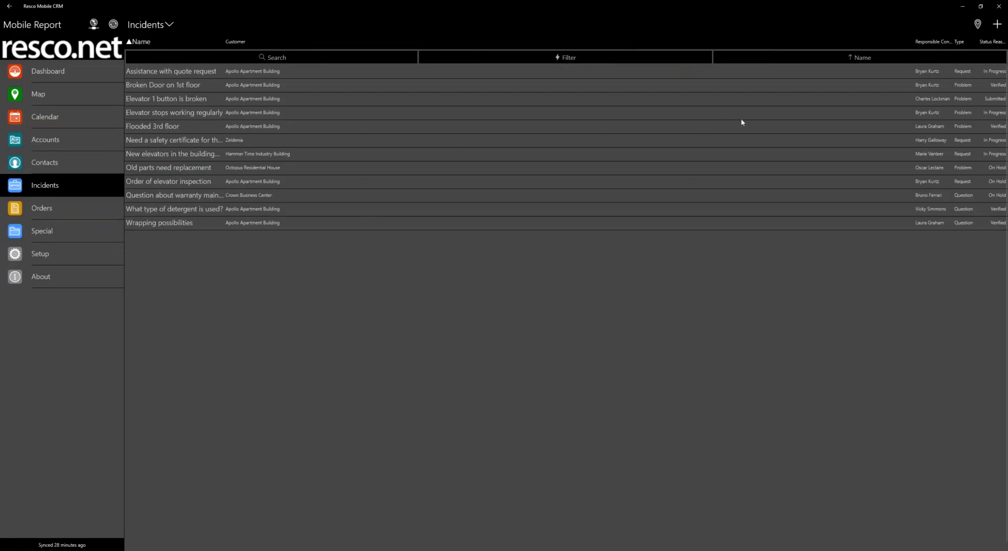
left_click(896, 129)
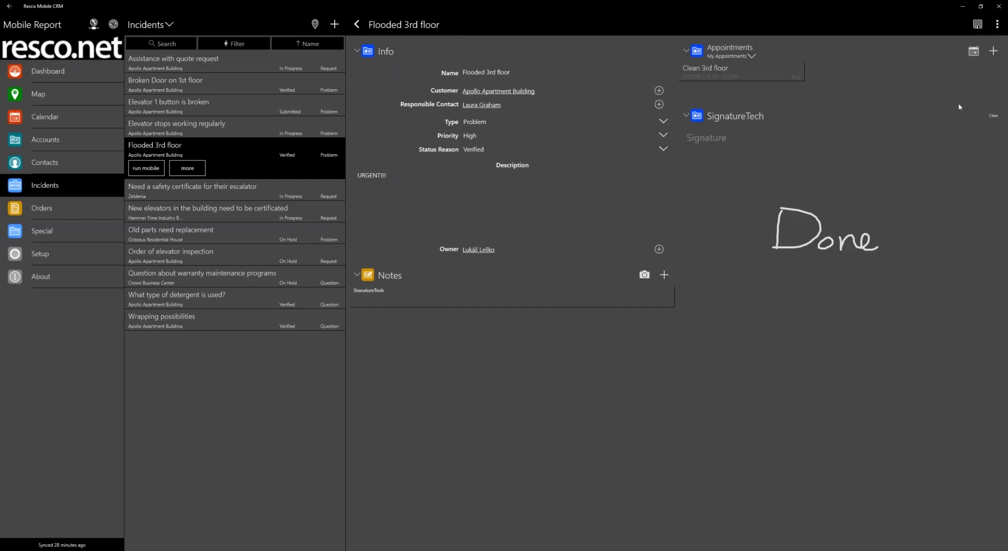
Run the "Report for verified incident" on the incident in Pdf format
left_click(997, 24)
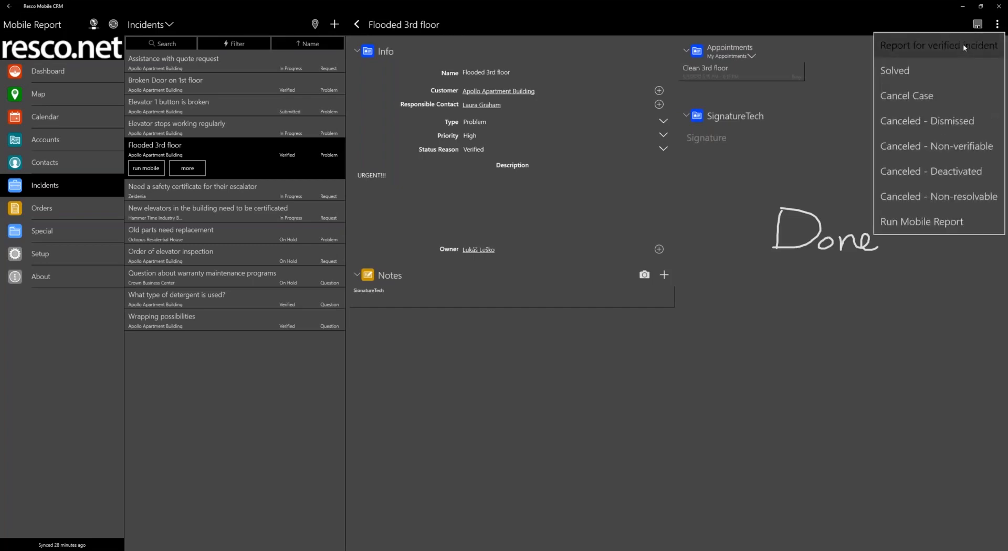
left_click(963, 45)
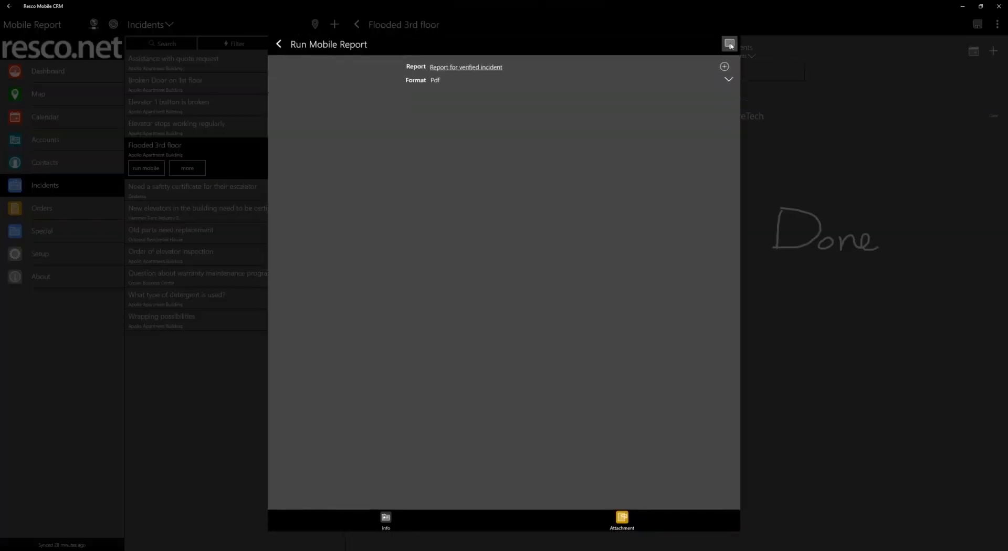
left_click(730, 45)
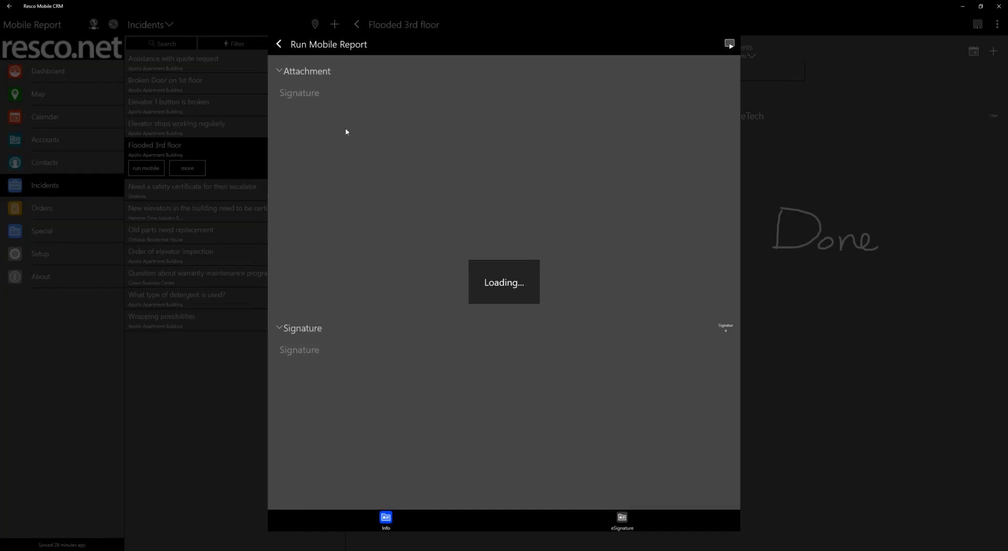
Review the generated report down to its technician signature and the empty signature box, and draw a freehand signature in the Signature area
scroll(494, 181, "down", 3)
scroll(495, 183, "down", 3)
scroll(382, 169, "up", 2)
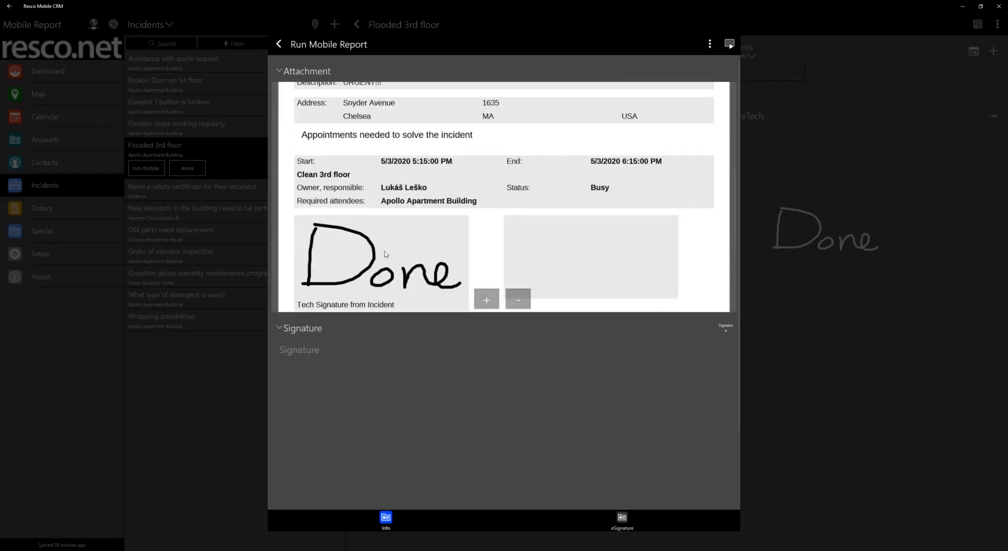
scroll(386, 255, "down", 2)
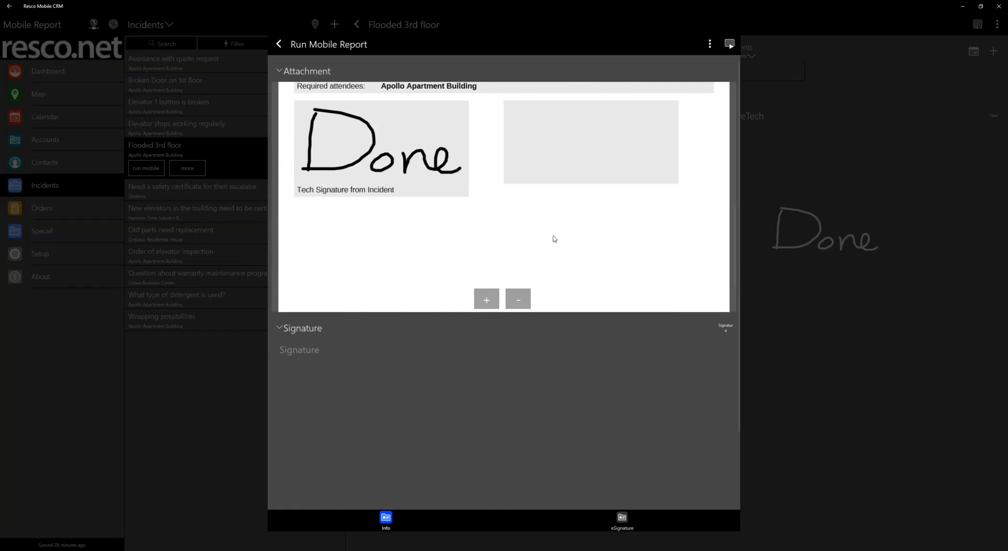
scroll(554, 275, "up", 5)
scroll(556, 240, "down", 5)
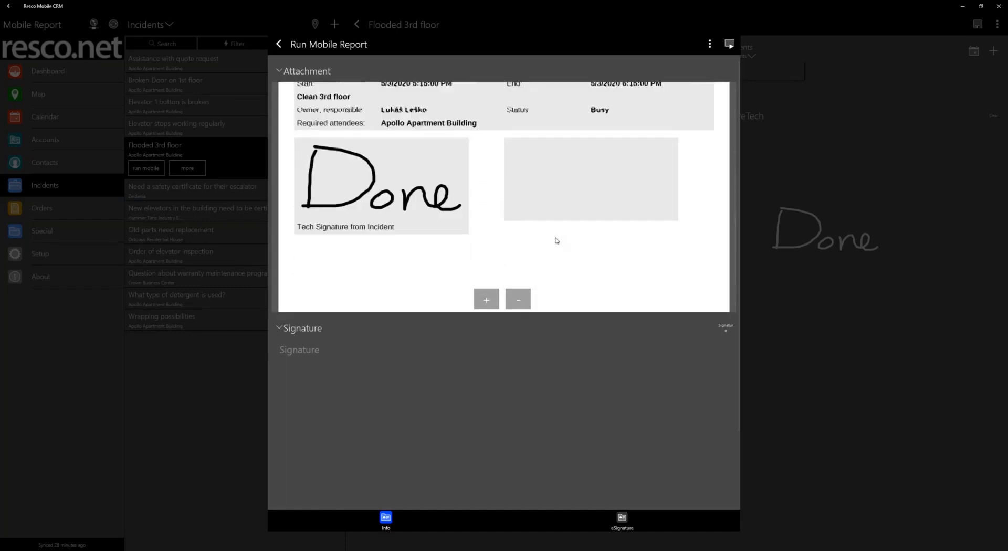
mouse_move(482, 360)
left_mouse_down()
mouse_move(517, 430)
mouse_move(586, 412)
left_mouse_up()
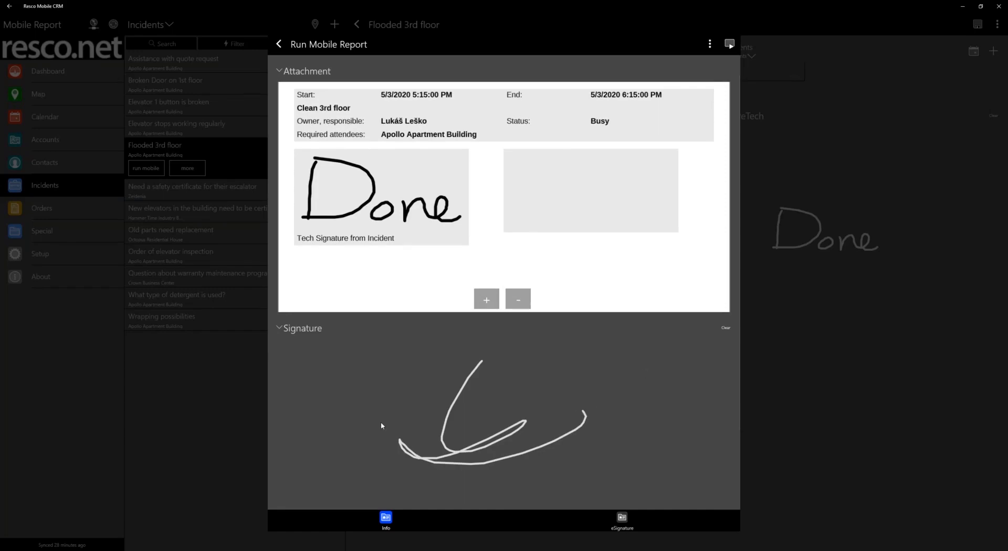
Submit the drawn signature and check how it appears in the signature box of the regenerated report
scroll(381, 426, "down", 2)
left_click(504, 498)
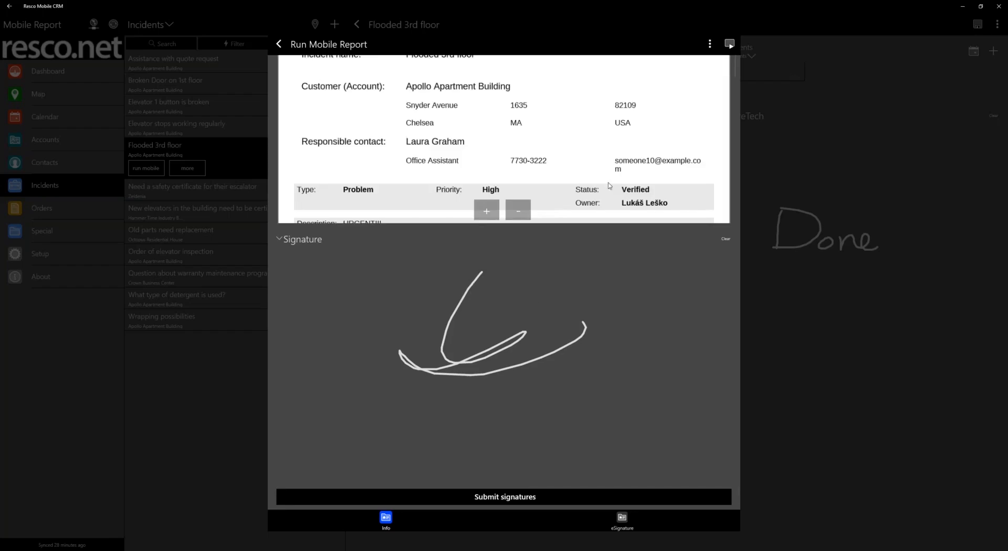
scroll(611, 179, "down", 5)
scroll(616, 175, "up", 2)
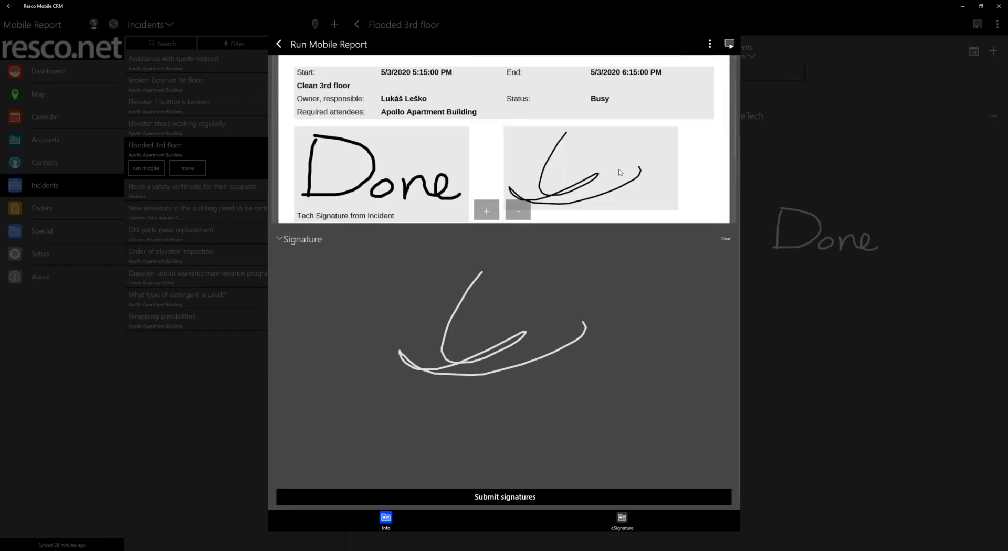
scroll(622, 170, "down", 2)
scroll(622, 171, "up", 3)
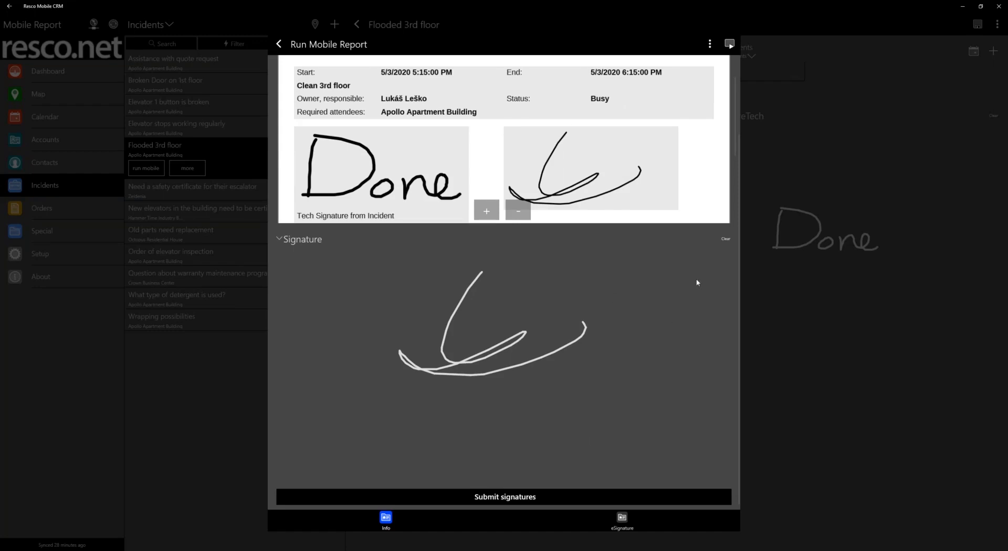
Clear the signature, draw a large X in its place, submit it, and return to the incident
left_click(726, 238)
left_click_drag(455, 316, 563, 445)
left_click_drag(540, 349, 456, 461)
left_click(486, 497)
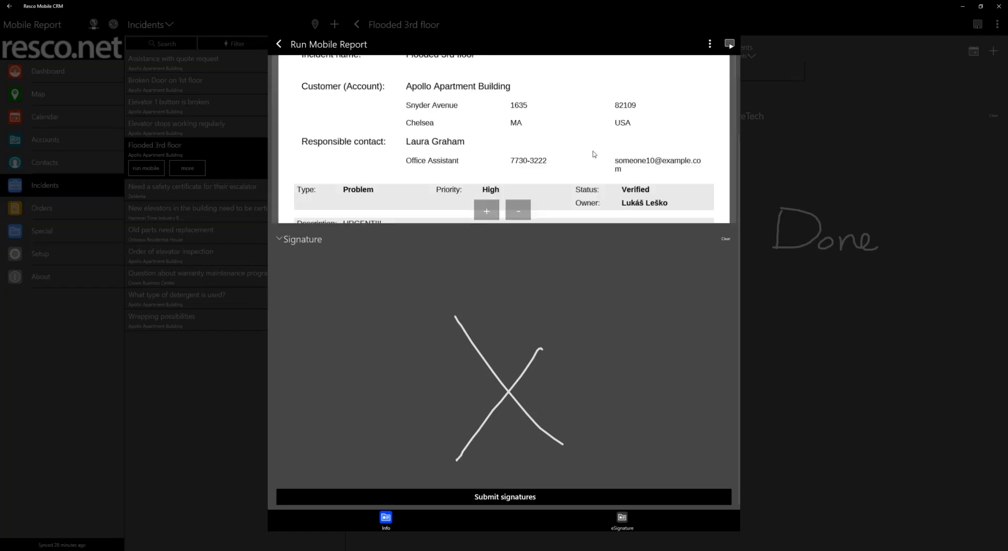
left_click(280, 44)
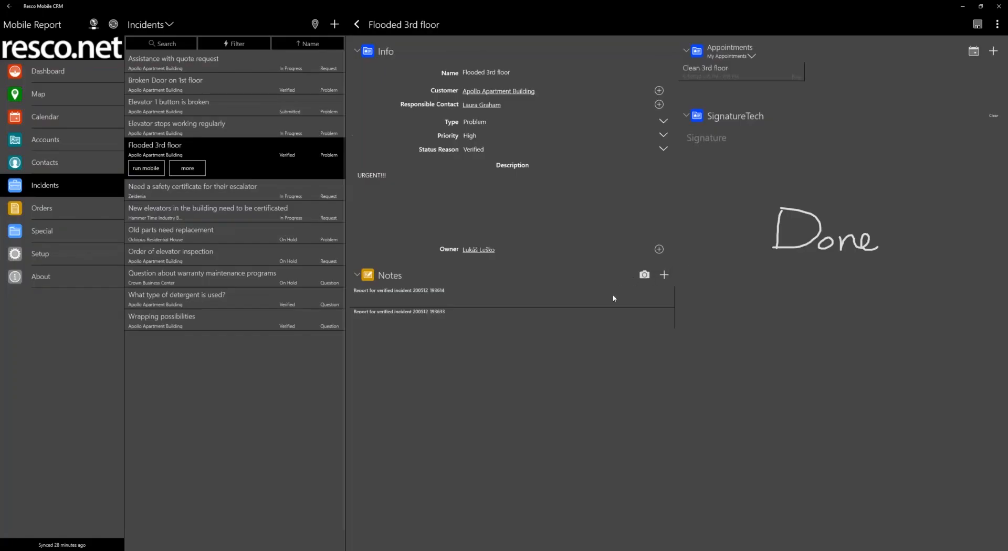
Open the note holding the submitted report signature from the incident's Notes, view it, and return to the incident
scroll(462, 316, "right", 3)
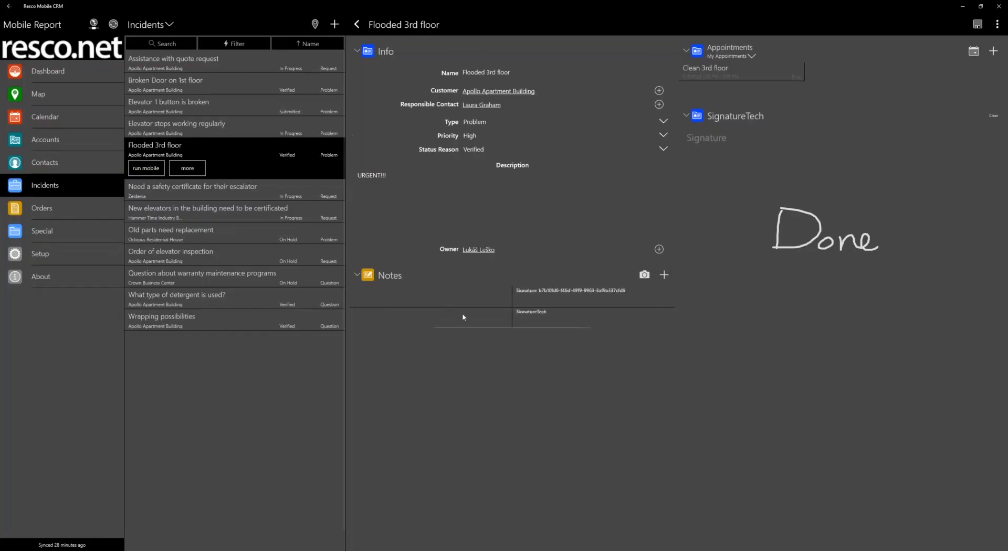
left_click(410, 296)
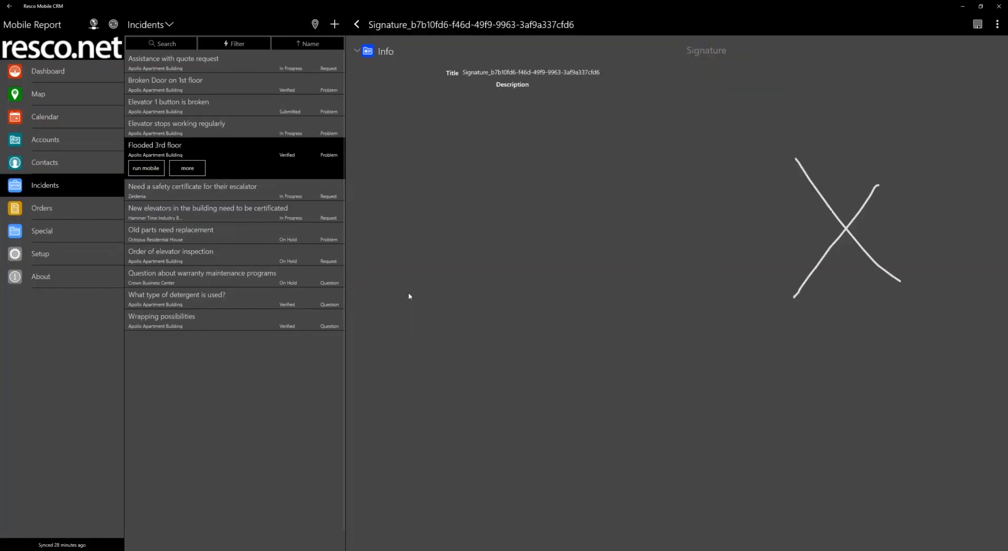
left_click(357, 25)
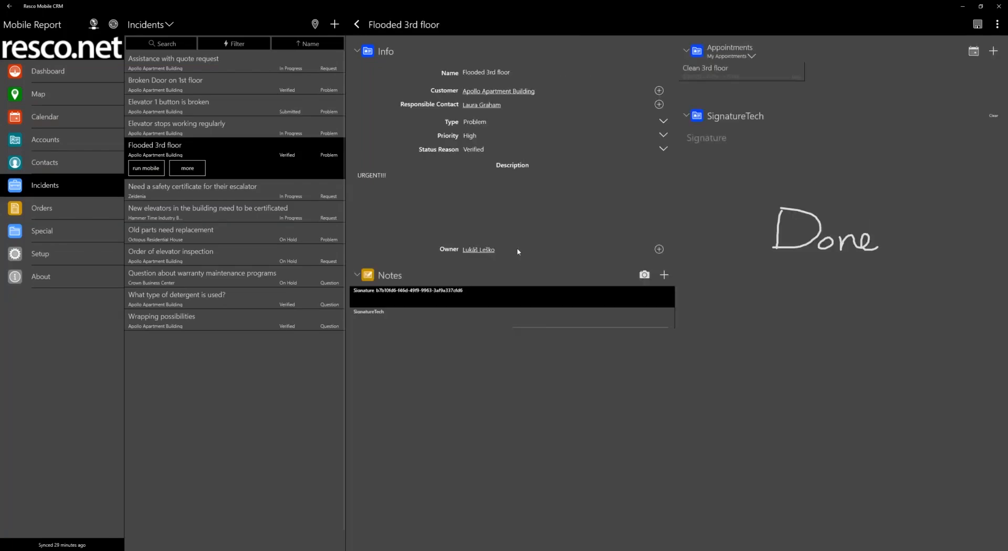